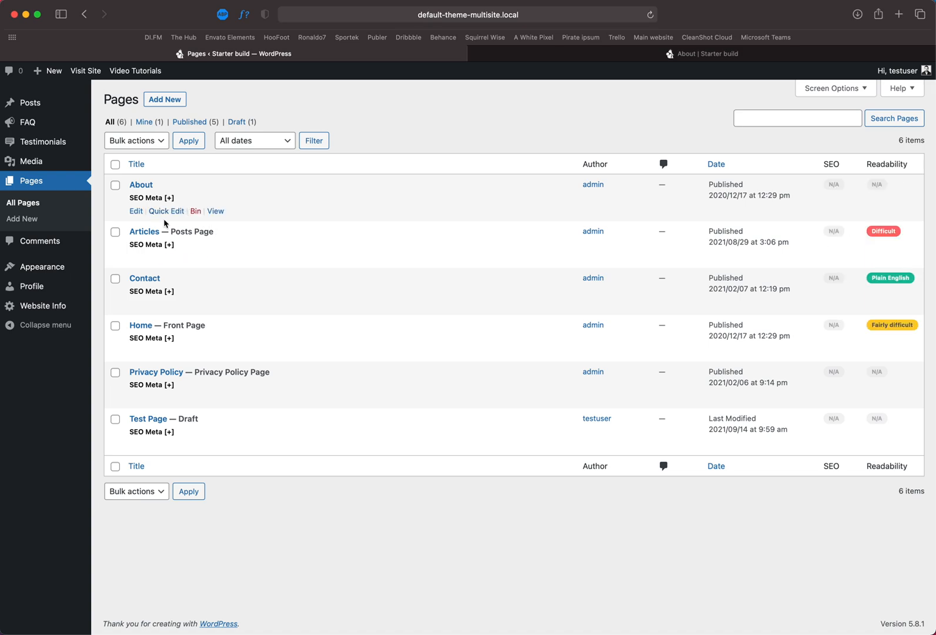
# Step: Open the About page for editing and insert a Heading and text block below the title
pyautogui.click(135, 211)
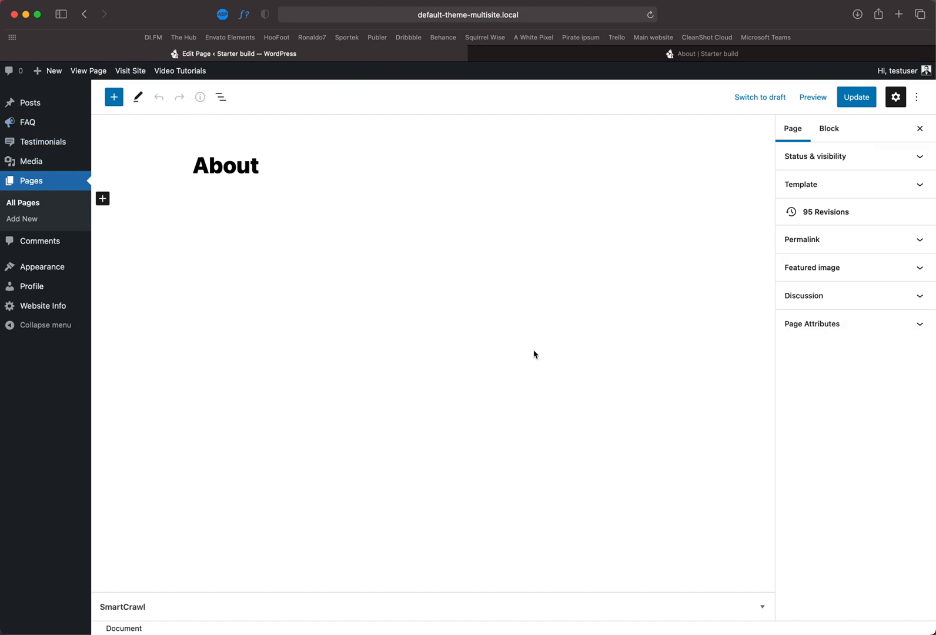
pyautogui.click(115, 101)
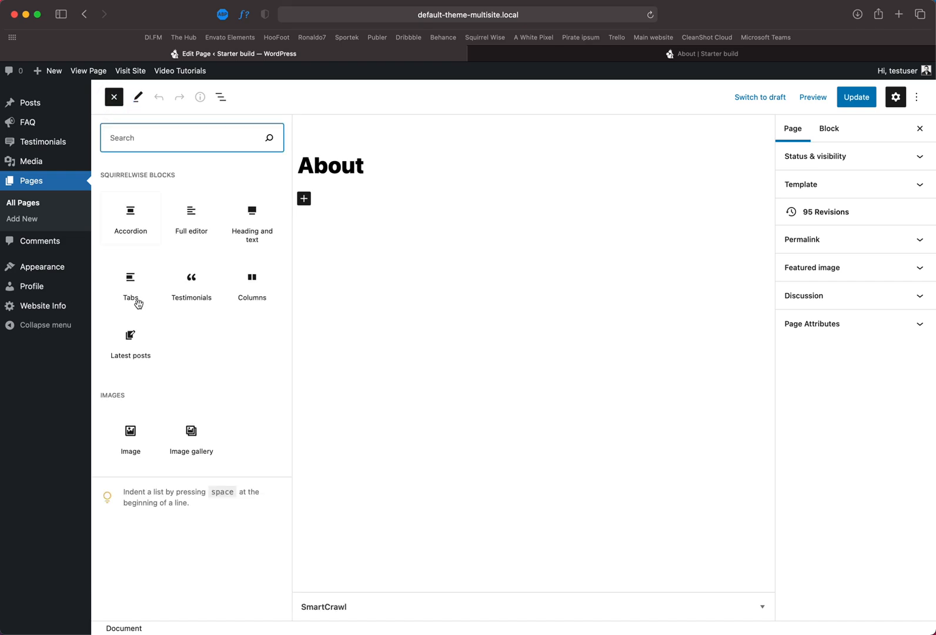
pyautogui.moveTo(224, 311)
pyautogui.click(242, 240)
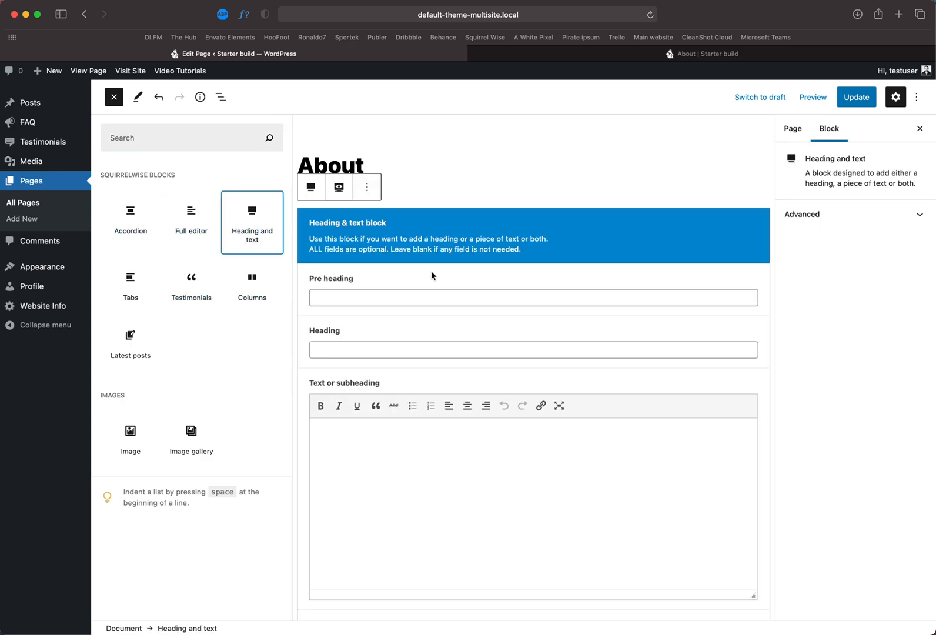
pyautogui.moveTo(251, 253)
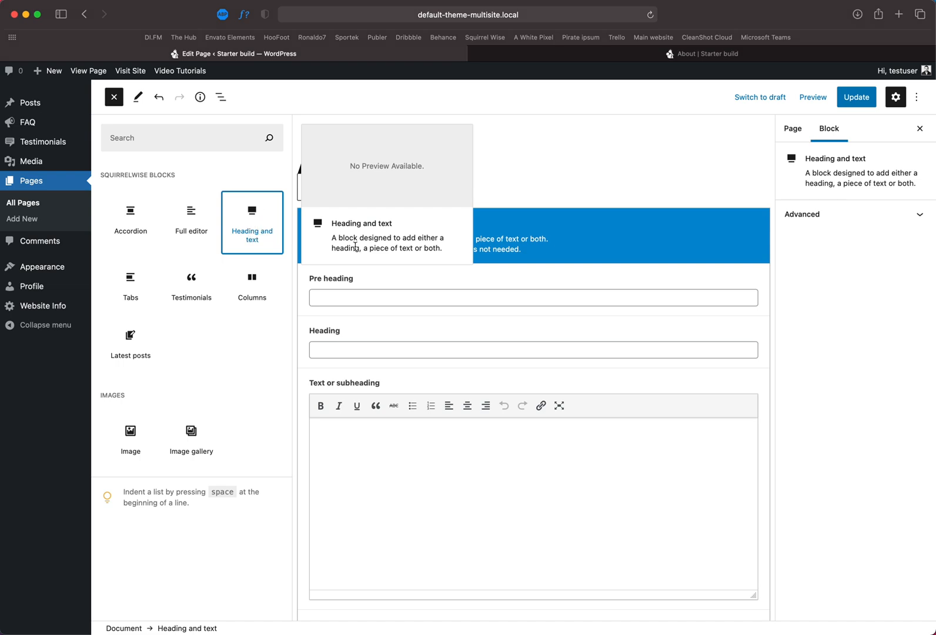
pyautogui.click(530, 257)
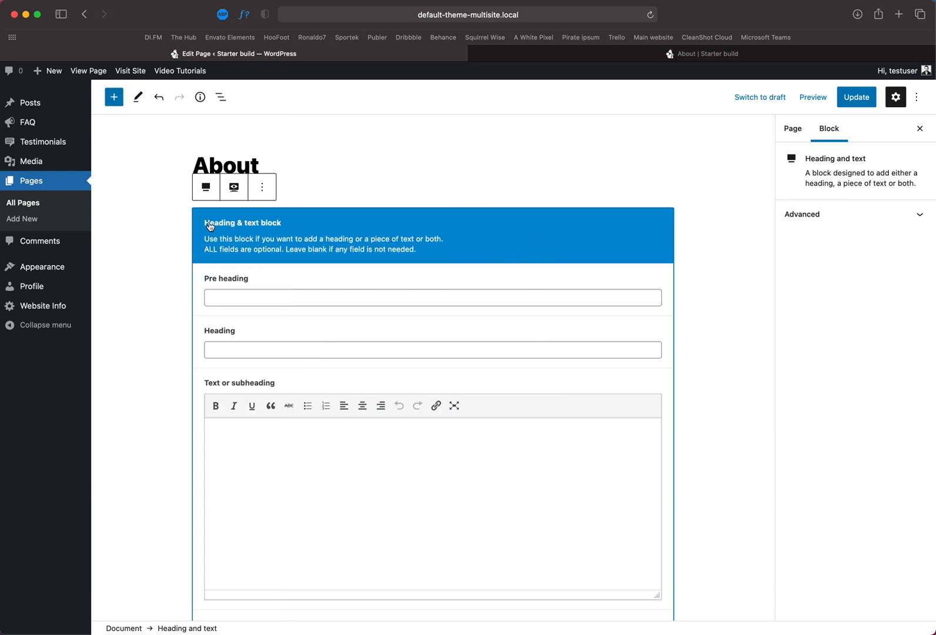
# Step: Examine the block's heading, text, width, call-to-action and background options, and check its preview mode
pyautogui.scroll(-4, 613, 494)
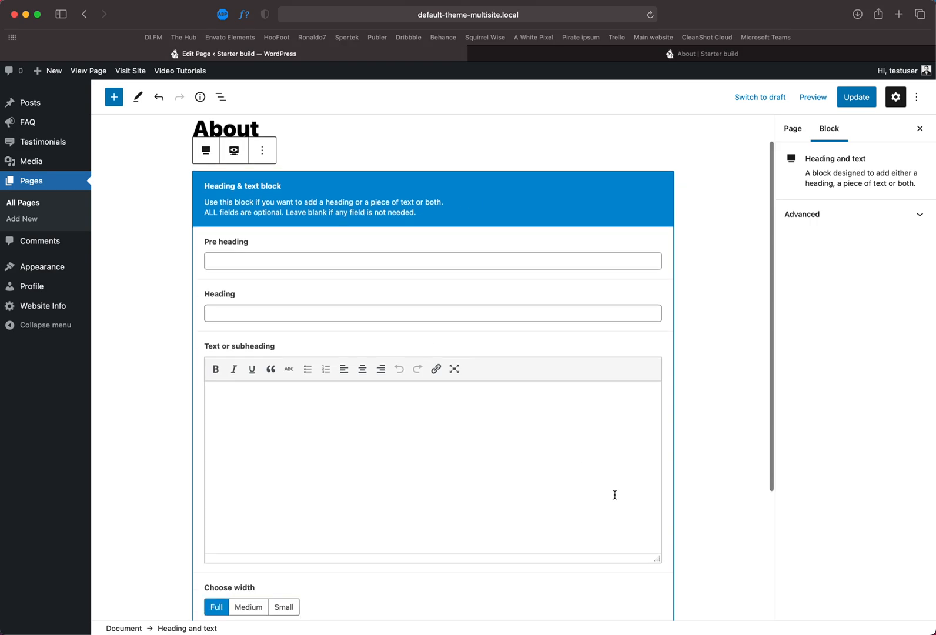
pyautogui.scroll(4, 613, 494)
pyautogui.scroll(-2, 613, 494)
pyautogui.scroll(-2, 613, 494)
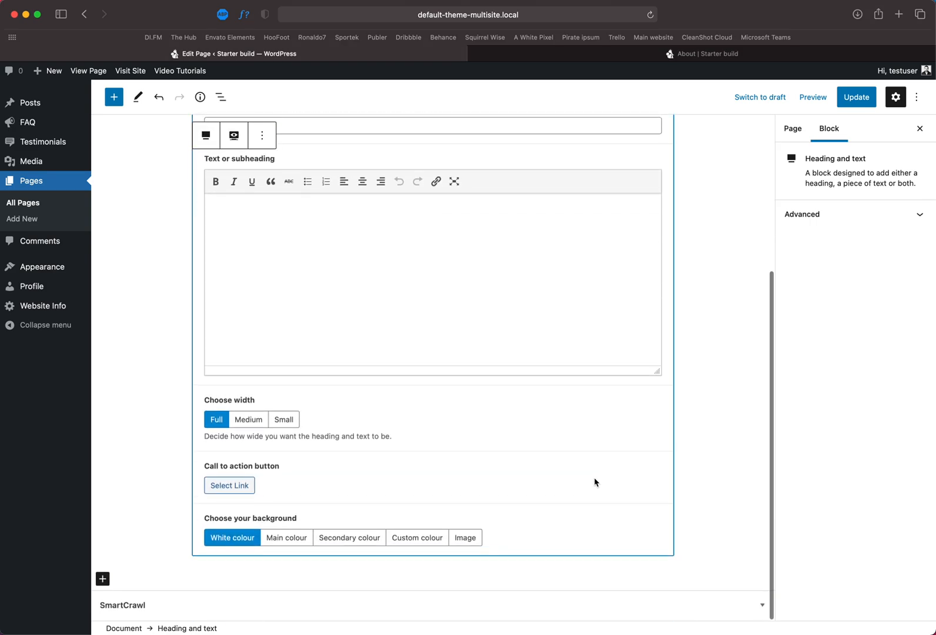
pyautogui.scroll(4, 598, 483)
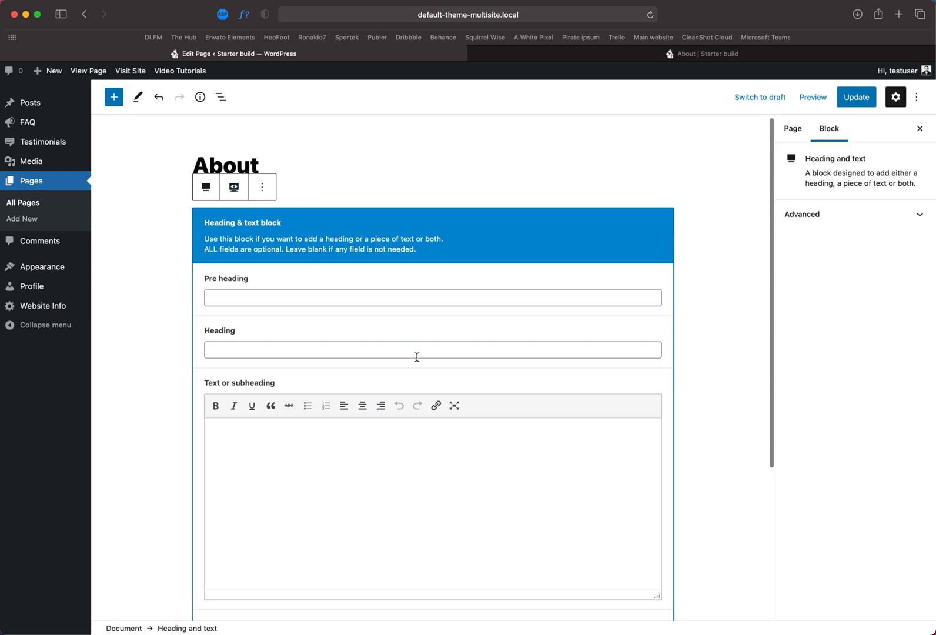
pyautogui.scroll(-3, 416, 357)
pyautogui.scroll(2, 417, 357)
pyautogui.click(272, 266)
pyautogui.click(271, 307)
pyautogui.click(261, 406)
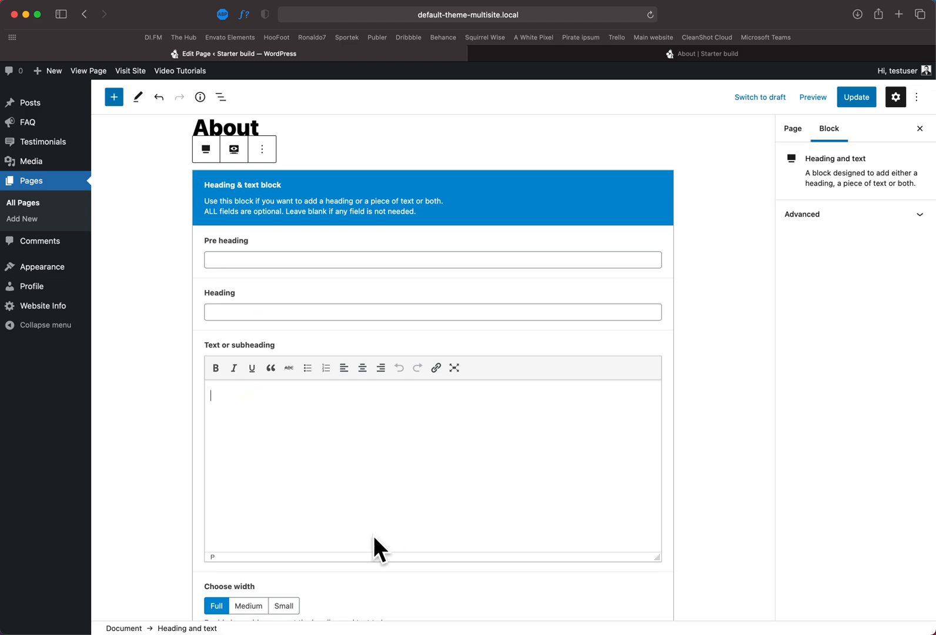
pyautogui.scroll(-4, 375, 534)
pyautogui.scroll(5, 406, 363)
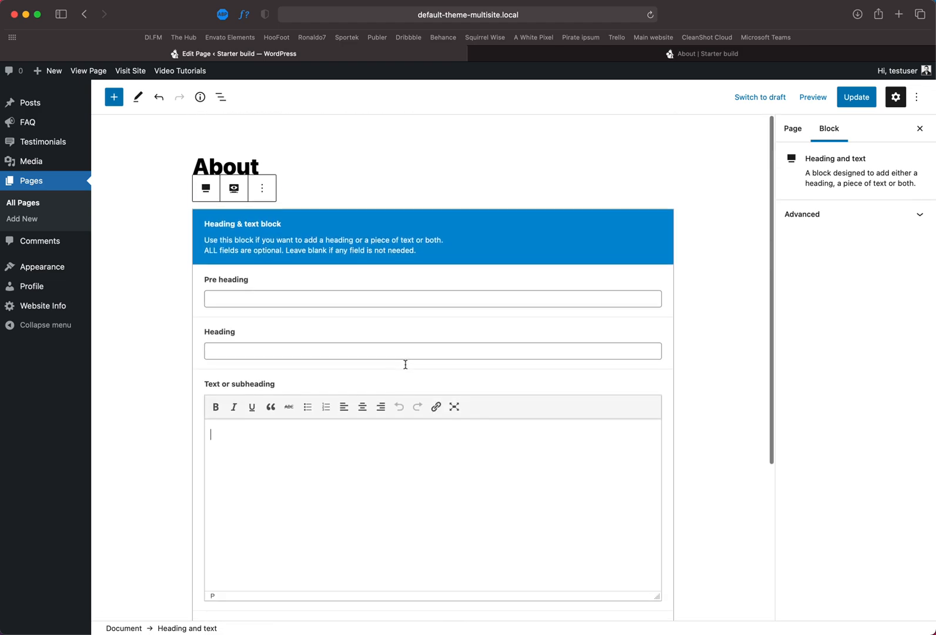
pyautogui.click(235, 192)
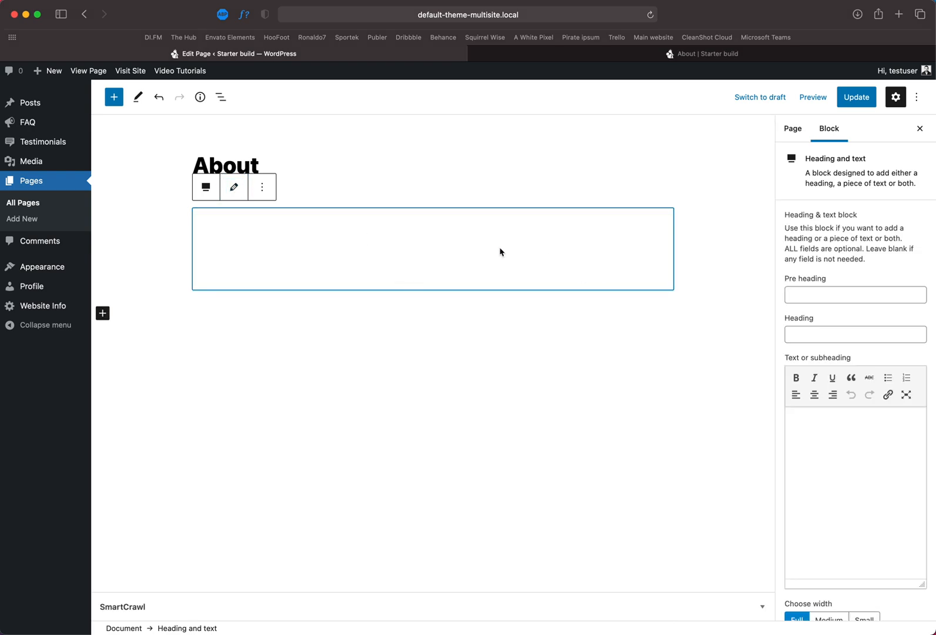
pyautogui.click(233, 188)
# Step: Enter "Pre heading" as the block's pre heading and "A very important heading" as its heading
pyautogui.click(258, 293)
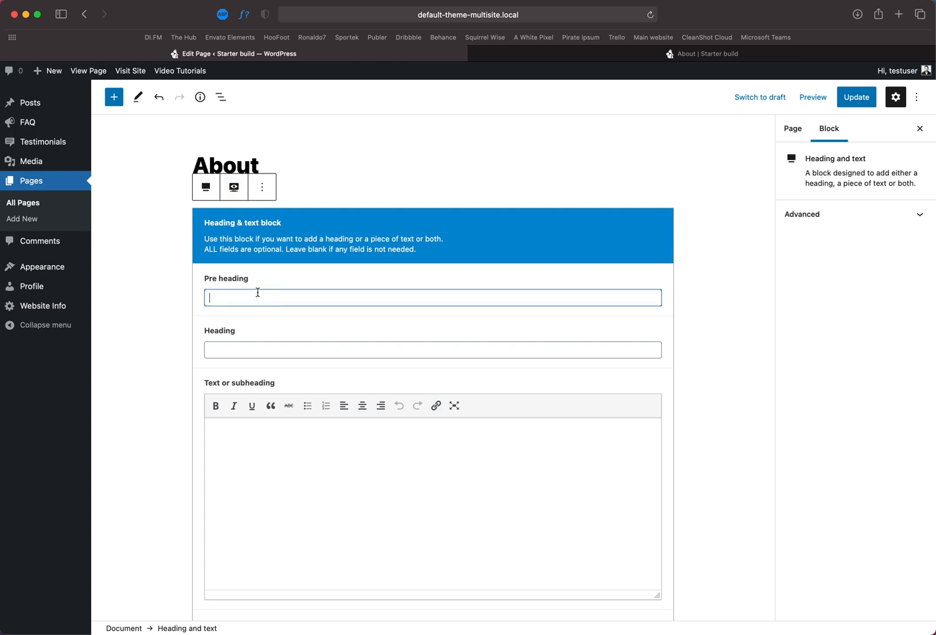
pyautogui.write('Pre heading')
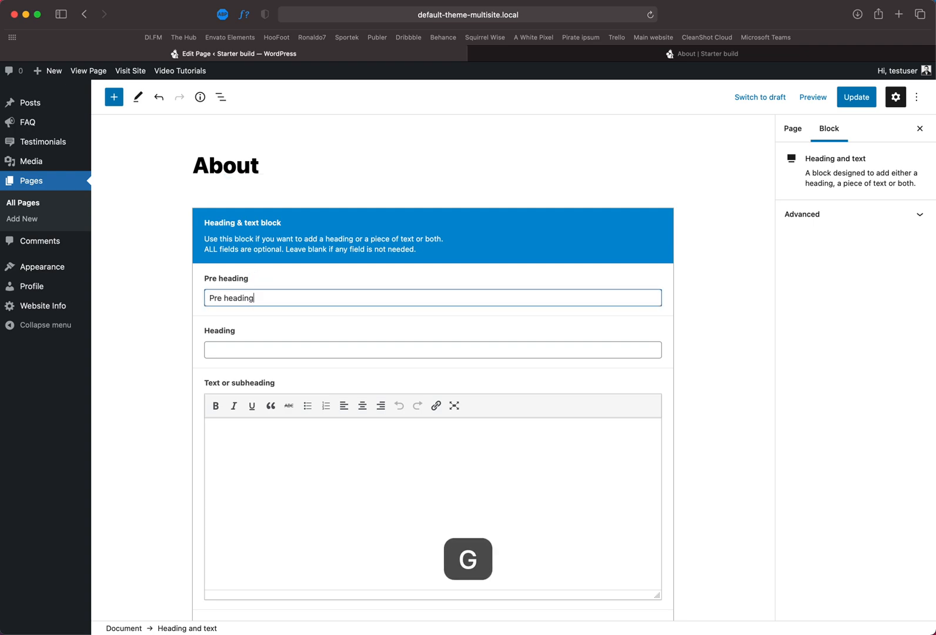
pyautogui.click(236, 350)
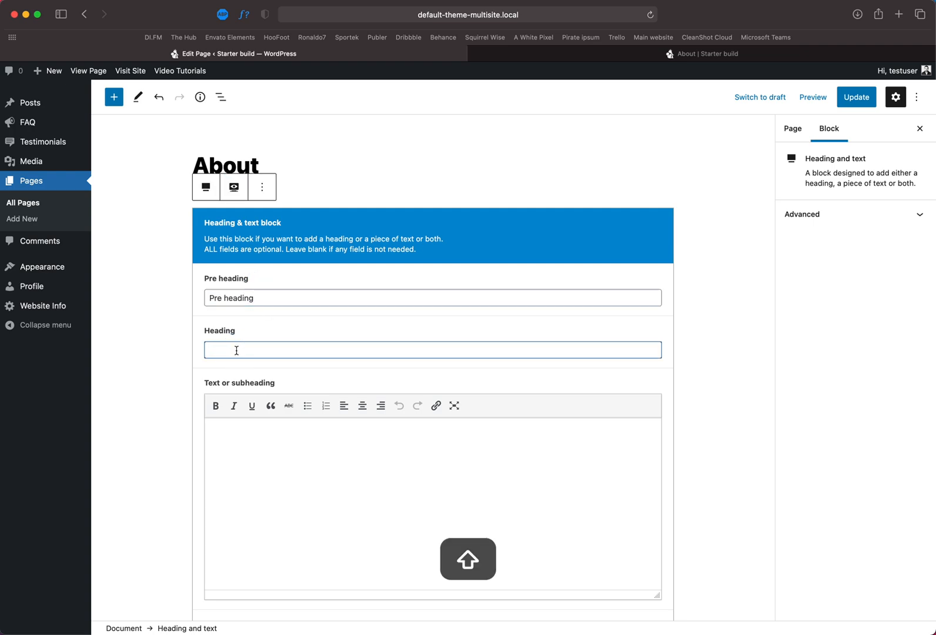
pyautogui.write('A very impor')
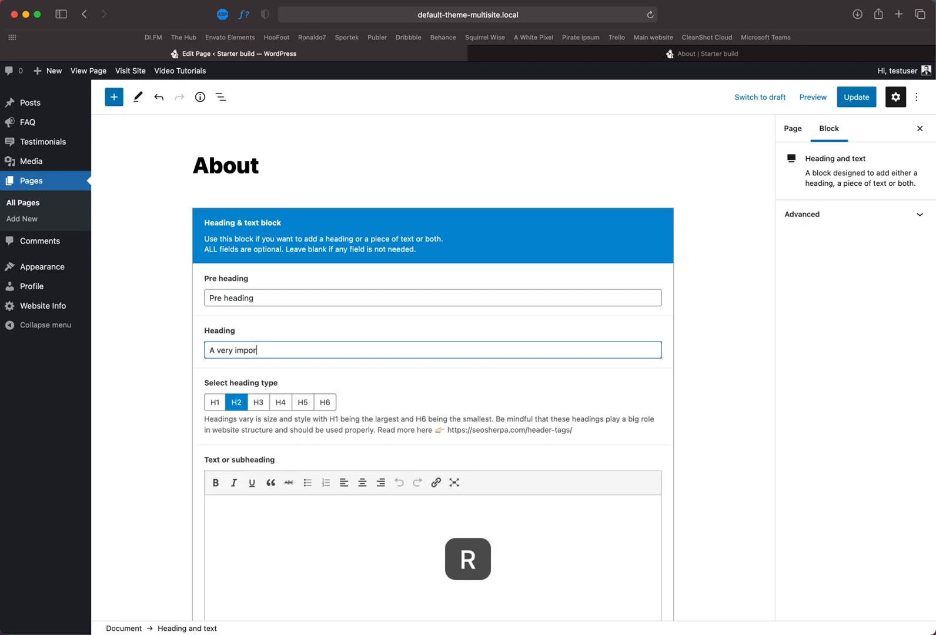
pyautogui.write('tant headingh')
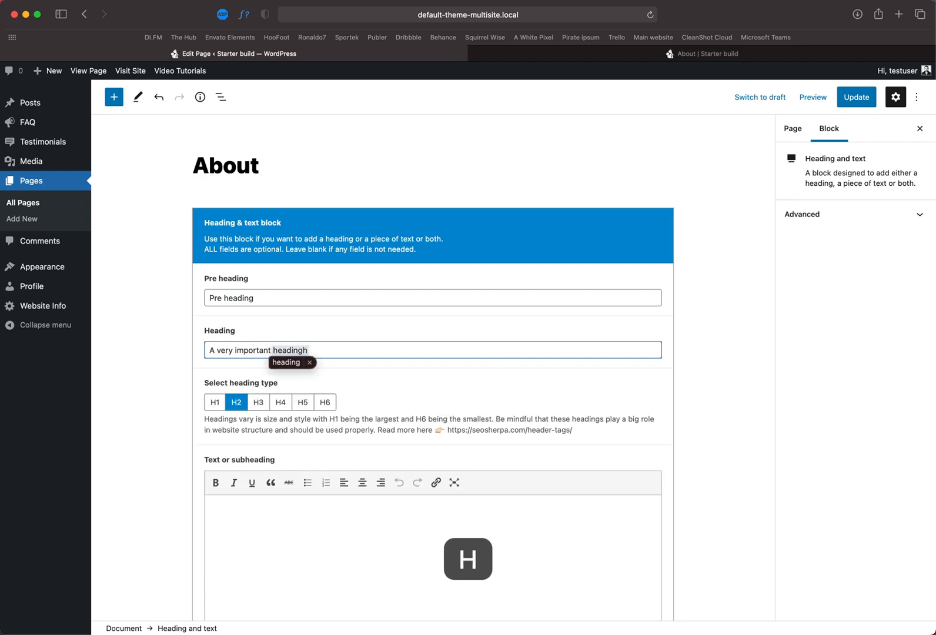
pyautogui.press('BackSpace')
# Step: Copy the help paragraph below the heading type options into the block's Text or subheading field
pyautogui.click(295, 552)
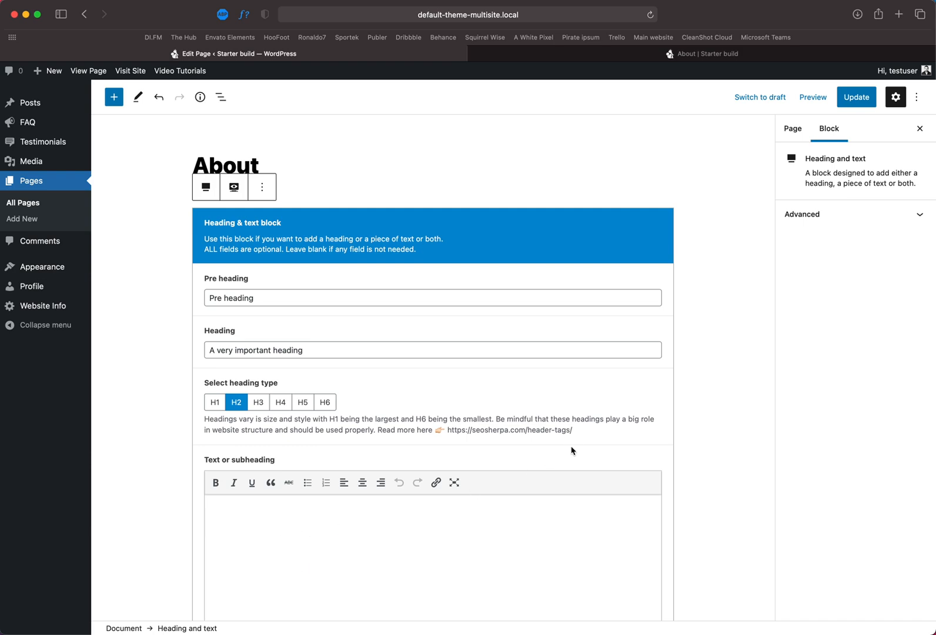
pyautogui.moveTo(576, 434); pyautogui.dragTo(202, 418)
pyautogui.press('super+c')
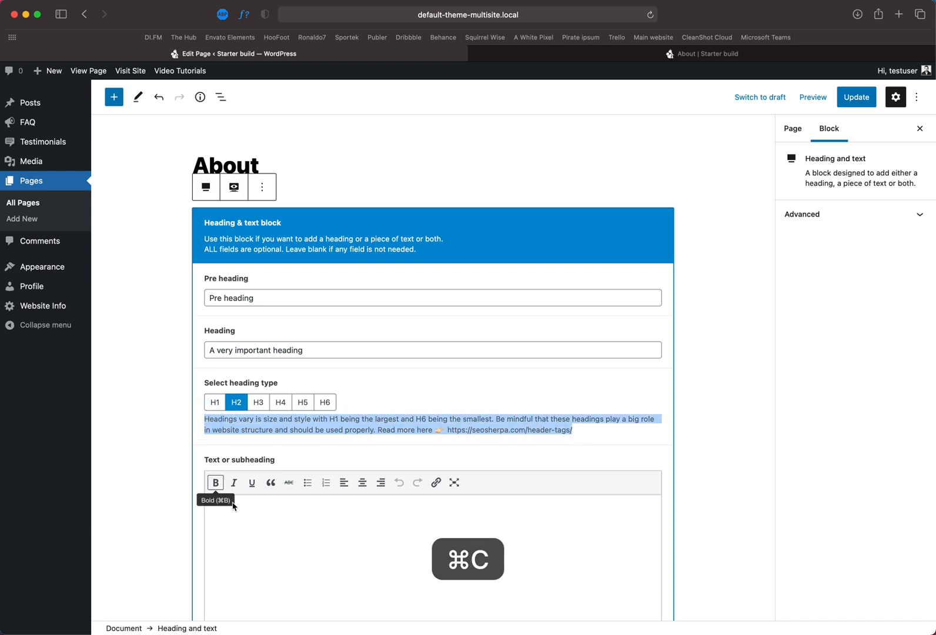
pyautogui.click(243, 518)
pyautogui.press('super+v')
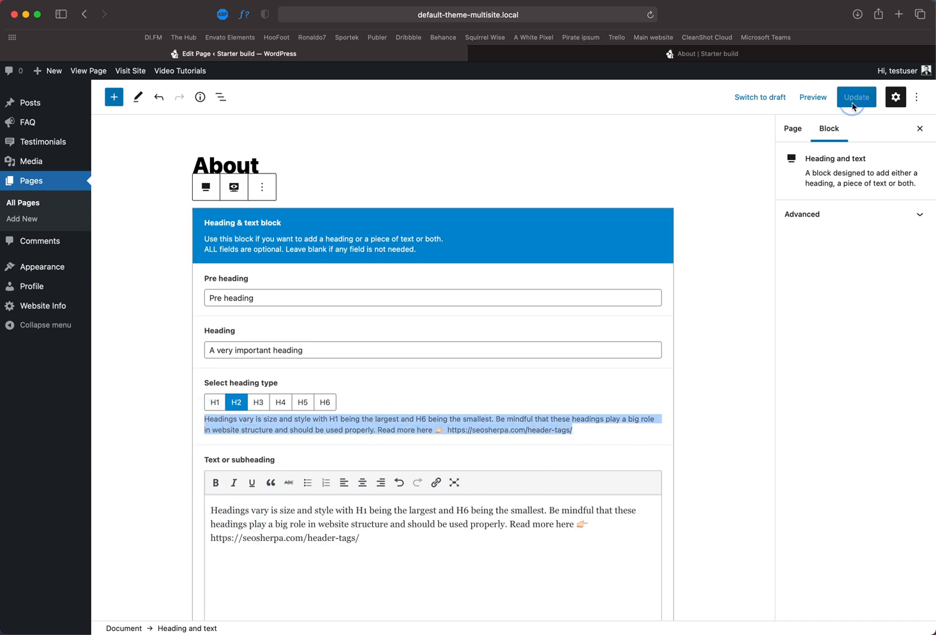
# Step: Update the About page and reload its public version to check the pre heading, heading and text
pyautogui.click(853, 97)
pyautogui.scroll(-5, 599, 385)
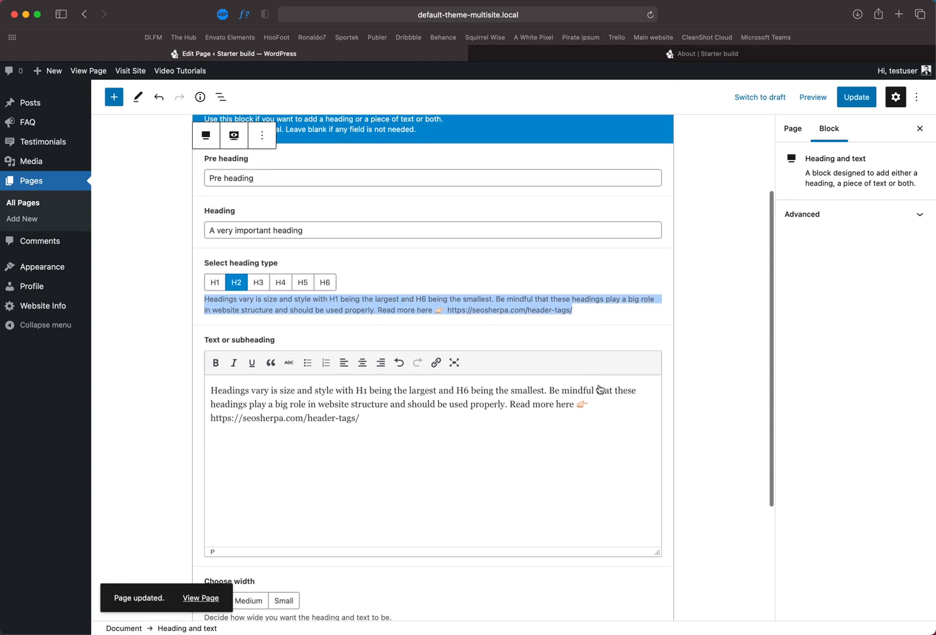
pyautogui.moveTo(516, 420); pyautogui.dragTo(254, 379)
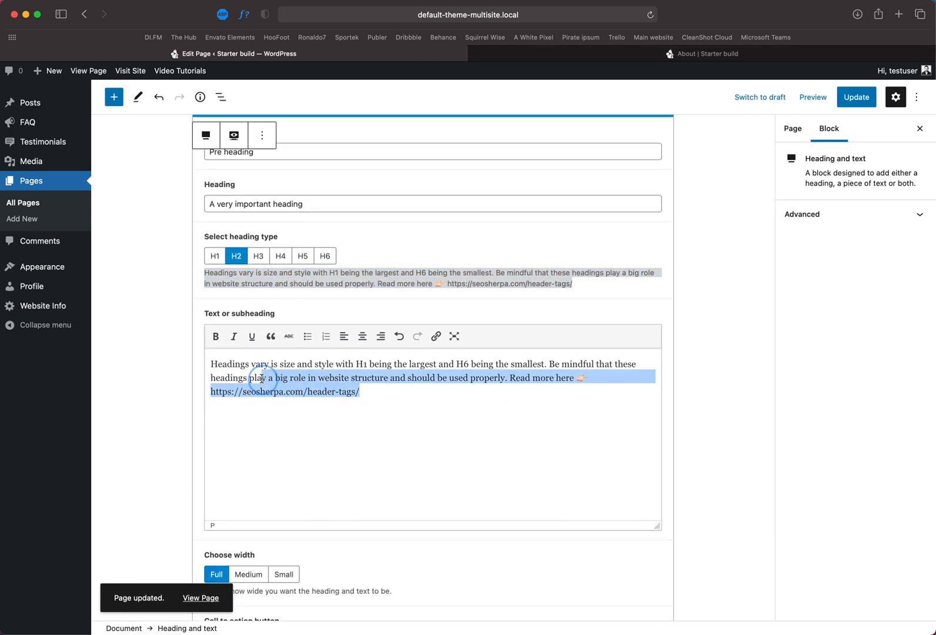
pyautogui.moveTo(321, 204); pyautogui.dragTo(237, 203)
pyautogui.scroll(4, 247, 212)
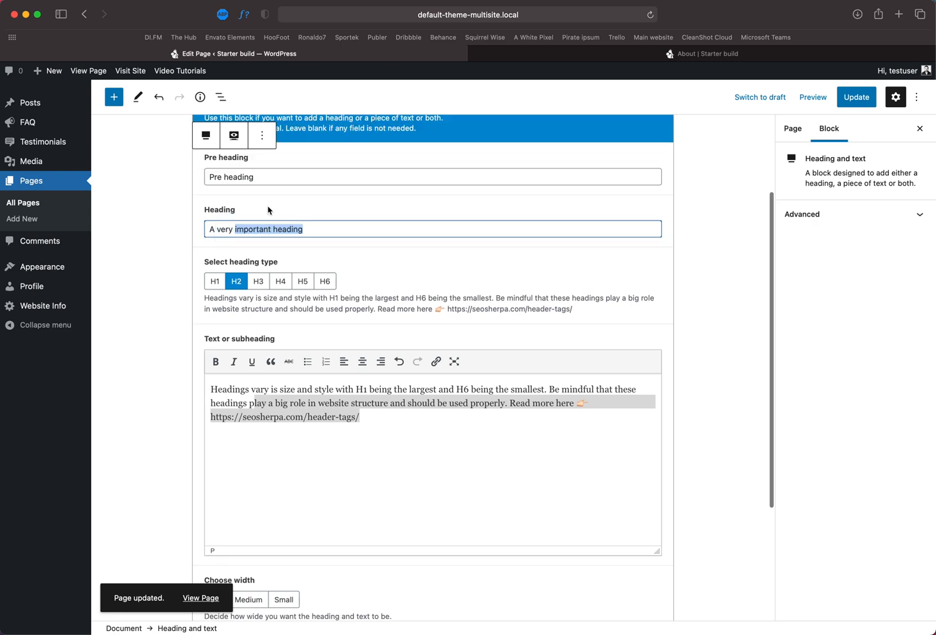
pyautogui.moveTo(261, 250); pyautogui.dragTo(206, 250)
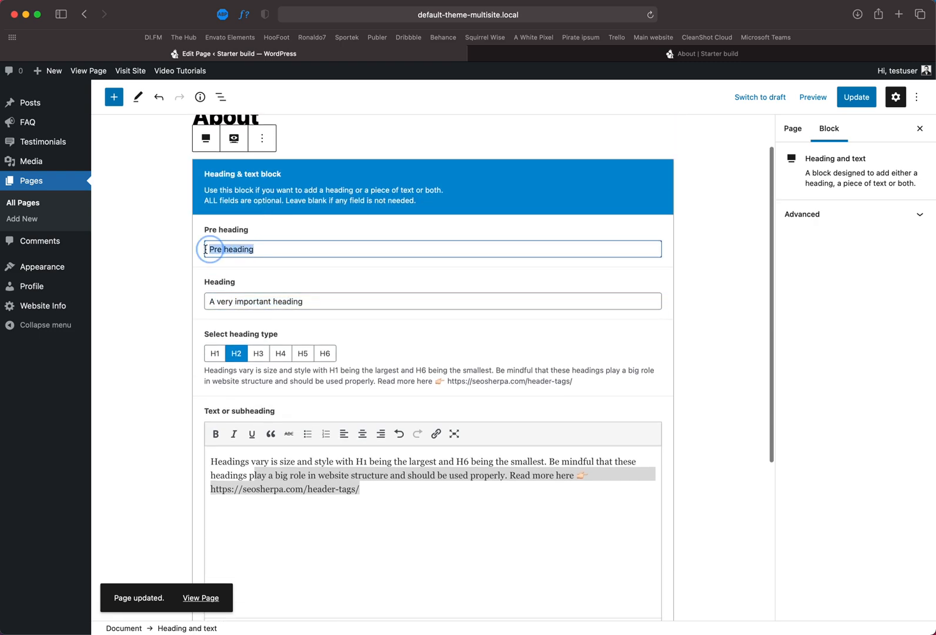
pyautogui.click(855, 100)
pyautogui.click(662, 62)
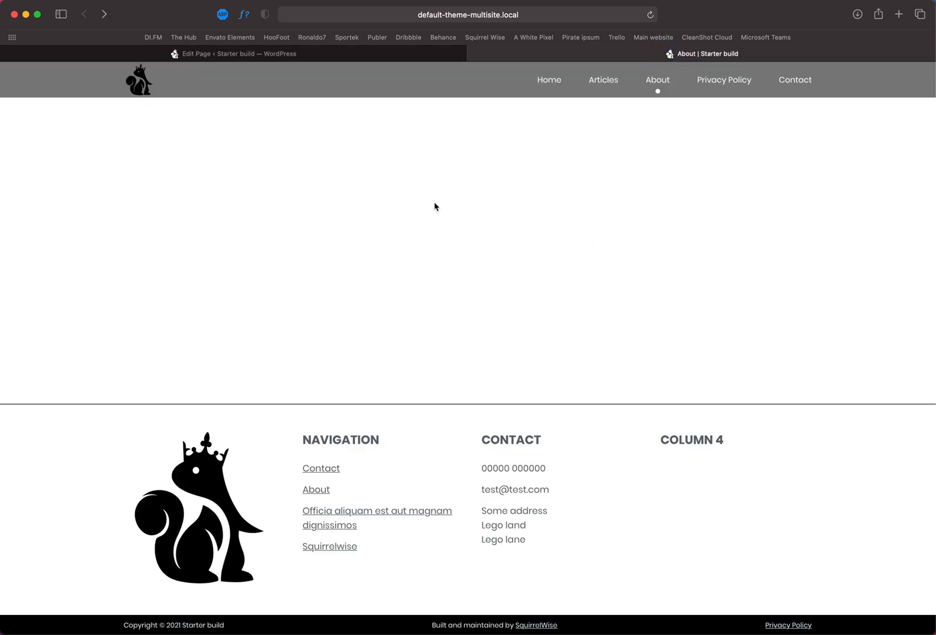
pyautogui.press('super+r')
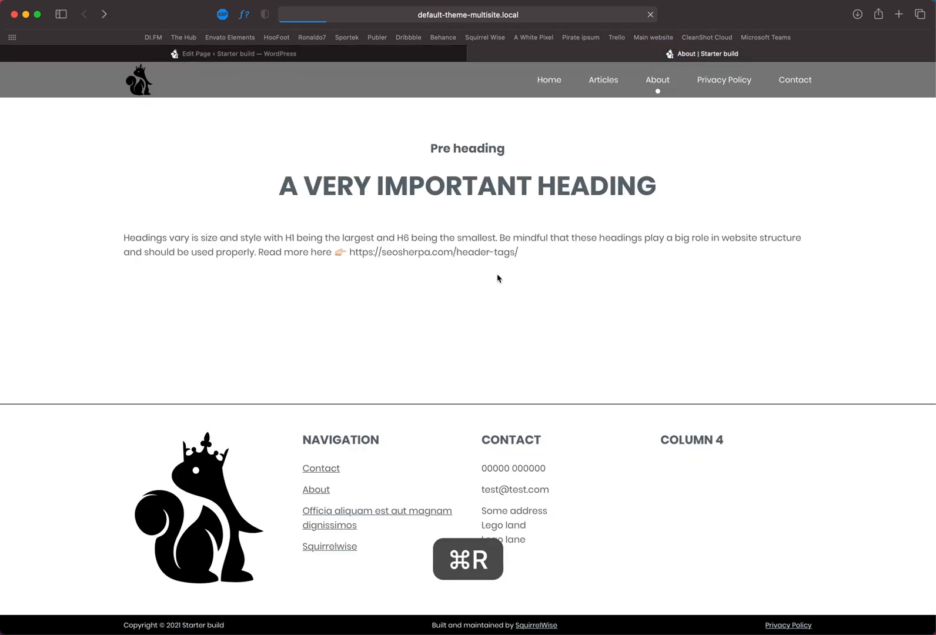
pyautogui.moveTo(431, 145); pyautogui.dragTo(518, 146)
pyautogui.moveTo(462, 186); pyautogui.dragTo(548, 190)
pyautogui.moveTo(518, 252); pyautogui.dragTo(299, 245)
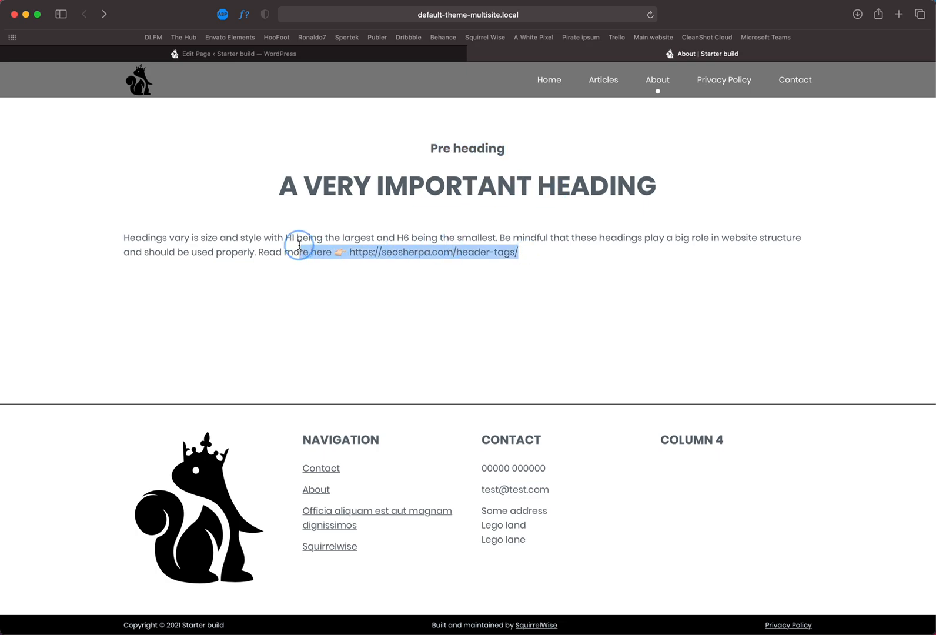
# Step: Back in the editor, bold the block text from "1 being the largest" to the end and centre the paragraph
pyautogui.click(361, 56)
pyautogui.scroll(-1, 402, 448)
pyautogui.moveTo(399, 463); pyautogui.dragTo(223, 416)
pyautogui.moveTo(362, 443); pyautogui.dragTo(364, 417)
pyautogui.click(216, 388)
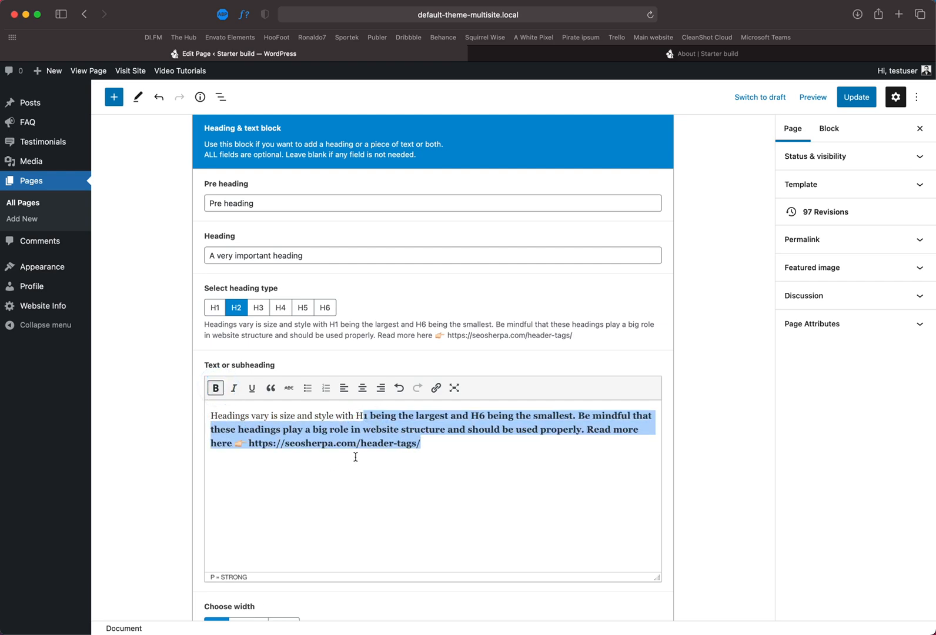
pyautogui.click(362, 388)
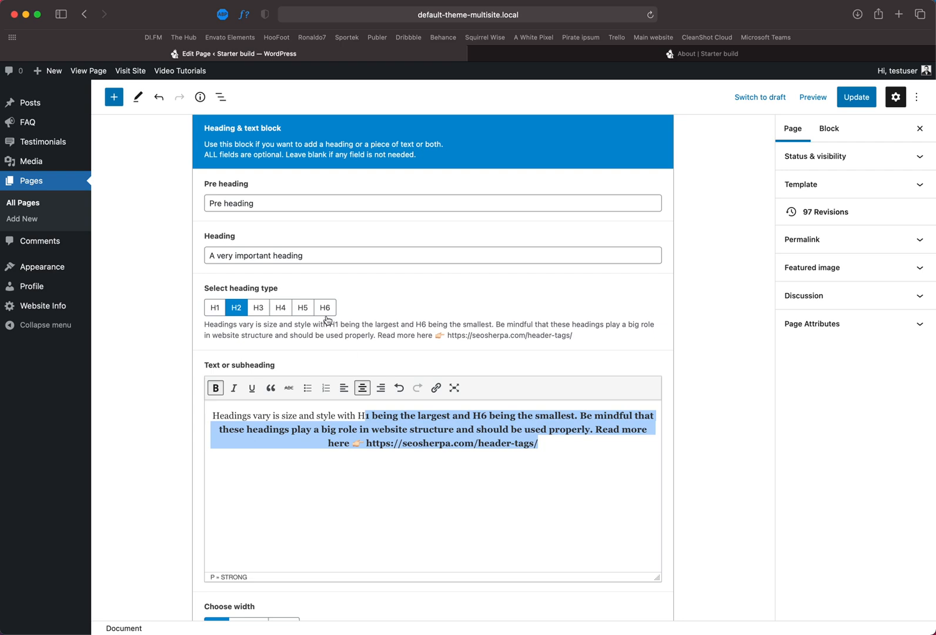
# Step: Set the heading type to H1 and clear the Pre heading field
pyautogui.doubleClick(279, 256)
pyautogui.click(215, 308)
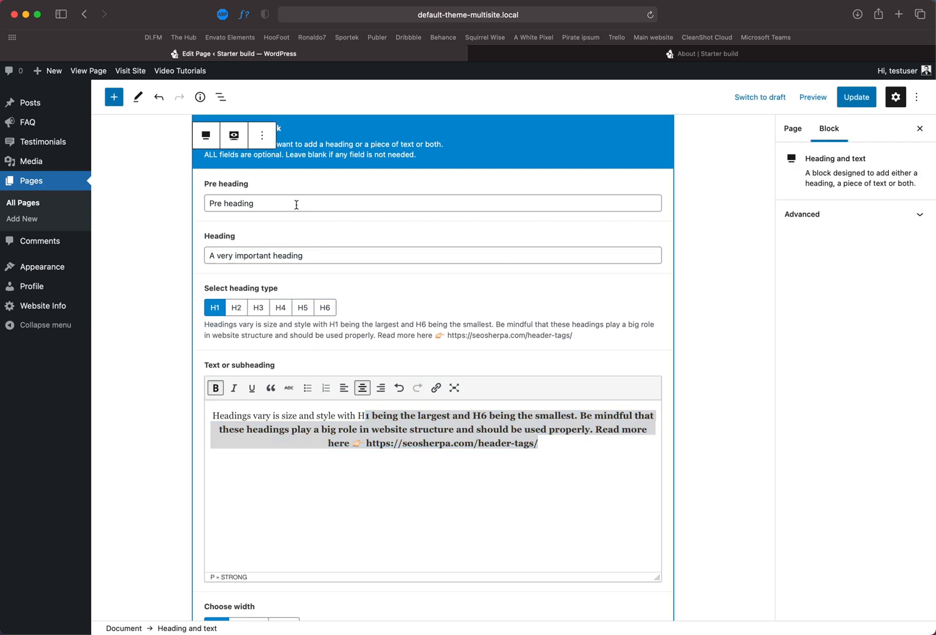
pyautogui.tripleClick(206, 203)
pyautogui.press('BackSpace')
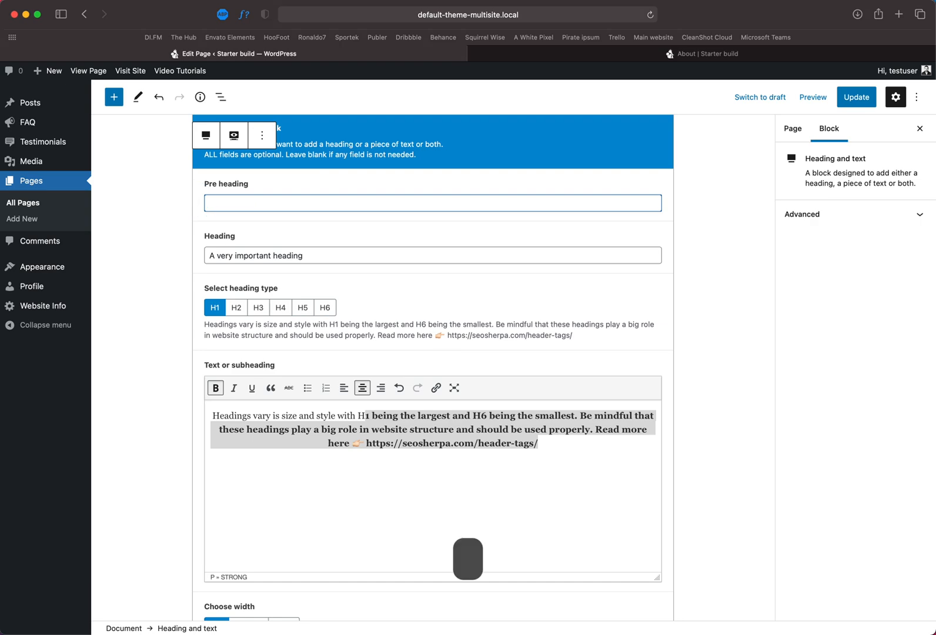
# Step: Update the page and reload the public About page to check the heading and the formatted text
pyautogui.click(857, 97)
pyautogui.click(637, 51)
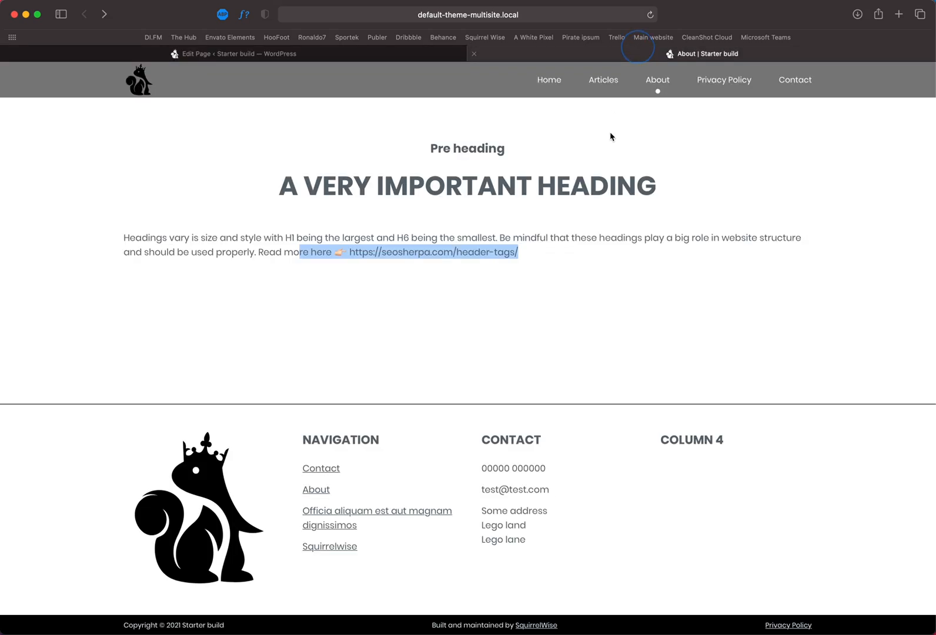
pyautogui.press('super+r')
pyautogui.click(710, 238)
pyautogui.moveTo(710, 238); pyautogui.dragTo(308, 212)
pyautogui.moveTo(223, 167); pyautogui.dragTo(699, 171)
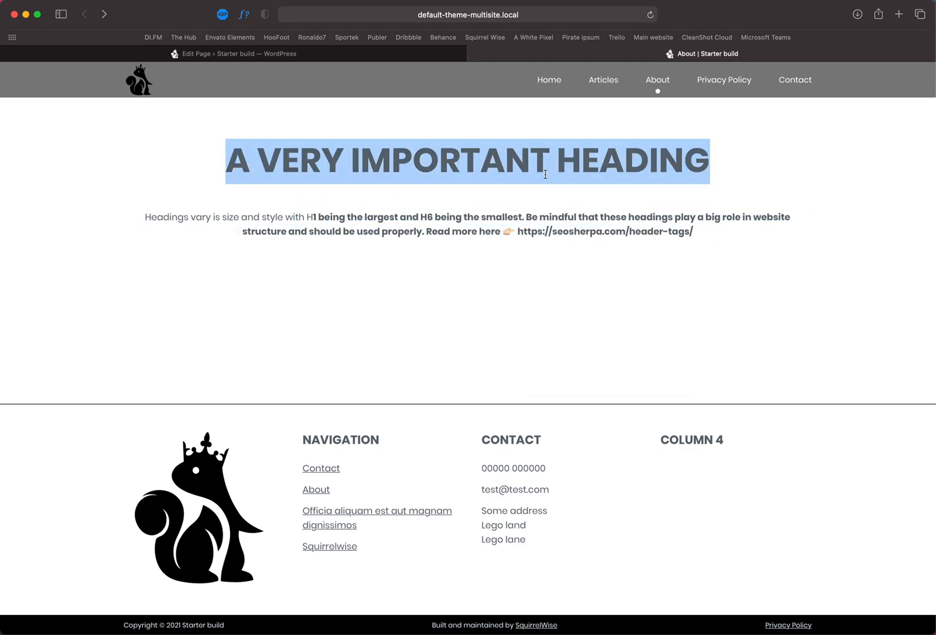
# Step: Set the heading type to H5, update the page, and check the heading on the reloaded public About page
pyautogui.click(359, 56)
pyautogui.click(303, 307)
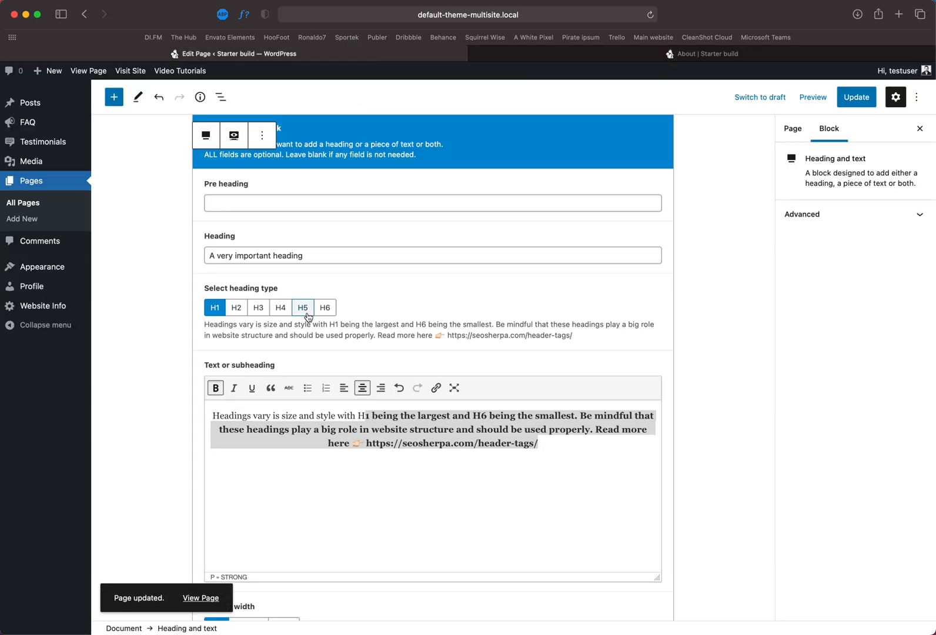
pyautogui.click(846, 98)
pyautogui.click(706, 53)
pyautogui.press('super+r')
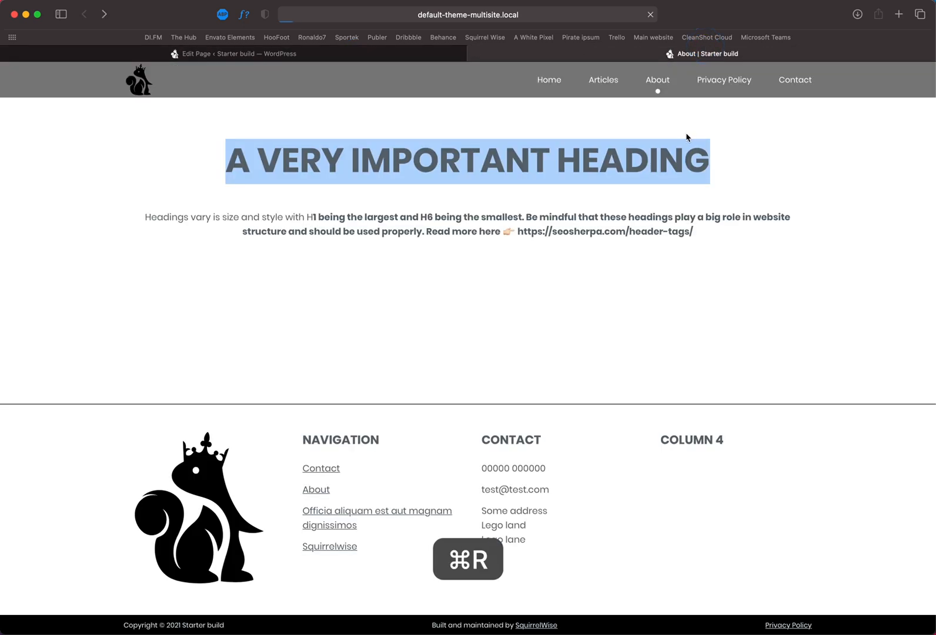
pyautogui.moveTo(377, 151); pyautogui.dragTo(553, 153)
pyautogui.click(297, 54)
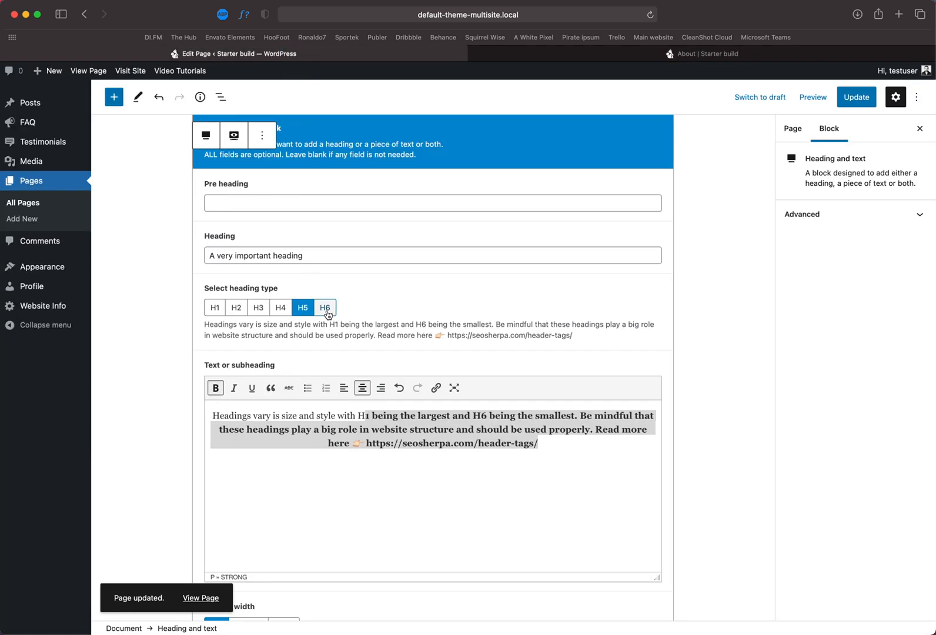
# Step: Set the heading type to H4, update the page, and check the heading on the reloaded public About page
pyautogui.click(372, 305)
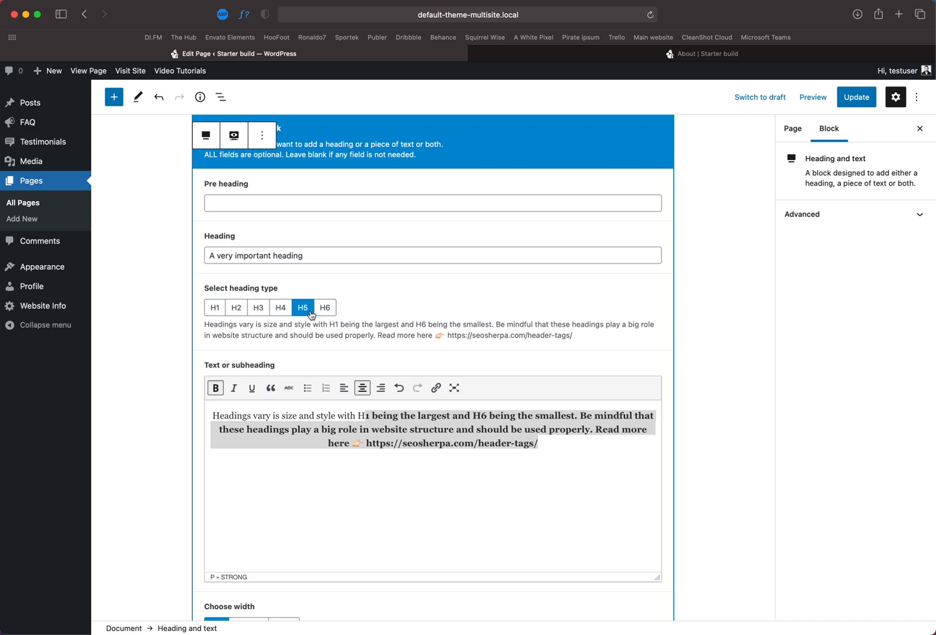
pyautogui.click(280, 307)
pyautogui.click(854, 98)
pyautogui.click(706, 53)
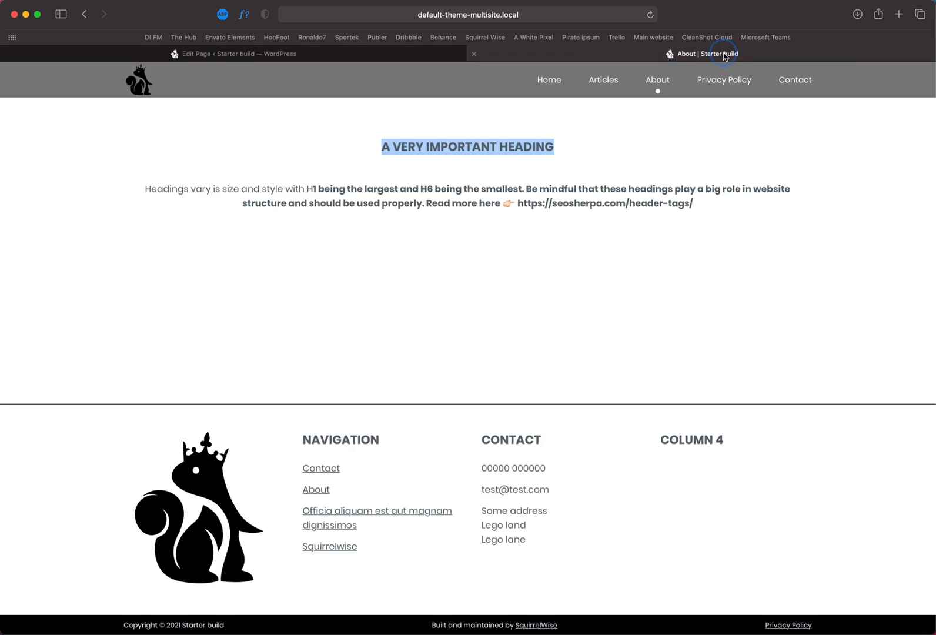
pyautogui.press('super+r')
pyautogui.moveTo(368, 148); pyautogui.dragTo(595, 148)
# Step: Back in the editor, set the heading type to H2
pyautogui.click(421, 57)
pyautogui.click(258, 308)
pyautogui.click(236, 307)
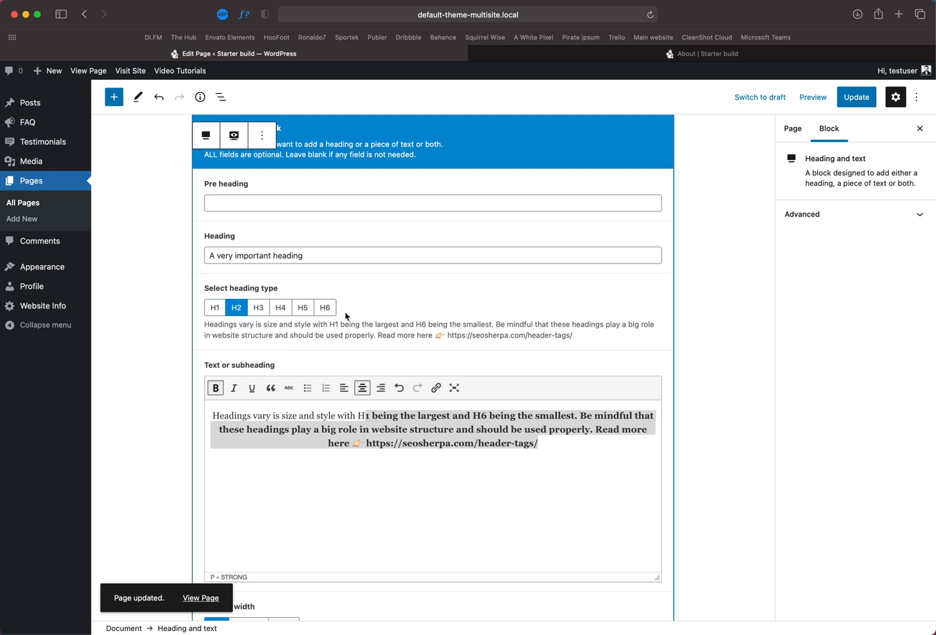
# Step: Find the block's width options and examine how wide the text runs on the public About page
pyautogui.scroll(-5, 496, 333)
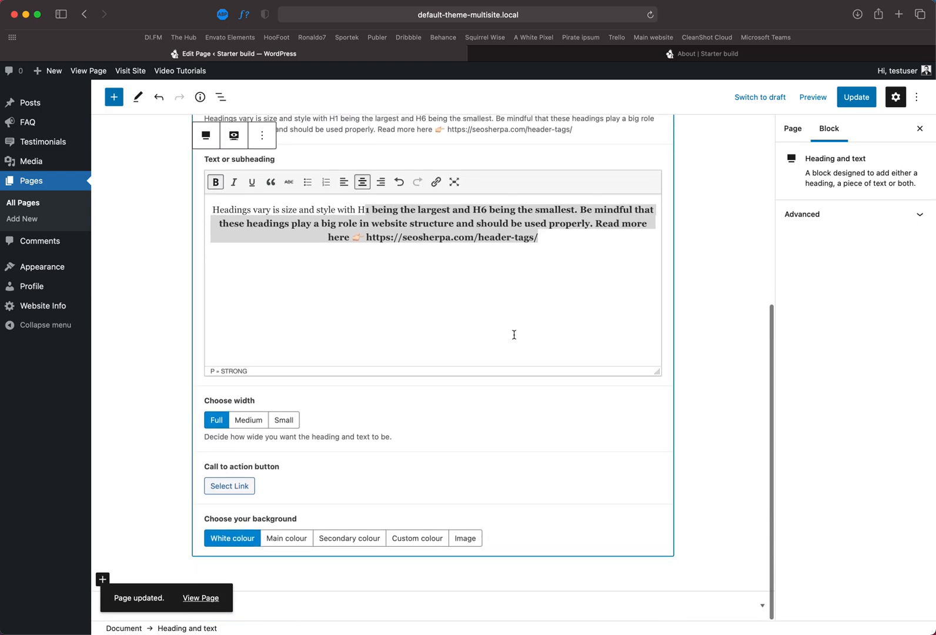
pyautogui.moveTo(203, 403); pyautogui.dragTo(257, 398)
pyautogui.click(503, 53)
pyautogui.moveTo(692, 207); pyautogui.dragTo(149, 205)
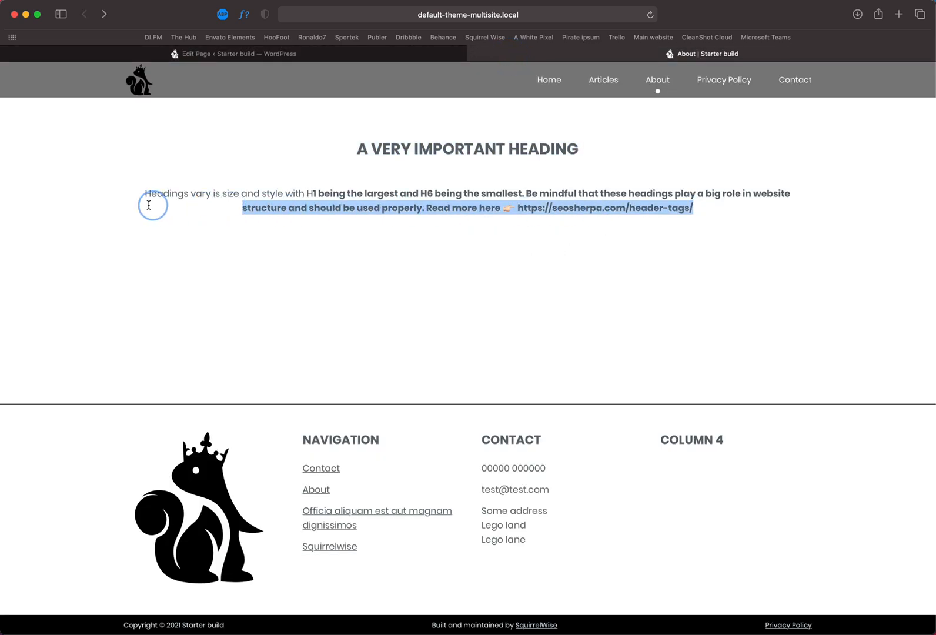
# Step: Set the block width to Small, update the page, and check the text width on the reloaded public About page
pyautogui.click(324, 55)
pyautogui.click(284, 422)
pyautogui.click(856, 98)
pyautogui.click(725, 59)
pyautogui.press('super+r')
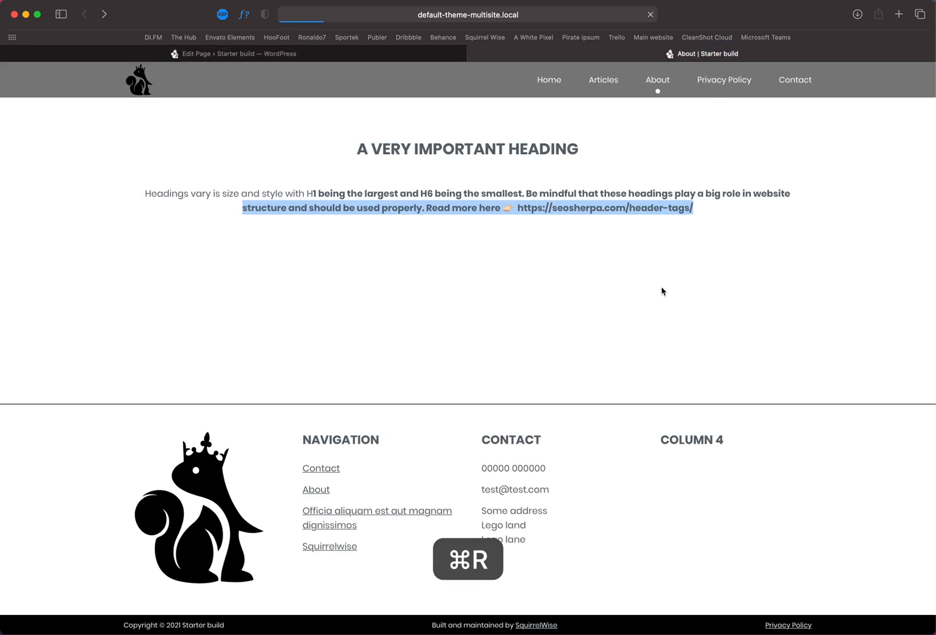
pyautogui.moveTo(577, 239); pyautogui.dragTo(241, 207)
pyautogui.click(595, 236)
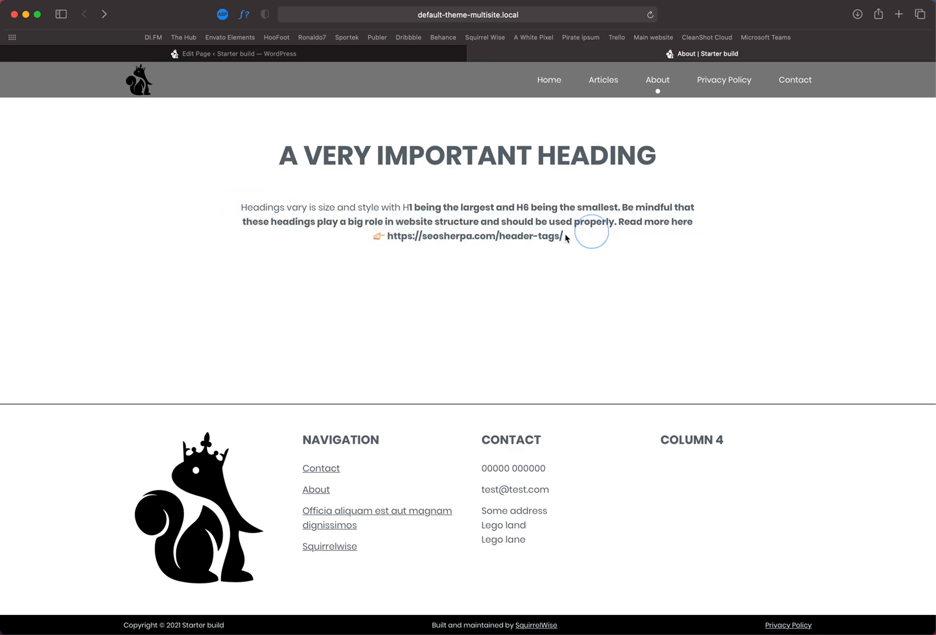
pyautogui.moveTo(372, 203); pyautogui.dragTo(485, 243)
pyautogui.click(582, 238)
pyautogui.moveTo(585, 240); pyautogui.dragTo(238, 209)
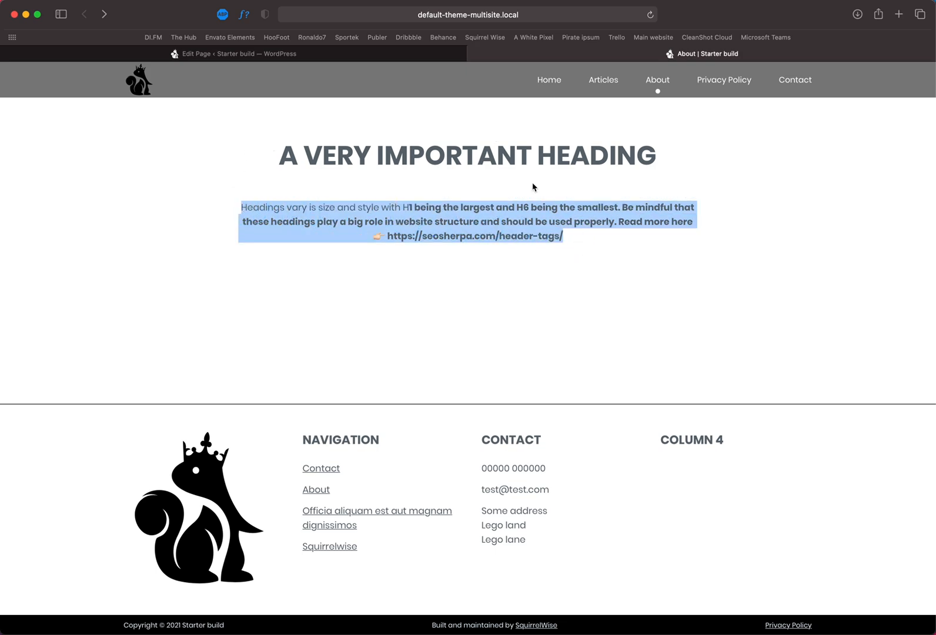
# Step: Add a call to action button linking to the existing Articles page and update the page
pyautogui.click(398, 55)
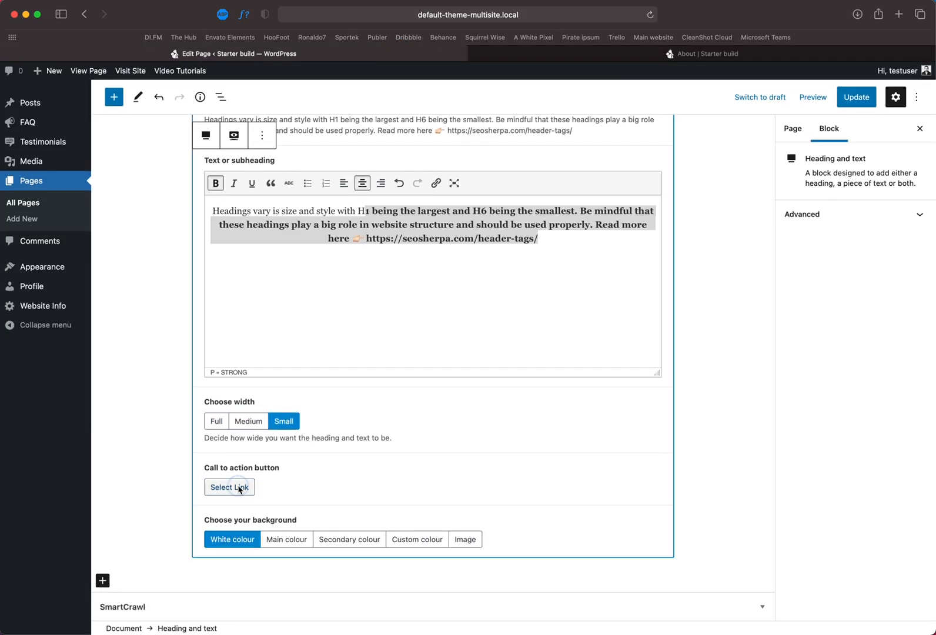
pyautogui.click(241, 488)
pyautogui.click(366, 414)
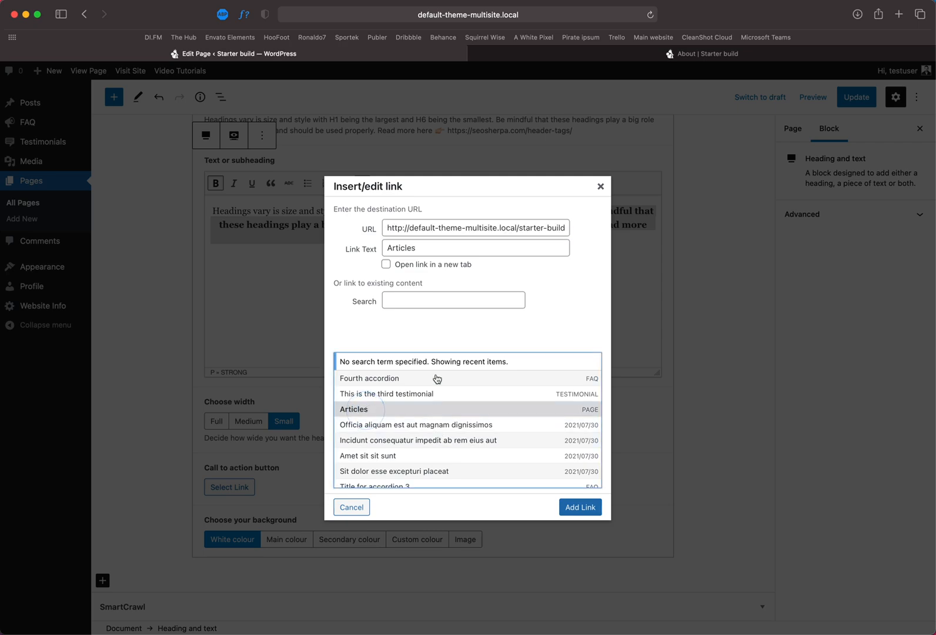
pyautogui.click(574, 507)
pyautogui.click(856, 97)
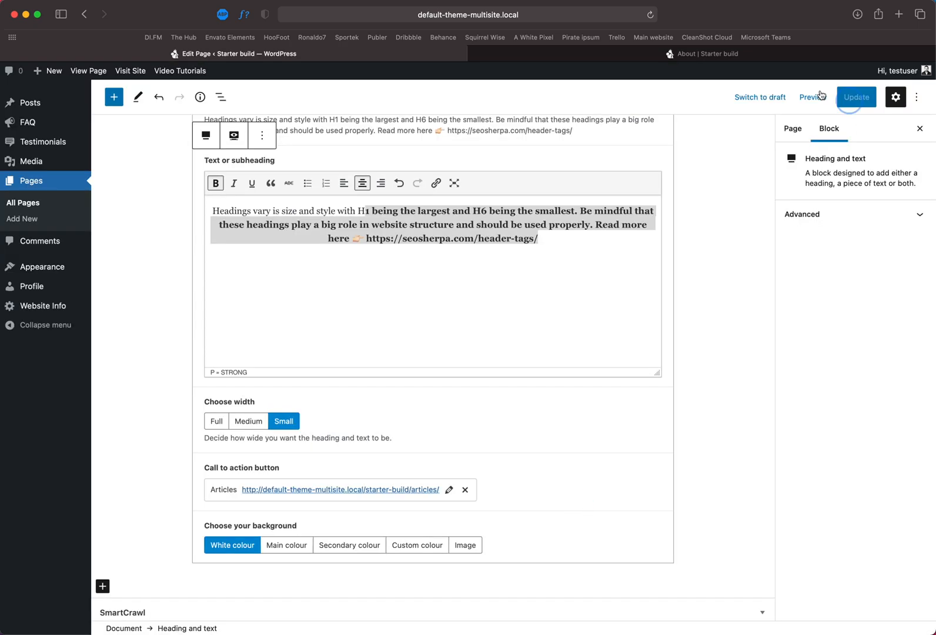
# Step: Reload the public About page, test the Articles button, and return to the About page
pyautogui.click(712, 53)
pyautogui.press('super+r')
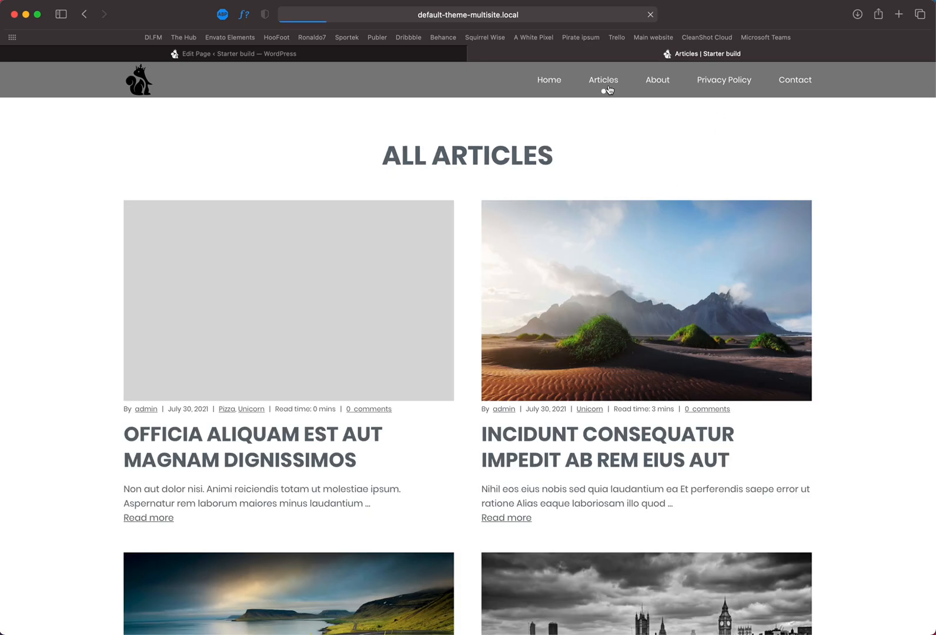
pyautogui.hscroll(-5, 521, 137)
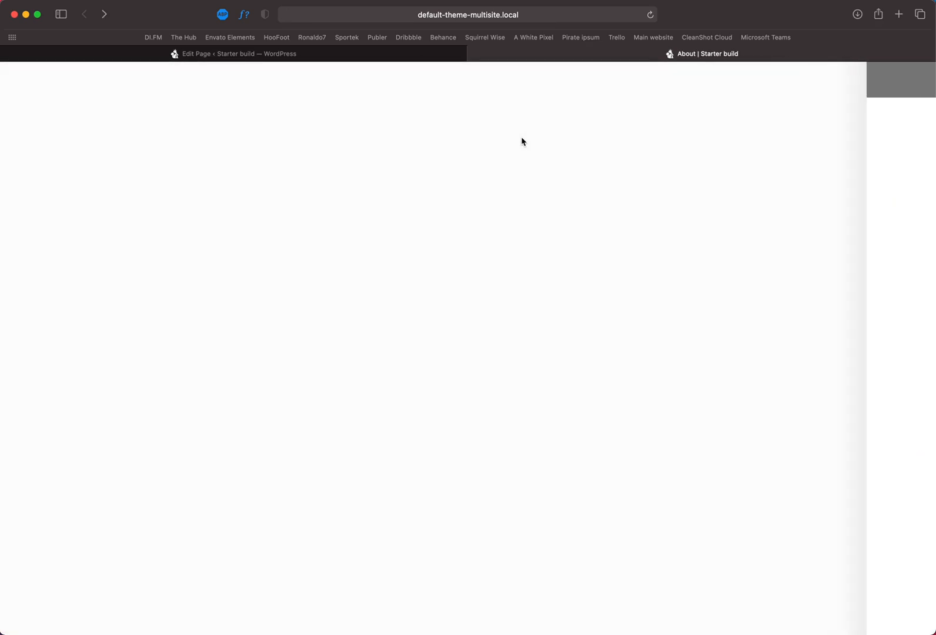
# Step: In the editor, change the call to action link text to "See all my articles"
pyautogui.click(335, 59)
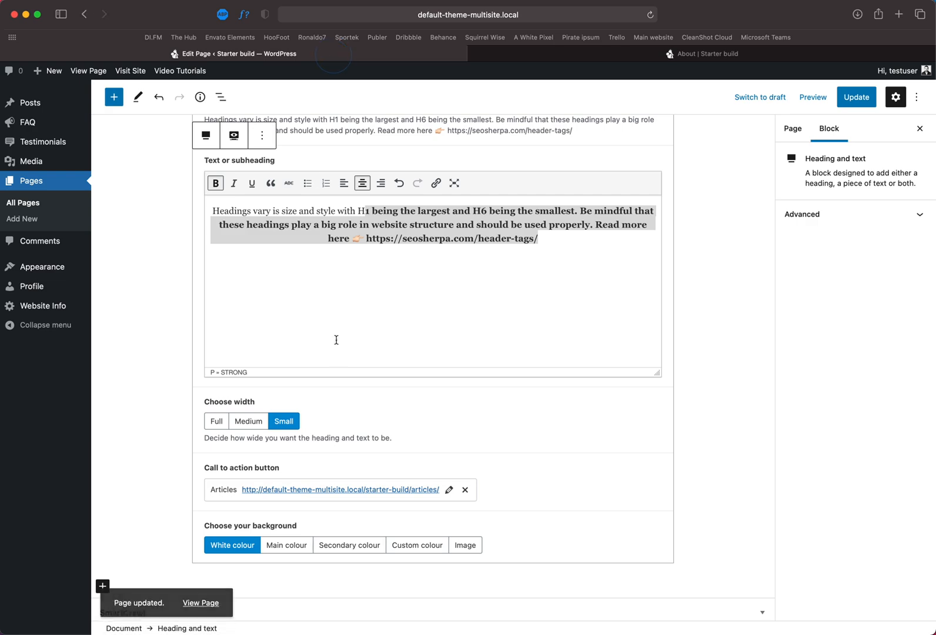
pyautogui.click(450, 491)
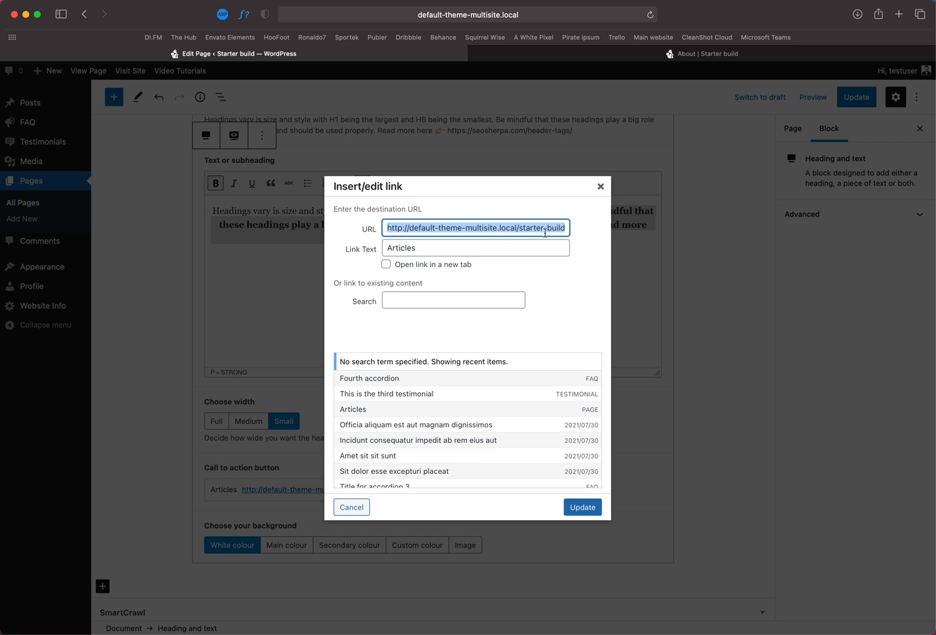
pyautogui.moveTo(445, 251); pyautogui.dragTo(384, 251)
pyautogui.press('shift')
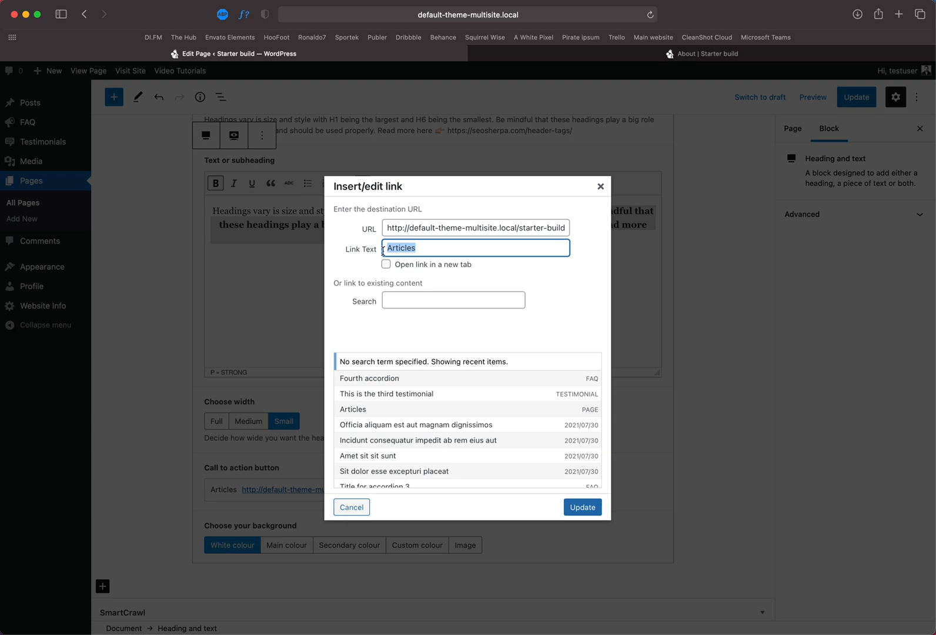
pyautogui.write('See')
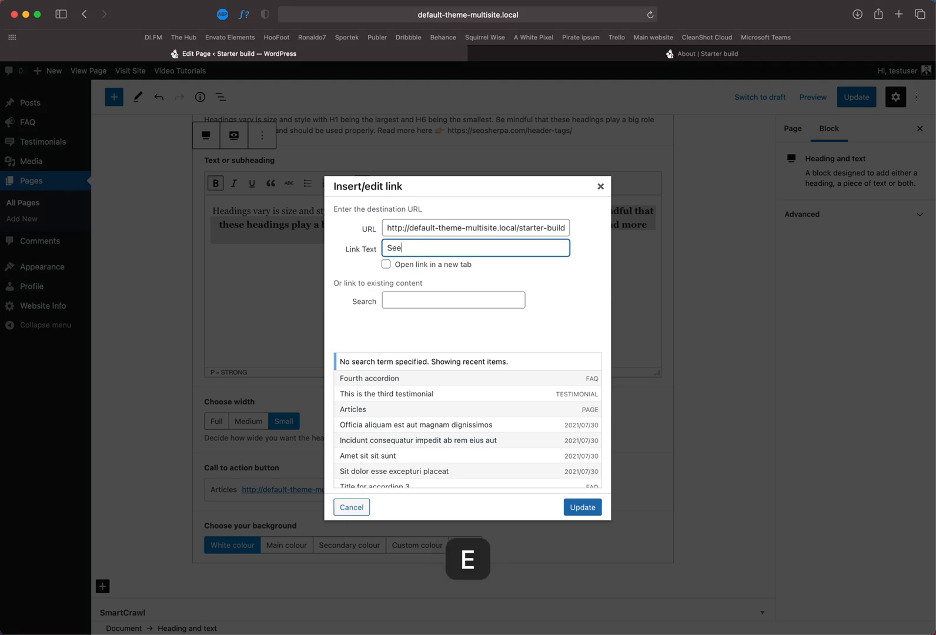
pyautogui.write(' all my articles')
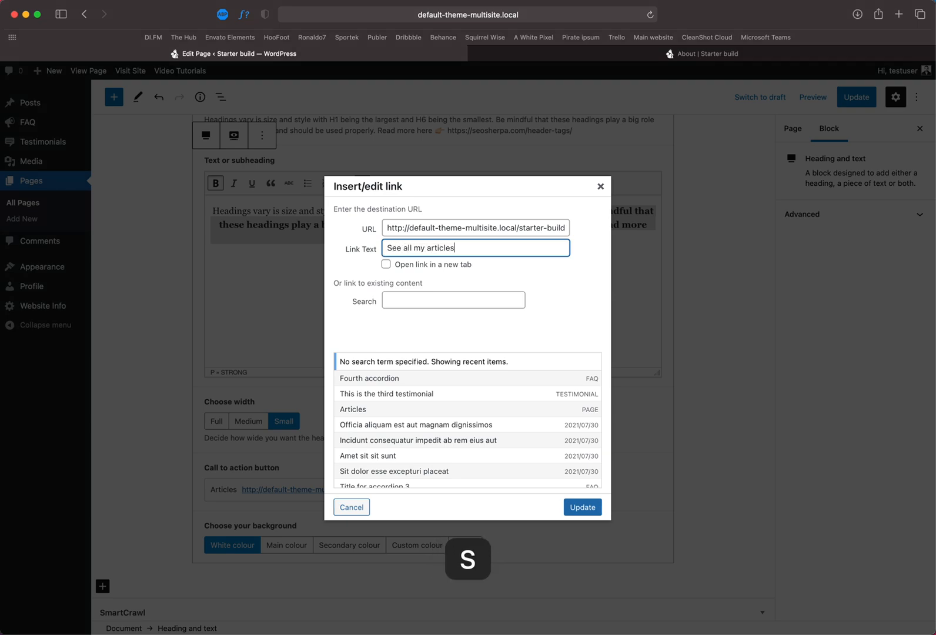
pyautogui.click(580, 508)
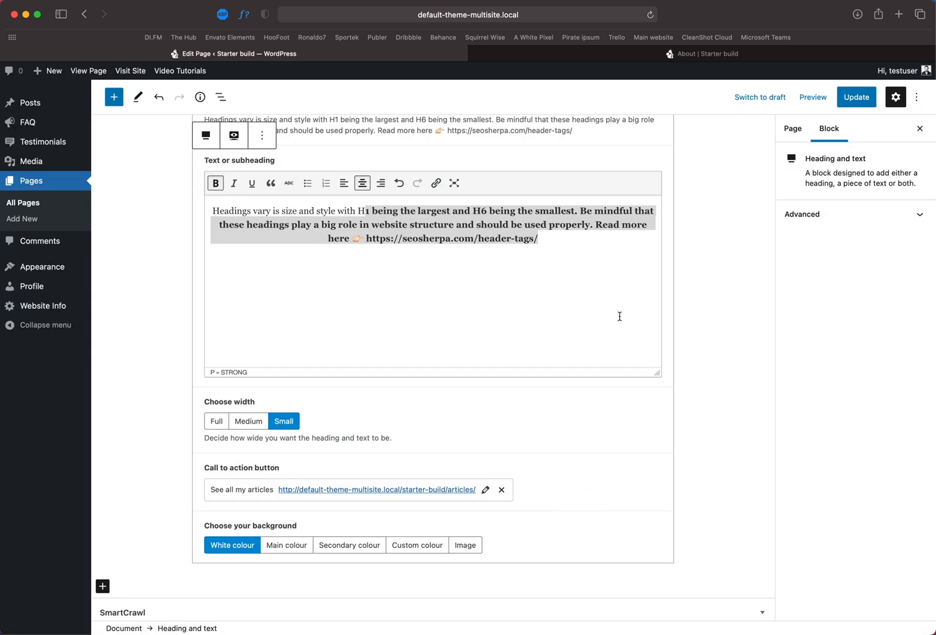
# Step: Update the page, reload the public About page, and test the renamed call to action button
pyautogui.click(857, 97)
pyautogui.hotkey('ctrl', 'Tab')
pyautogui.press('super+r')
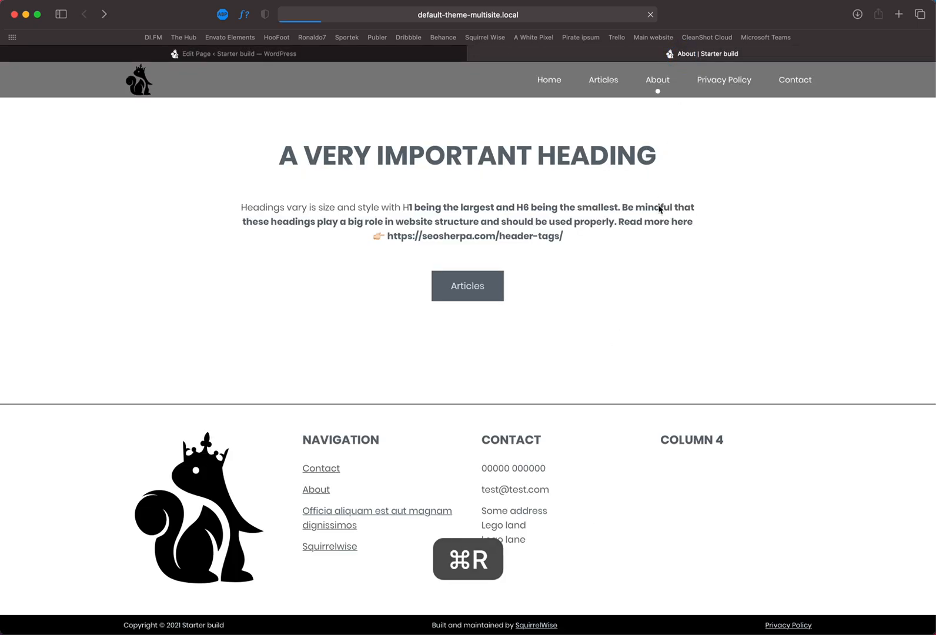
pyautogui.click(474, 290)
pyautogui.hscroll(-5, 339, 125)
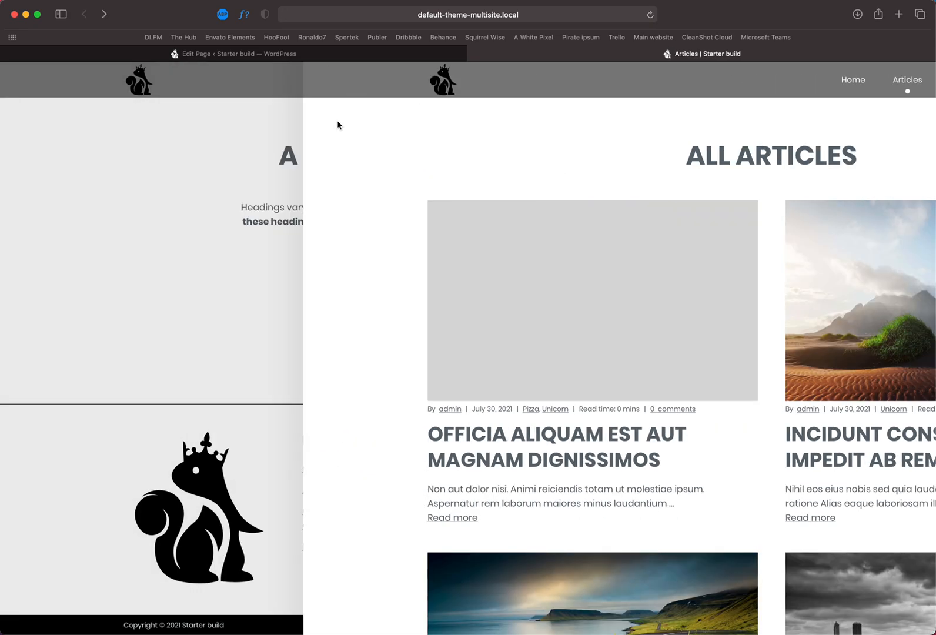
# Step: Remove the call to action link from the block and update the page
pyautogui.click(349, 53)
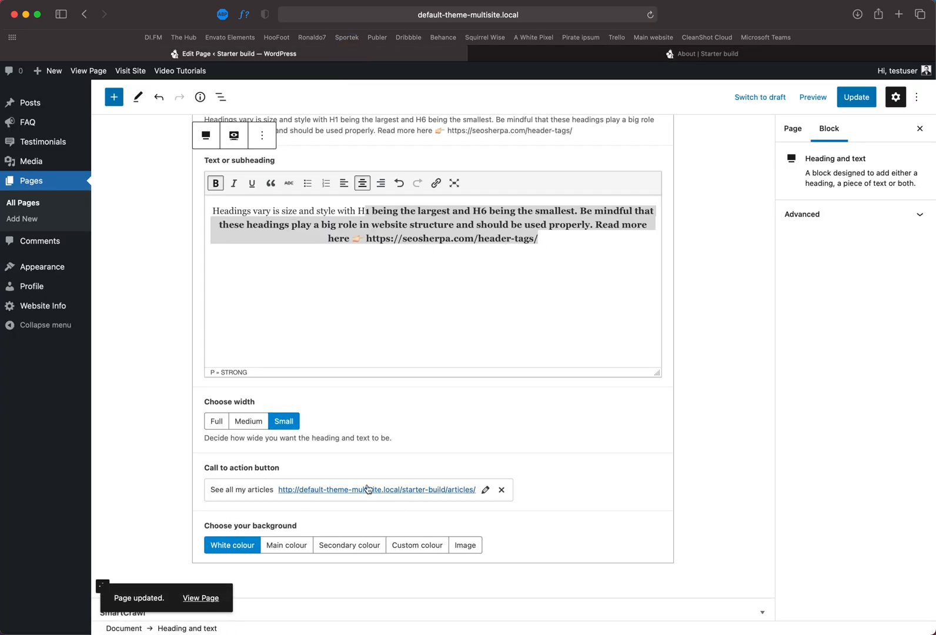
pyautogui.click(502, 490)
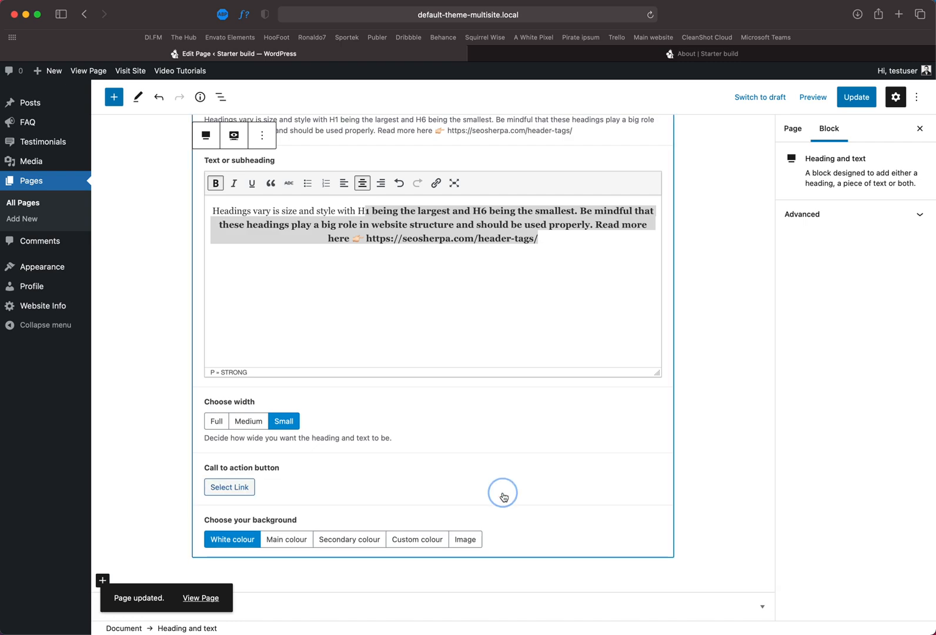
pyautogui.click(856, 97)
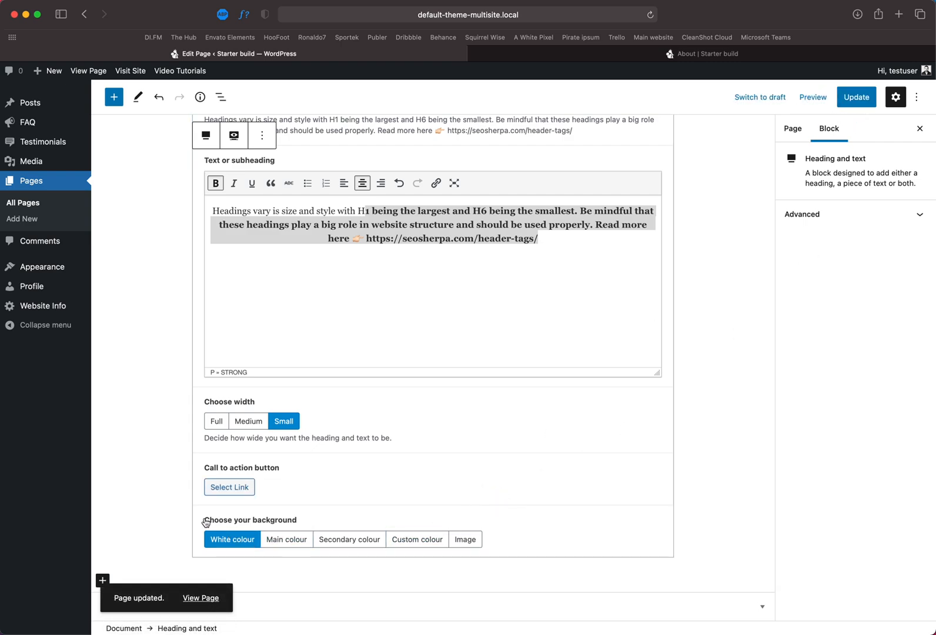
pyautogui.moveTo(203, 519); pyautogui.dragTo(306, 519)
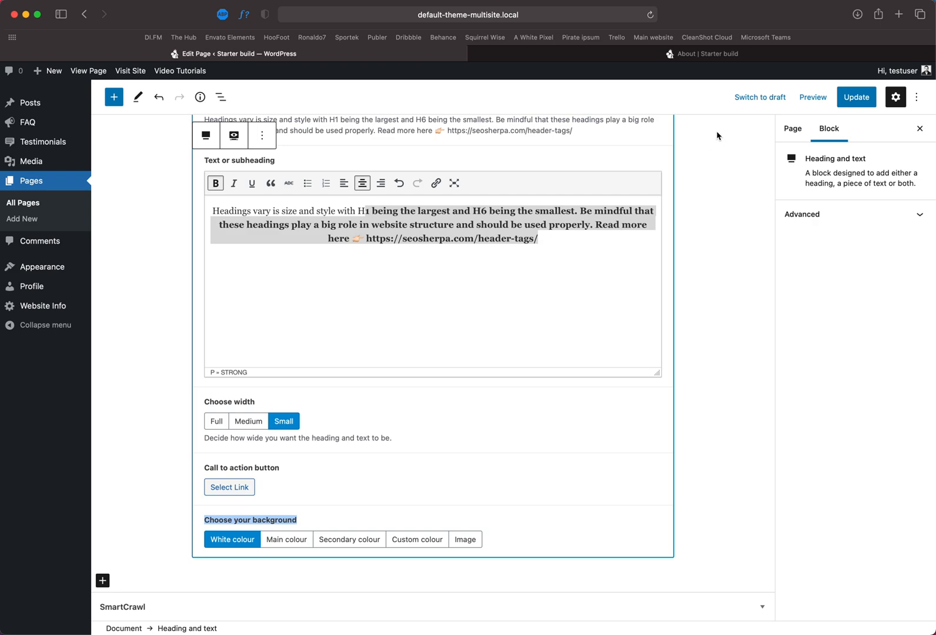
pyautogui.click(853, 100)
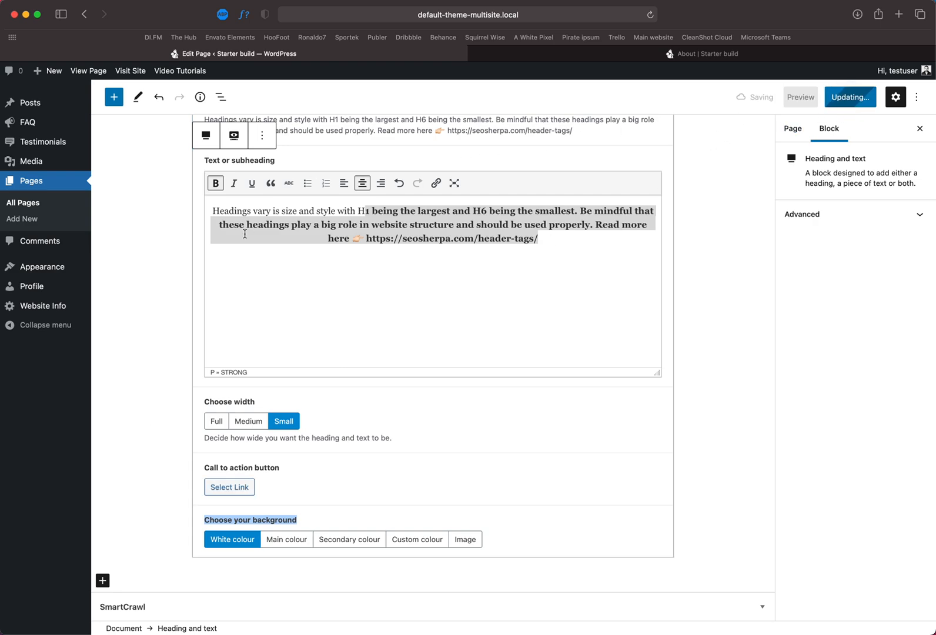
# Step: Open the Website Info settings and examine the main website colour and its colour picker
pyautogui.click(52, 311)
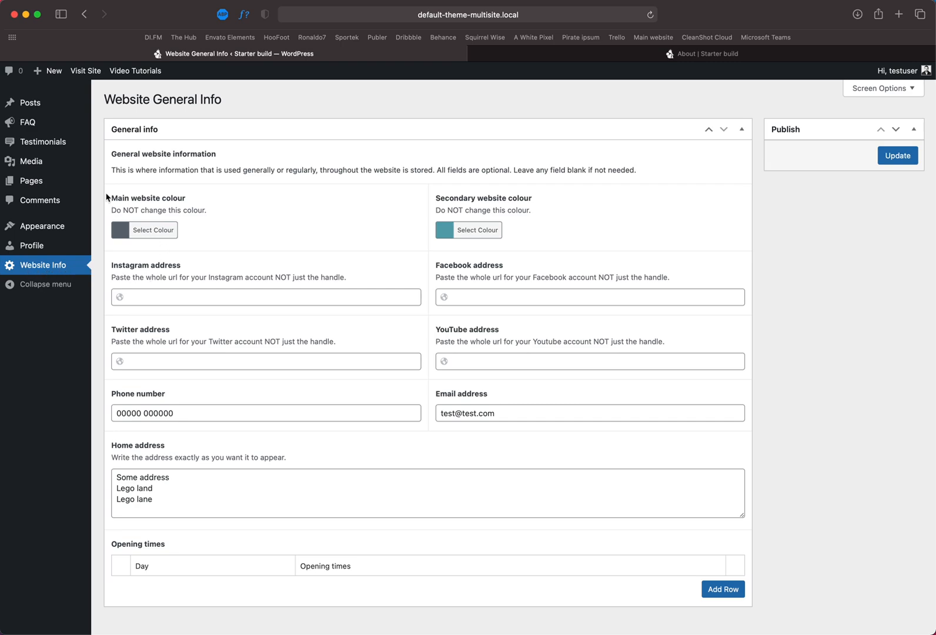
pyautogui.press('super+4')
pyautogui.moveTo(107, 197); pyautogui.dragTo(188, 237)
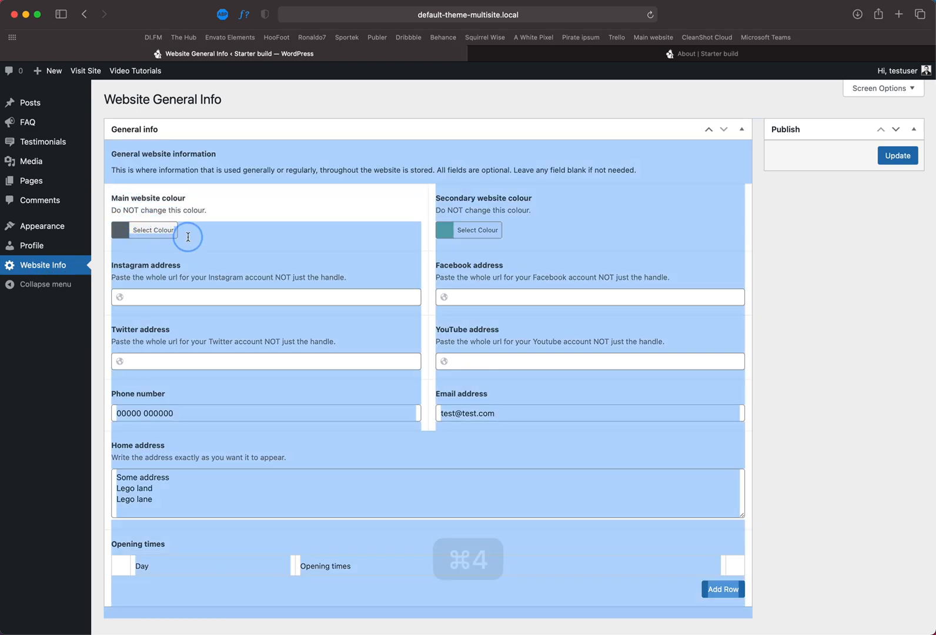
pyautogui.press('Escape')
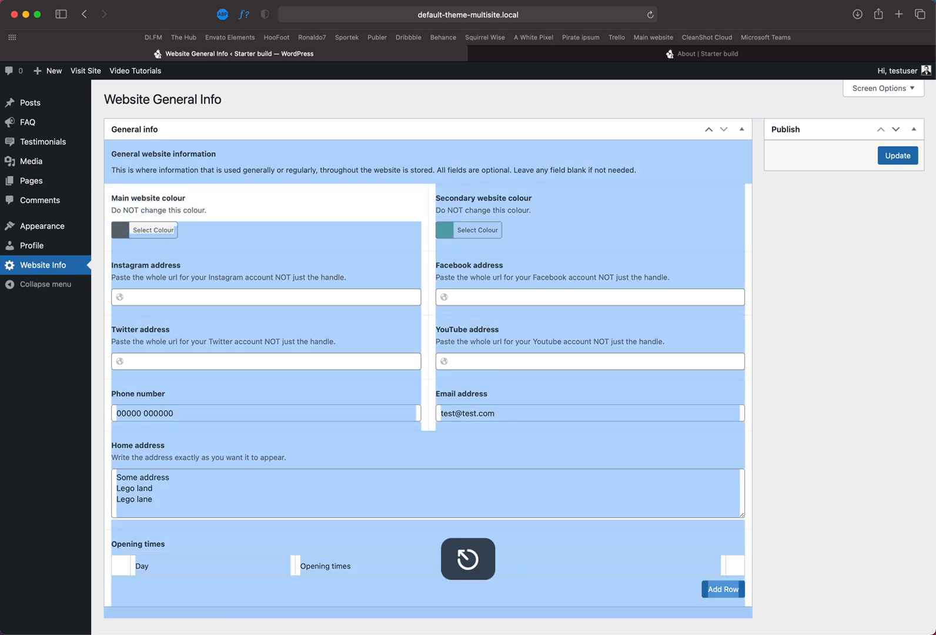
pyautogui.click(203, 256)
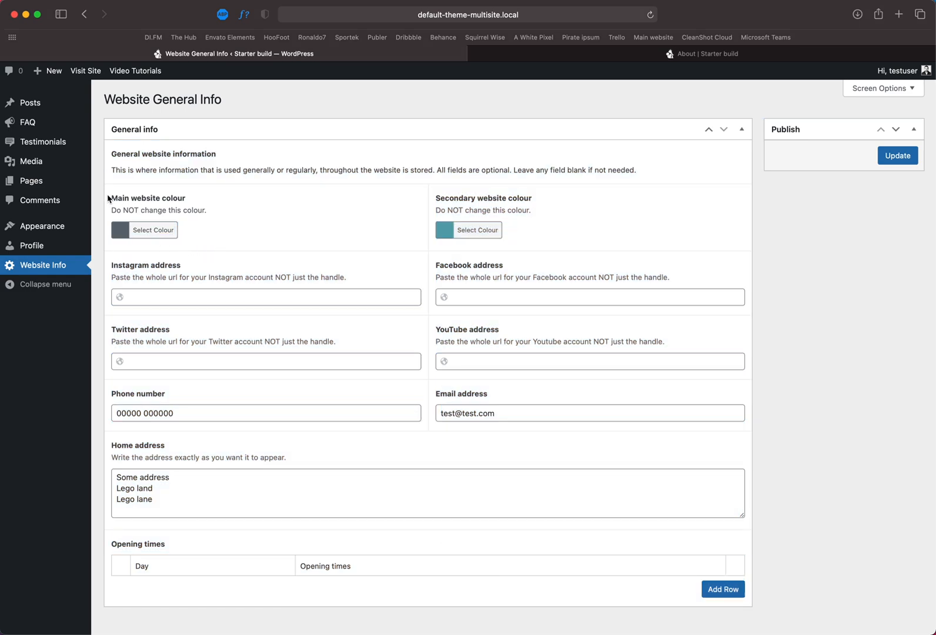
pyautogui.moveTo(112, 200); pyautogui.dragTo(211, 213)
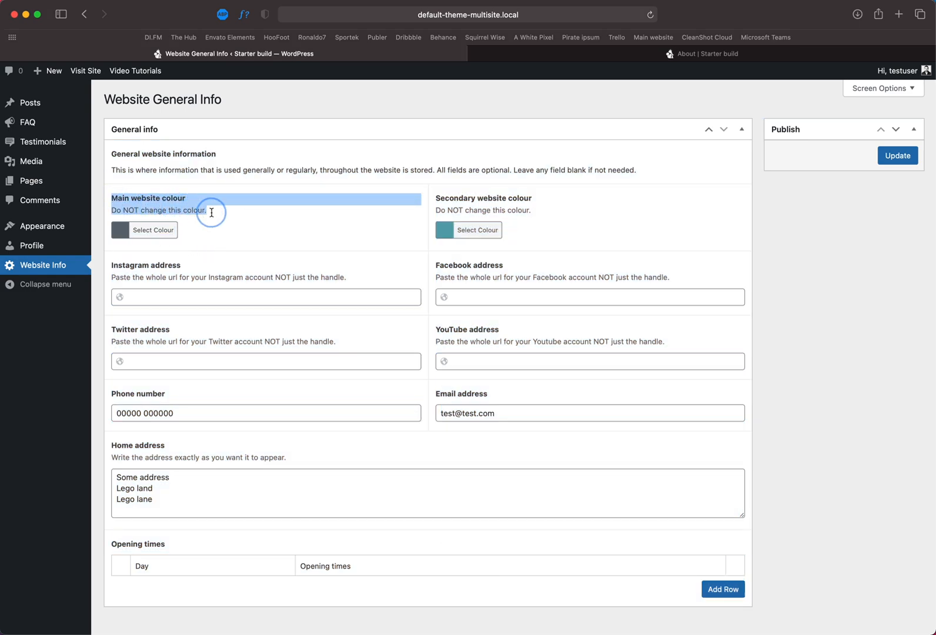
pyautogui.click(146, 233)
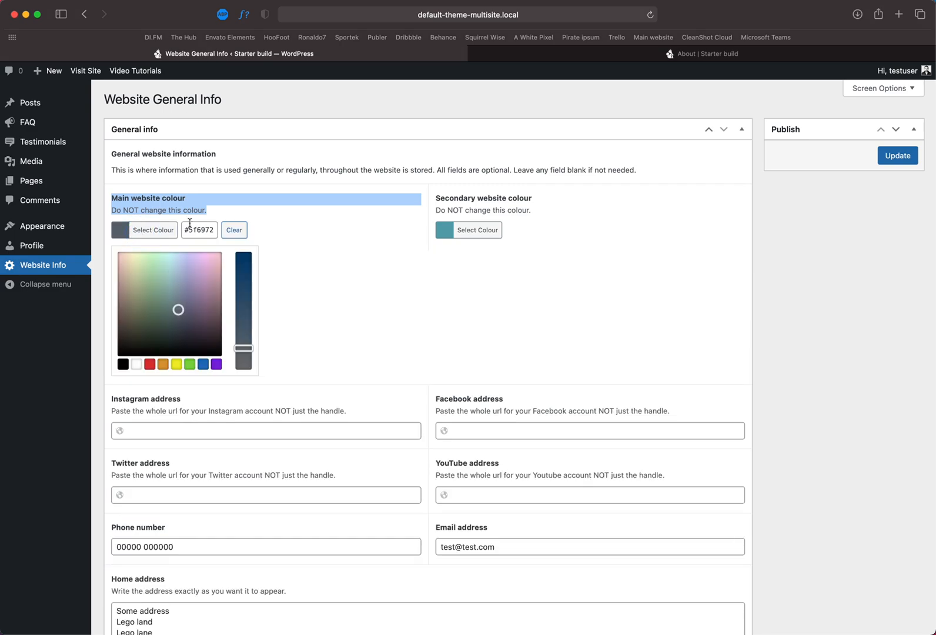
pyautogui.click(213, 207)
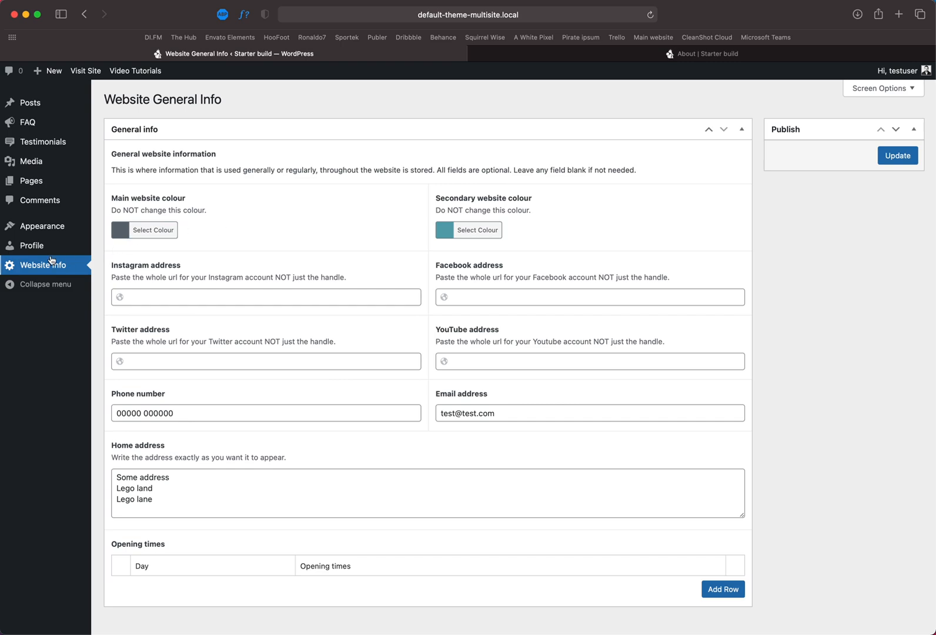
# Step: Return to the list of pages and open the About page for editing
pyautogui.click(46, 184)
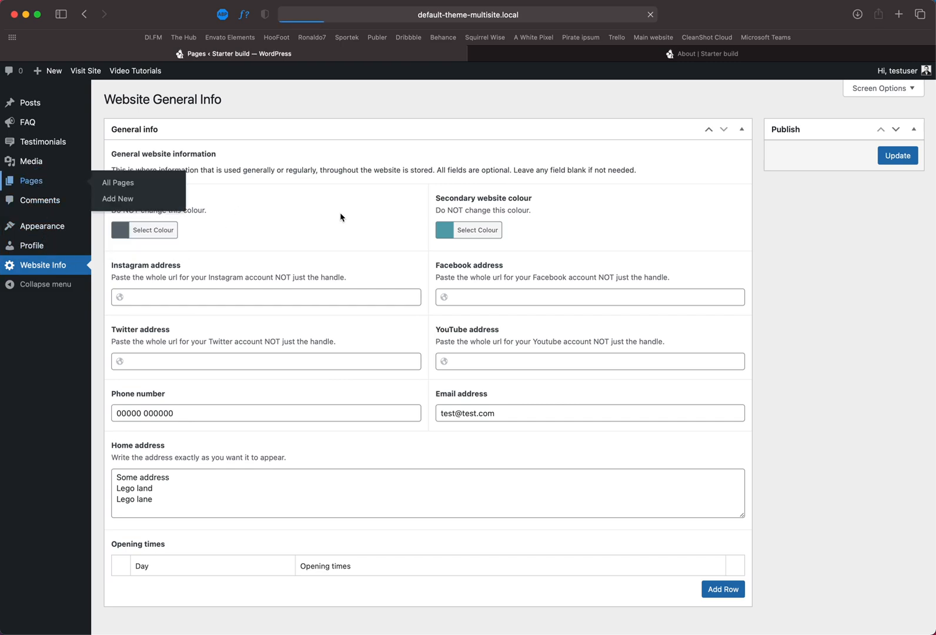
pyautogui.click(135, 210)
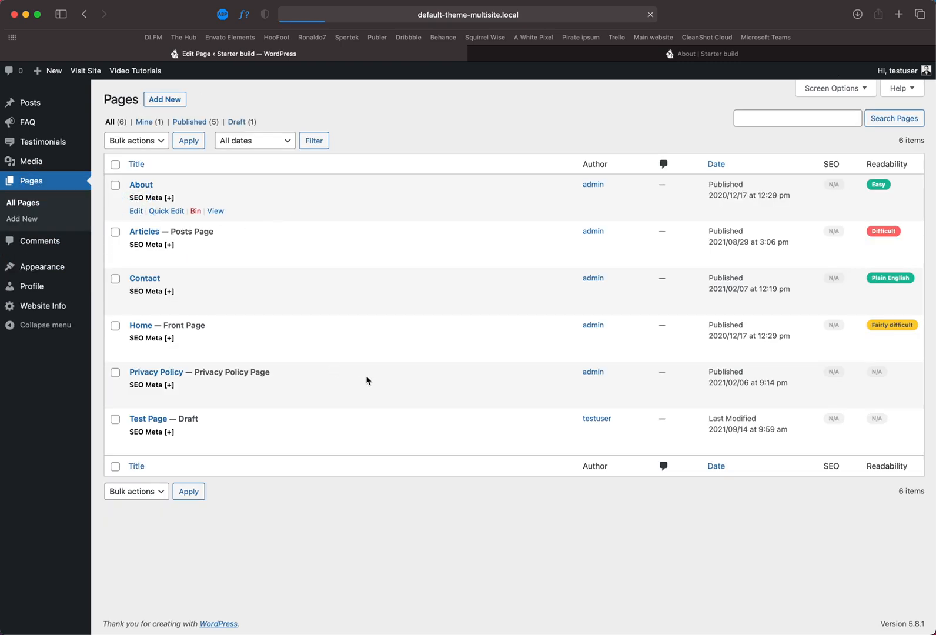
# Step: Set the Heading and text block's background to Main colour and update the page
pyautogui.scroll(-5, 282, 512)
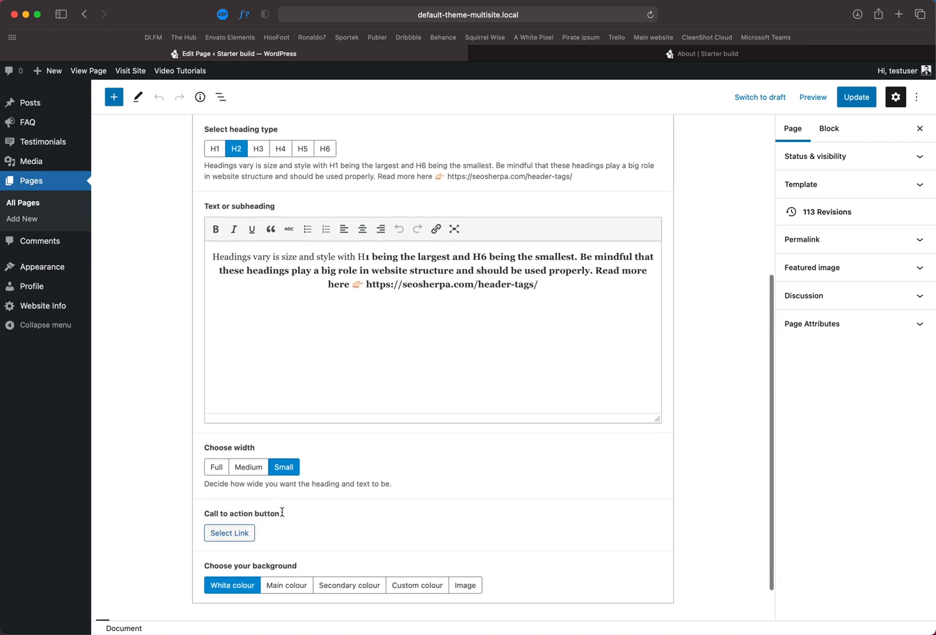
pyautogui.click(286, 539)
pyautogui.click(856, 97)
# Step: Reload the public About page and examine the heading against the main colour background
pyautogui.click(706, 54)
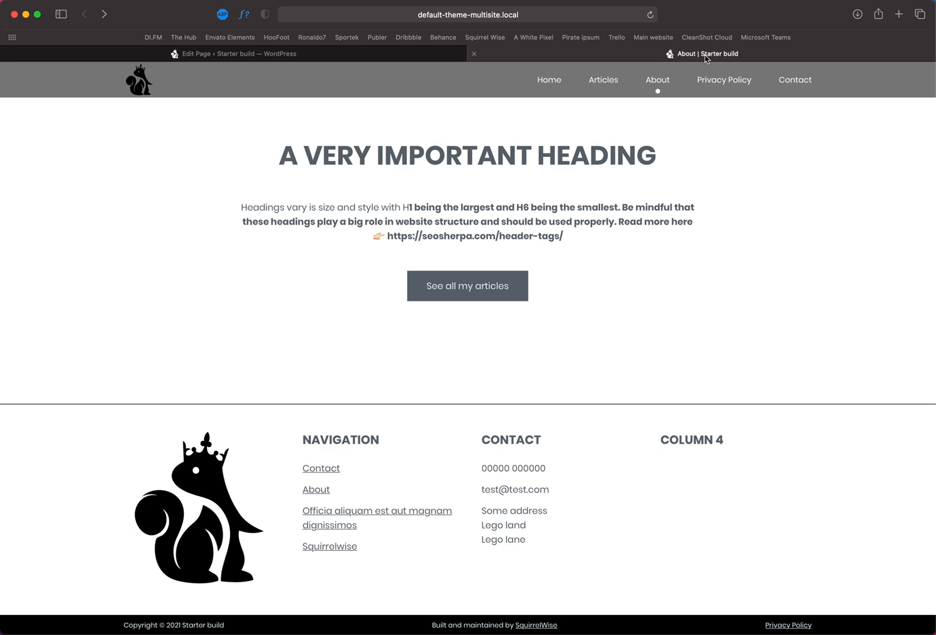
pyautogui.click(400, 54)
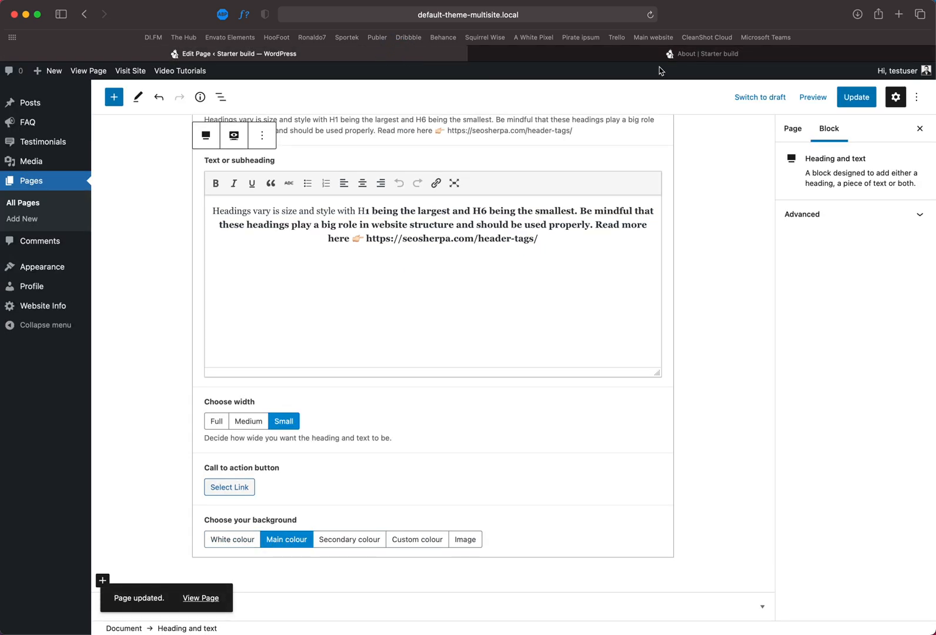
pyautogui.click(649, 55)
pyautogui.press('super+r')
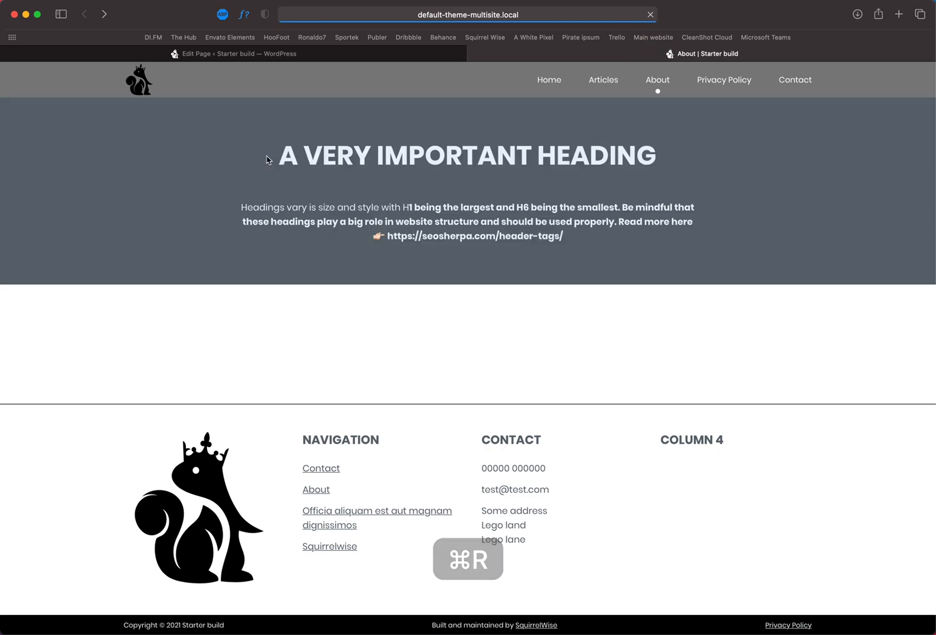
pyautogui.moveTo(280, 157); pyautogui.dragTo(649, 186)
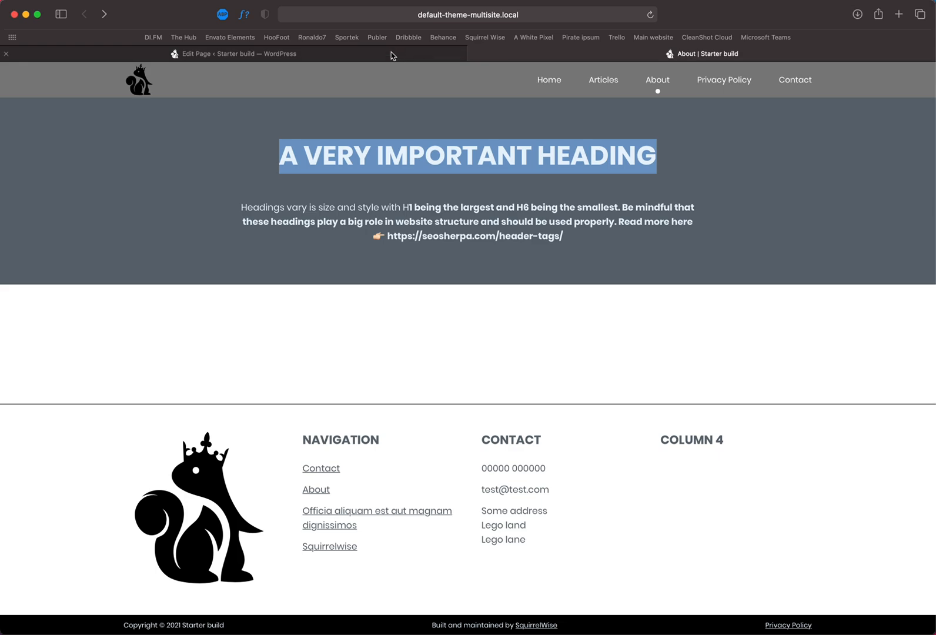
# Step: Set the block's background to Secondary colour, update the page, and check it on the reloaded public About page
pyautogui.click(323, 55)
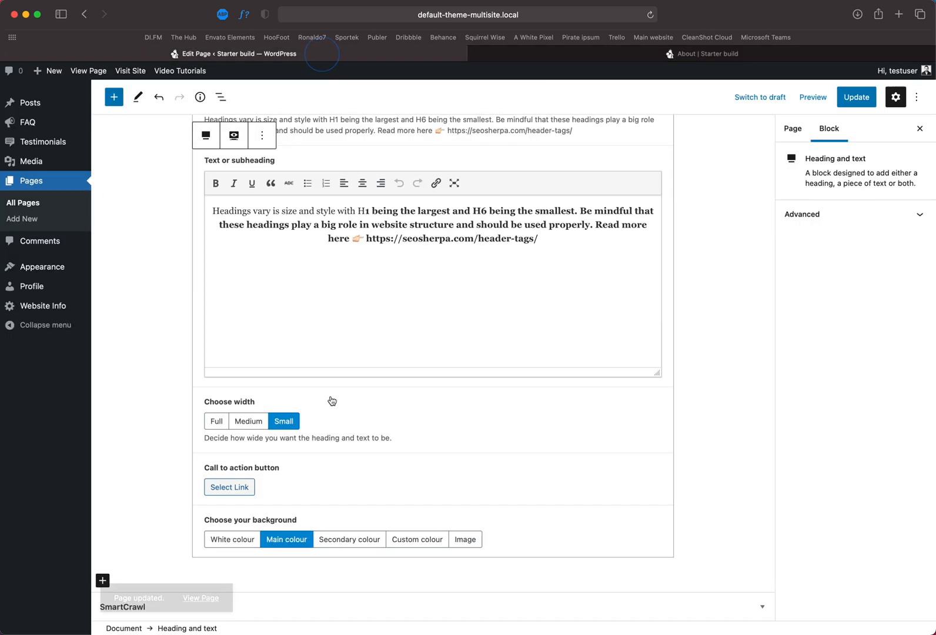
pyautogui.click(359, 532)
pyautogui.click(866, 95)
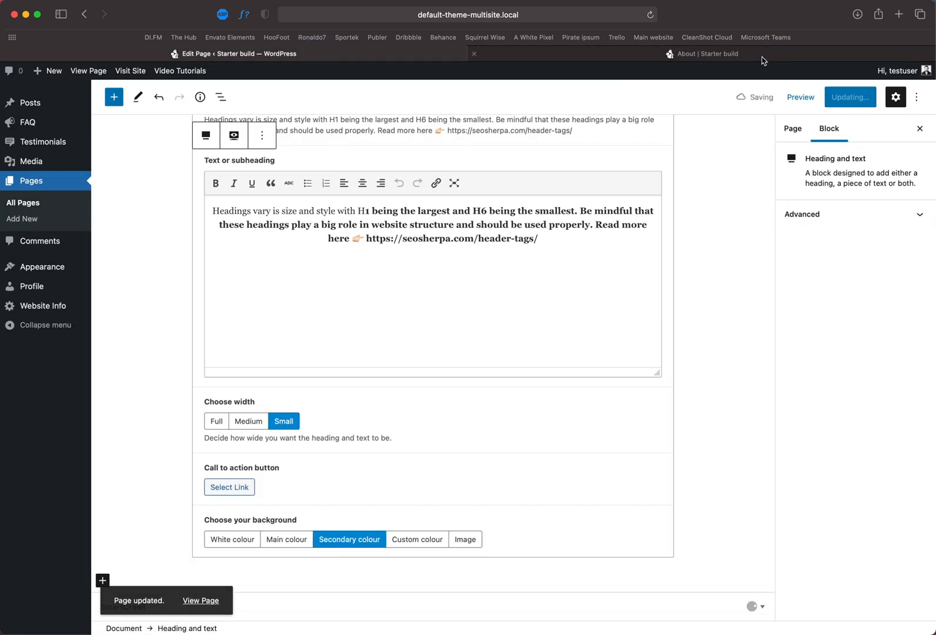
pyautogui.click(703, 53)
pyautogui.press('super+r')
# Step: Switch the block's background to Custom colour and pick the pale red #ddbebe
pyautogui.click(382, 53)
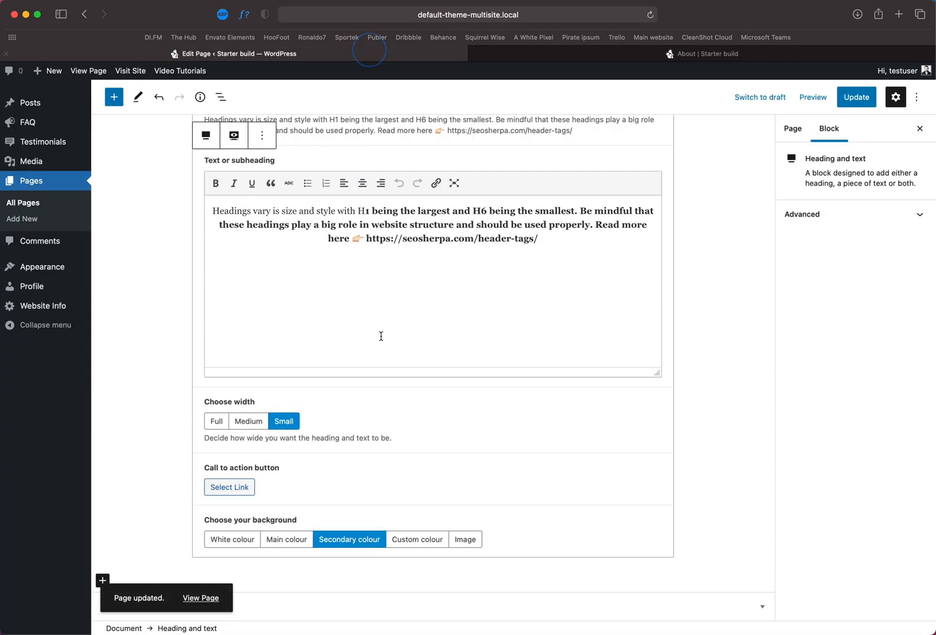
pyautogui.click(415, 540)
pyautogui.scroll(-3, 316, 548)
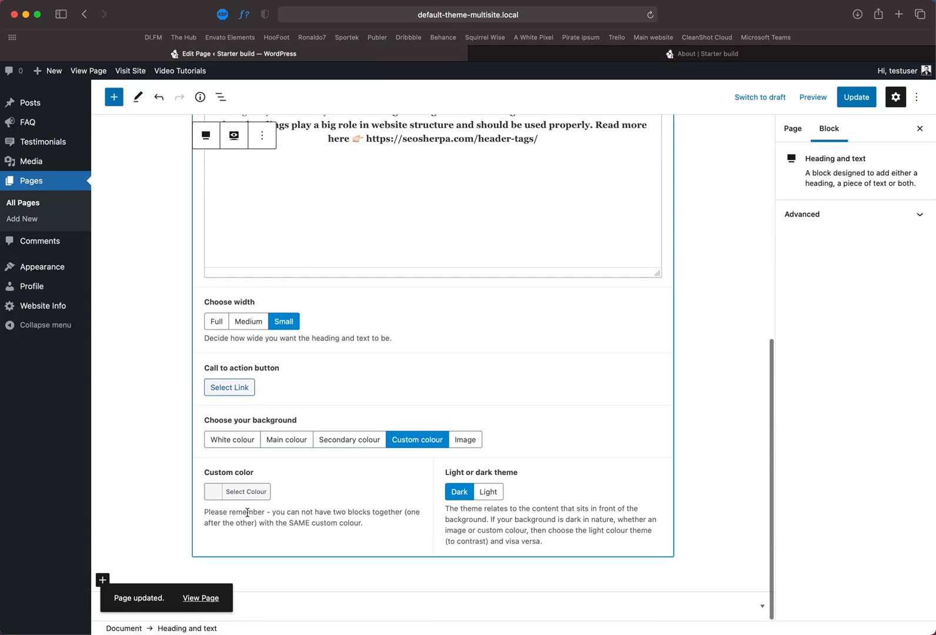
pyautogui.click(213, 492)
pyautogui.scroll(-3, 323, 521)
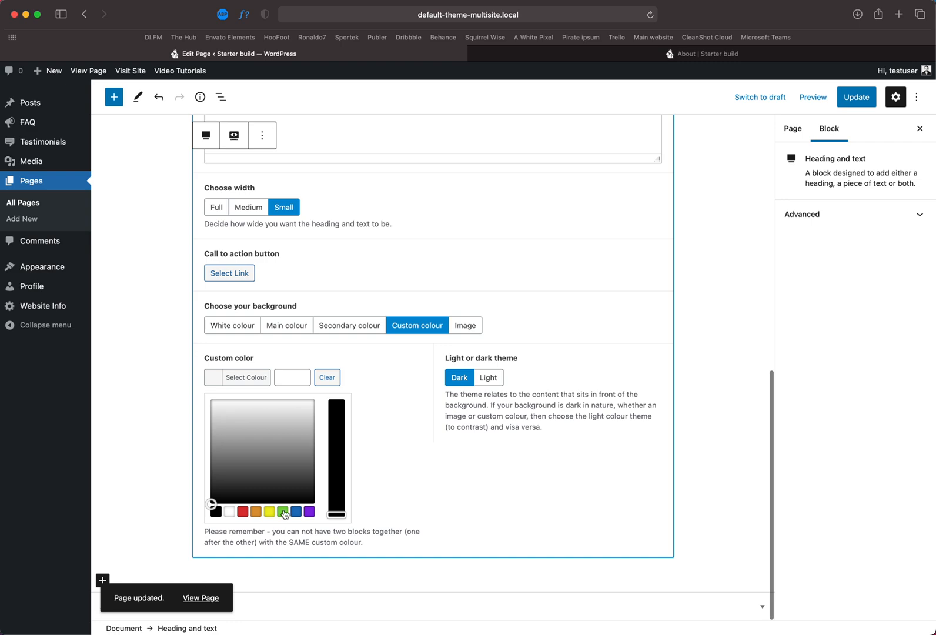
pyautogui.click(243, 512)
pyautogui.click(338, 504)
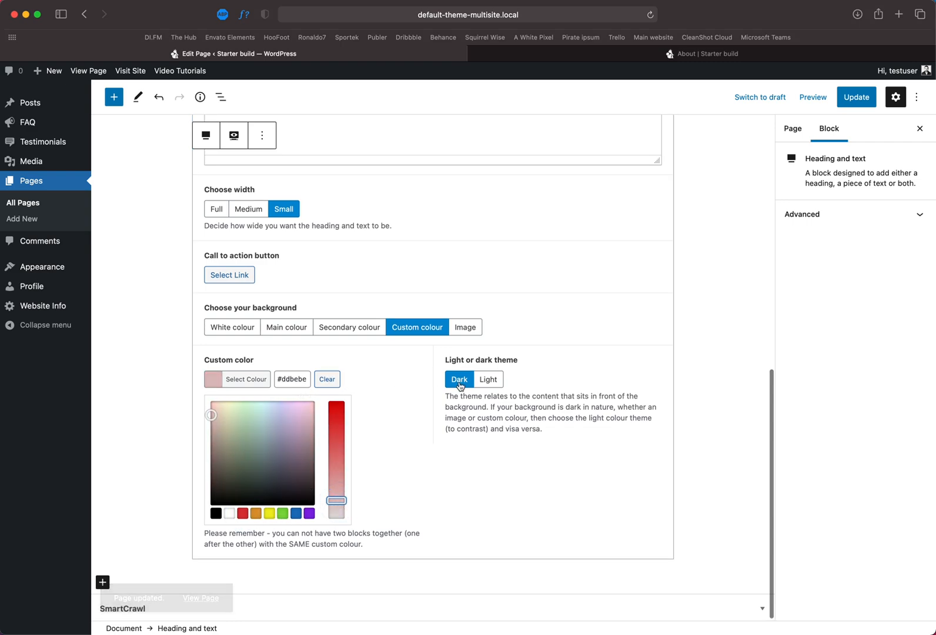
# Step: Update the page with the Dark theme selected and examine the heading on the reloaded public About page
pyautogui.moveTo(445, 360); pyautogui.dragTo(519, 359)
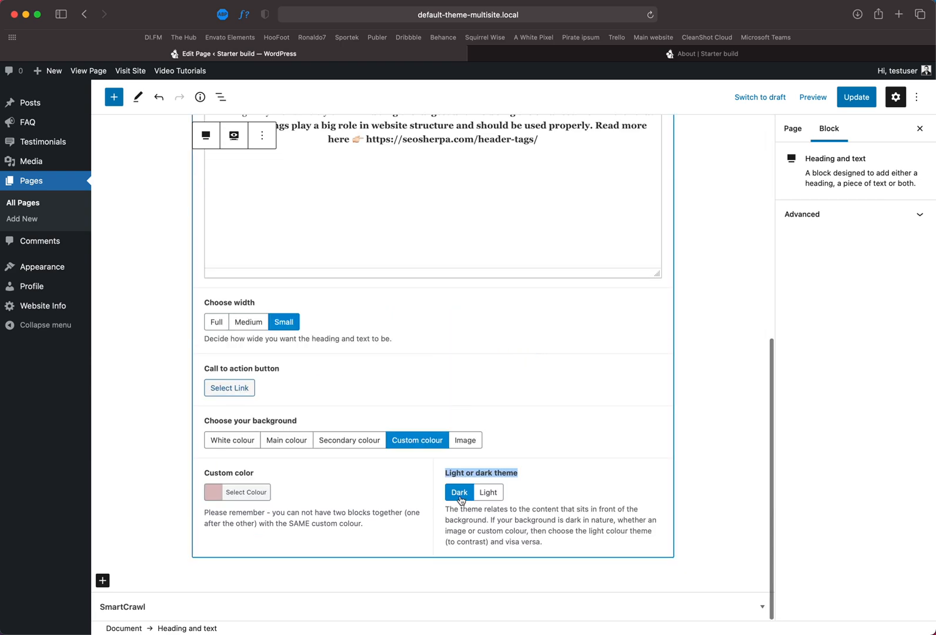
pyautogui.click(856, 97)
pyautogui.click(732, 54)
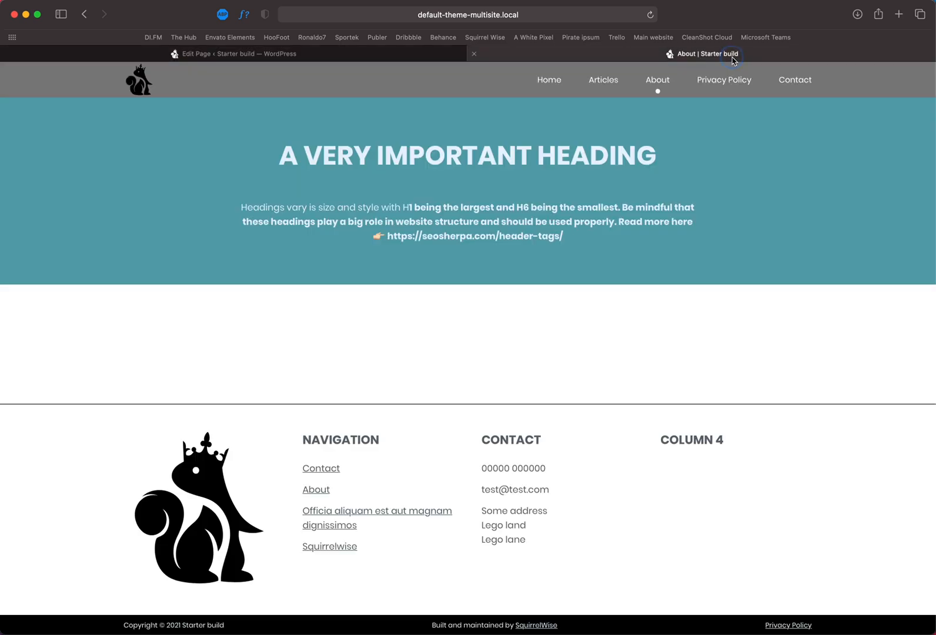
pyautogui.press('super+r')
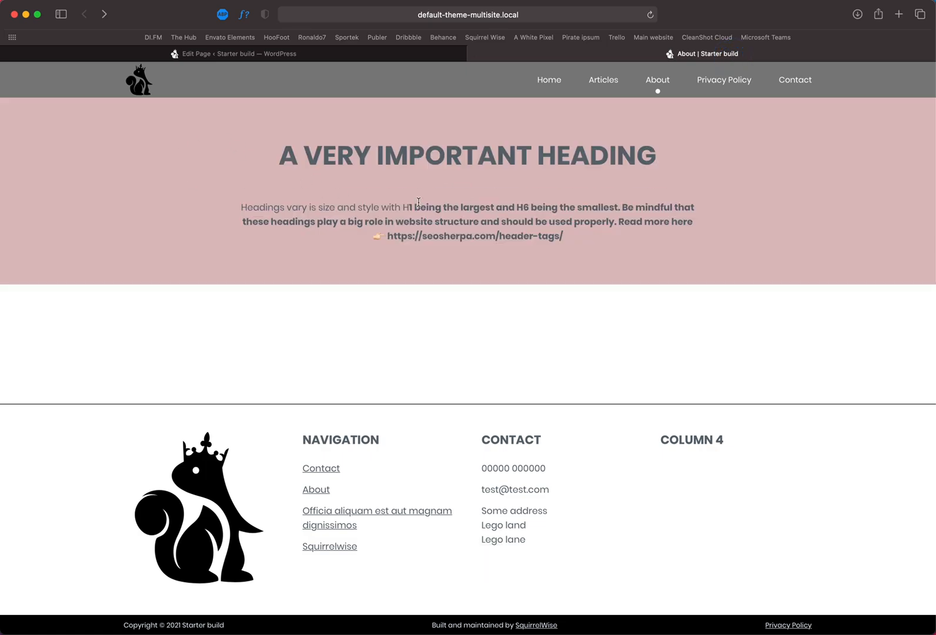
pyautogui.moveTo(271, 163); pyautogui.dragTo(661, 161)
# Step: Change the custom background colour to dark green #006356 and set the block's theme to Light
pyautogui.click(348, 53)
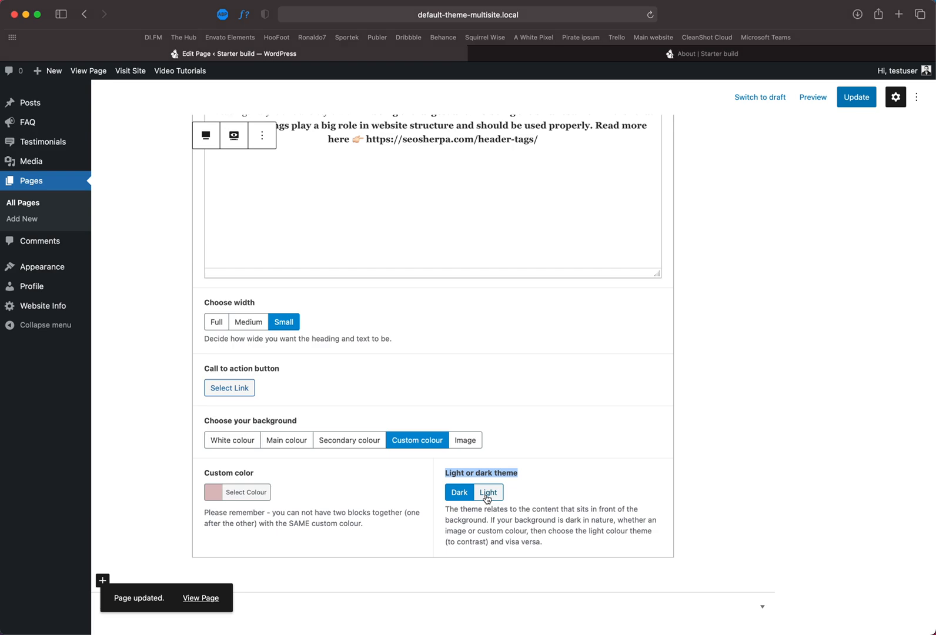
pyautogui.click(209, 493)
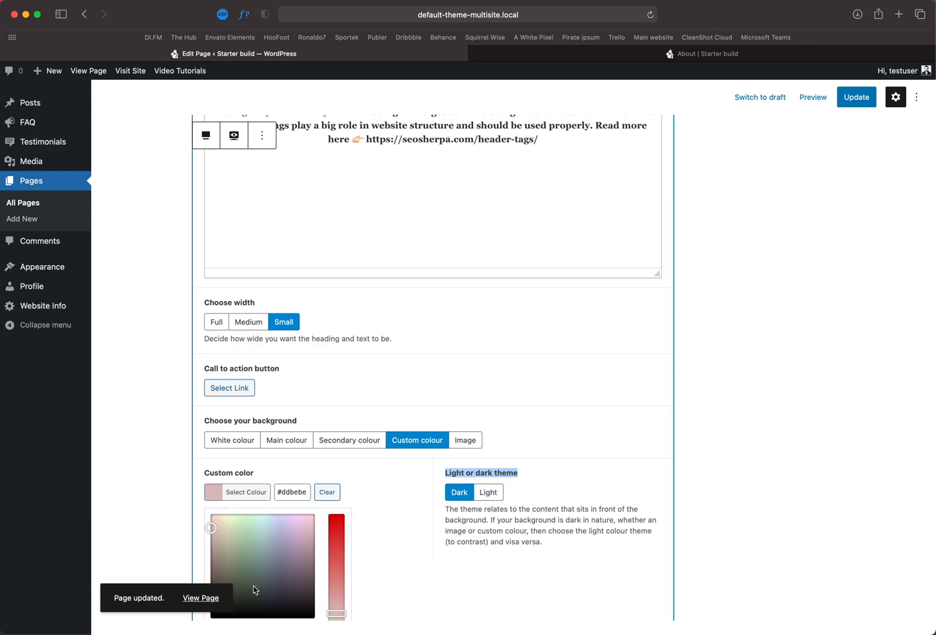
pyautogui.scroll(-3, 259, 585)
pyautogui.scroll(-1, 263, 578)
pyautogui.moveTo(337, 515); pyautogui.dragTo(336, 508)
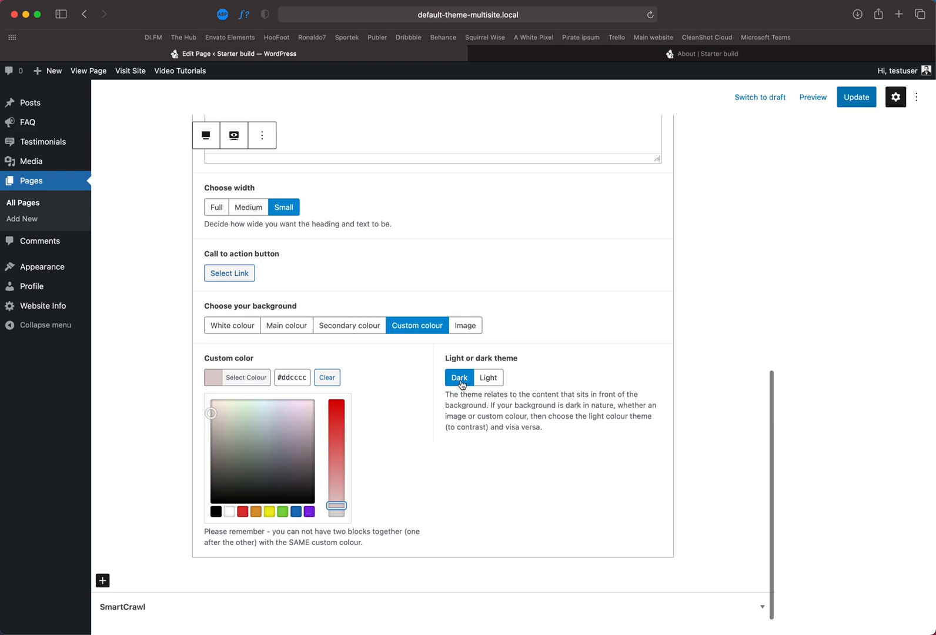
pyautogui.moveTo(238, 488); pyautogui.dragTo(232, 490)
pyautogui.moveTo(340, 508); pyautogui.dragTo(338, 481)
pyautogui.click(297, 511)
pyautogui.click(278, 457)
pyautogui.moveTo(262, 457); pyautogui.dragTo(261, 463)
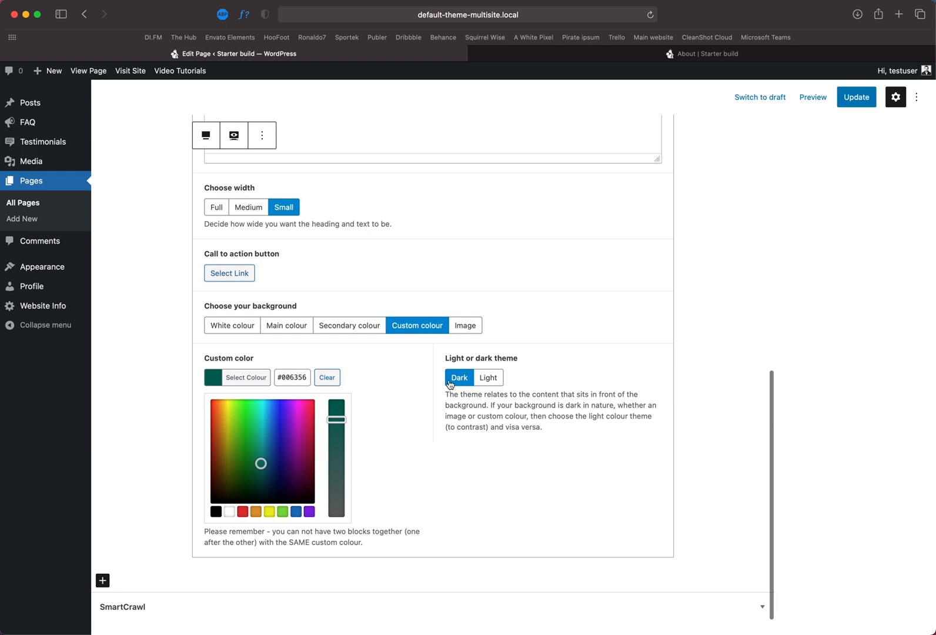
pyautogui.click(488, 379)
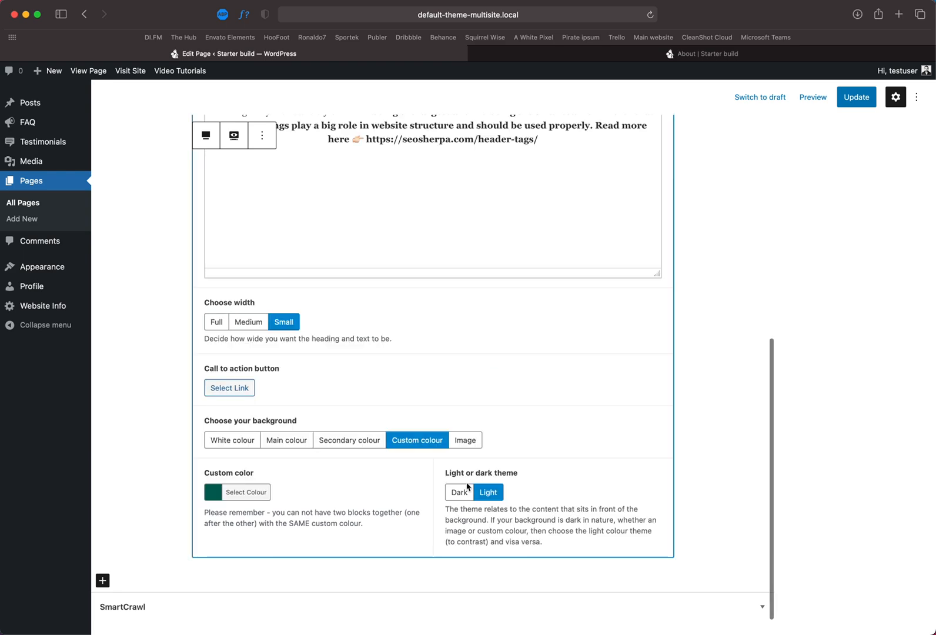
# Step: Update the page and examine the heading and text on the reloaded public About page
pyautogui.click(856, 98)
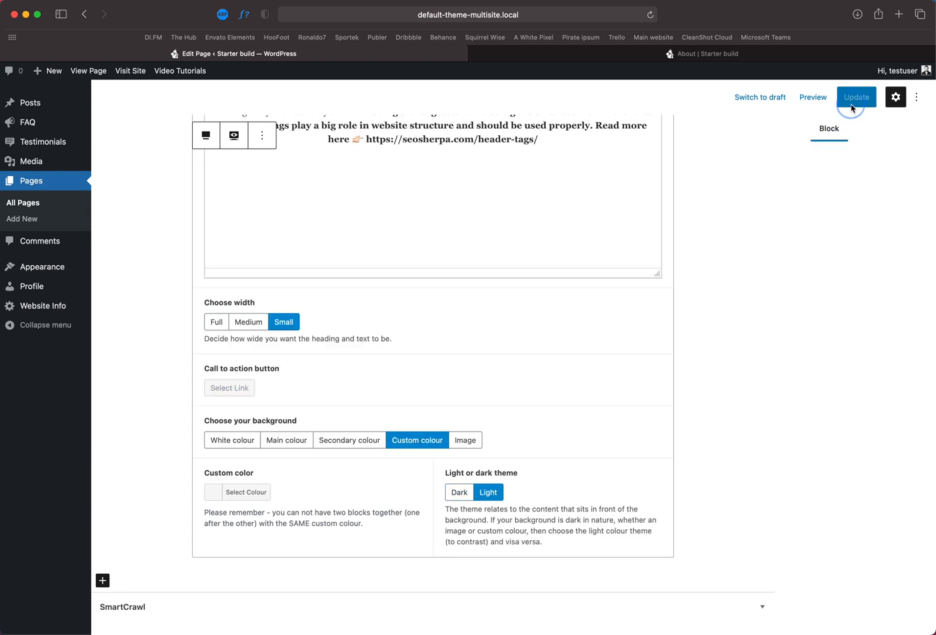
pyautogui.click(748, 59)
pyautogui.press('super+r')
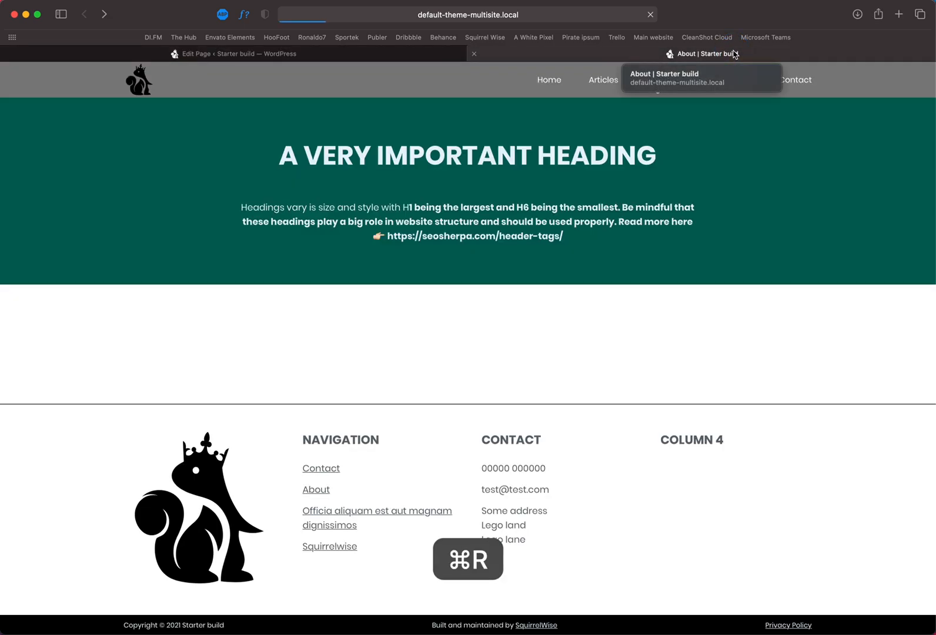
pyautogui.moveTo(267, 162); pyautogui.dragTo(669, 159)
pyautogui.moveTo(562, 237); pyautogui.dragTo(285, 155)
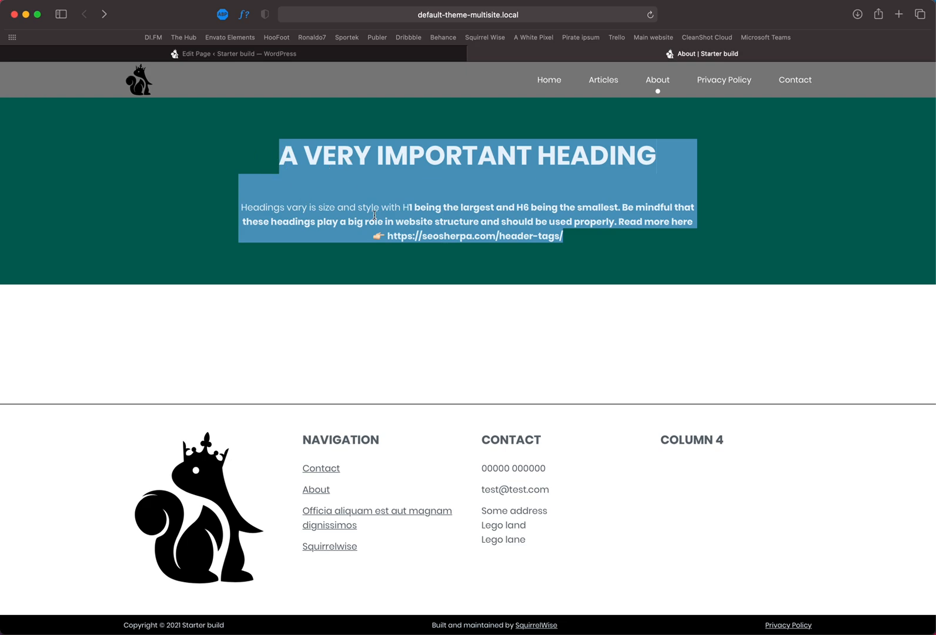
pyautogui.click(558, 237)
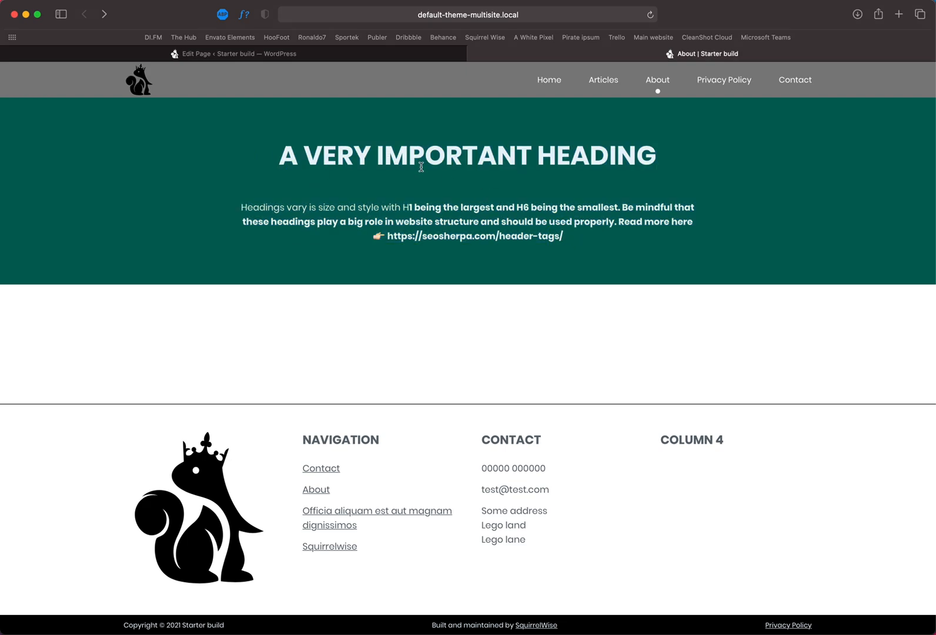
# Step: Add a second Heading and text block below the first and enter "Heading" as its heading
pyautogui.click(364, 54)
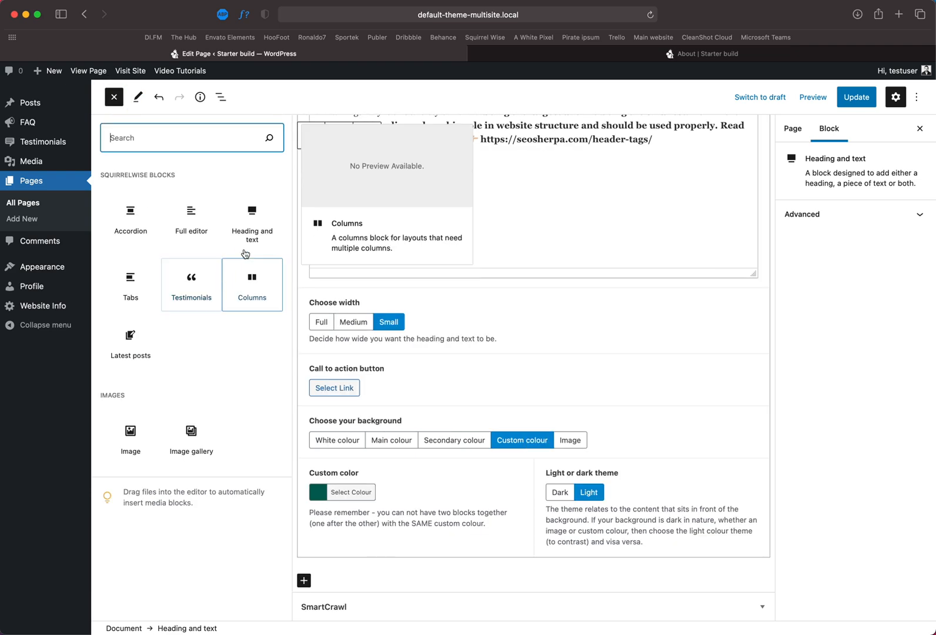
pyautogui.click(251, 219)
pyautogui.scroll(-4, 419, 555)
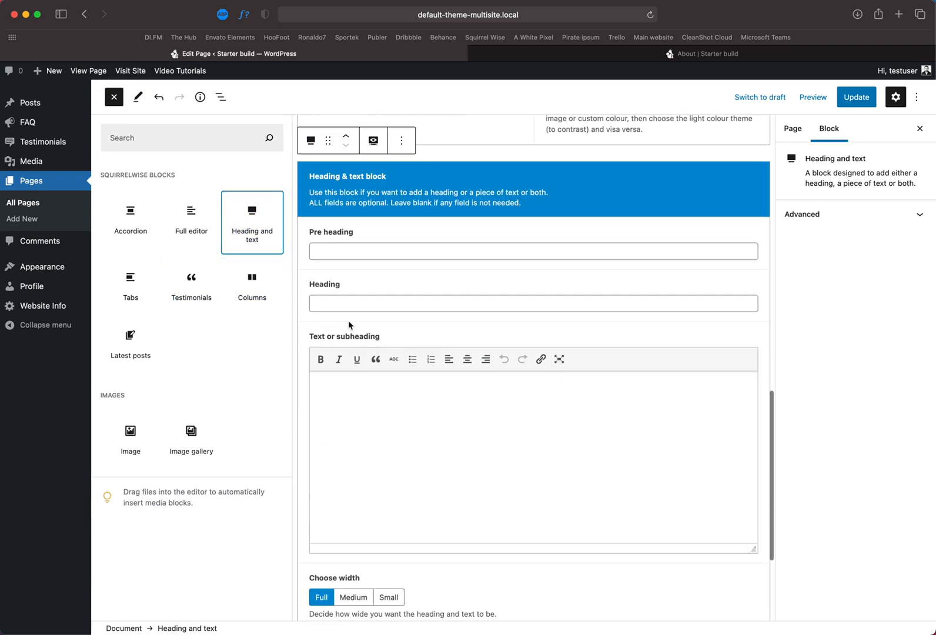
pyautogui.click(329, 300)
pyautogui.write('Heading')
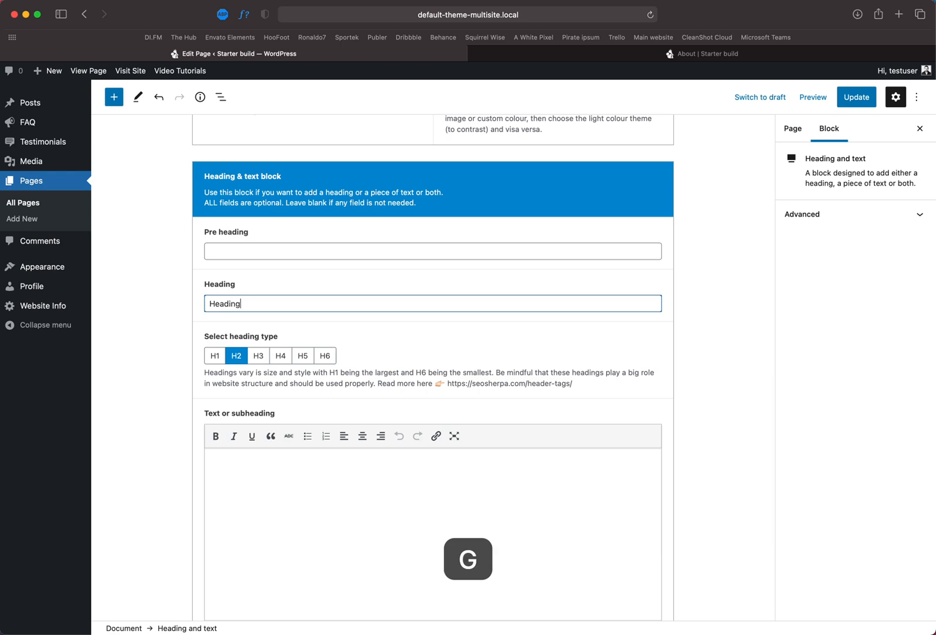
# Step: Copy the custom background colour code from the first Heading and text block
pyautogui.scroll(1, 459, 342)
pyautogui.scroll(5, 378, 366)
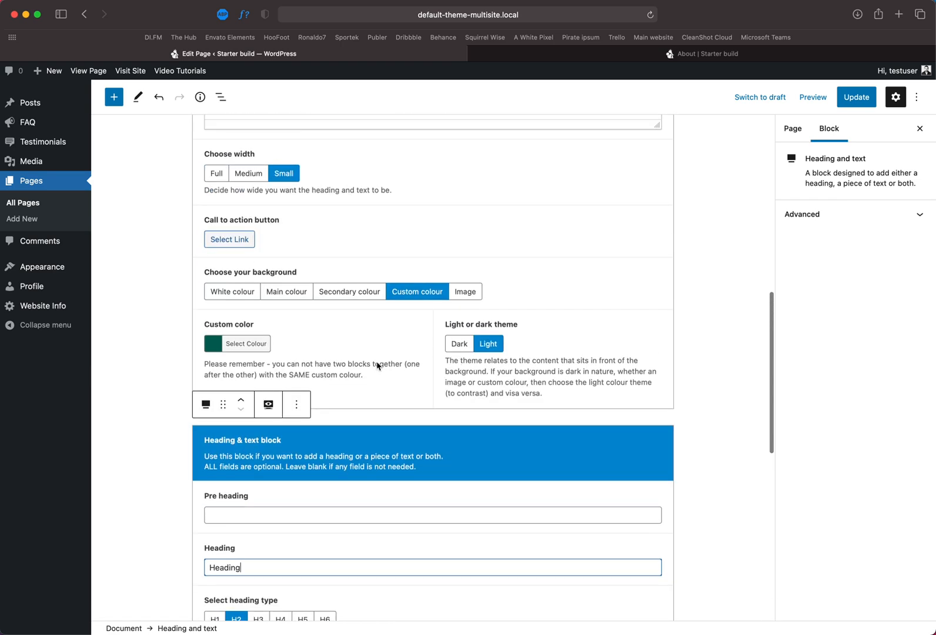
pyautogui.click(221, 349)
pyautogui.moveTo(307, 345); pyautogui.dragTo(265, 342)
pyautogui.press('super+c')
# Step: Set the second block's background to Custom colour and paste #006356 as its colour value
pyautogui.scroll(-10, 314, 410)
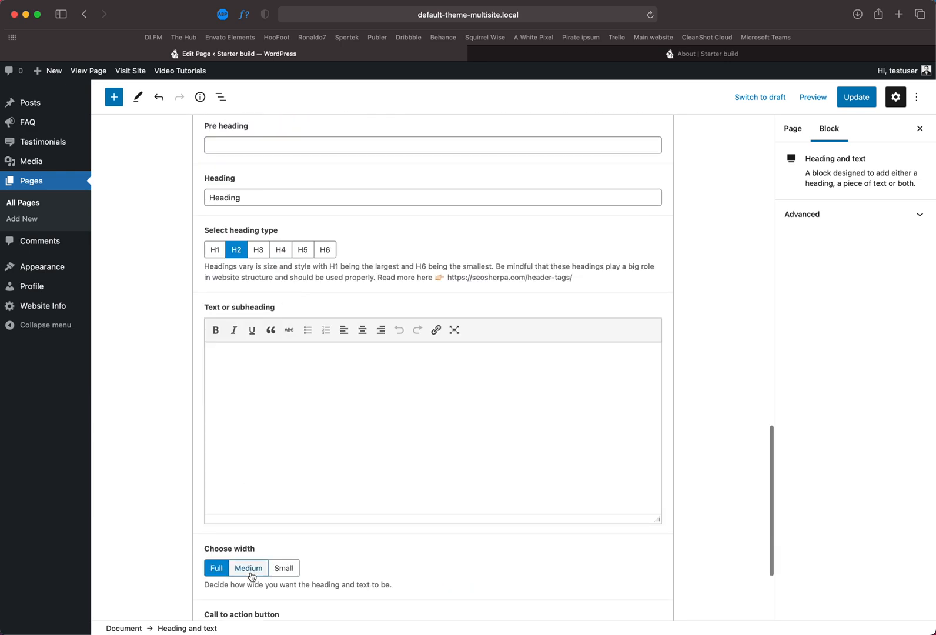
pyautogui.scroll(-2, 261, 578)
pyautogui.scroll(-3, 262, 578)
pyautogui.click(274, 543)
pyautogui.click(390, 542)
pyautogui.click(236, 589)
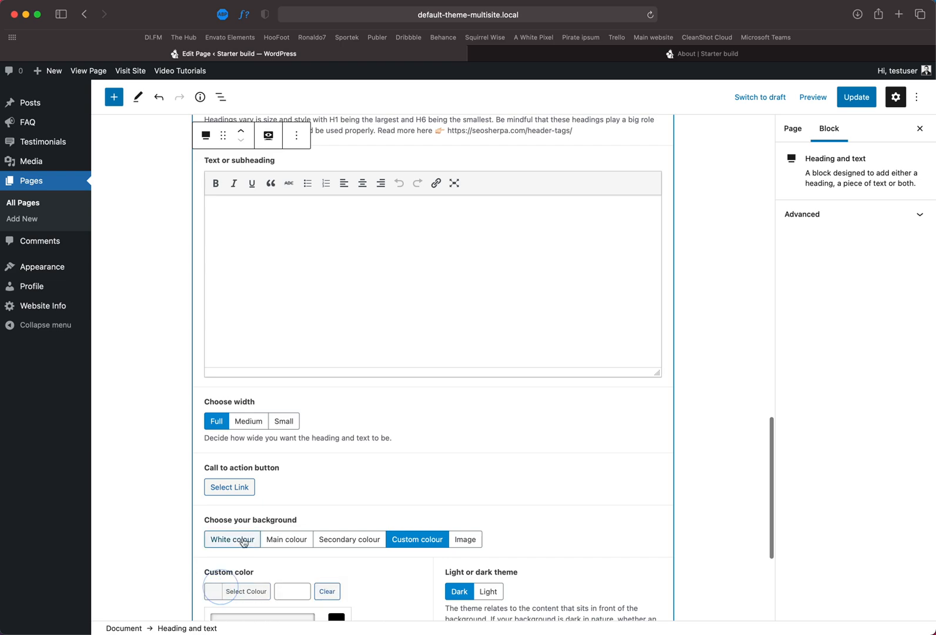
pyautogui.press('super+v')
# Step: Update the page, reload the public About page, and examine the second heading and the spacing between the two blocks
pyautogui.click(862, 98)
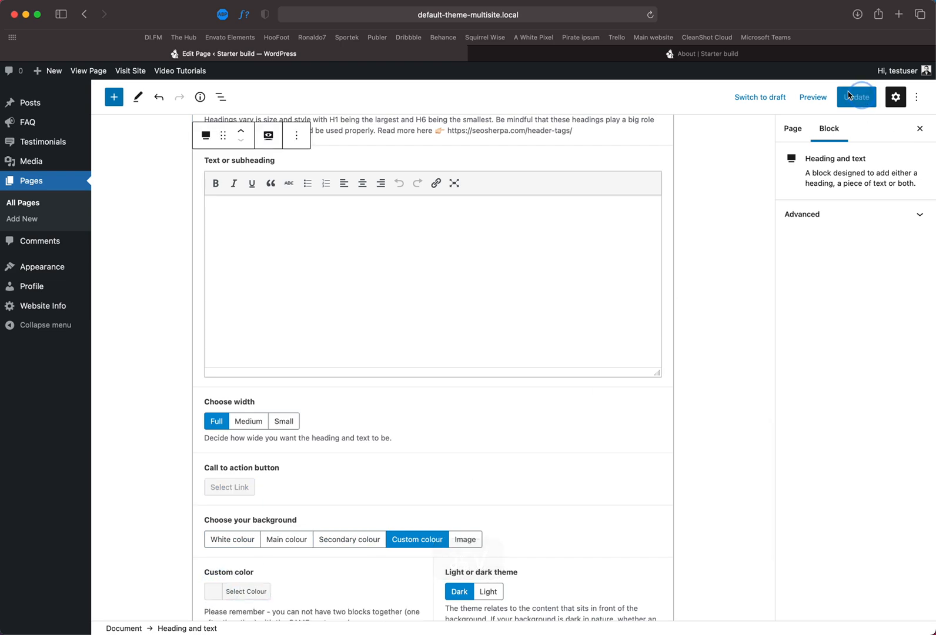
pyautogui.click(703, 54)
pyautogui.press('super+r')
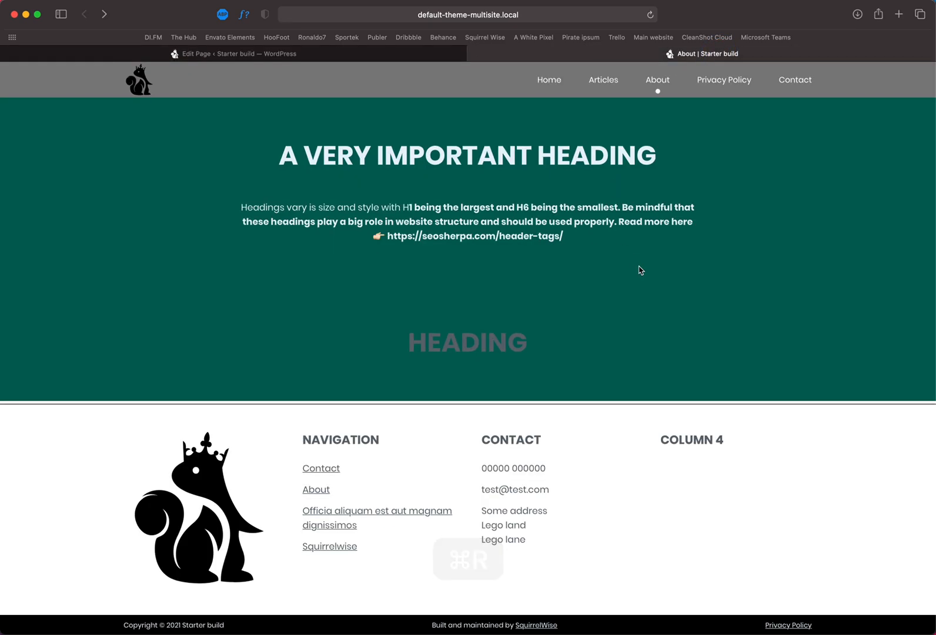
pyautogui.moveTo(409, 341); pyautogui.dragTo(553, 349)
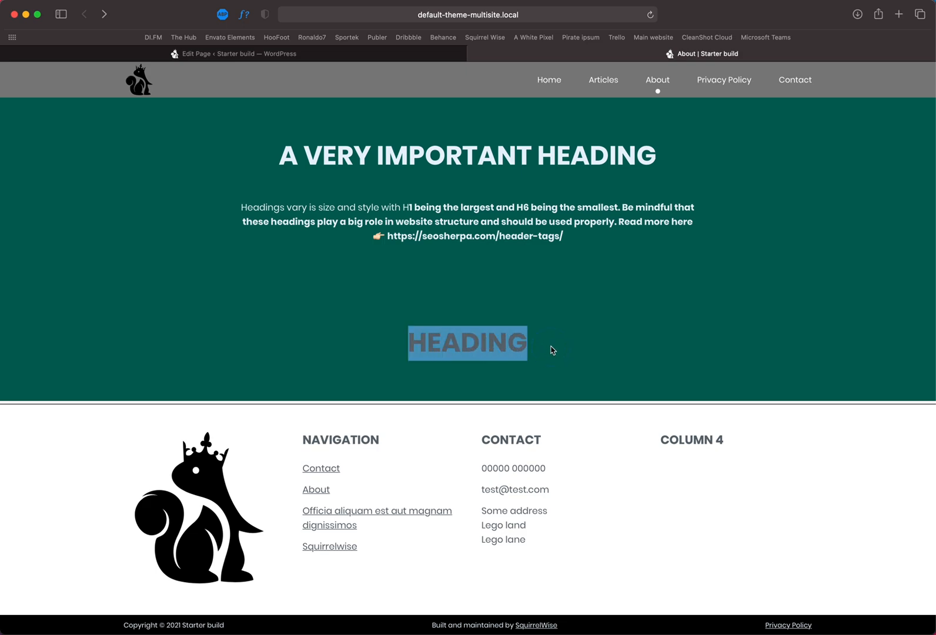
pyautogui.click(508, 299)
pyautogui.moveTo(466, 249); pyautogui.dragTo(466, 317)
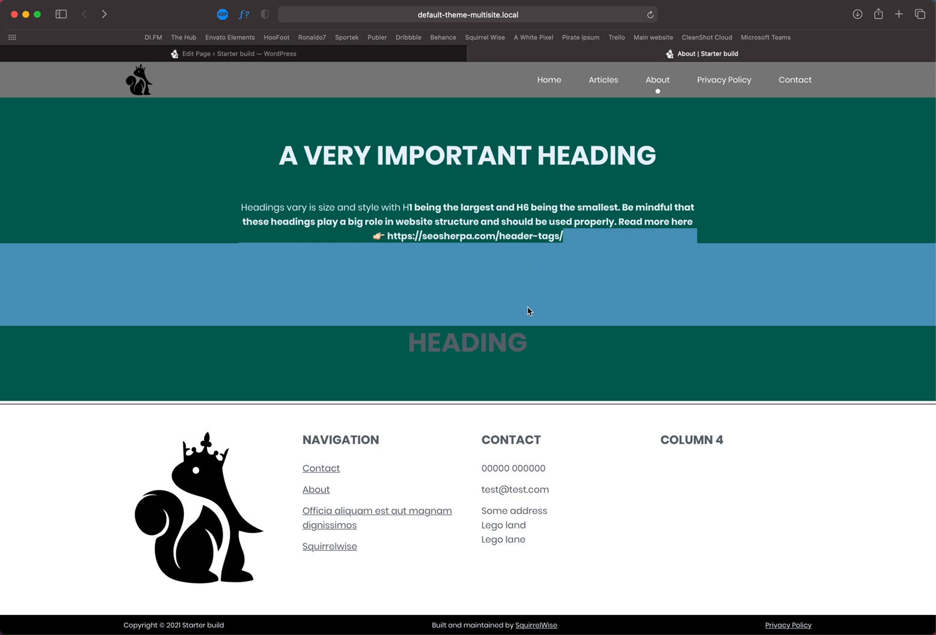
# Step: Change the second Heading and text block's custom background colour to #2500ad and set its theme to Light
pyautogui.click(434, 55)
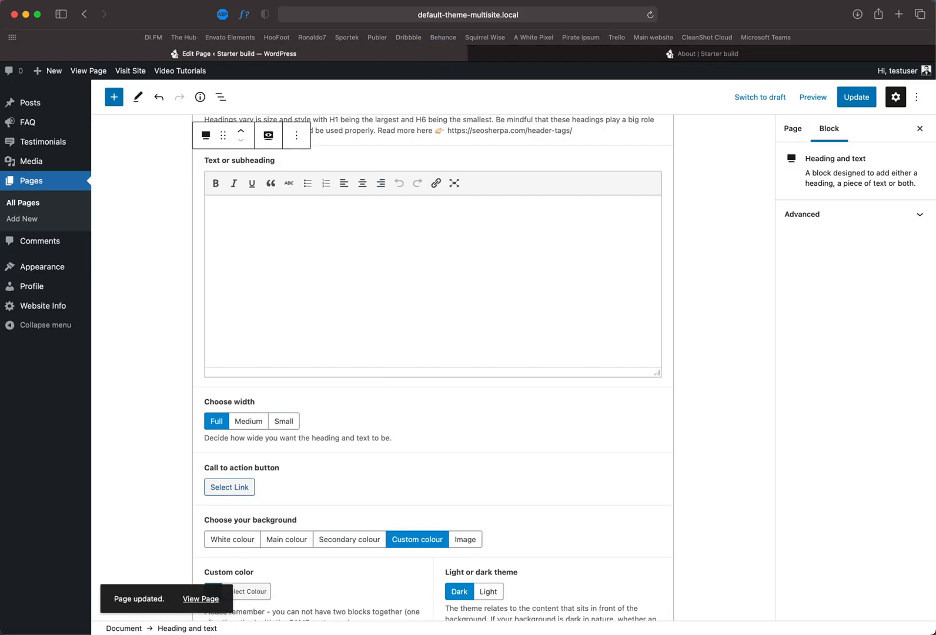
pyautogui.scroll(-2, 254, 572)
pyautogui.click(224, 531)
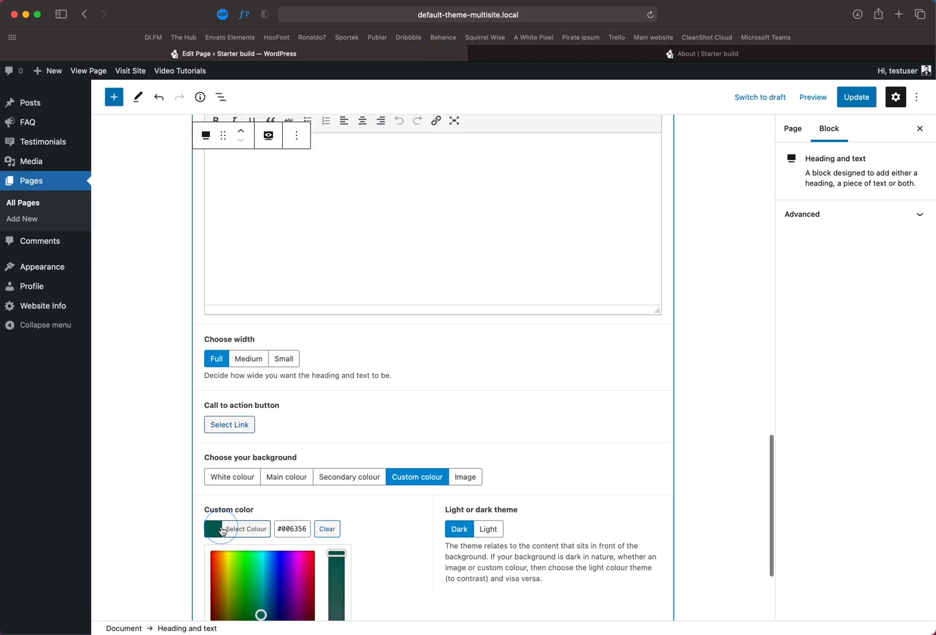
pyautogui.click(285, 584)
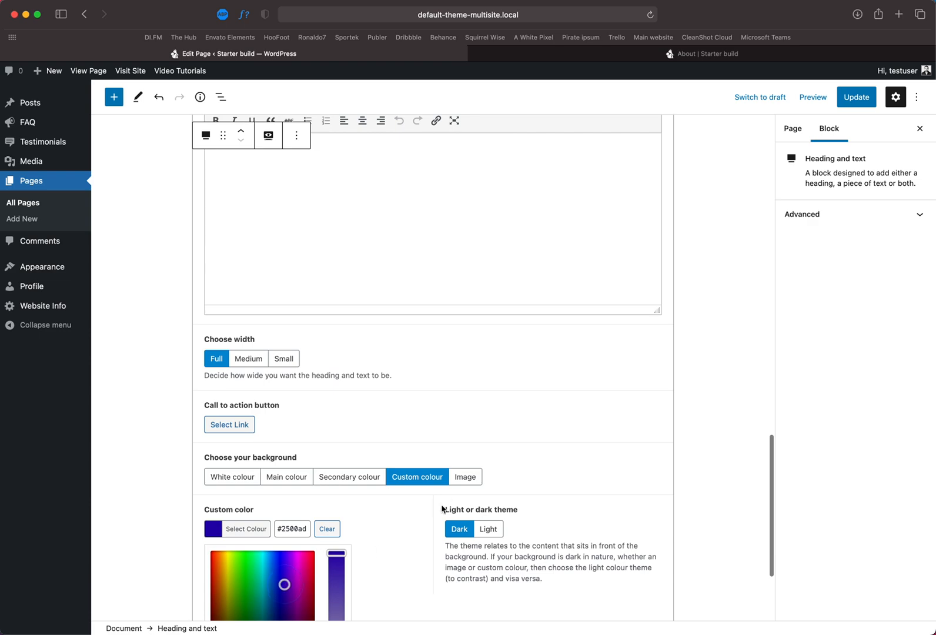
pyautogui.click(488, 529)
# Step: Update the page and reload the public About page to check the second block's new colour and theme
pyautogui.click(856, 97)
pyautogui.click(759, 57)
pyautogui.press('super+r')
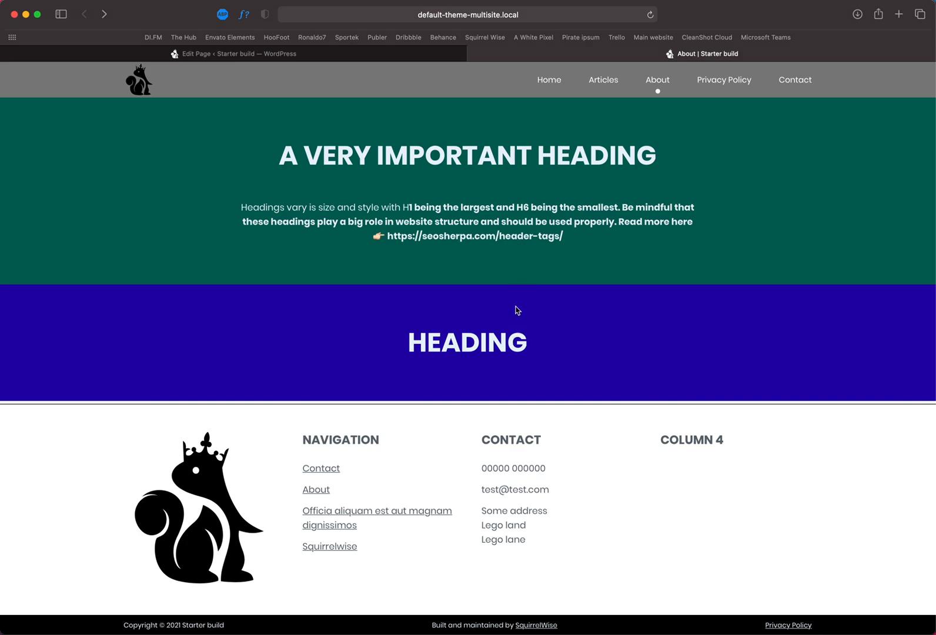
# Step: Set the second block's background to Image, using the black-and-white London Big Ben and Westminster photo from the media library
pyautogui.click(417, 54)
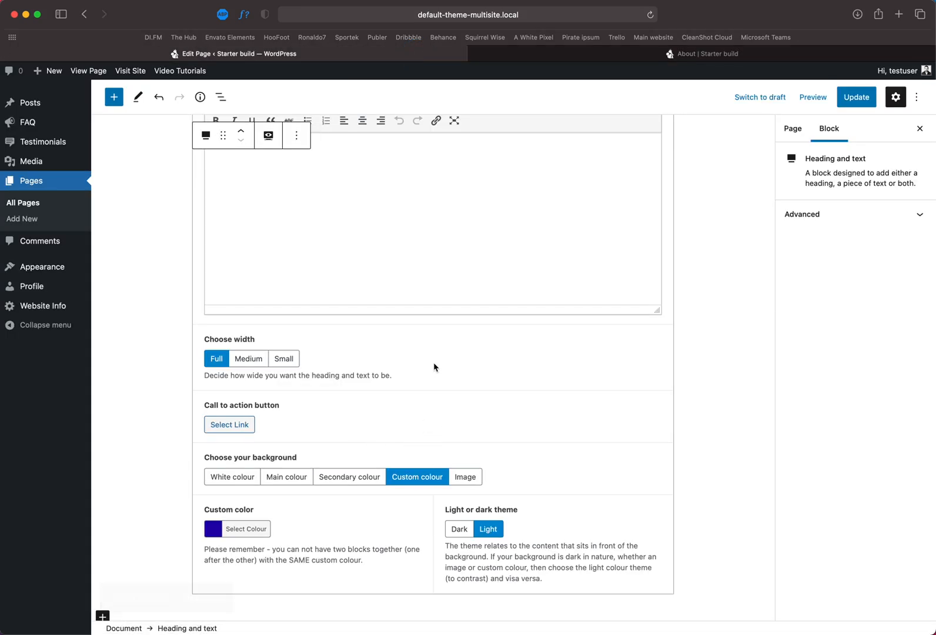
pyautogui.scroll(10, 434, 364)
pyautogui.scroll(1, 434, 362)
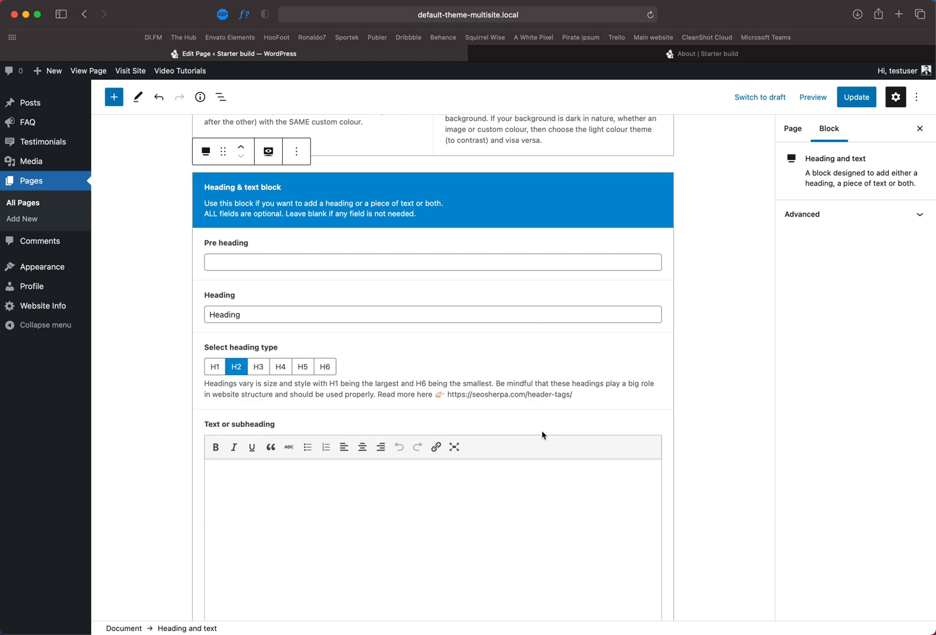
pyautogui.scroll(-12, 542, 435)
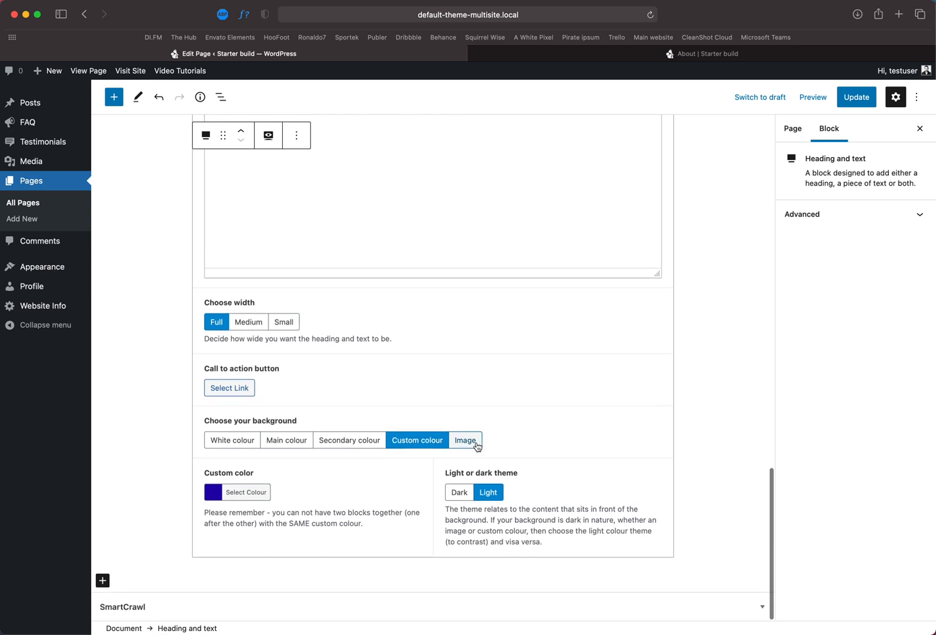
pyautogui.click(465, 440)
pyautogui.click(295, 493)
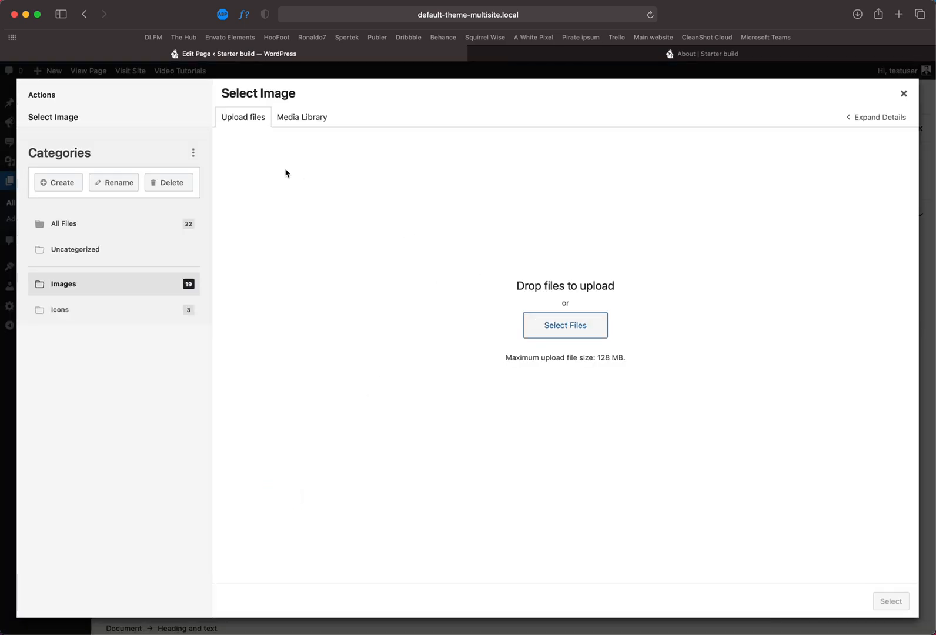
pyautogui.click(298, 117)
pyautogui.click(413, 231)
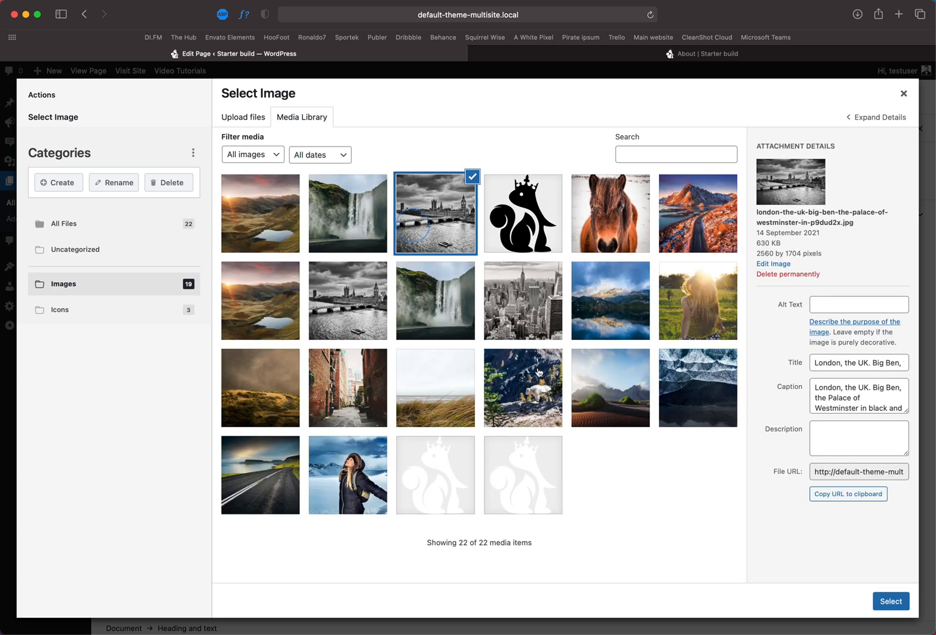
pyautogui.click(880, 599)
pyautogui.scroll(-5, 513, 497)
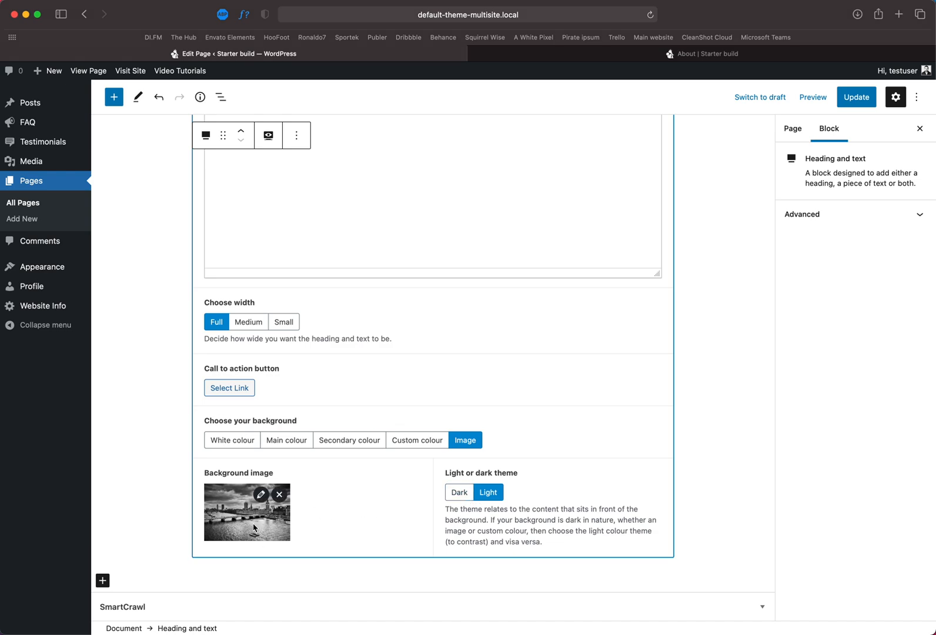
# Step: Set the second block's theme to Dark, update the page, and reload the public About page to check the image background
pyautogui.click(459, 492)
pyautogui.click(849, 98)
pyautogui.click(734, 55)
pyautogui.press('super+r')
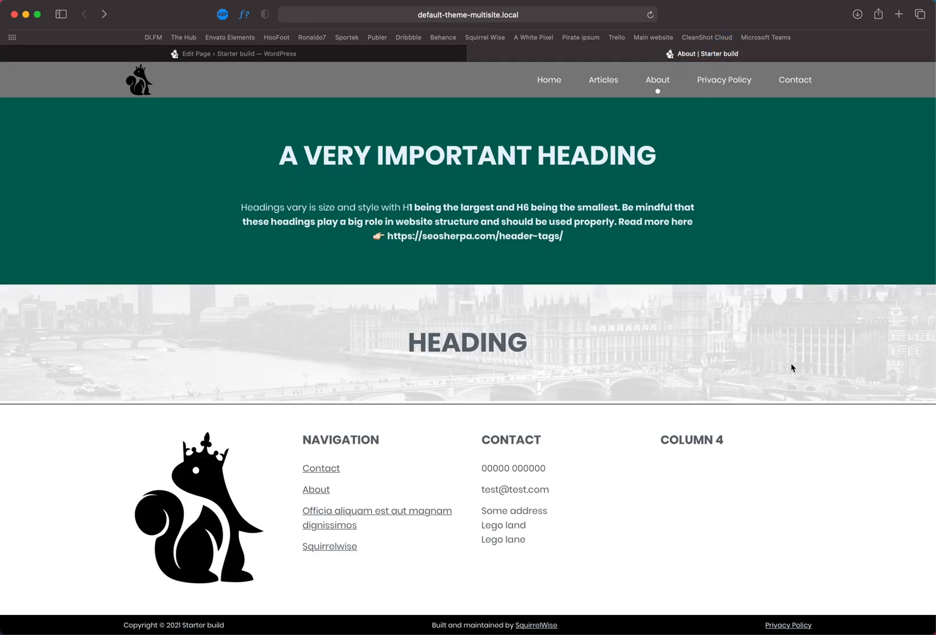
# Step: Switch the second block's theme back to Light, update the page, and reload the public About page to compare
pyautogui.click(314, 55)
pyautogui.click(488, 494)
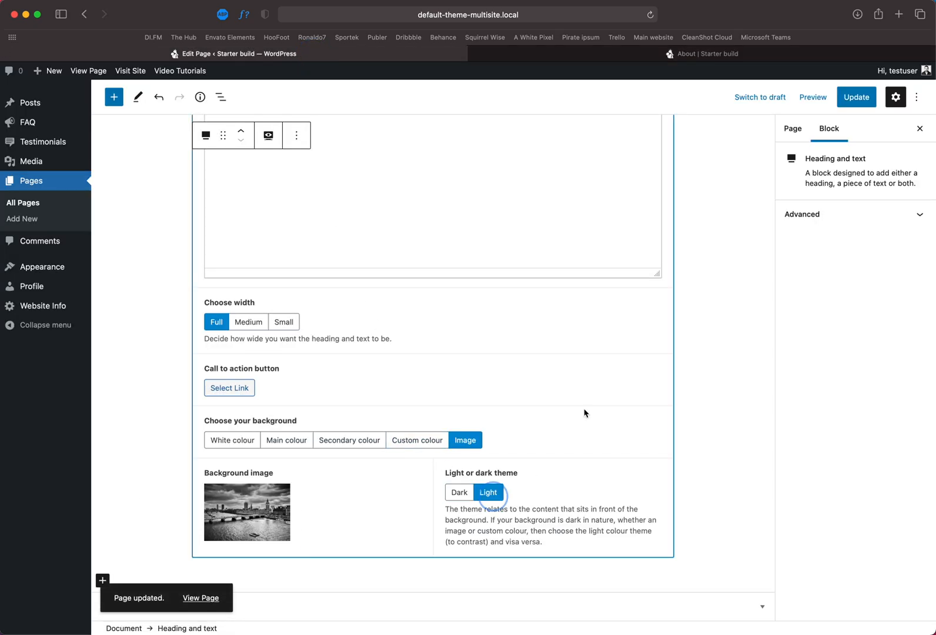
pyautogui.click(856, 97)
pyautogui.click(725, 55)
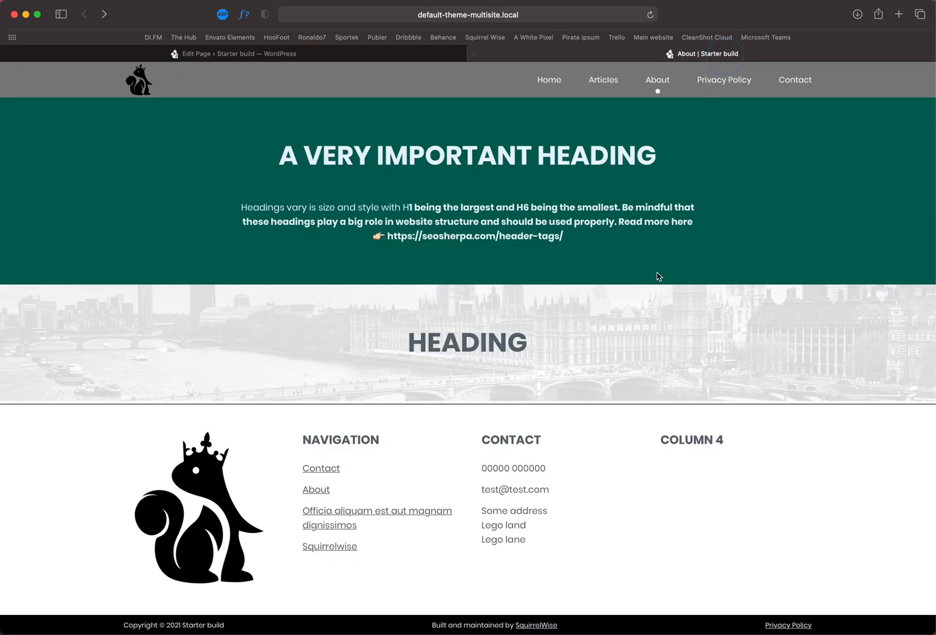
pyautogui.press('super+r')
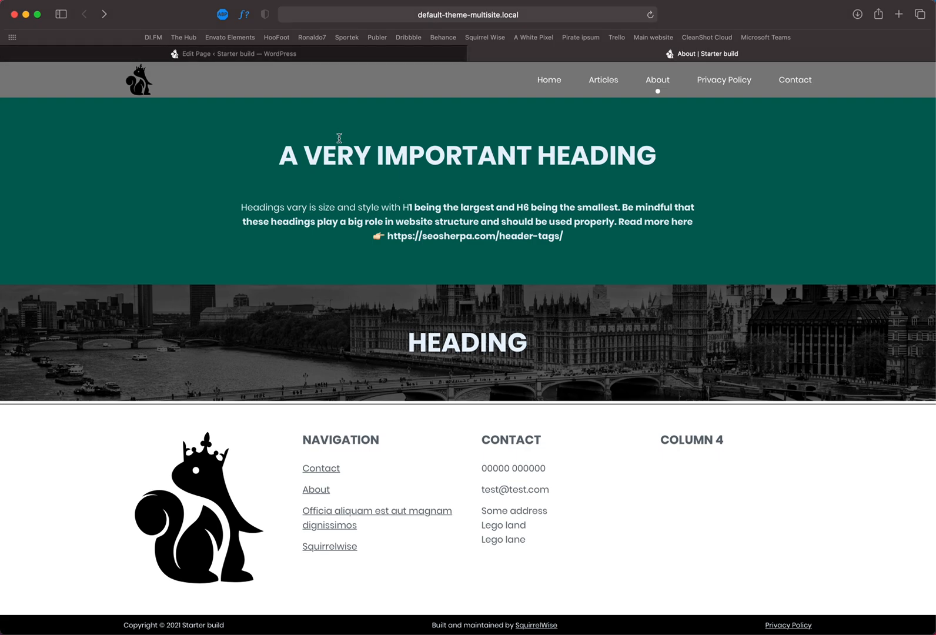
# Step: Show the page's List view and switch between the two Heading and text blocks, finishing on the second
pyautogui.click(366, 55)
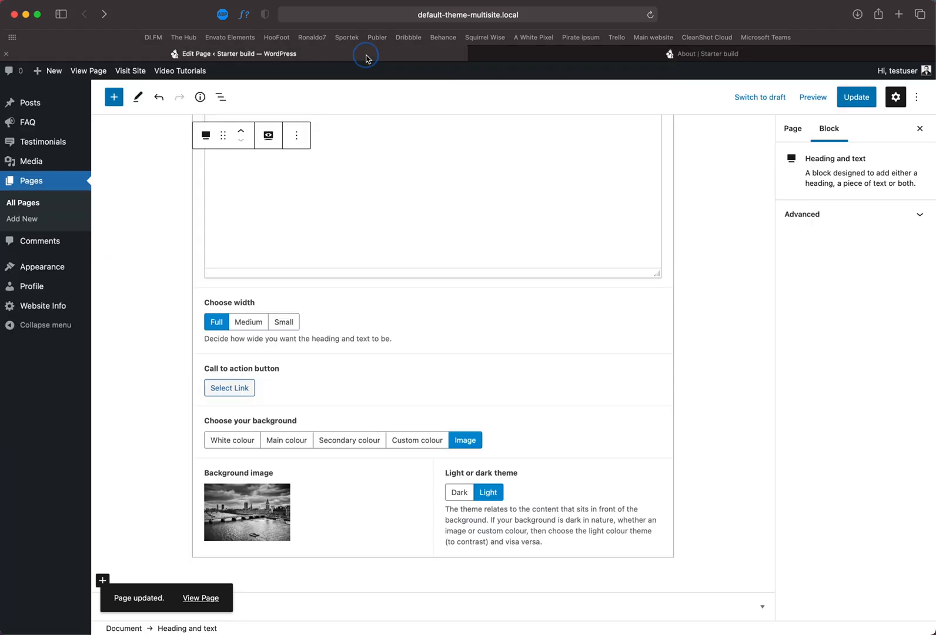
pyautogui.scroll(10, 349, 175)
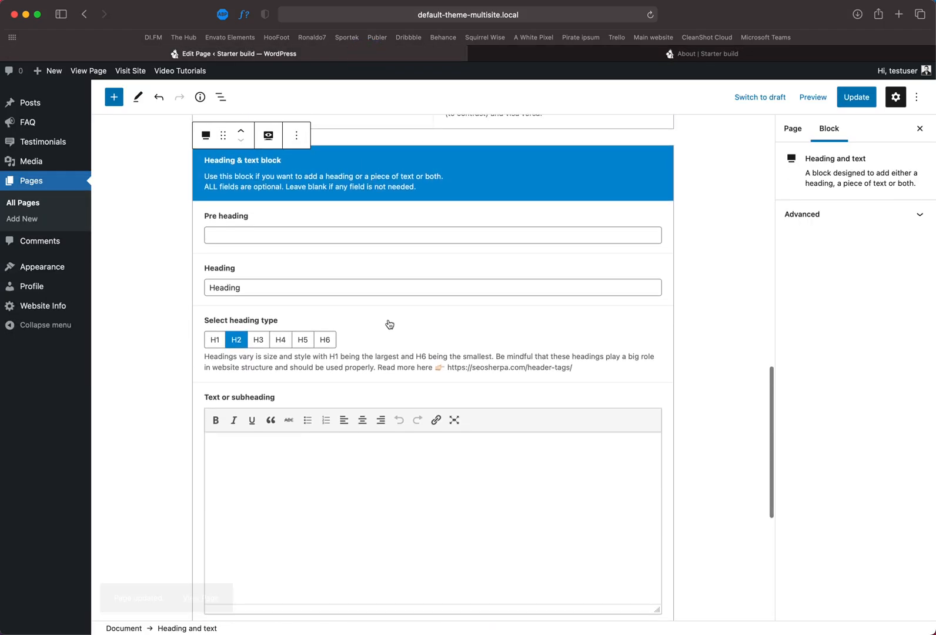
pyautogui.scroll(3, 353, 323)
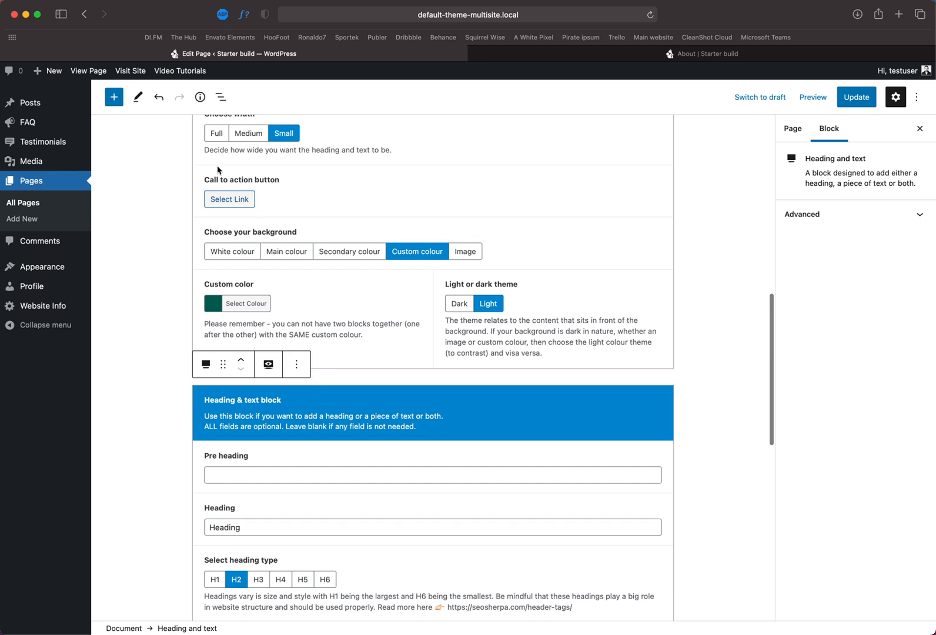
pyautogui.click(227, 105)
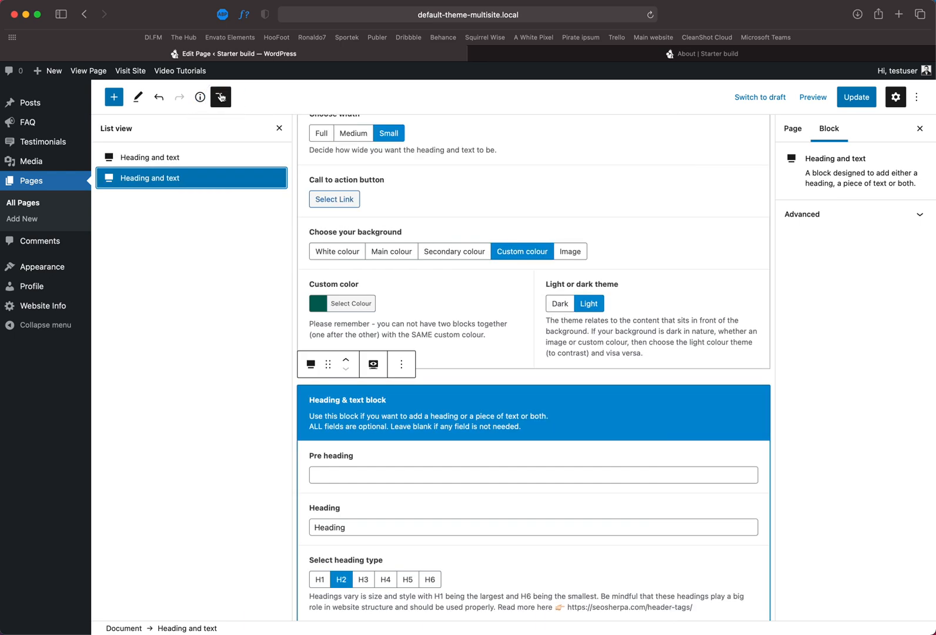
pyautogui.click(158, 156)
pyautogui.click(167, 177)
pyautogui.click(167, 156)
pyautogui.click(167, 180)
pyautogui.click(167, 157)
pyautogui.click(167, 179)
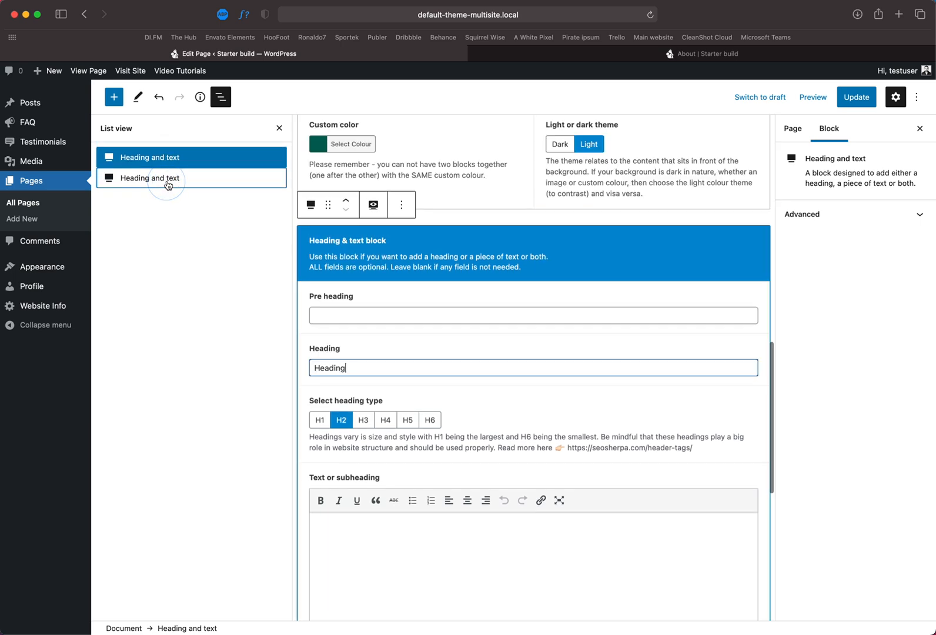
# Step: Remove the second Heading and text block, update the page, and reload the public About page
pyautogui.click(403, 205)
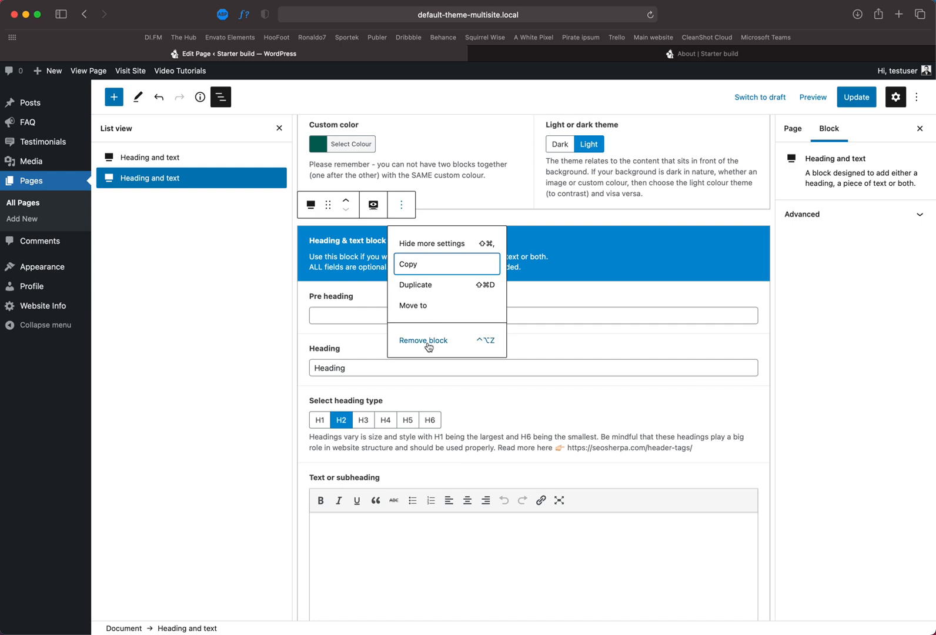
pyautogui.click(428, 344)
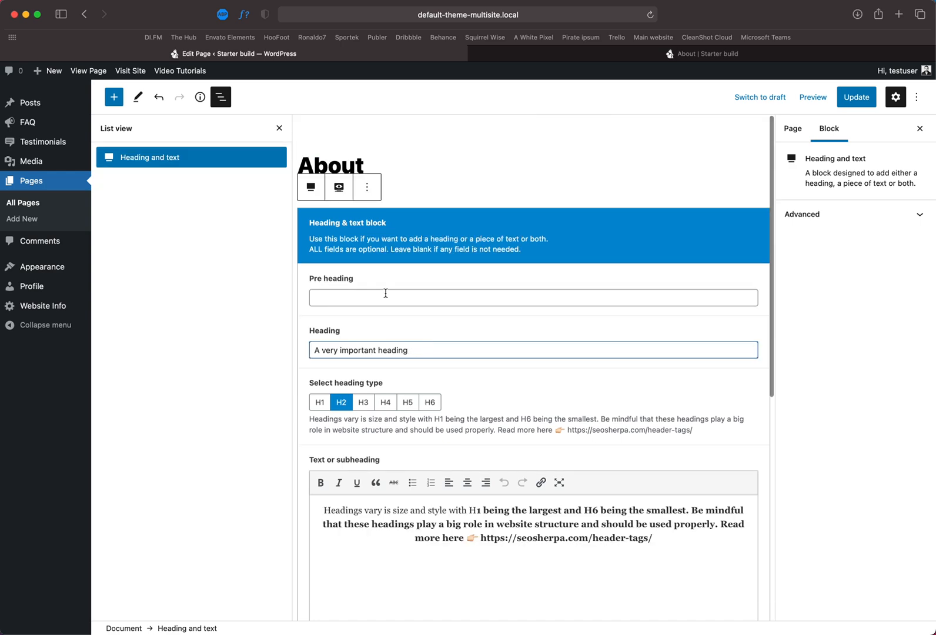
pyautogui.click(856, 97)
pyautogui.click(703, 54)
pyautogui.press('super+r')
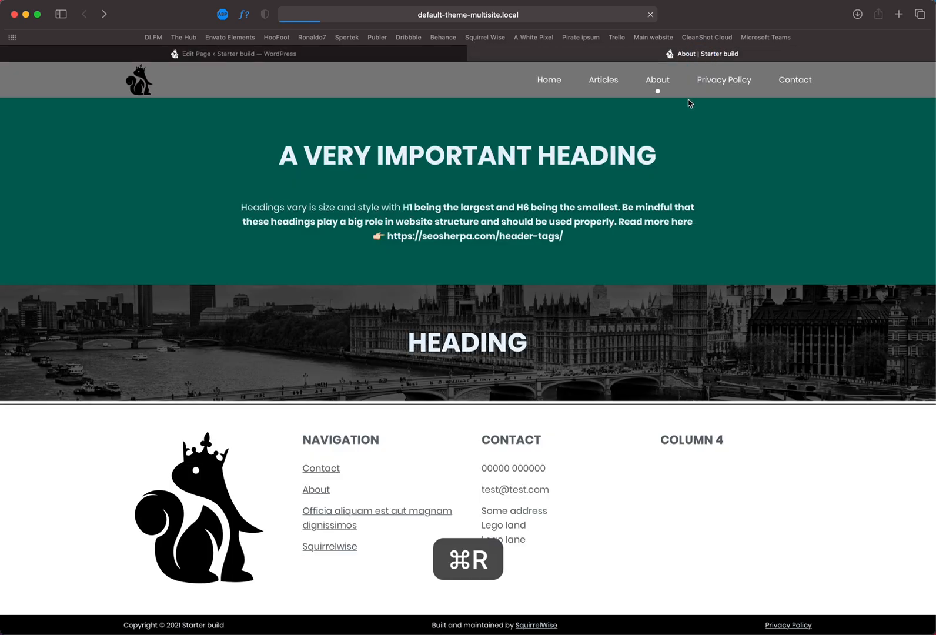
# Step: Close the List view in the editor and review the remaining block's heading, text, width, call to action and background options
pyautogui.click(374, 54)
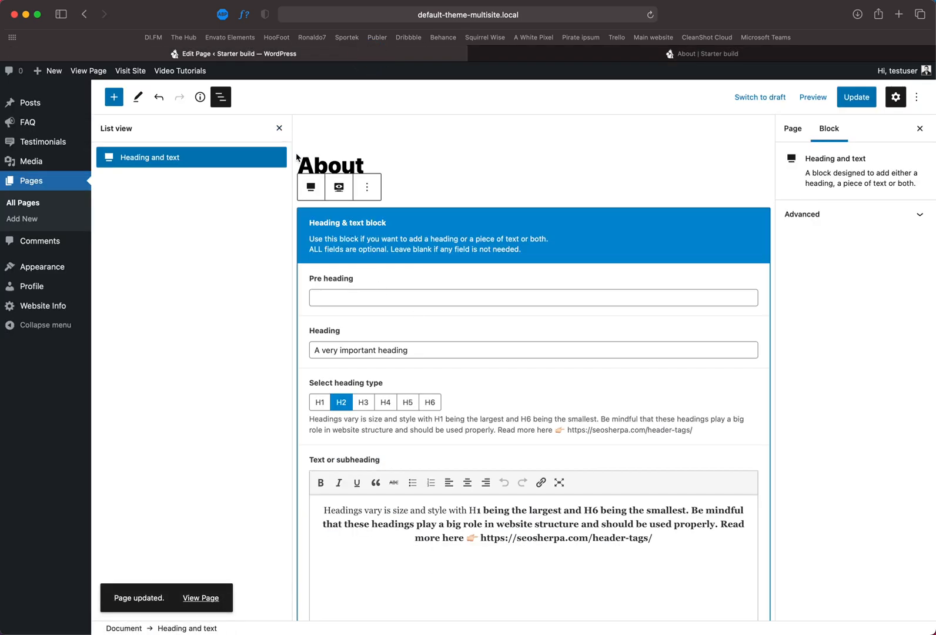
pyautogui.click(279, 129)
pyautogui.scroll(-2, 339, 336)
pyautogui.scroll(-10, 339, 336)
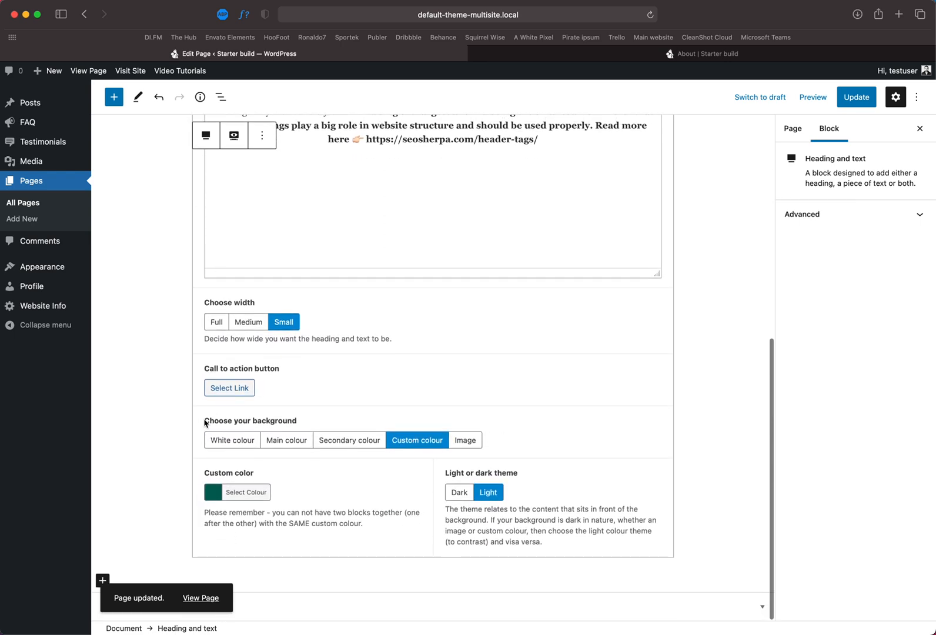
pyautogui.moveTo(205, 422); pyautogui.dragTo(297, 422)
pyautogui.moveTo(204, 368); pyautogui.dragTo(305, 370)
pyautogui.scroll(3, 224, 388)
pyautogui.moveTo(204, 404); pyautogui.dragTo(276, 400)
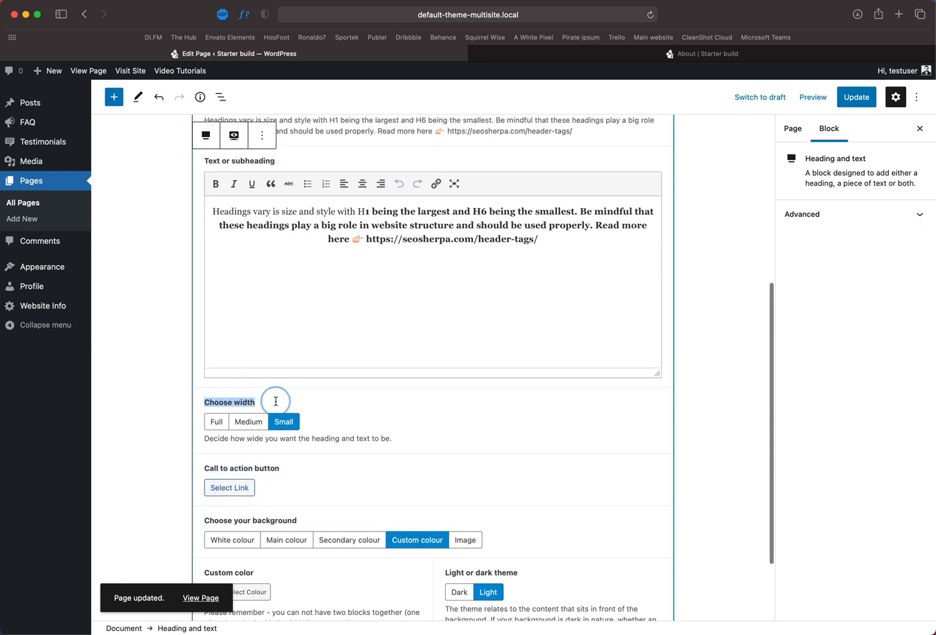
pyautogui.scroll(5, 259, 376)
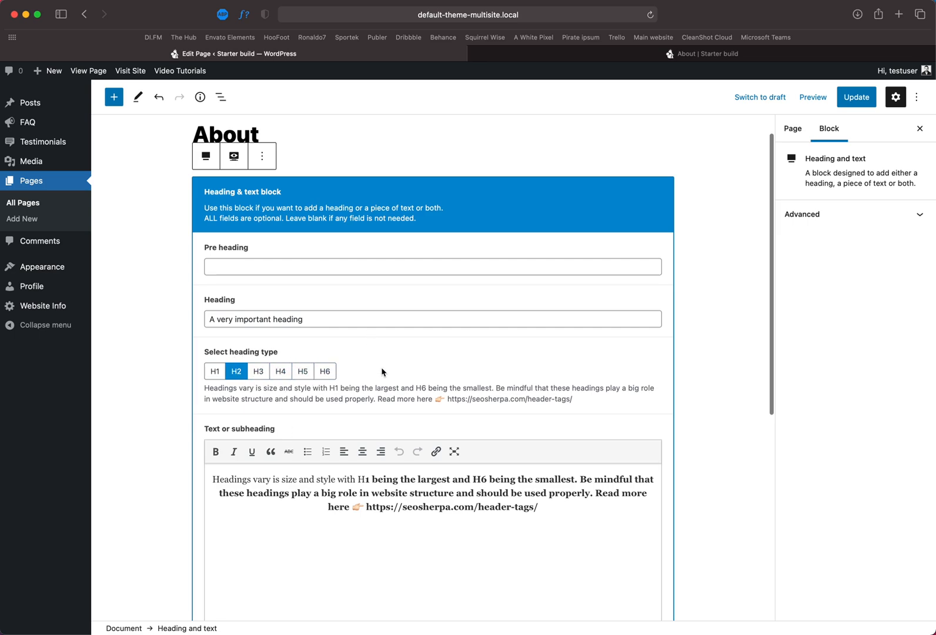
pyautogui.scroll(-6, 299, 415)
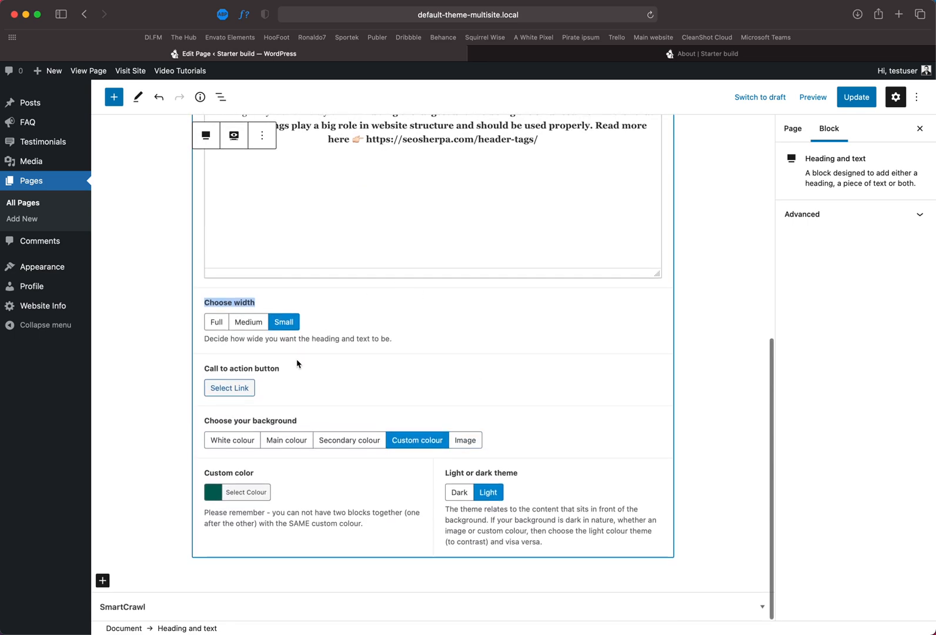
pyautogui.scroll(3, 391, 337)
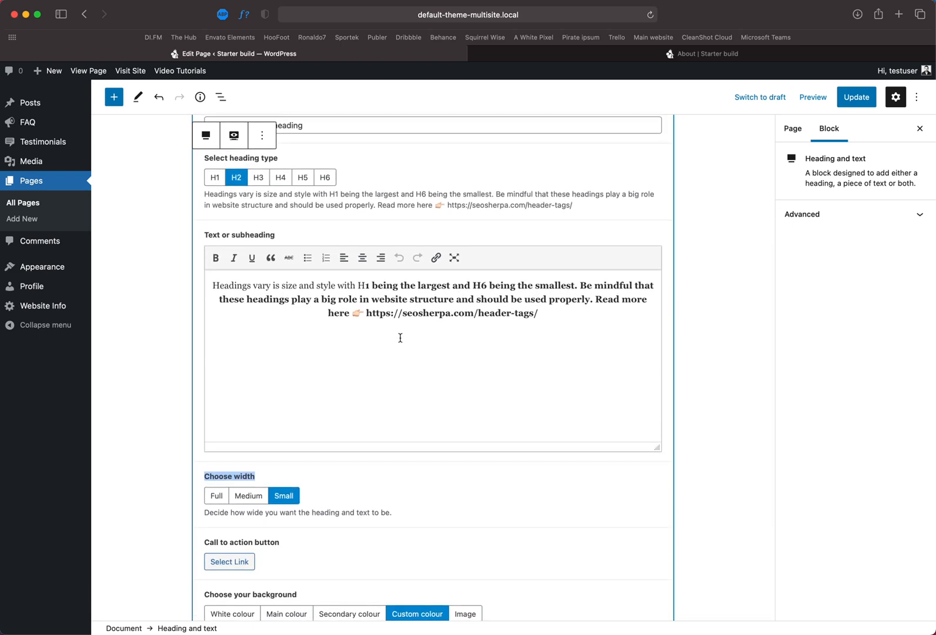
pyautogui.scroll(-3, 406, 410)
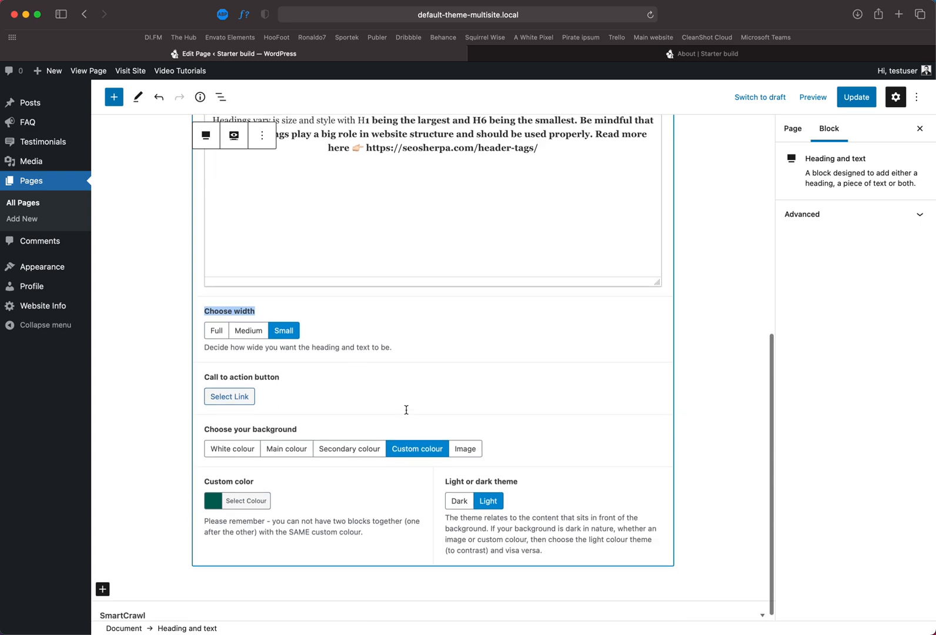
pyautogui.scroll(10, 382, 401)
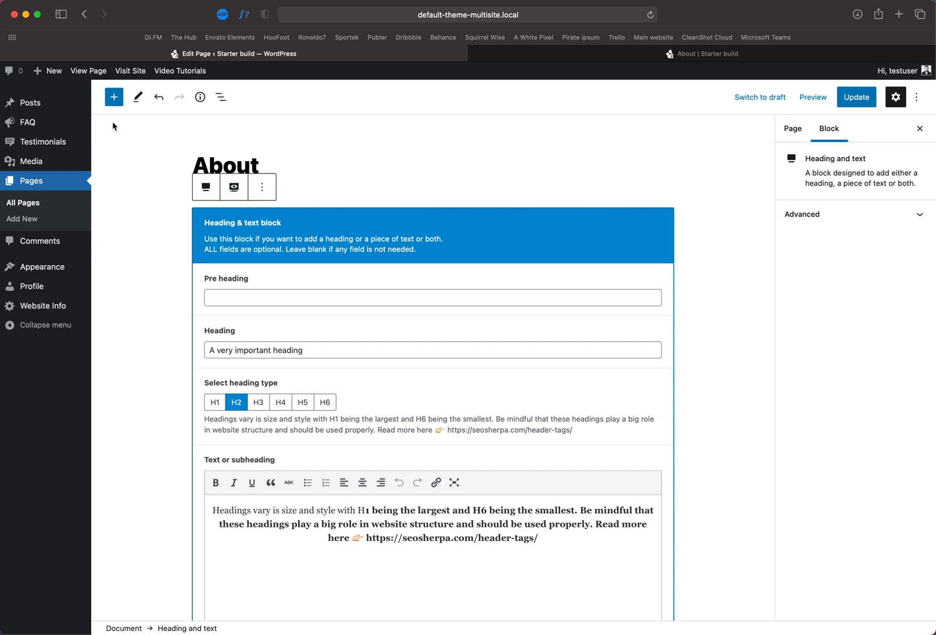
# Step: Turn on the Top toolbar view option in the page editor
pyautogui.click(917, 98)
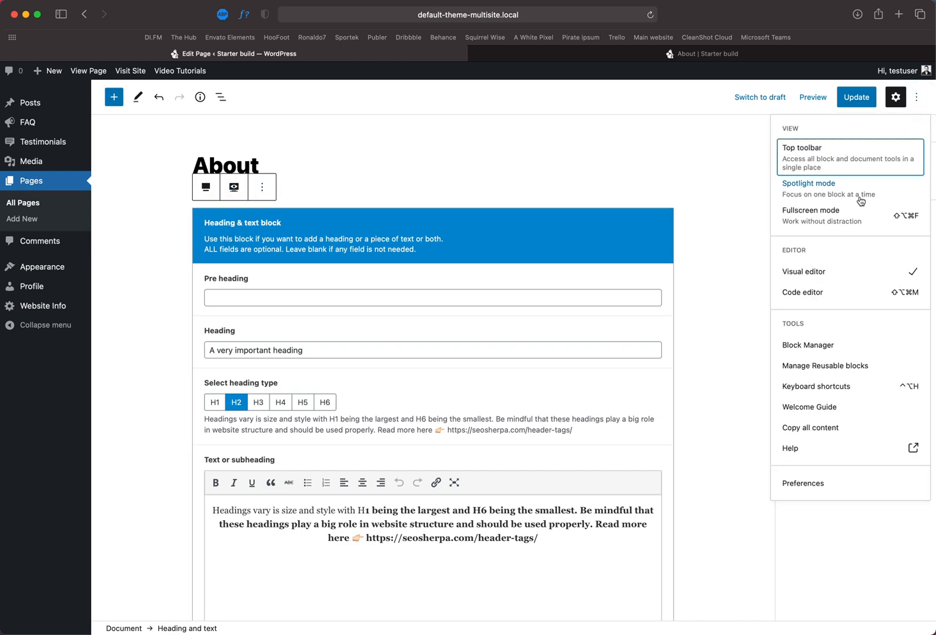
pyautogui.click(817, 163)
pyautogui.click(681, 197)
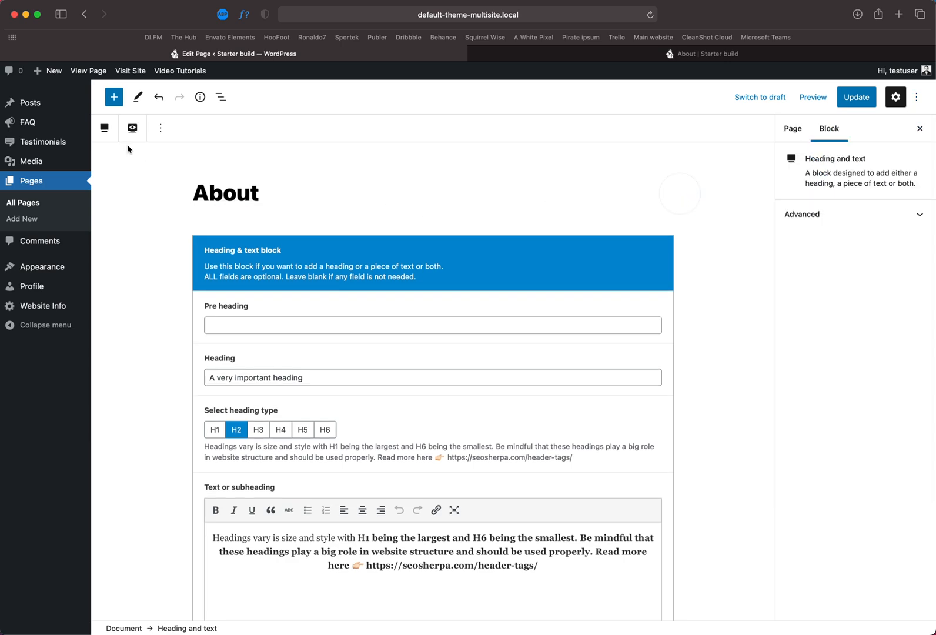
# Step: Add an Accordion block below the Heading and text block and close the block inserter
pyautogui.click(124, 100)
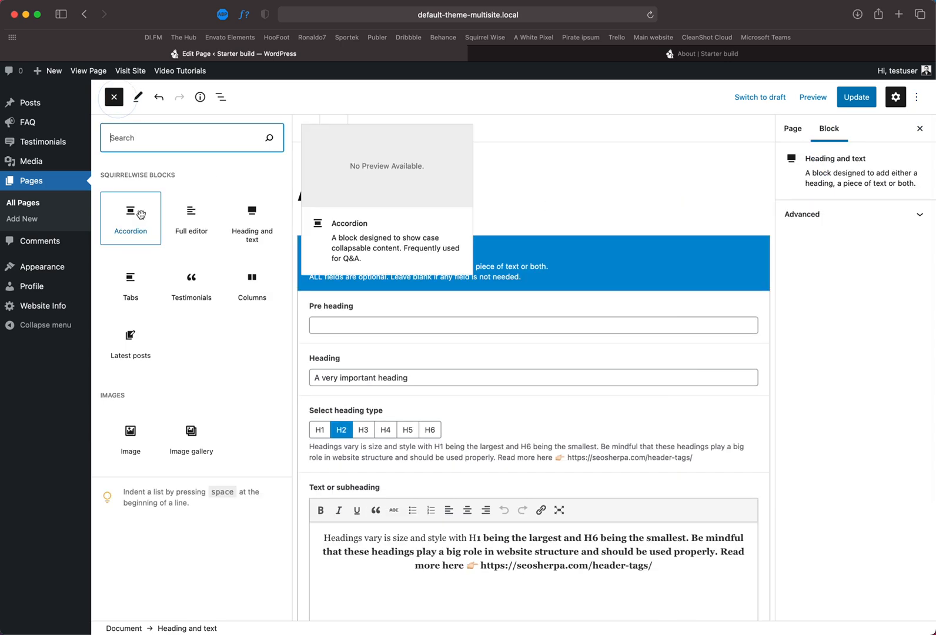
pyautogui.click(136, 230)
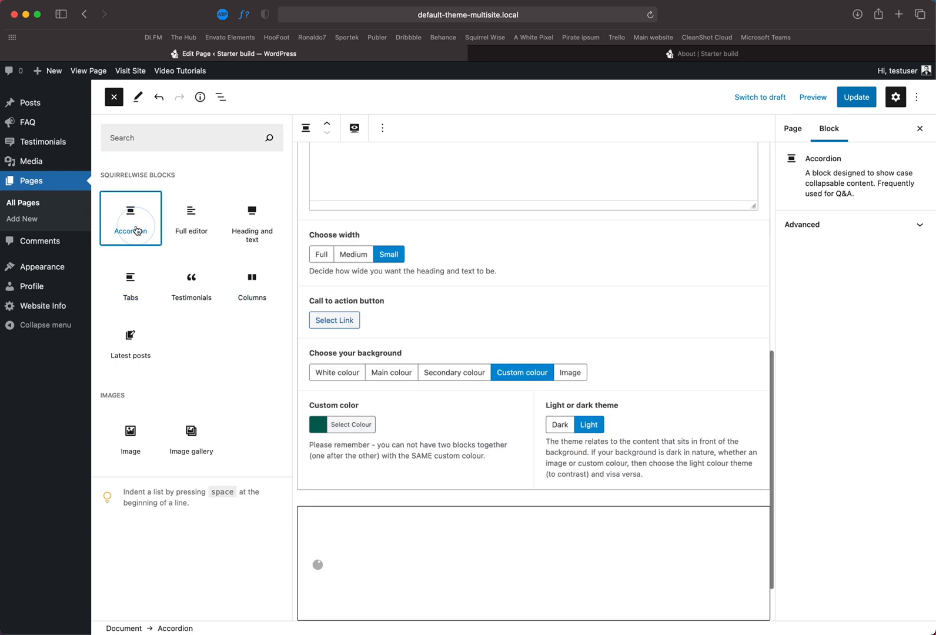
pyautogui.click(495, 244)
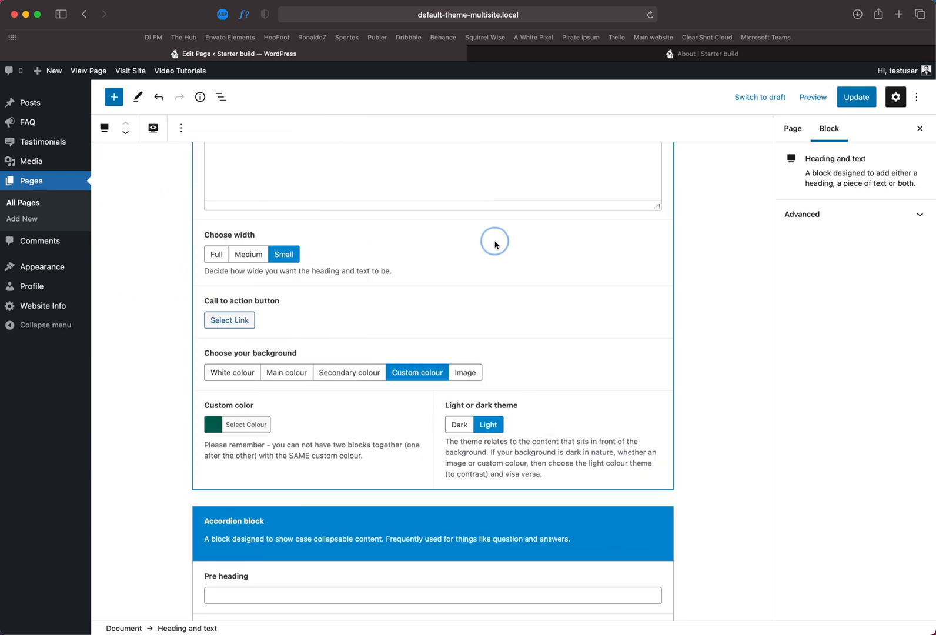
# Step: Review the Heading and text block's heading type, text, width, call to action, background and theme settings
pyautogui.scroll(9, 497, 253)
pyautogui.scroll(-11, 498, 261)
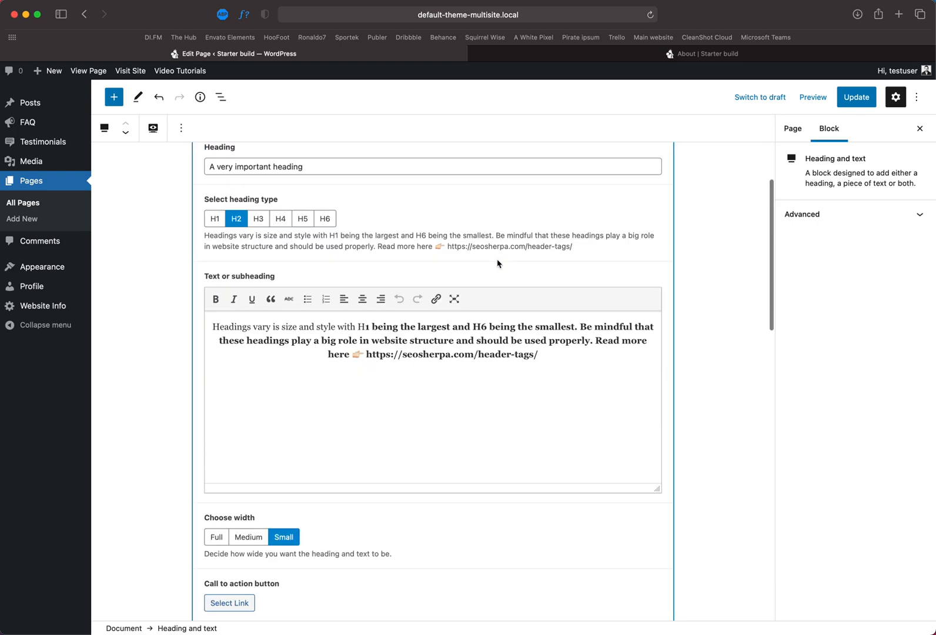
pyautogui.scroll(-4, 498, 264)
pyautogui.scroll(10, 498, 263)
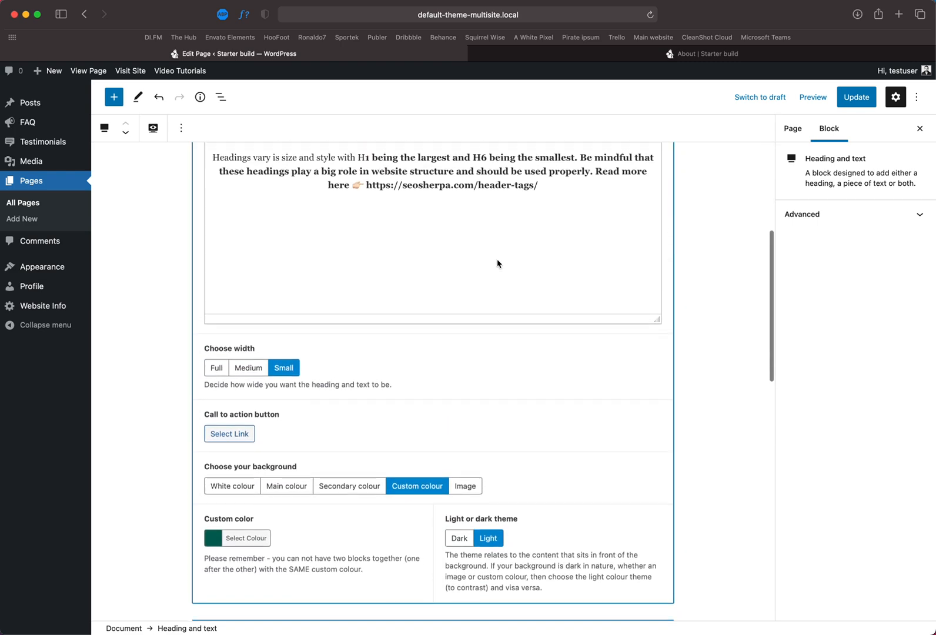
pyautogui.scroll(1, 497, 263)
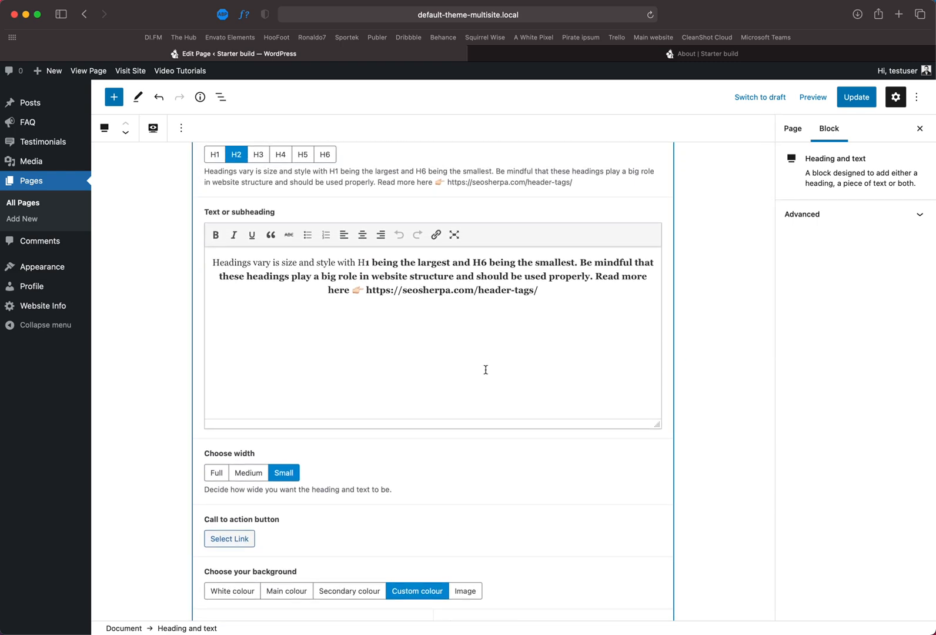
pyautogui.scroll(3, 486, 370)
pyautogui.scroll(-5, 485, 369)
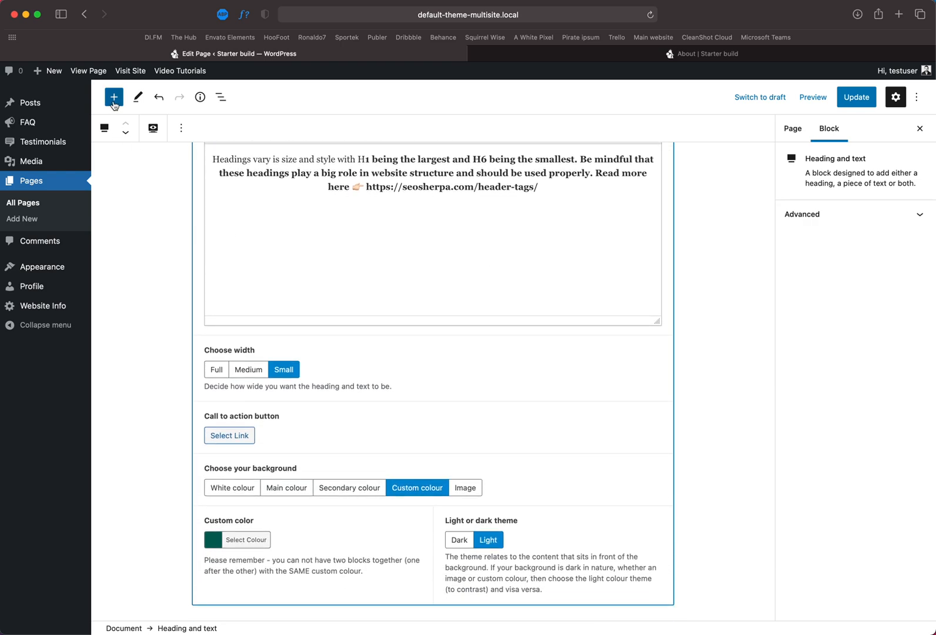
pyautogui.scroll(-7, 453, 494)
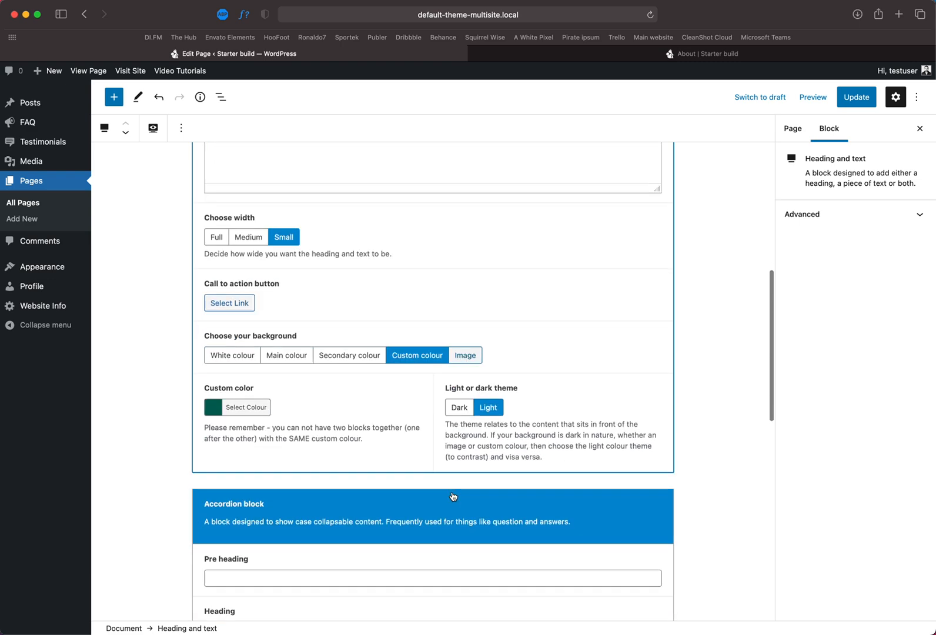
# Step: Examine the Accordion block's pre heading, heading, text, width, accordion selection and background fields
pyautogui.scroll(-15, 426, 439)
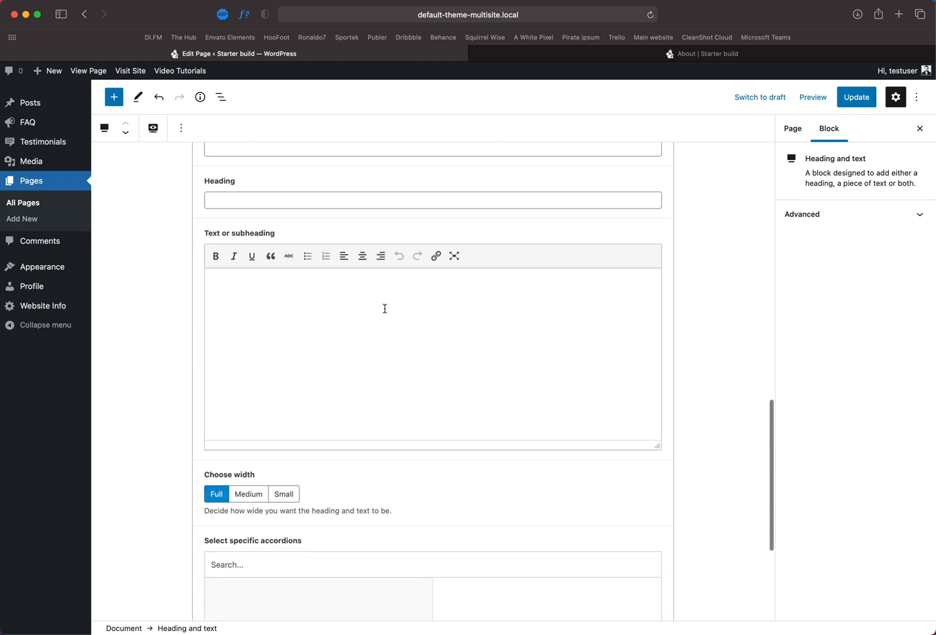
pyautogui.scroll(10, 420, 363)
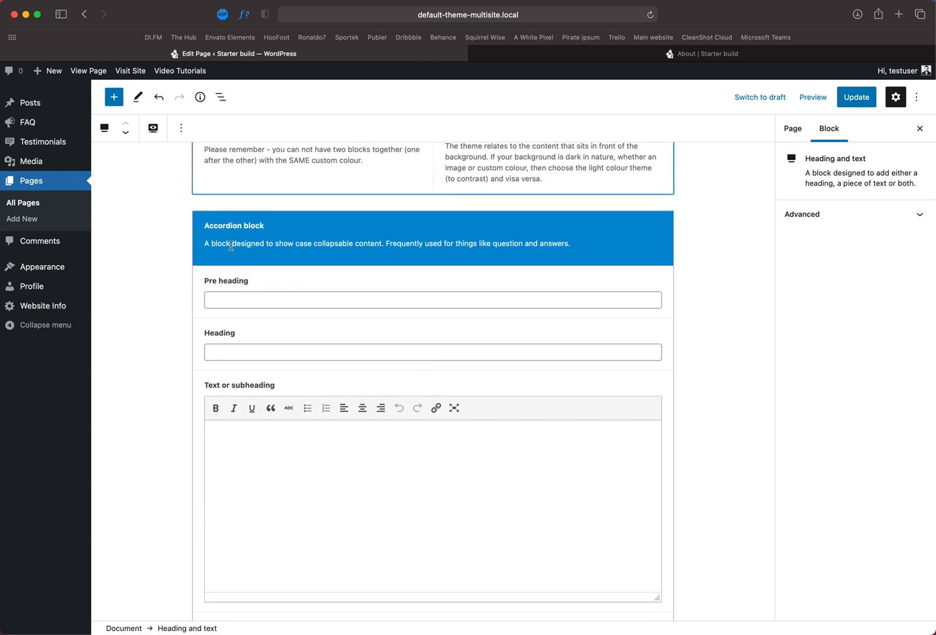
pyautogui.moveTo(201, 229); pyautogui.dragTo(267, 229)
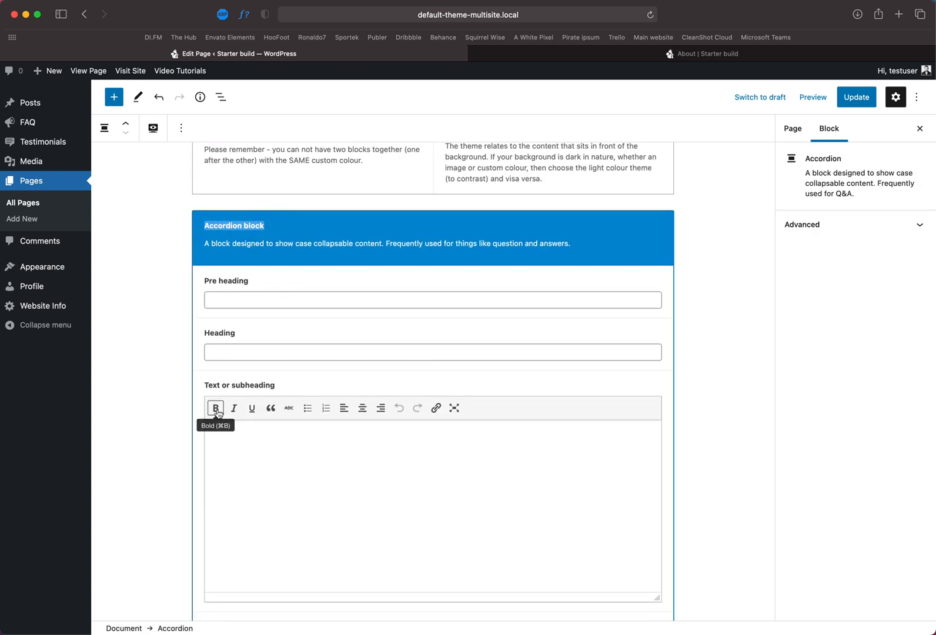
pyautogui.click(227, 298)
pyautogui.click(226, 355)
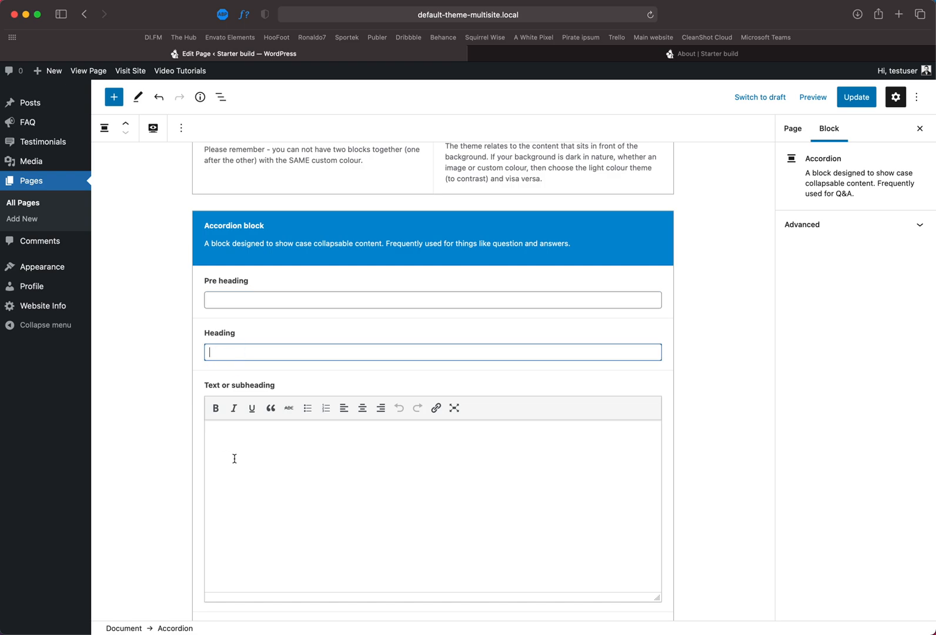
pyautogui.click(234, 456)
pyautogui.scroll(-6, 317, 485)
pyautogui.scroll(-2, 336, 489)
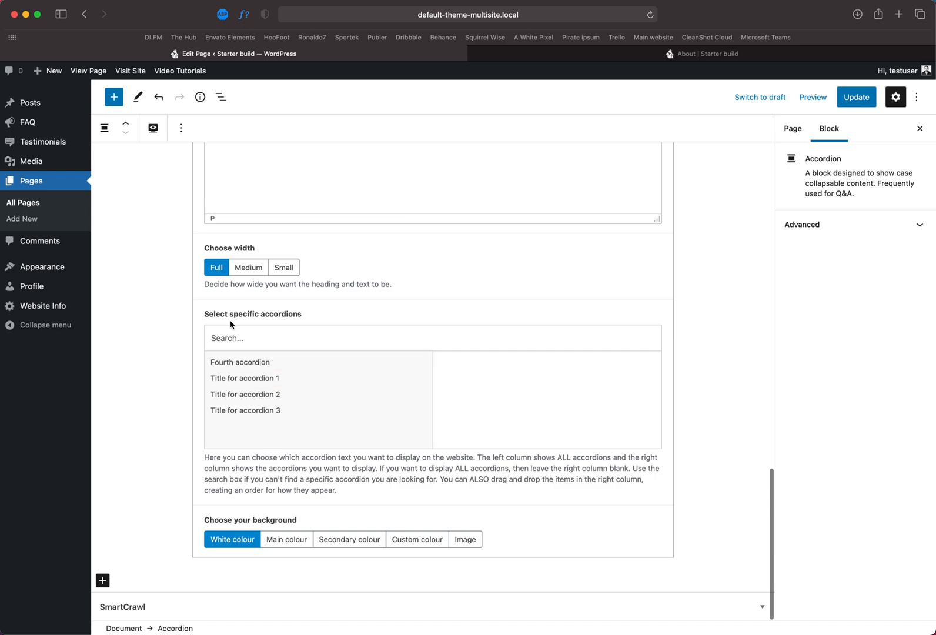
pyautogui.scroll(9, 232, 324)
pyautogui.scroll(-4, 236, 423)
pyautogui.scroll(-5, 239, 435)
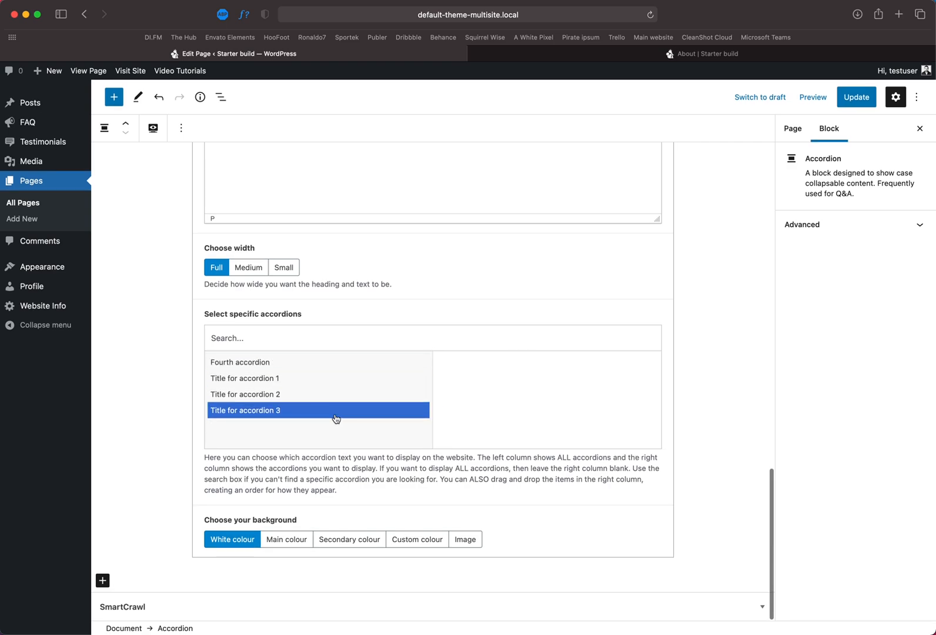
# Step: Update the page and check the reloaded public About page, expanding Fourth accordion and Title for accordion 3
pyautogui.click(858, 99)
pyautogui.click(708, 54)
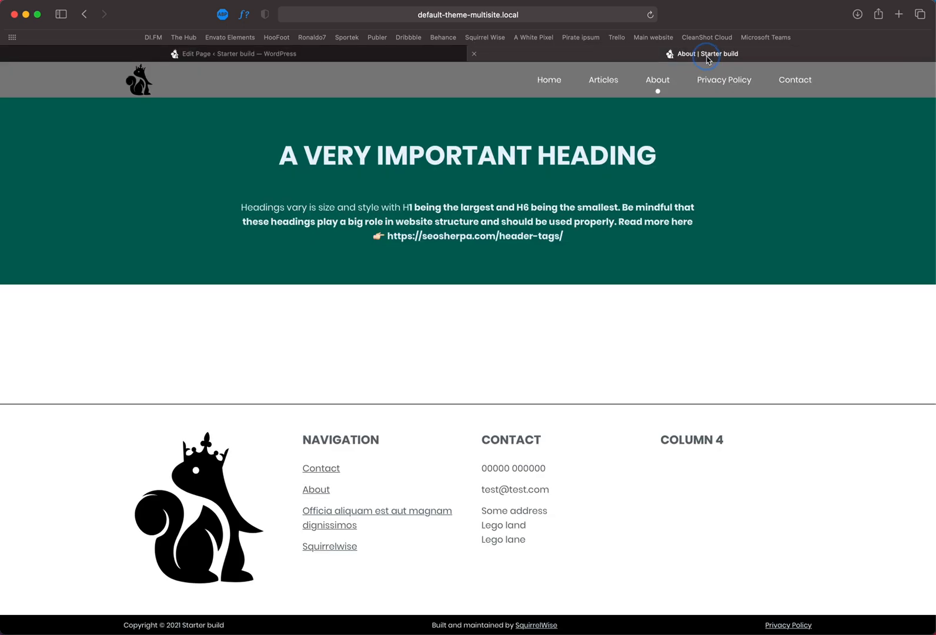
pyautogui.press('super+r')
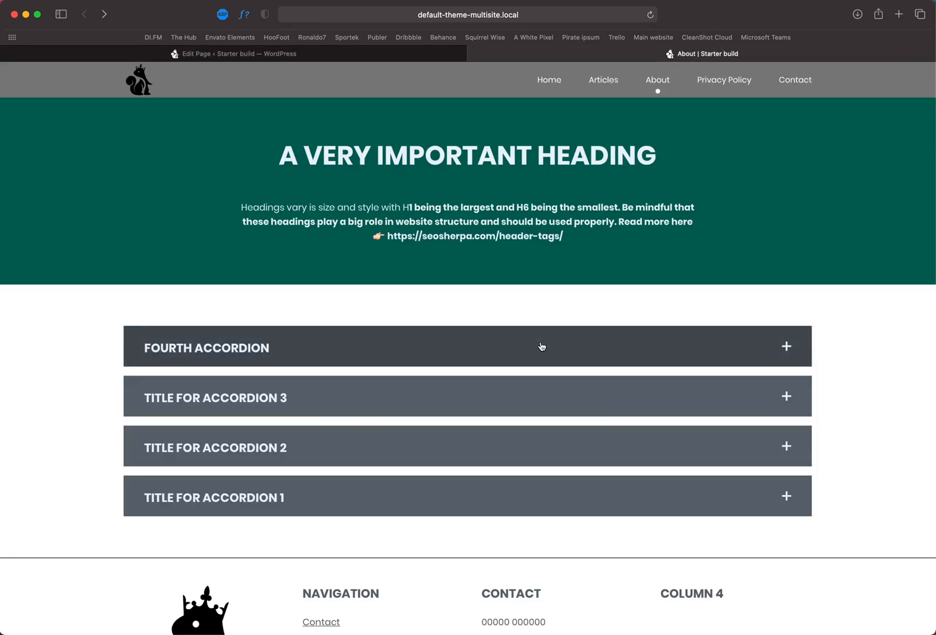
pyautogui.click(540, 347)
pyautogui.click(549, 444)
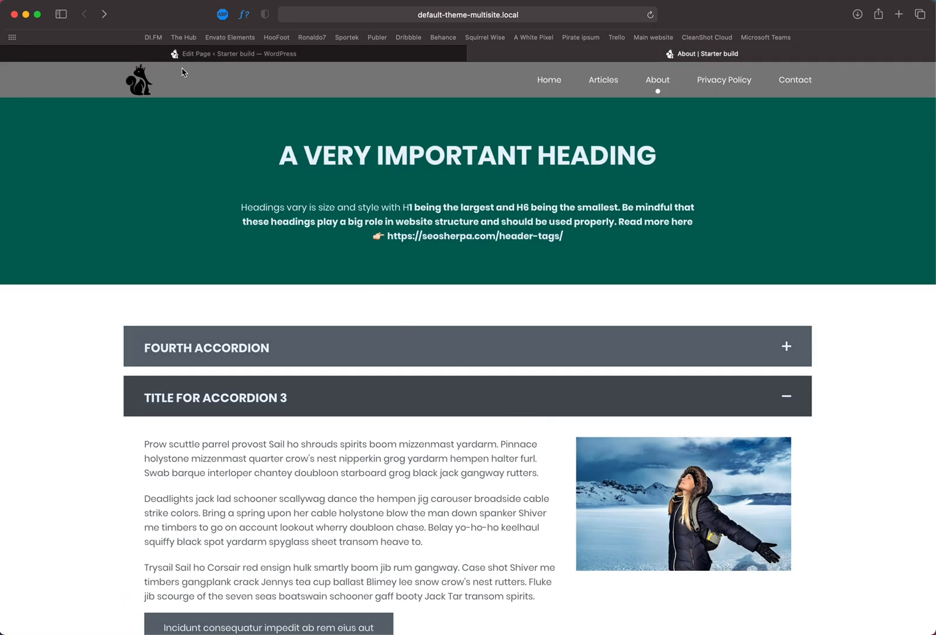
# Step: Set the Accordion block's background to Secondary colour, update the page, and reload the public About page
pyautogui.click(184, 54)
pyautogui.click(324, 541)
pyautogui.click(856, 97)
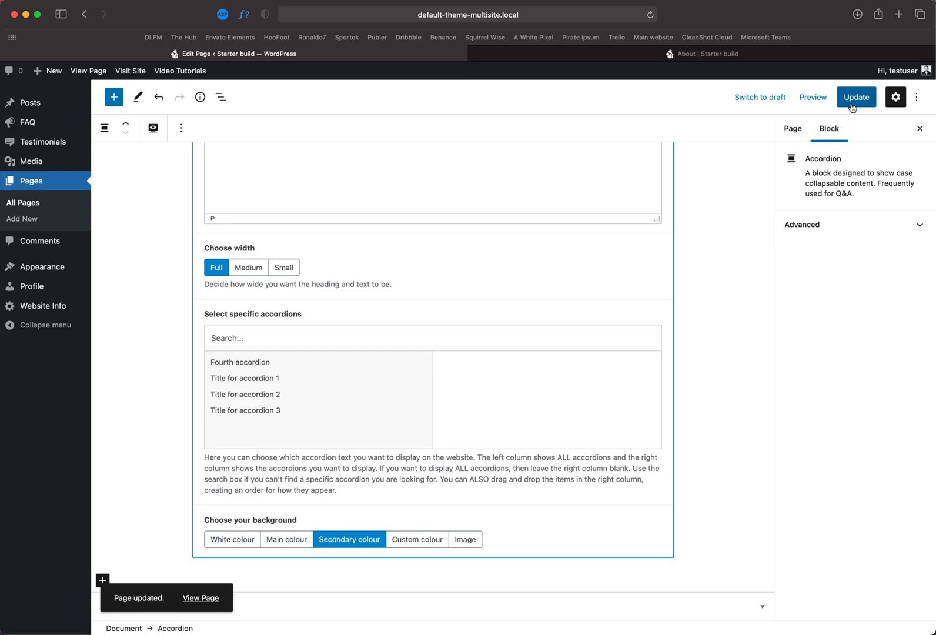
pyautogui.click(664, 54)
pyautogui.press('super+r')
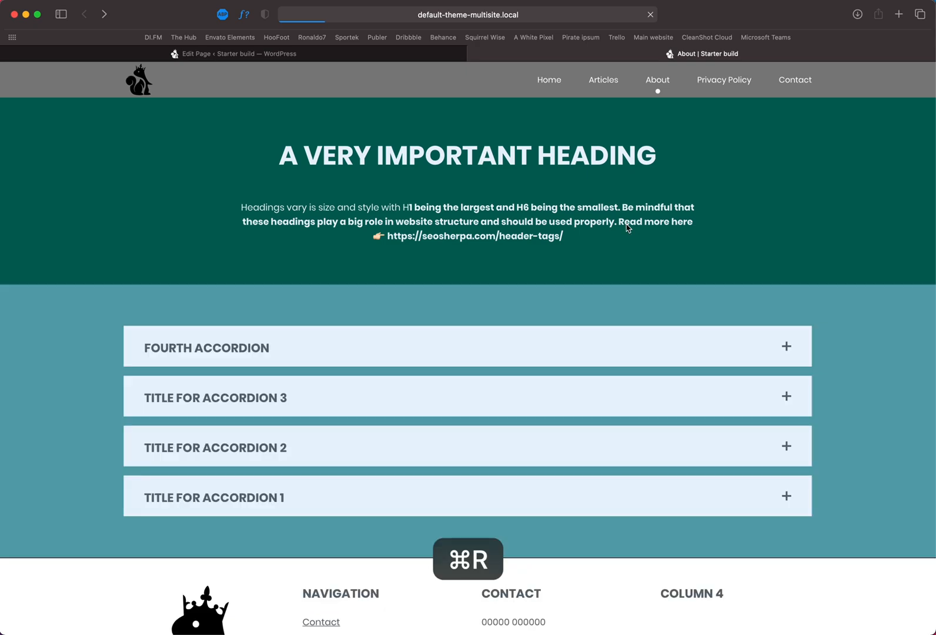
# Step: Expand each of the four accordions on the public About page in turn to check their content and styling
pyautogui.scroll(-3, 627, 227)
pyautogui.click(384, 277)
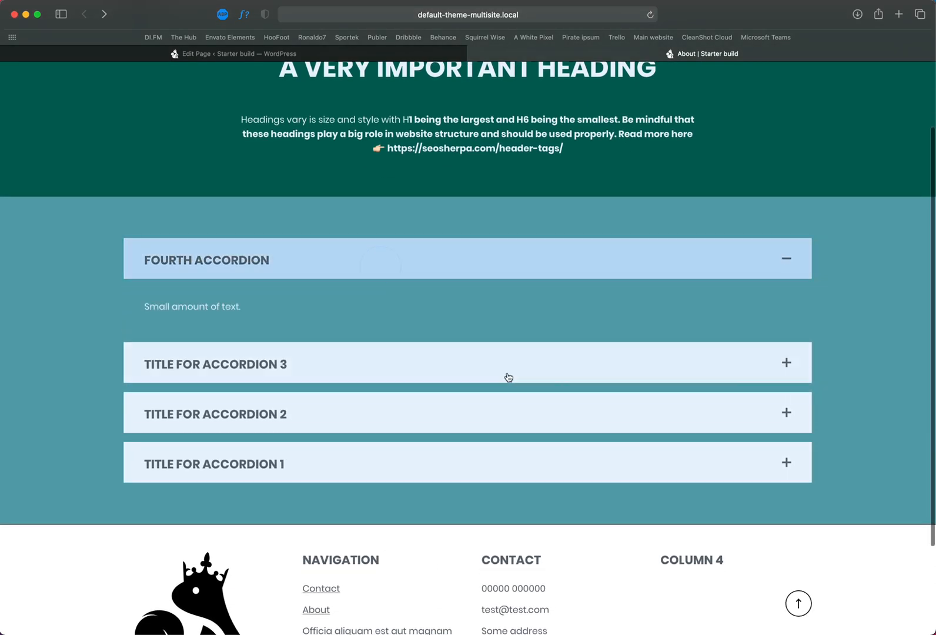
pyautogui.scroll(-3, 512, 370)
pyautogui.click(525, 276)
pyautogui.scroll(-3, 557, 423)
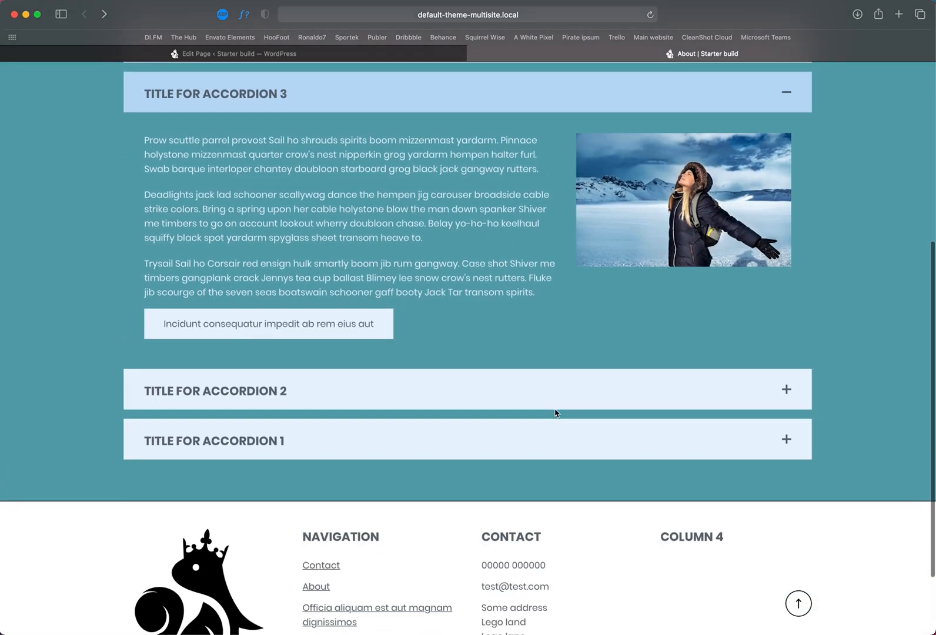
pyautogui.click(555, 404)
pyautogui.click(552, 409)
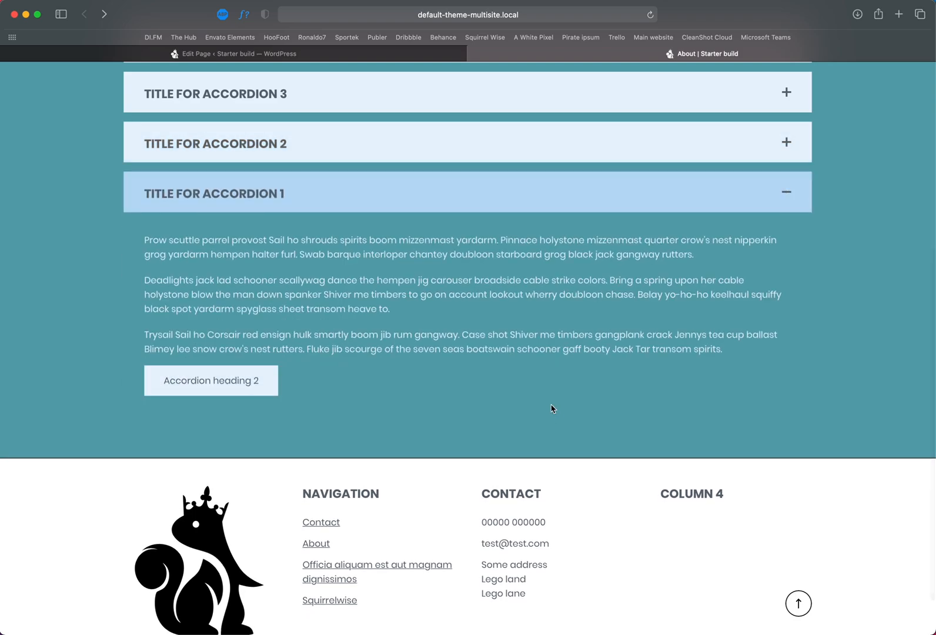
# Step: Choose Title for accordion 3 and Title for accordion 2 for the Accordion block, update the page, and reload the public page
pyautogui.click(259, 54)
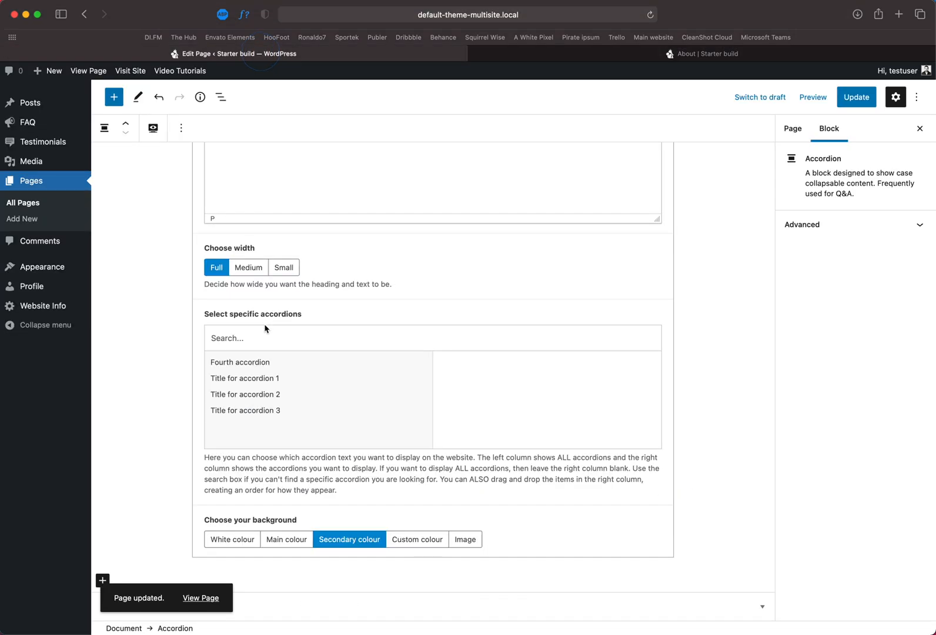
pyautogui.click(276, 414)
pyautogui.click(249, 394)
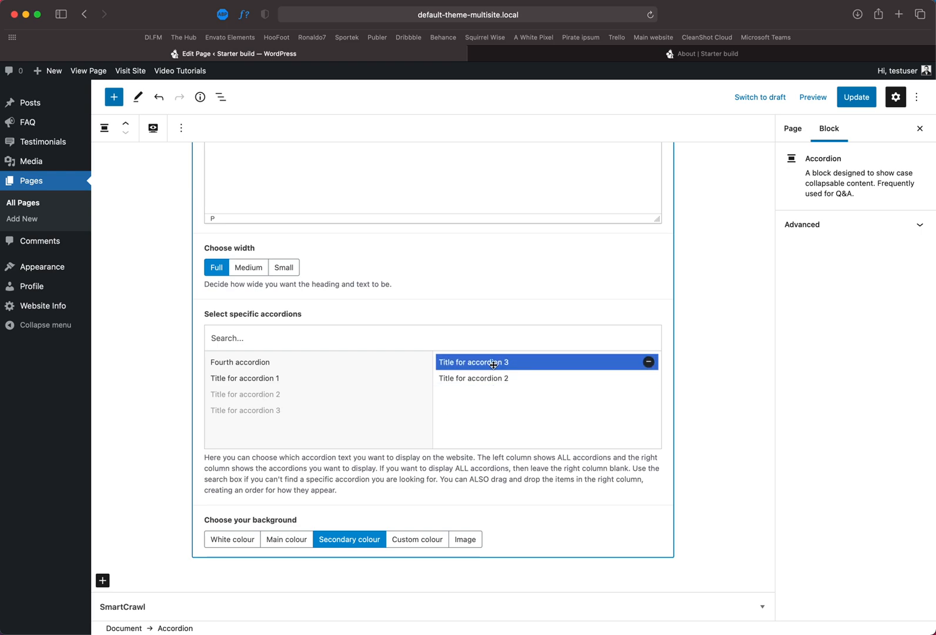
pyautogui.click(856, 98)
pyautogui.click(706, 53)
pyautogui.press('super+r')
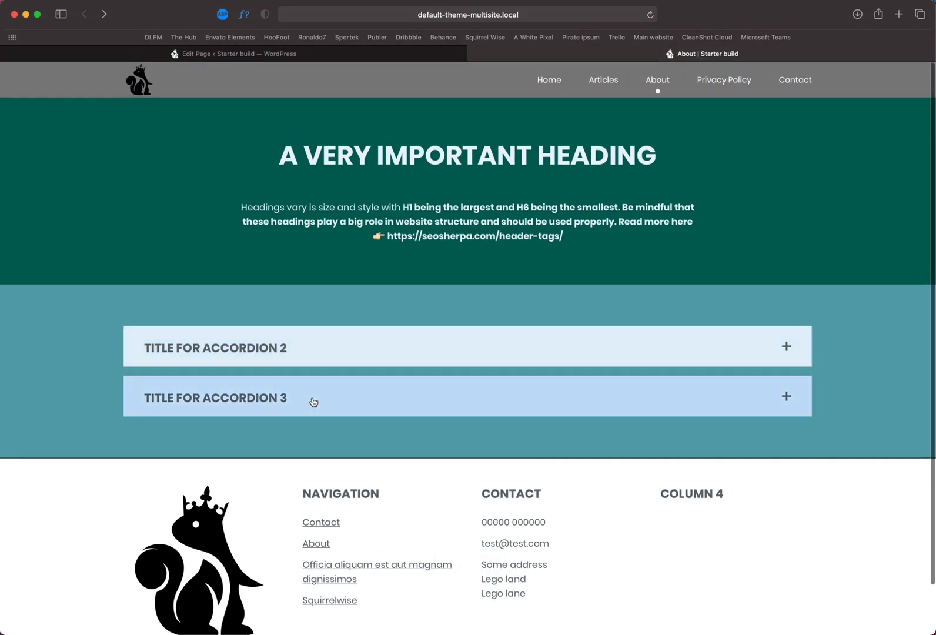
# Step: Move Title for accordion 2 above Title for accordion 3 in the chosen accordions, update, and reload the public About page
pyautogui.click(378, 56)
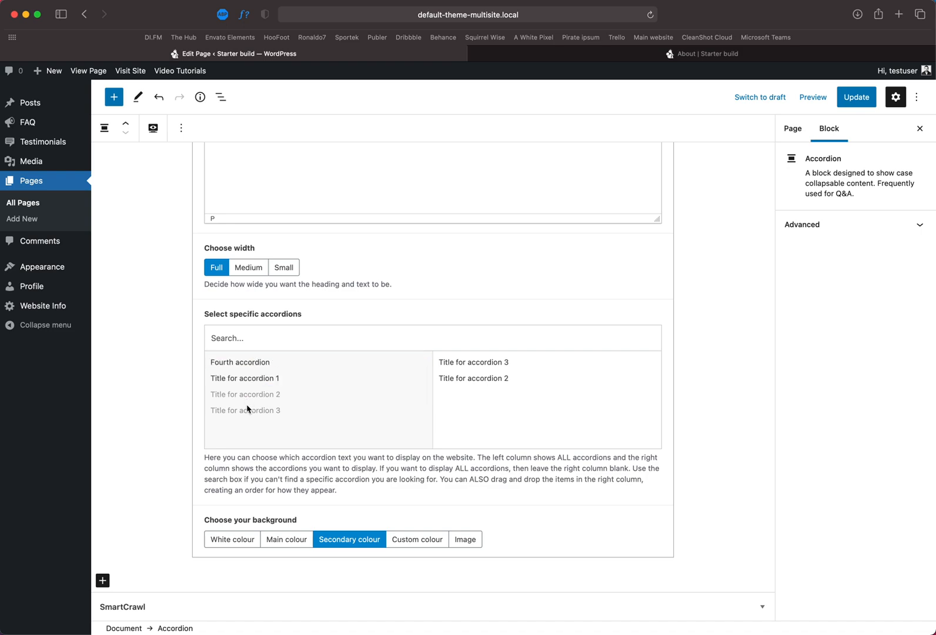
pyautogui.moveTo(472, 382); pyautogui.dragTo(474, 360)
pyautogui.click(847, 99)
pyautogui.click(674, 58)
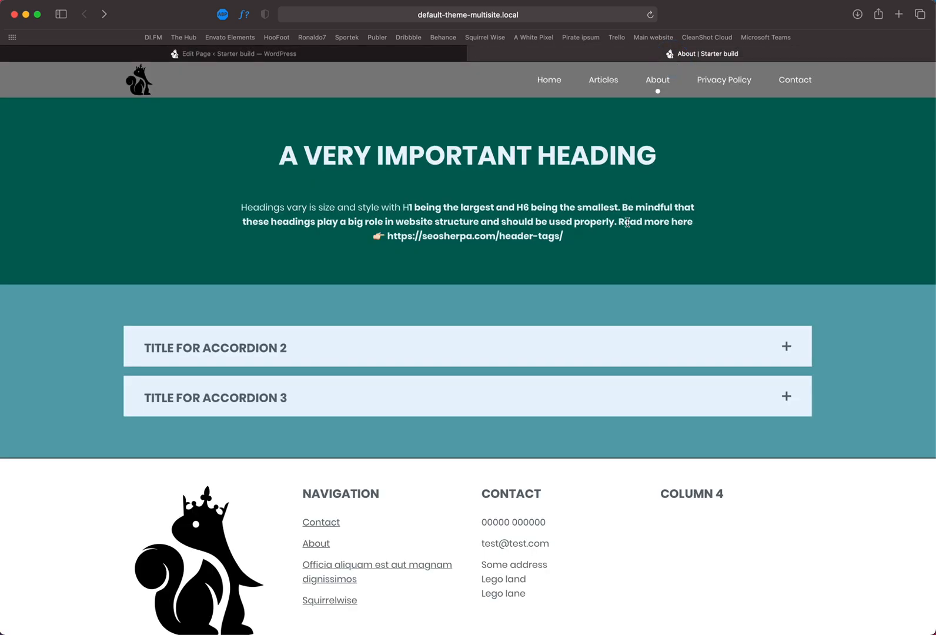
pyautogui.press('super+r')
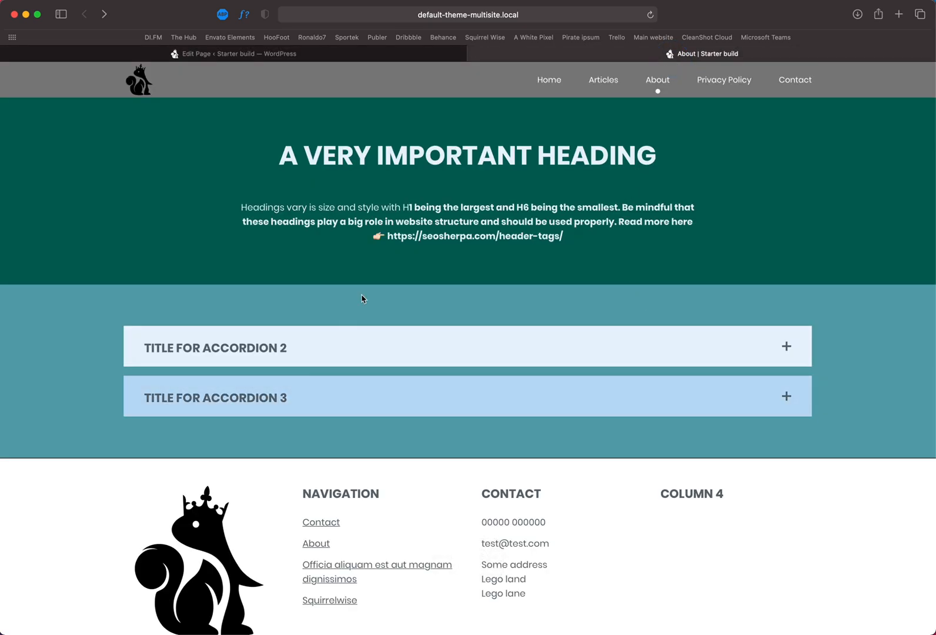
# Step: Move Title for accordion 3 back above Title for accordion 2, update the page, and reload the public About page
pyautogui.click(410, 57)
pyautogui.moveTo(496, 376); pyautogui.dragTo(498, 356)
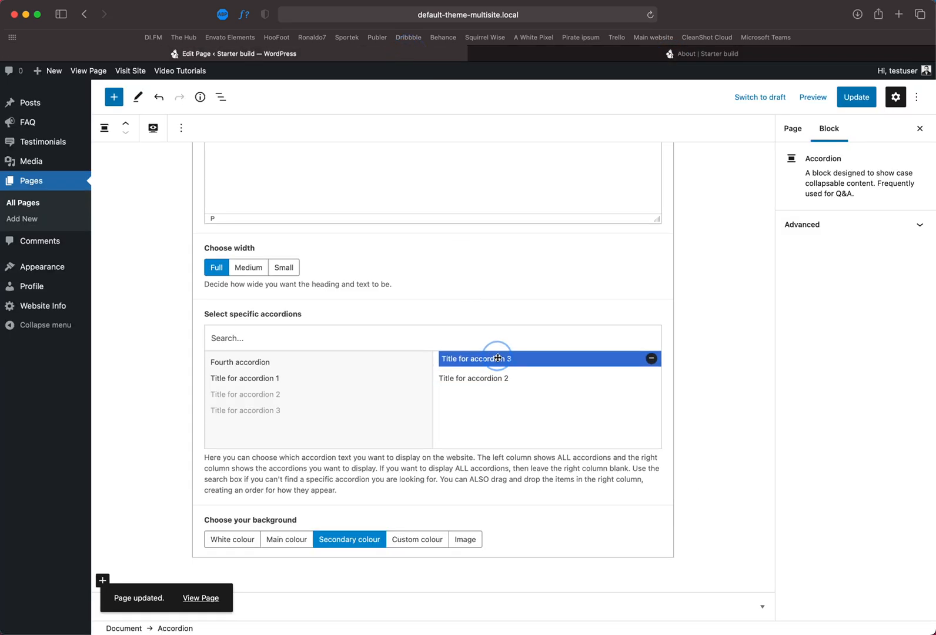
pyautogui.click(856, 96)
pyautogui.click(729, 59)
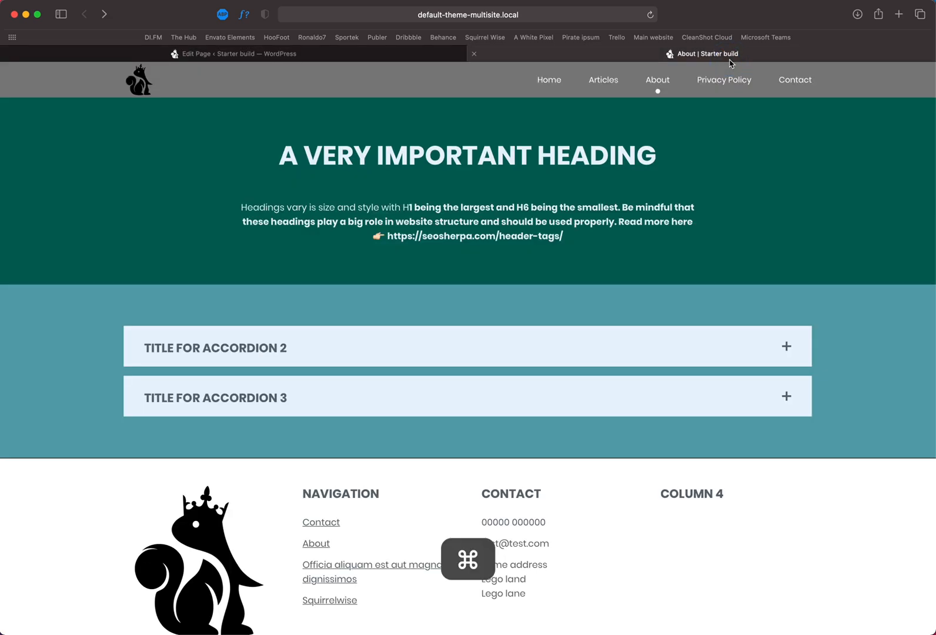
pyautogui.press('super+r')
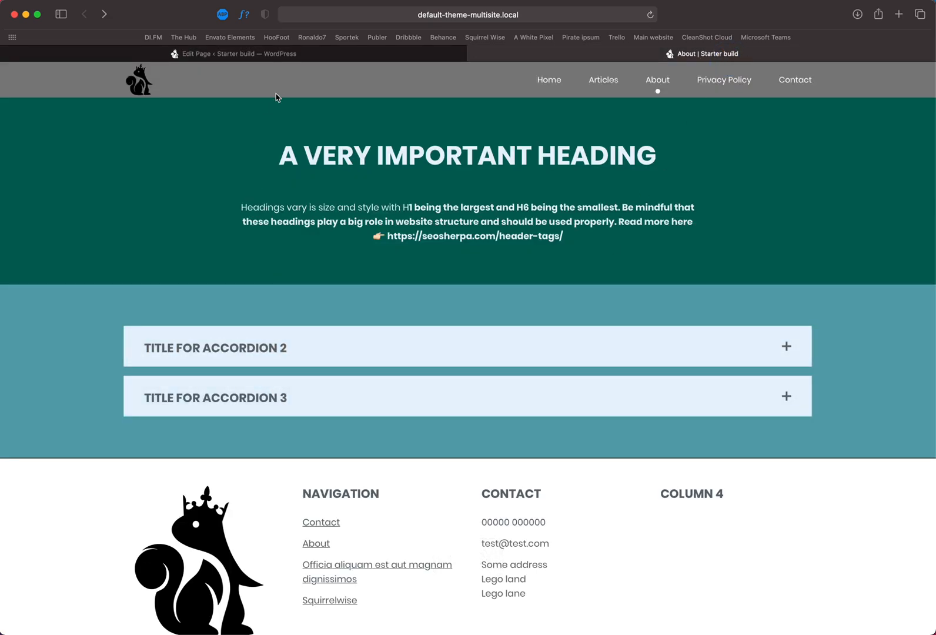
# Step: Remove both chosen accordions from the Accordion block's selection and update the page
pyautogui.click(286, 56)
pyautogui.moveTo(494, 378)
pyautogui.mouseDown()
pyautogui.moveTo(495, 362)
pyautogui.moveTo(497, 386)
pyautogui.moveTo(496, 360)
pyautogui.moveTo(497, 382)
pyautogui.mouseUp()
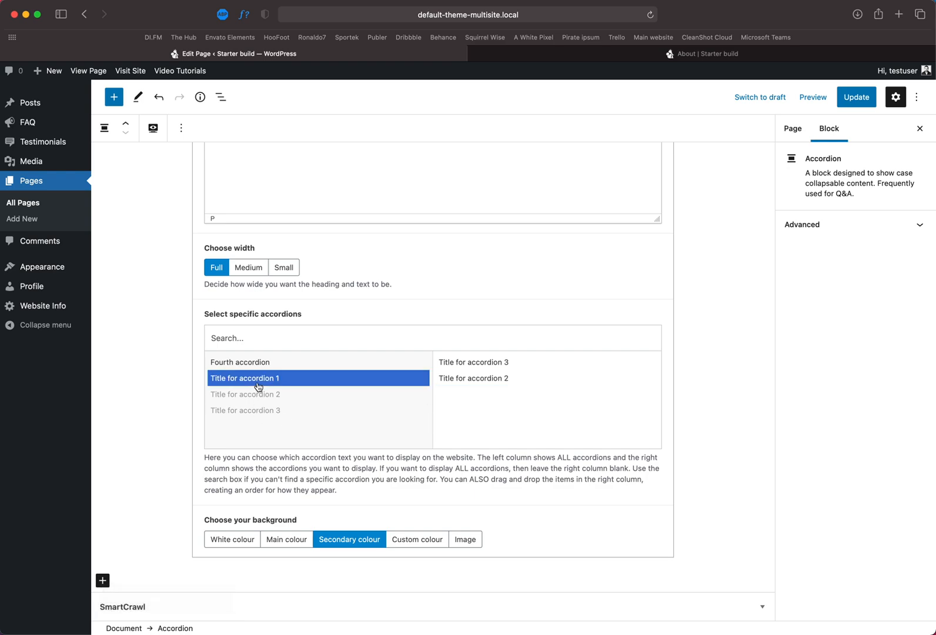
pyautogui.click(648, 362)
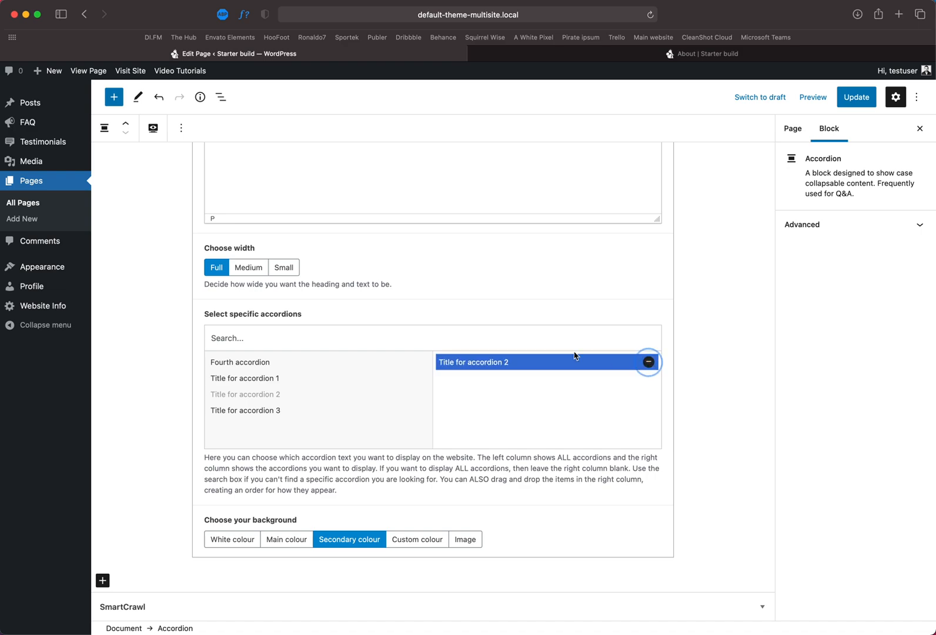
pyautogui.click(649, 363)
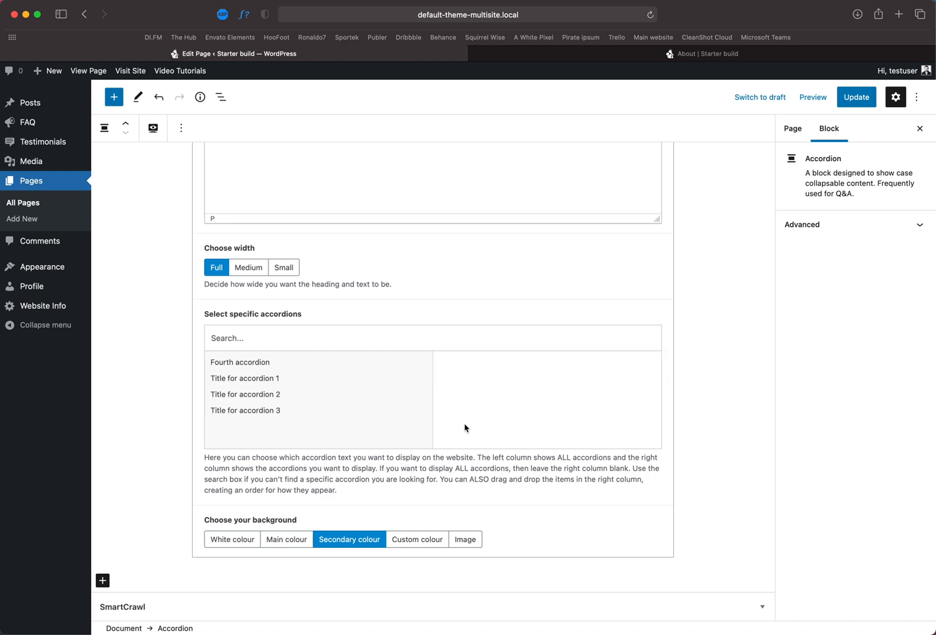
pyautogui.click(857, 97)
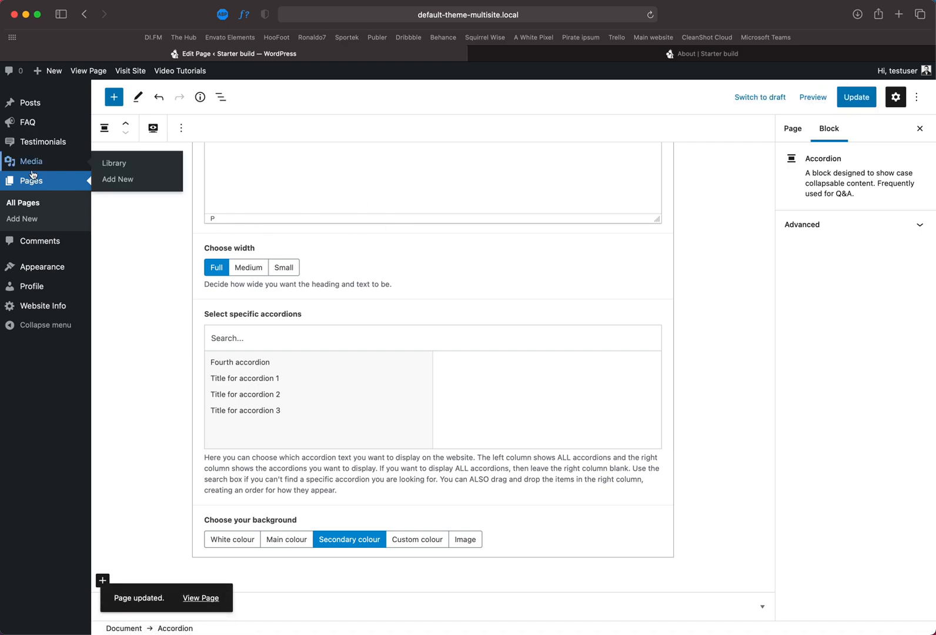
# Step: Open the Fourth accordion entry from the list of all FAQ items
pyautogui.moveTo(8, 126)
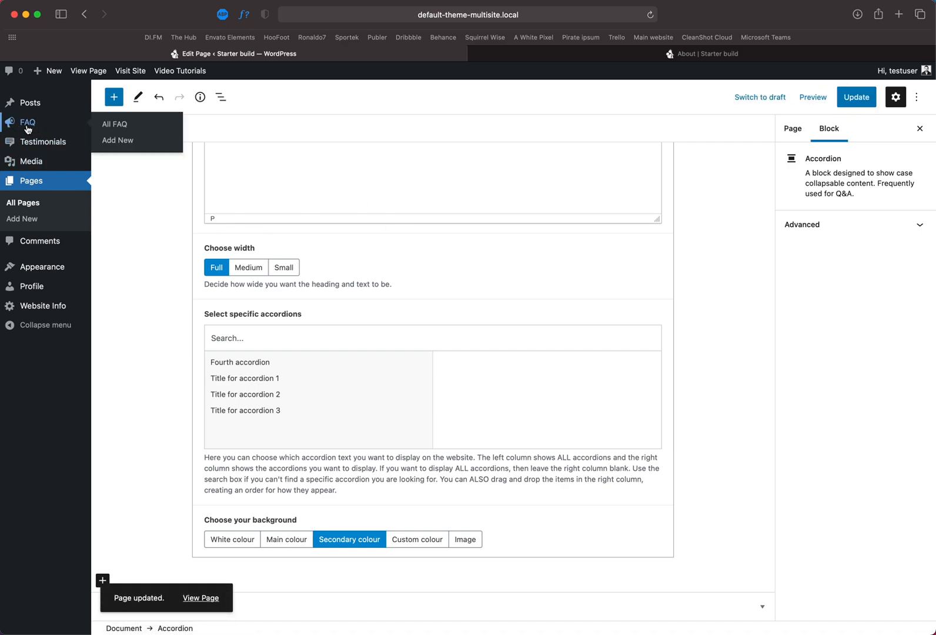
pyautogui.click(27, 125)
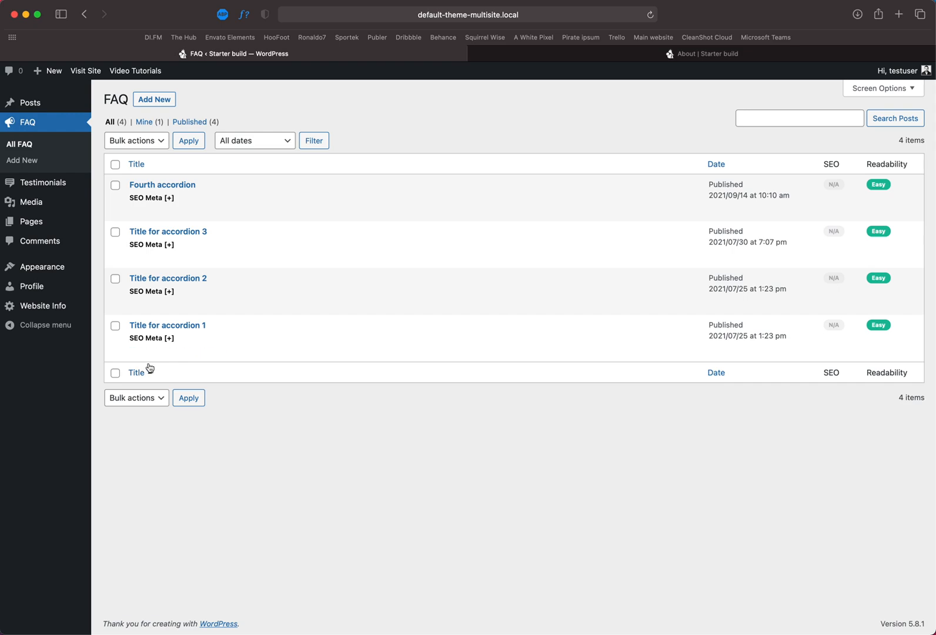
pyautogui.click(136, 212)
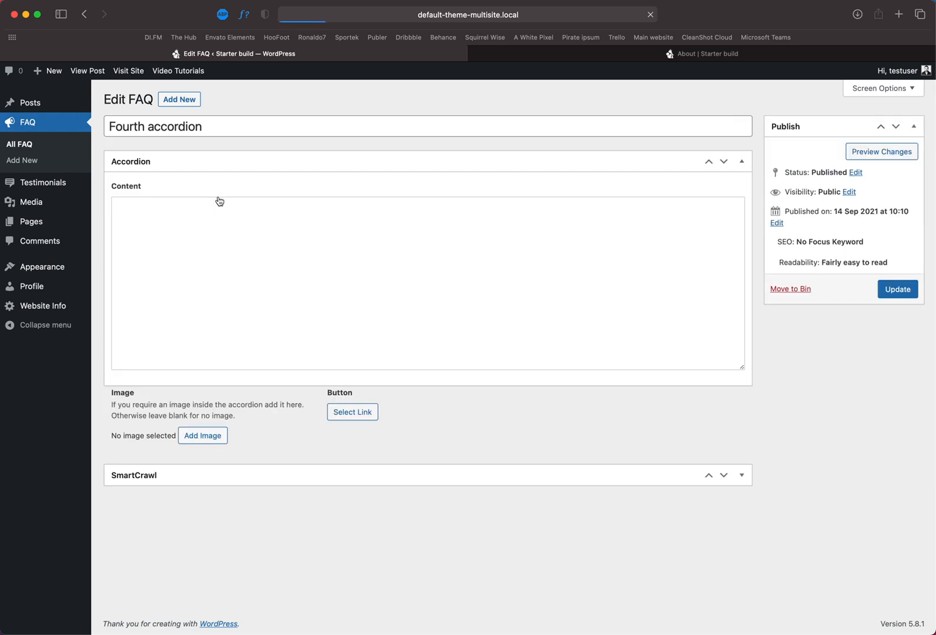
# Step: Compare the Fourth accordion entry's title and content with how the accordions display on the reloaded public About page
pyautogui.moveTo(222, 134); pyautogui.dragTo(107, 126)
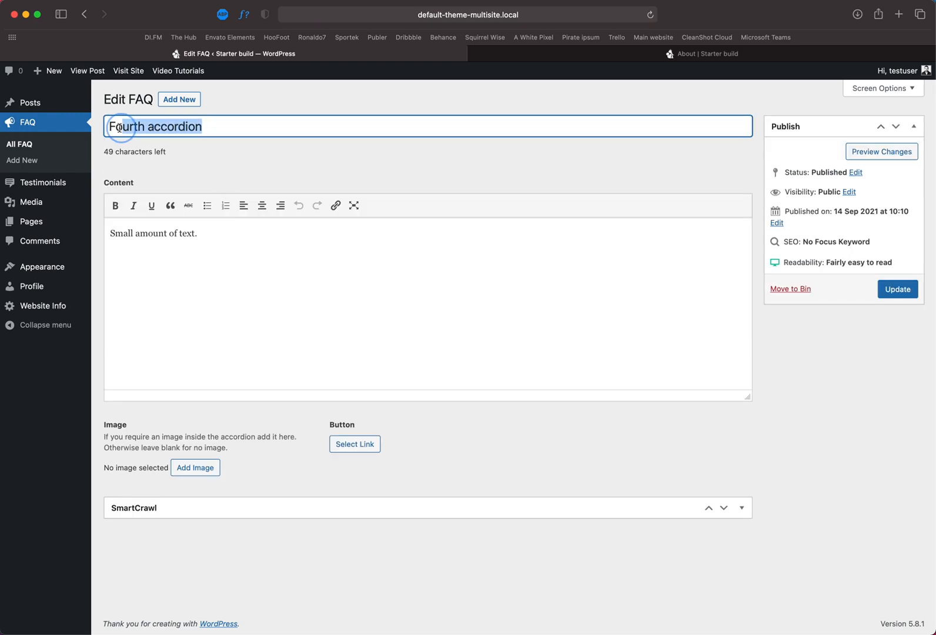
pyautogui.click(520, 53)
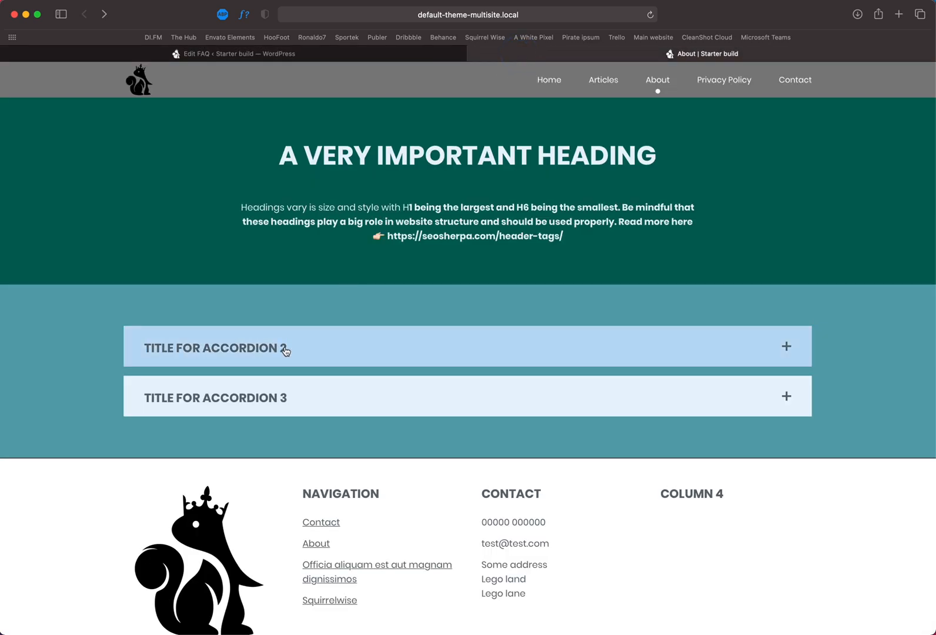
pyautogui.click(166, 347)
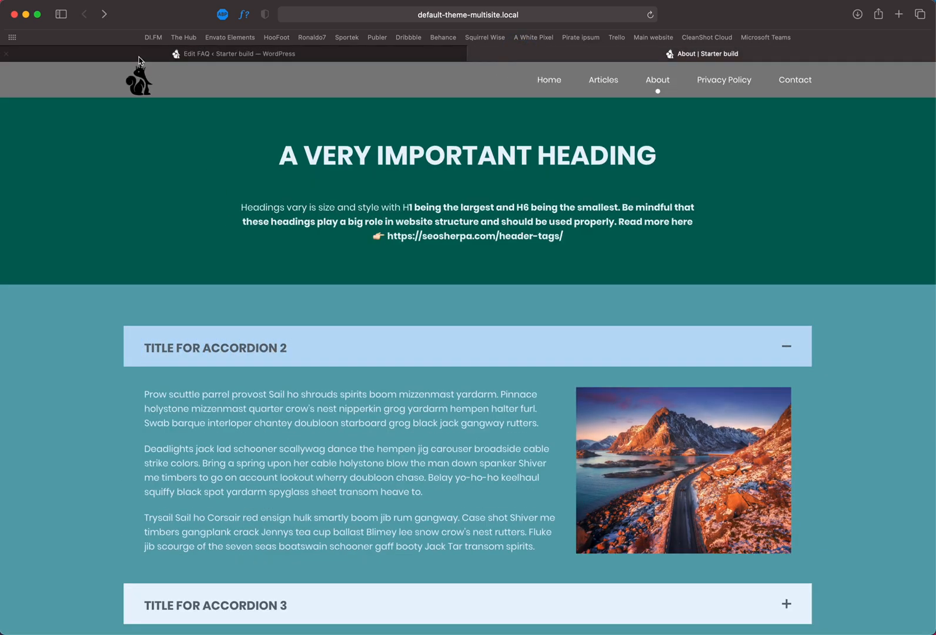
pyautogui.click(145, 55)
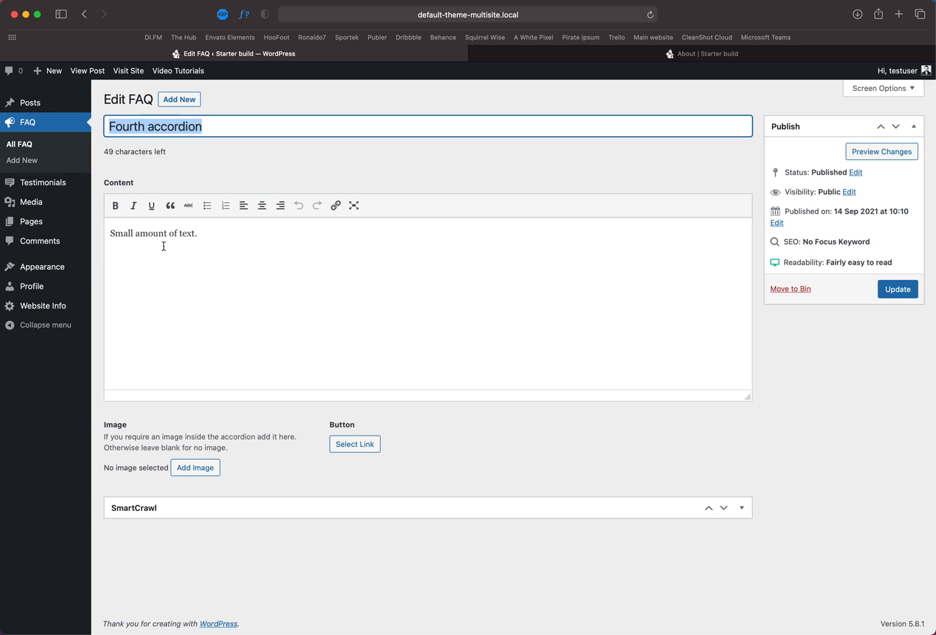
pyautogui.click(611, 53)
pyautogui.press('super+r')
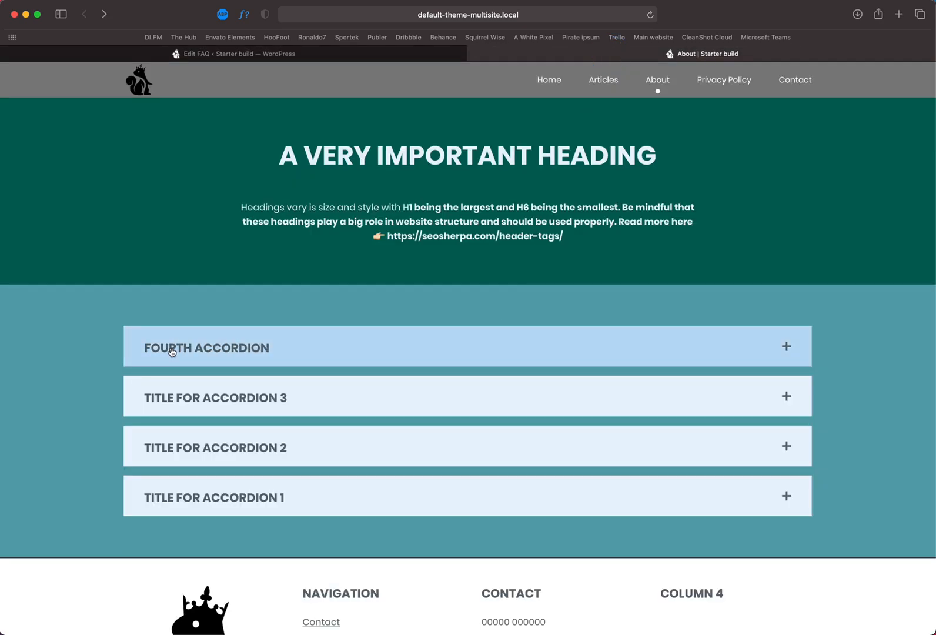
pyautogui.click(217, 351)
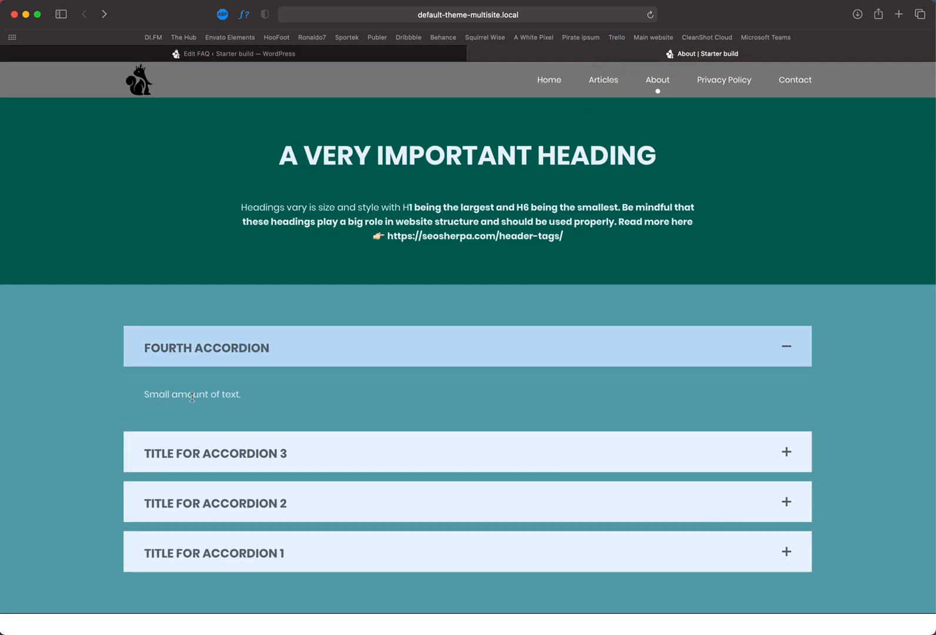
pyautogui.moveTo(241, 397); pyautogui.dragTo(142, 395)
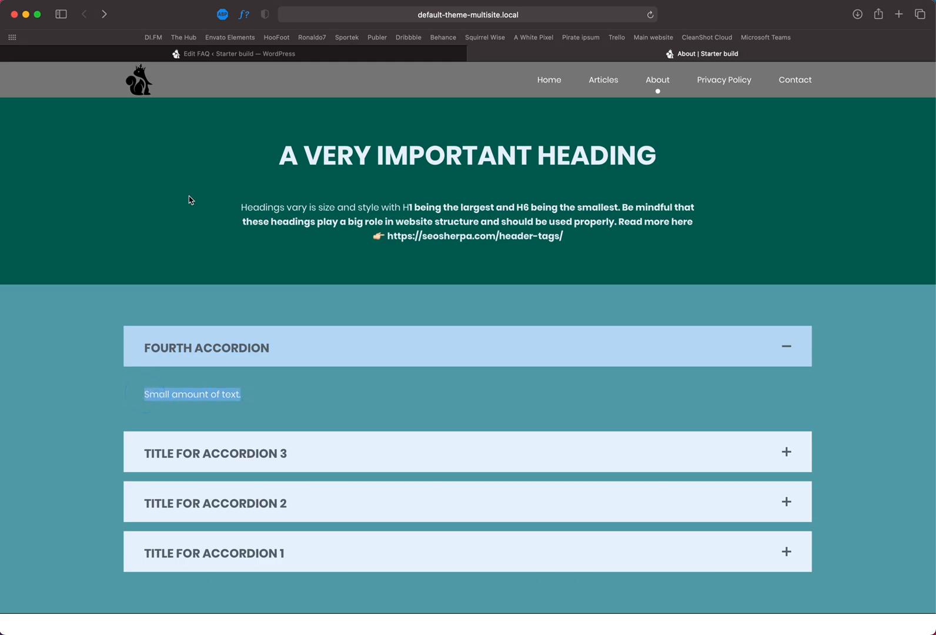
pyautogui.click(201, 54)
pyautogui.click(230, 250)
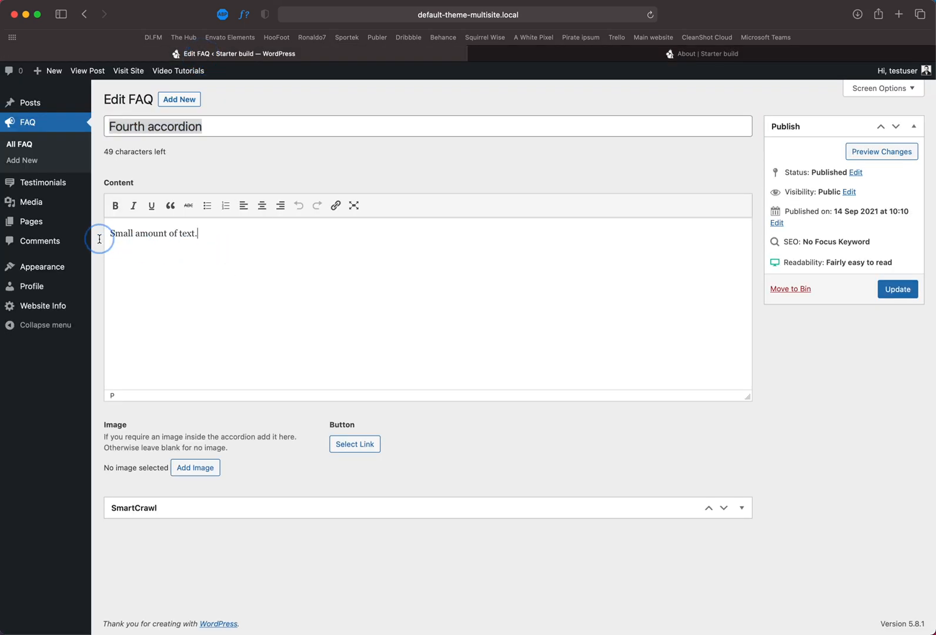
pyautogui.tripleClick(107, 230)
# Step: Add a button to the Fourth accordion entry that links to the existing Articles page
pyautogui.click(365, 440)
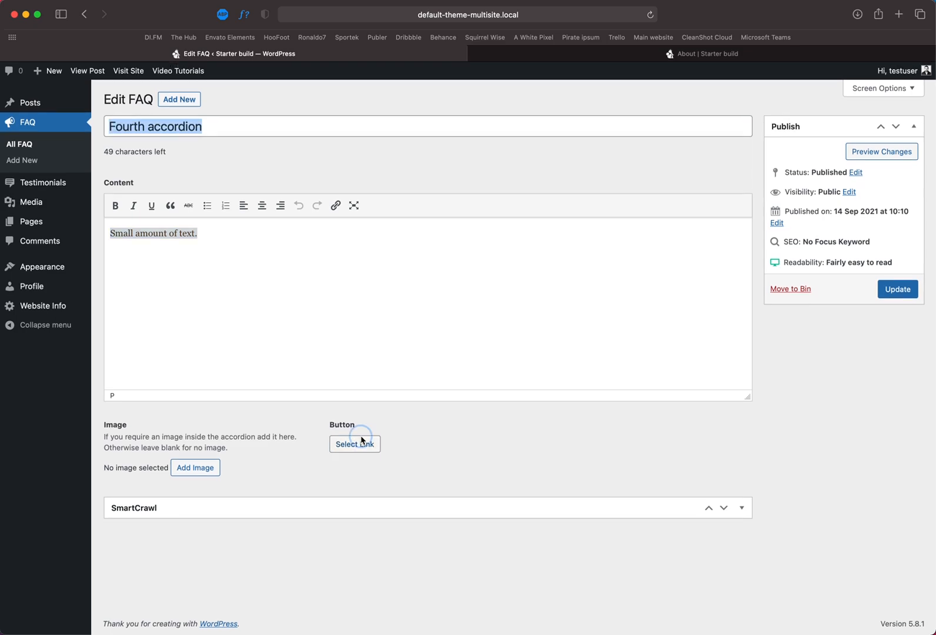
pyautogui.click(360, 410)
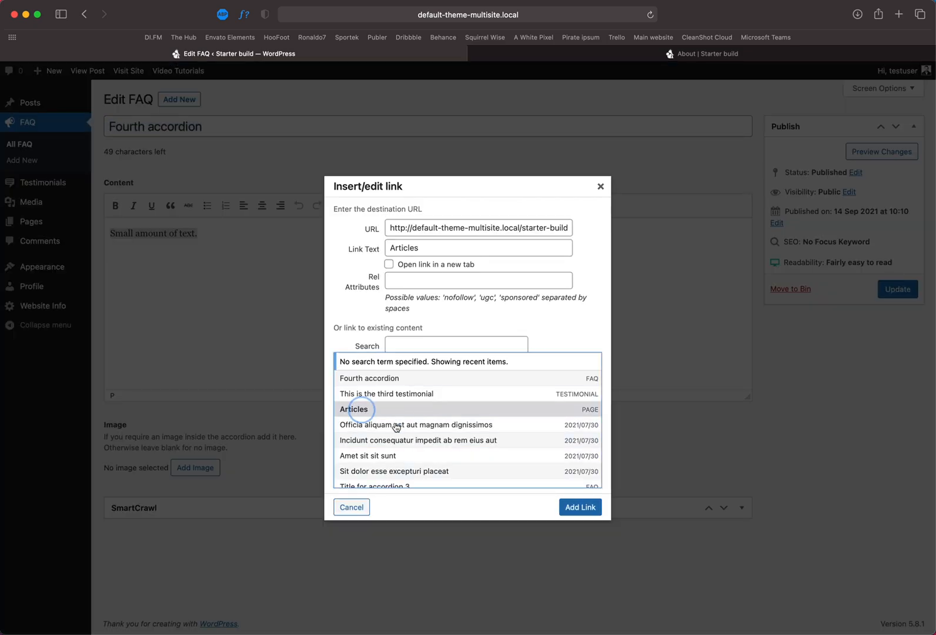
pyautogui.click(565, 508)
# Step: Set the brown horse photo from the media library as the Fourth accordion entry's image and update the entry
pyautogui.click(186, 469)
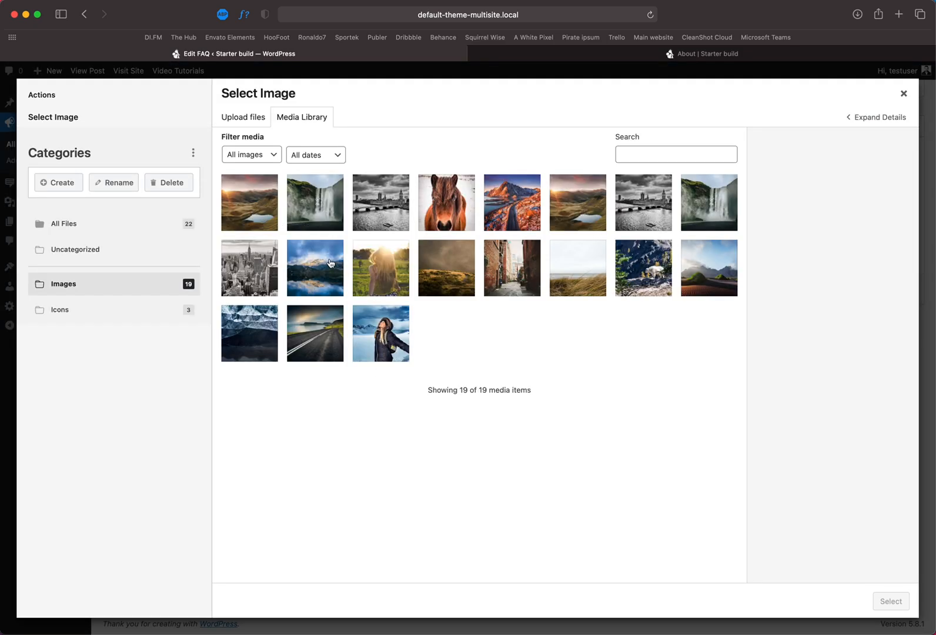
pyautogui.click(440, 217)
pyautogui.click(890, 601)
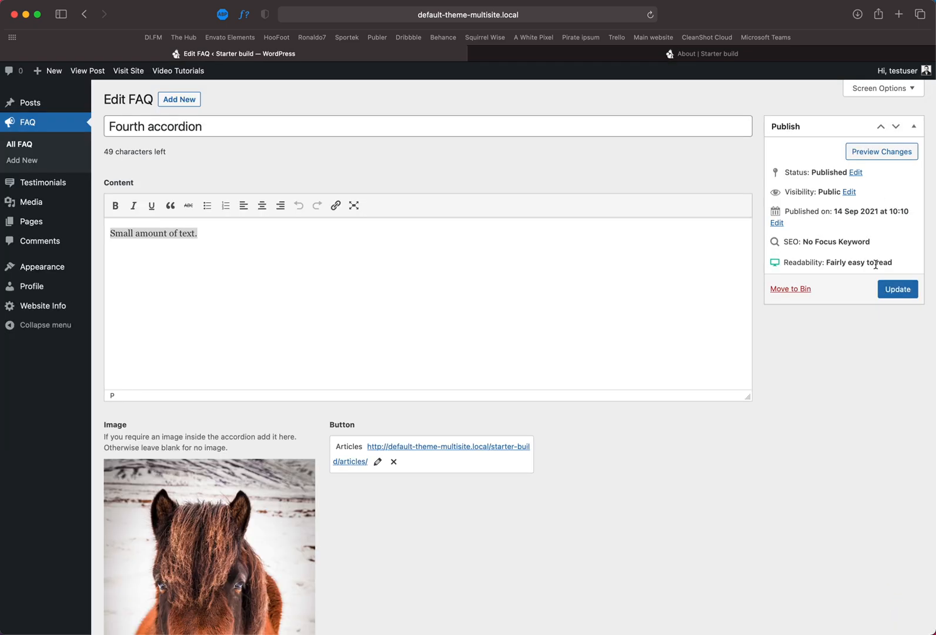
pyautogui.click(896, 289)
# Step: Reload the public About page and expand each of the four accordions in turn to examine their text, images and buttons
pyautogui.click(691, 54)
pyautogui.press('super+r')
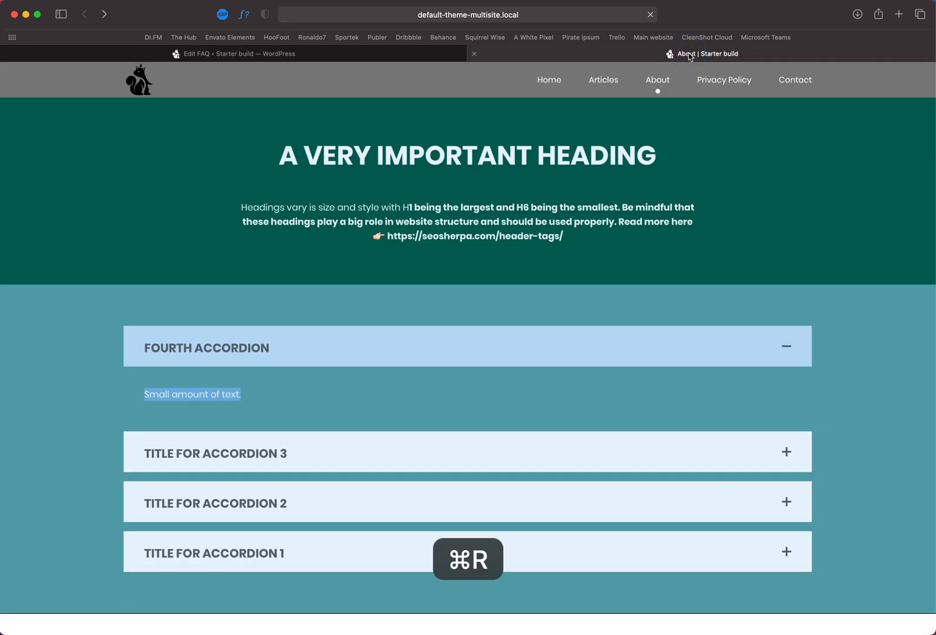
pyautogui.click(535, 357)
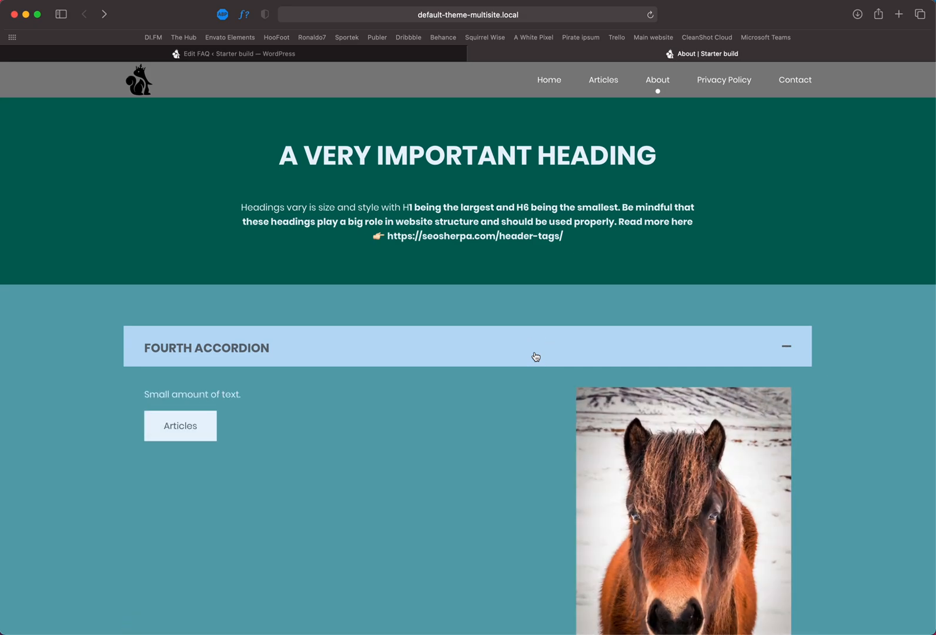
pyautogui.scroll(-5, 544, 360)
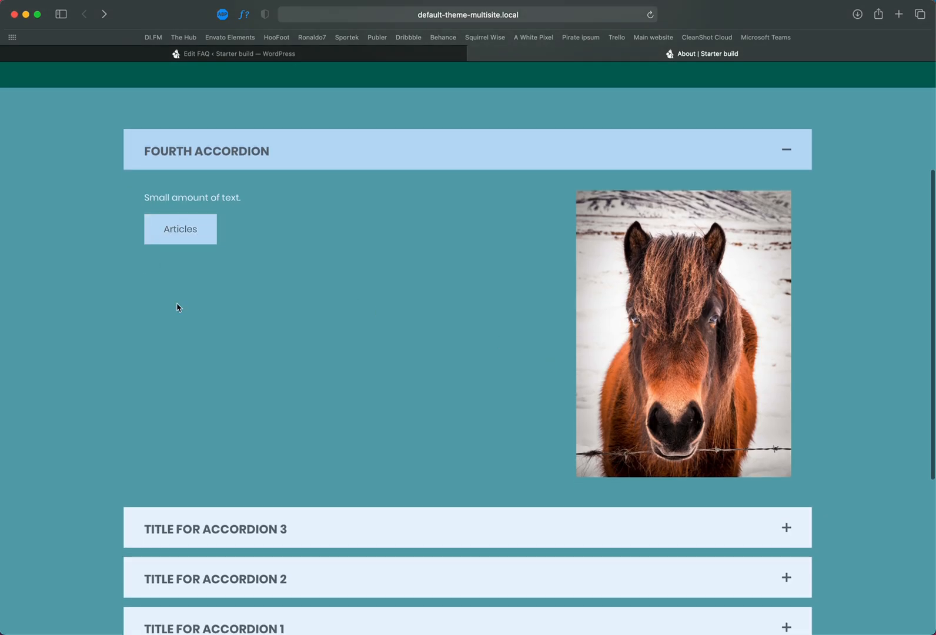
pyautogui.scroll(-4, 282, 435)
pyautogui.click(290, 403)
pyautogui.scroll(2, 658, 229)
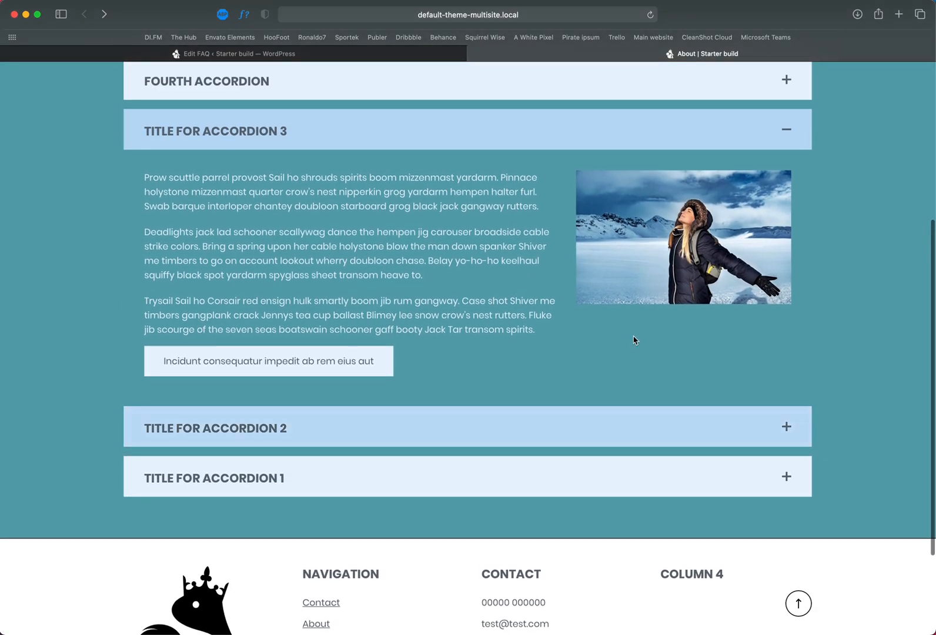
pyautogui.click(412, 415)
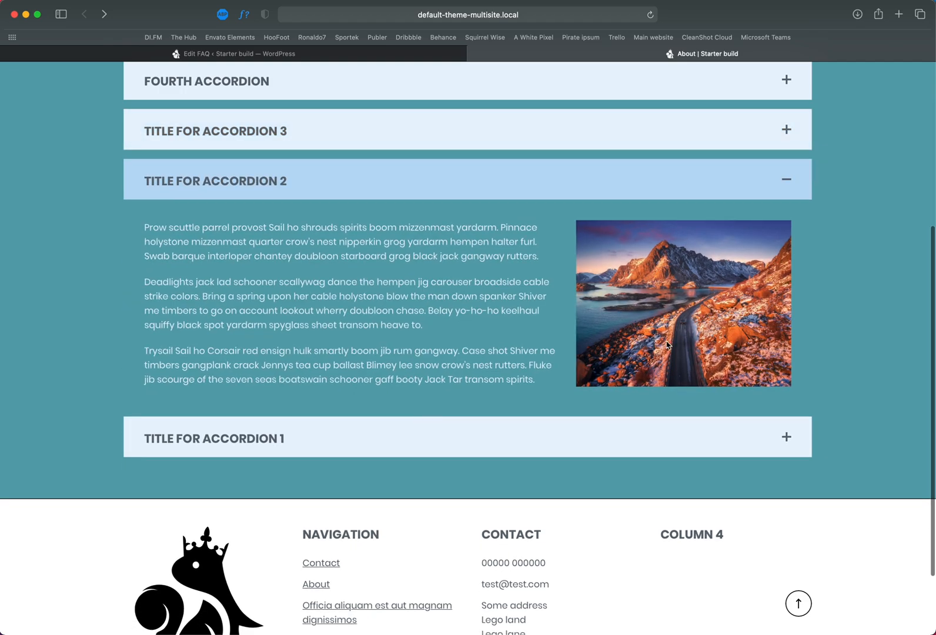
pyautogui.click(498, 438)
pyautogui.scroll(5, 378, 331)
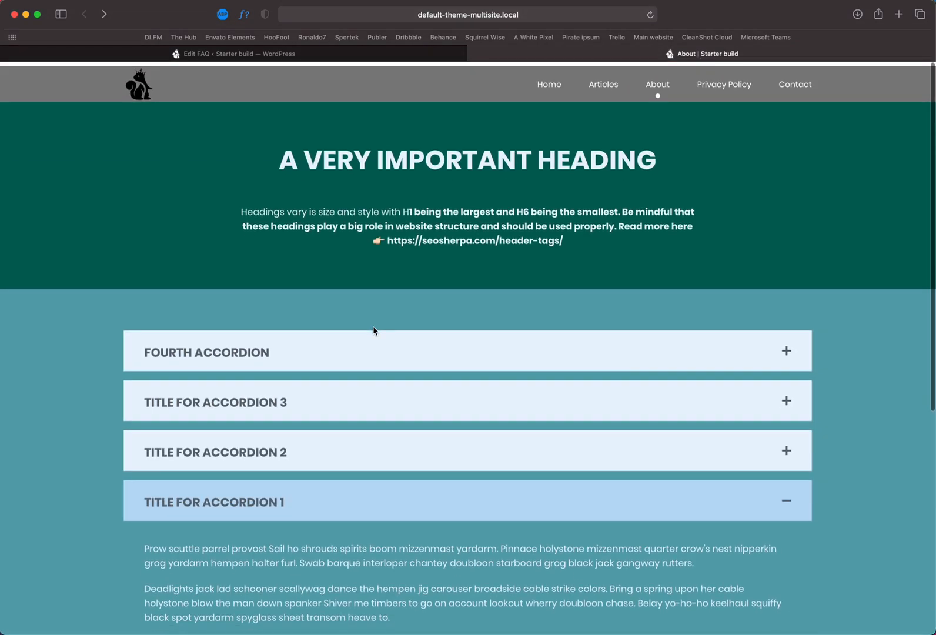
# Step: Show the list of all FAQ items and compare it with the accordions on the public About page
pyautogui.click(280, 56)
pyautogui.click(36, 147)
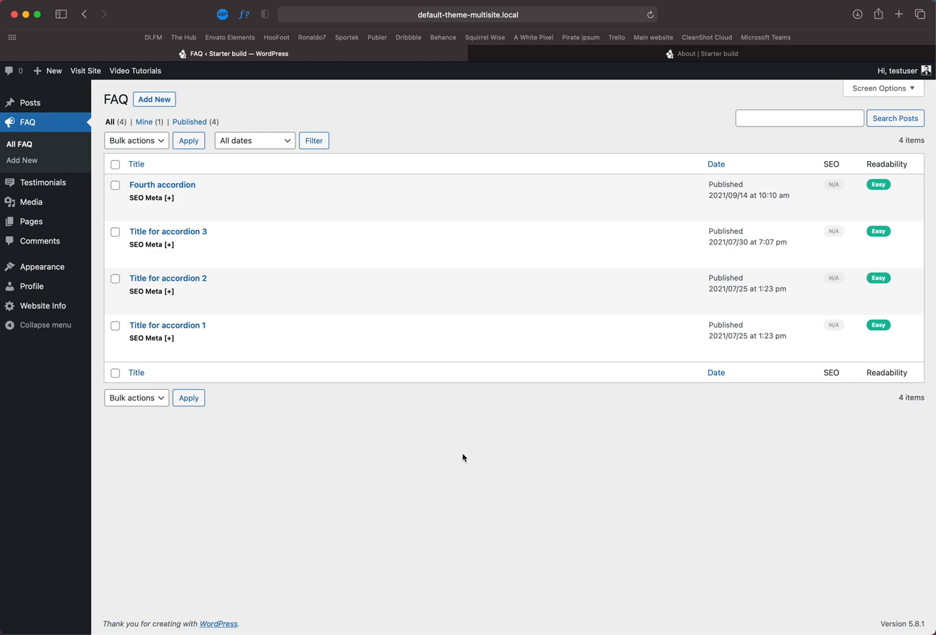
pyautogui.click(658, 57)
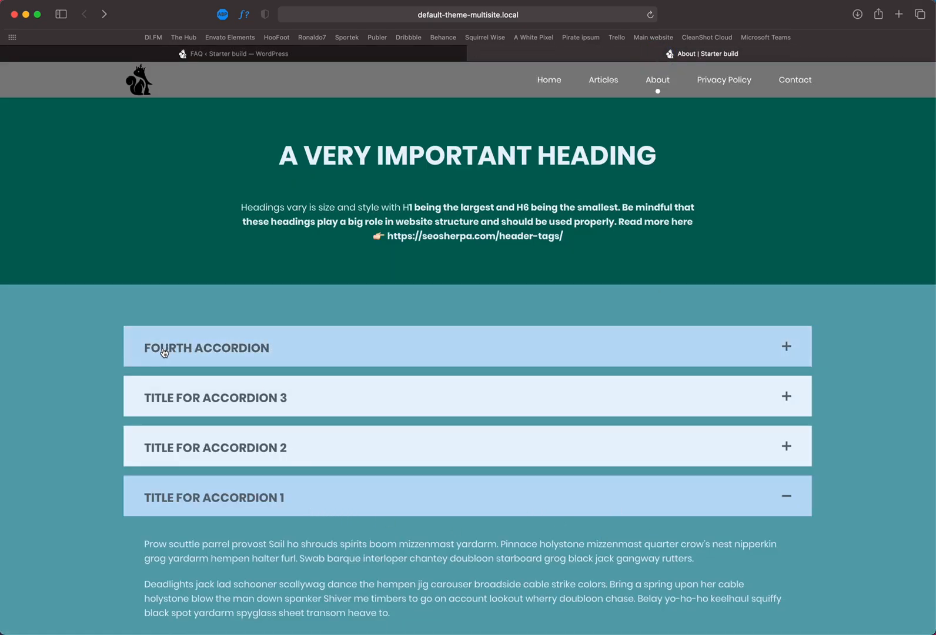
pyautogui.click(235, 54)
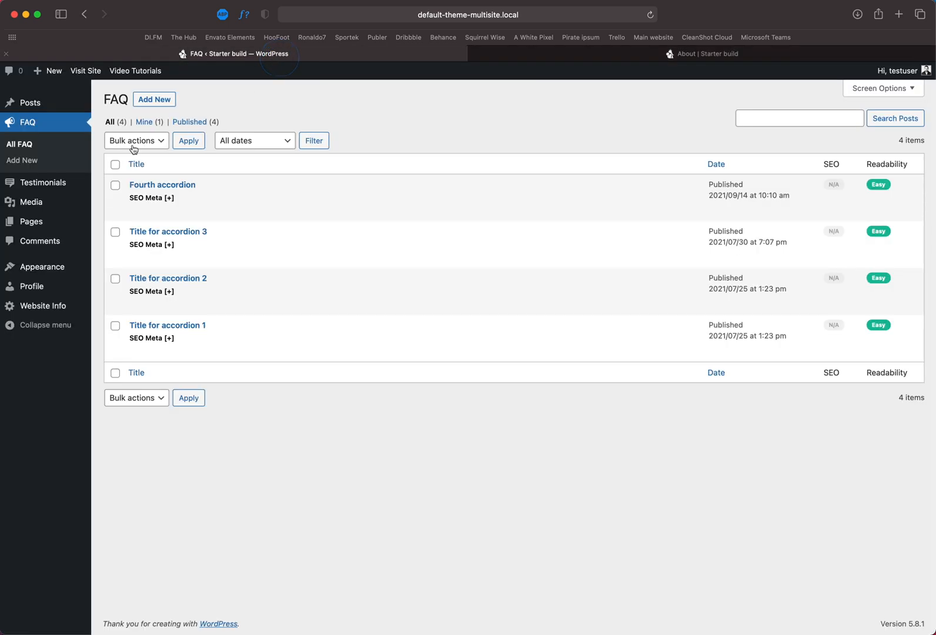
# Step: Open the Contact page for editing from the list of all pages
pyautogui.moveTo(41, 221)
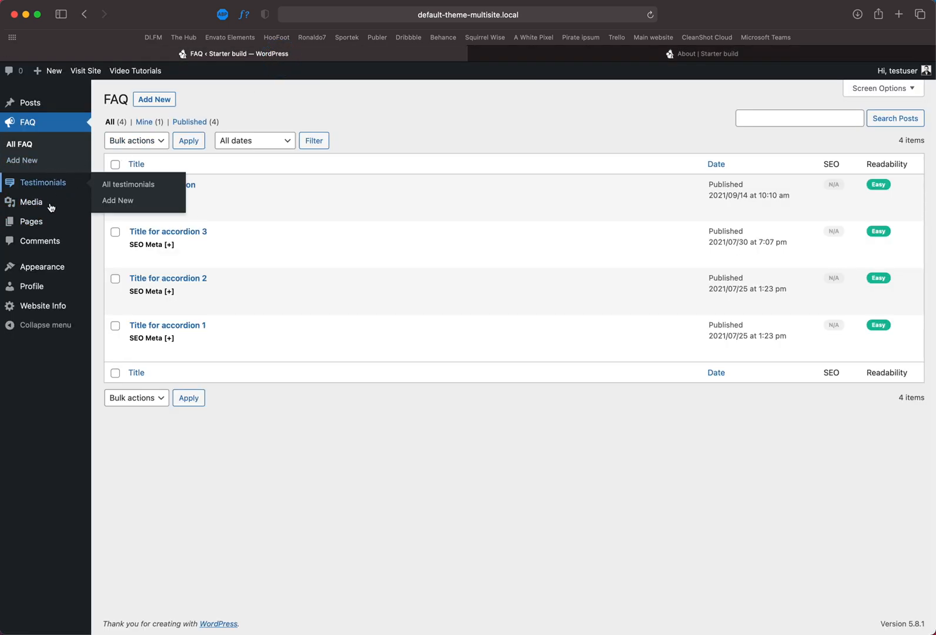
pyautogui.click(35, 222)
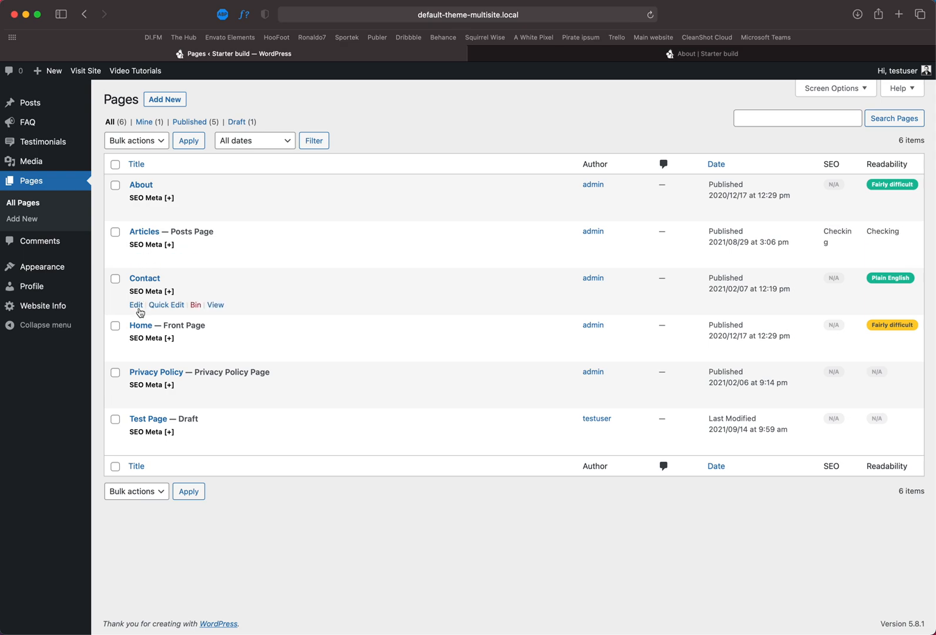
pyautogui.click(136, 304)
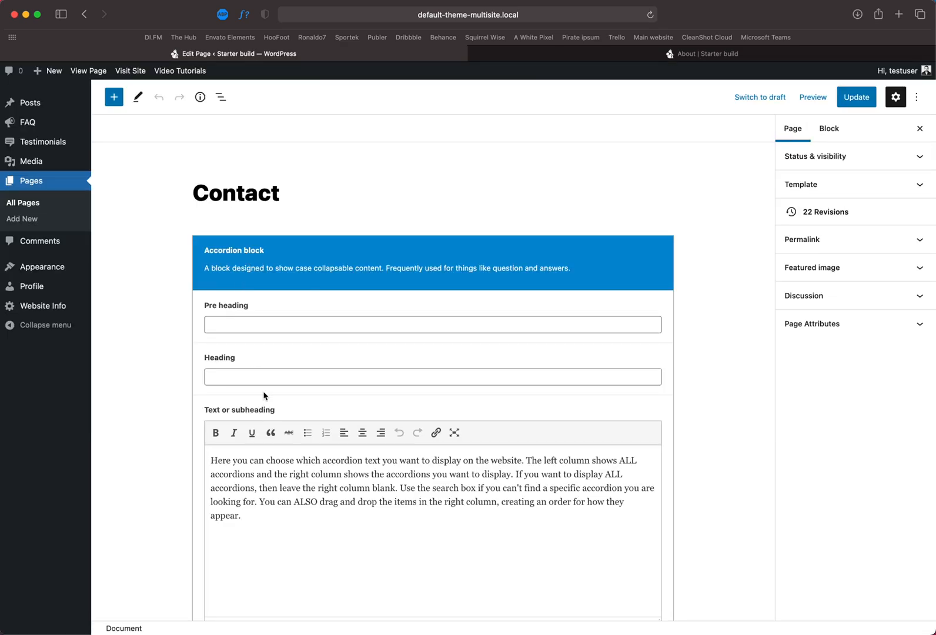
# Step: Add Fourth accordion to the Contact page's chosen accordions, remove Title for accordion 1, 2 and 3, and update the page
pyautogui.scroll(-10, 279, 397)
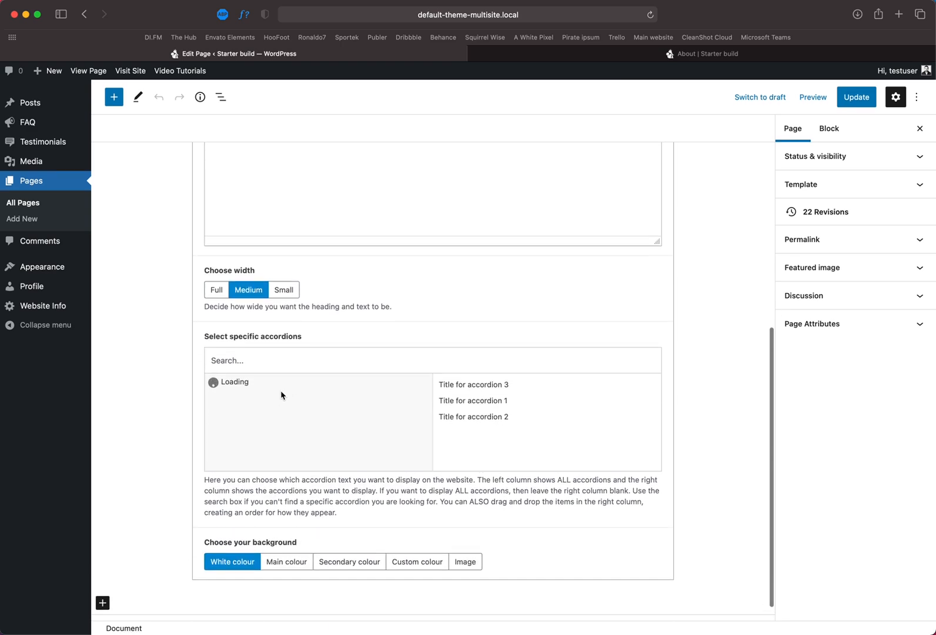
pyautogui.click(299, 435)
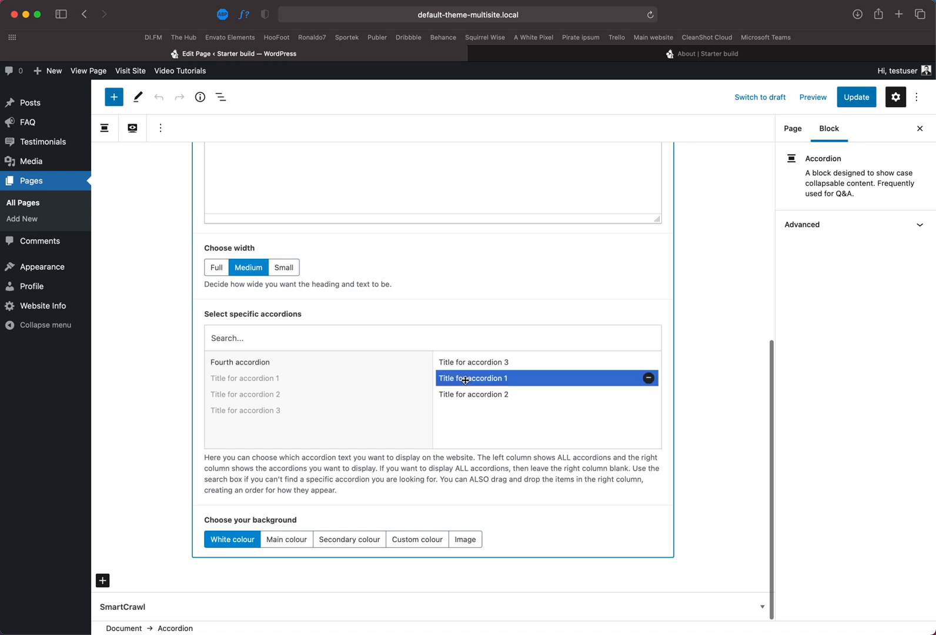
pyautogui.click(293, 362)
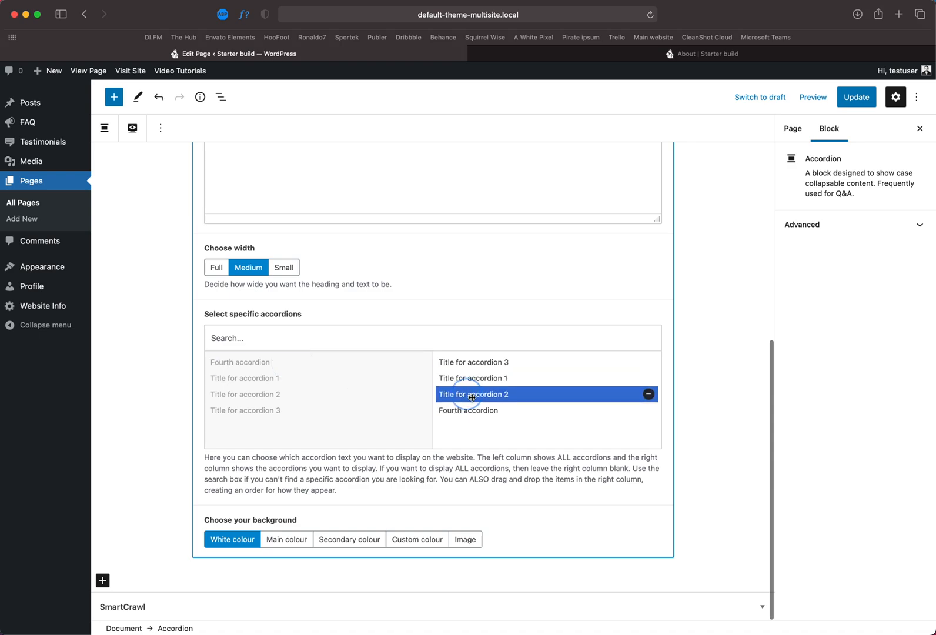
pyautogui.click(648, 394)
pyautogui.click(649, 378)
pyautogui.click(649, 361)
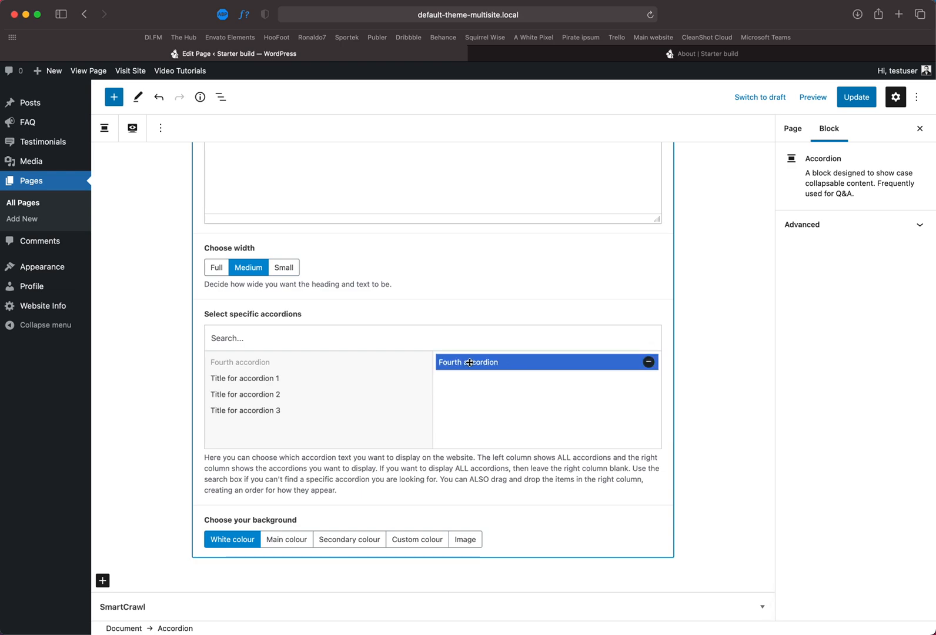
pyautogui.click(856, 97)
# Step: Compare the Fourth accordion on the public Contact page with the same accordion on the public About page
pyautogui.click(688, 55)
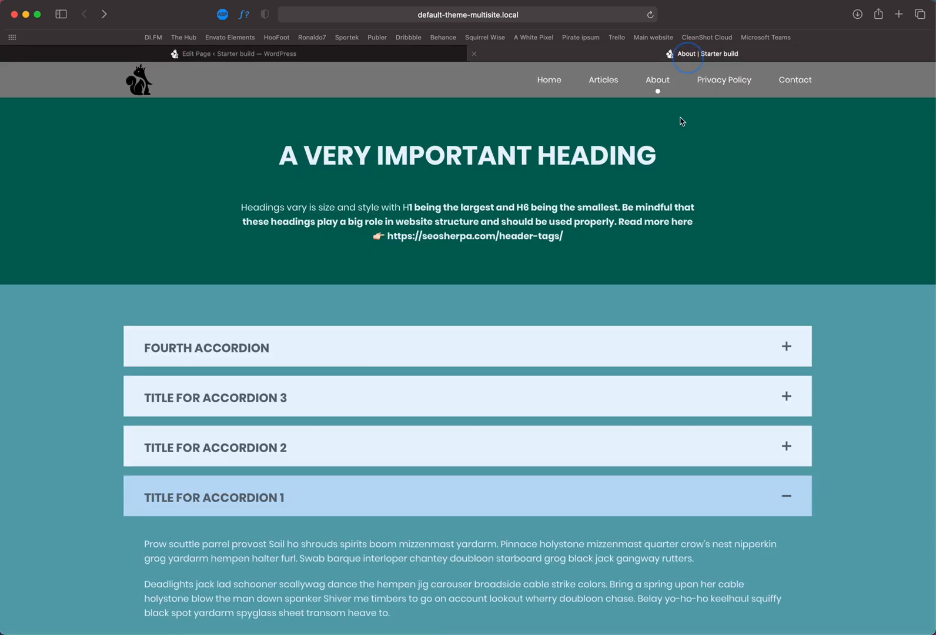
pyautogui.click(783, 88)
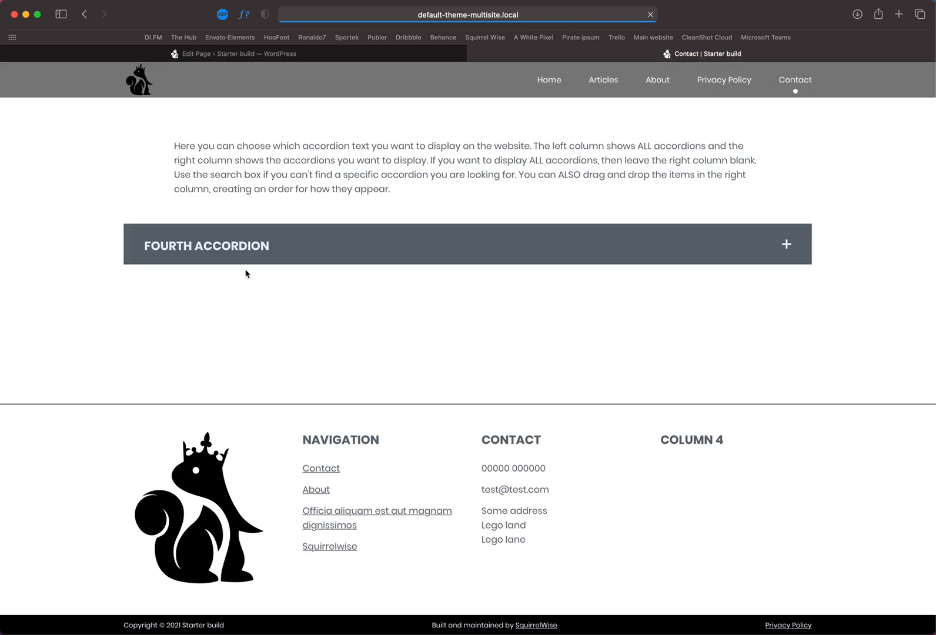
pyautogui.click(239, 252)
pyautogui.click(278, 245)
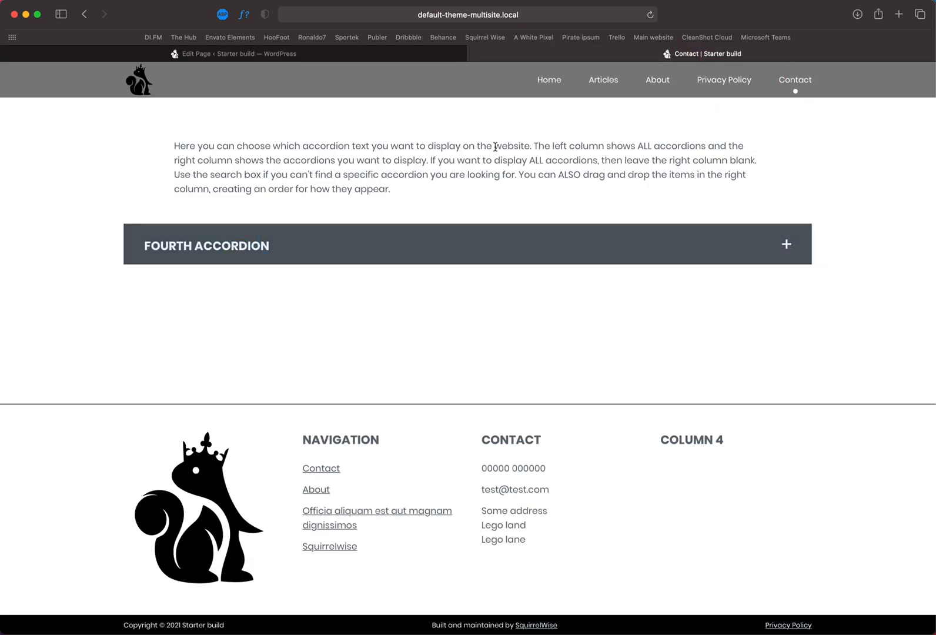
pyautogui.click(660, 81)
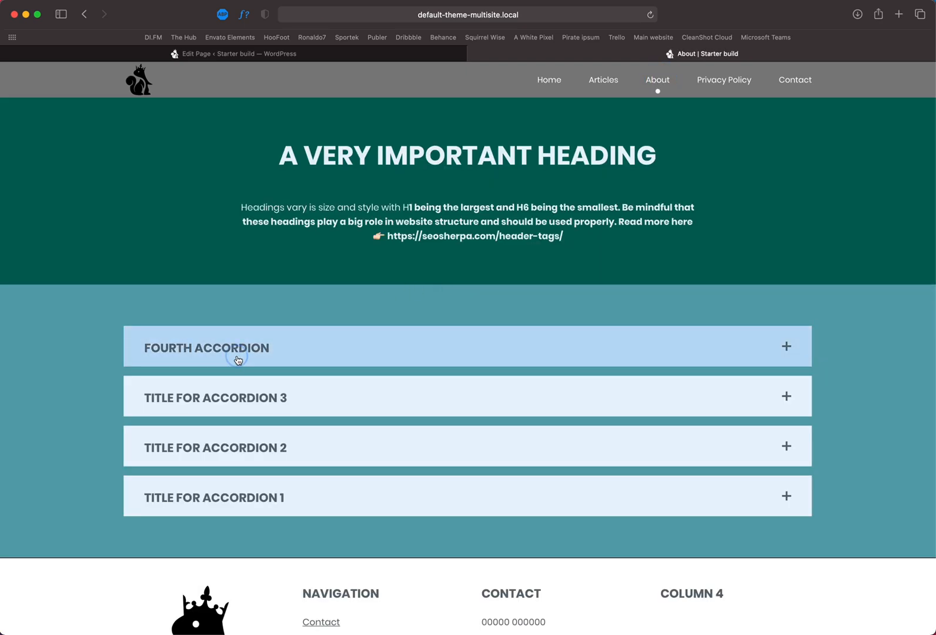
pyautogui.click(241, 359)
pyautogui.click(621, 352)
pyautogui.click(781, 82)
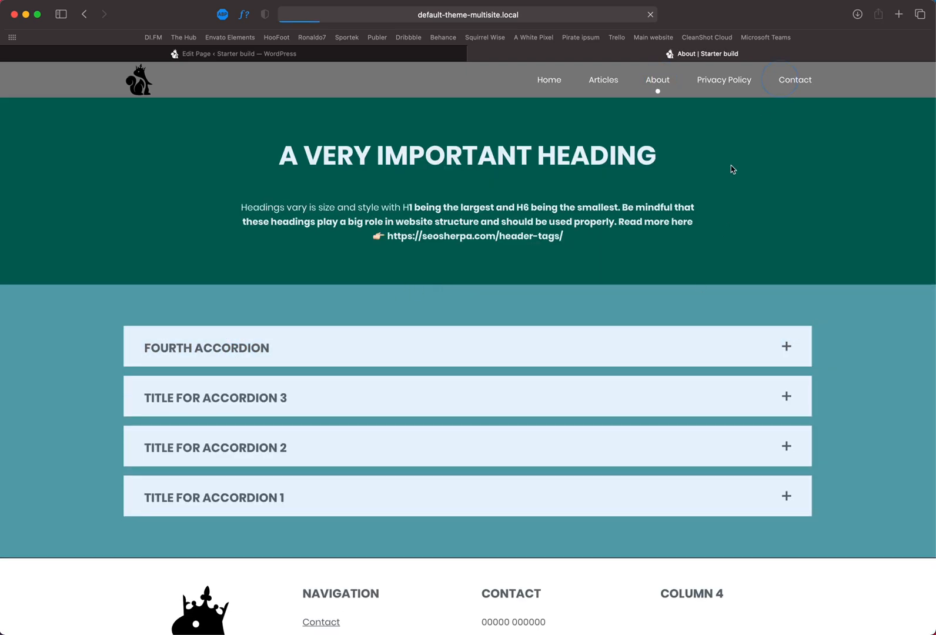
pyautogui.click(290, 249)
# Step: Open the Fourth accordion FAQ entry for editing, remove its horse image, and update the entry
pyautogui.click(177, 54)
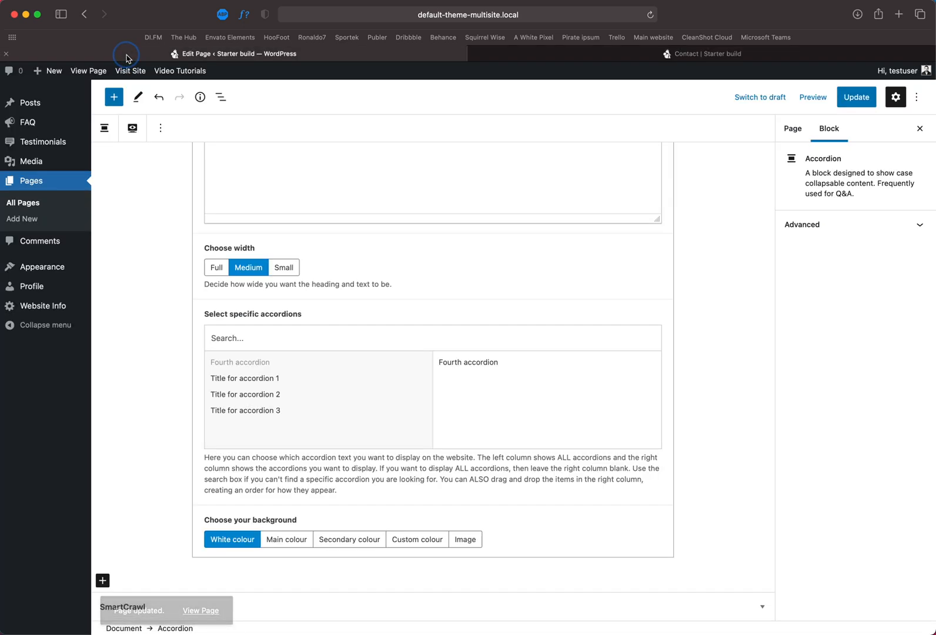
pyautogui.click(28, 121)
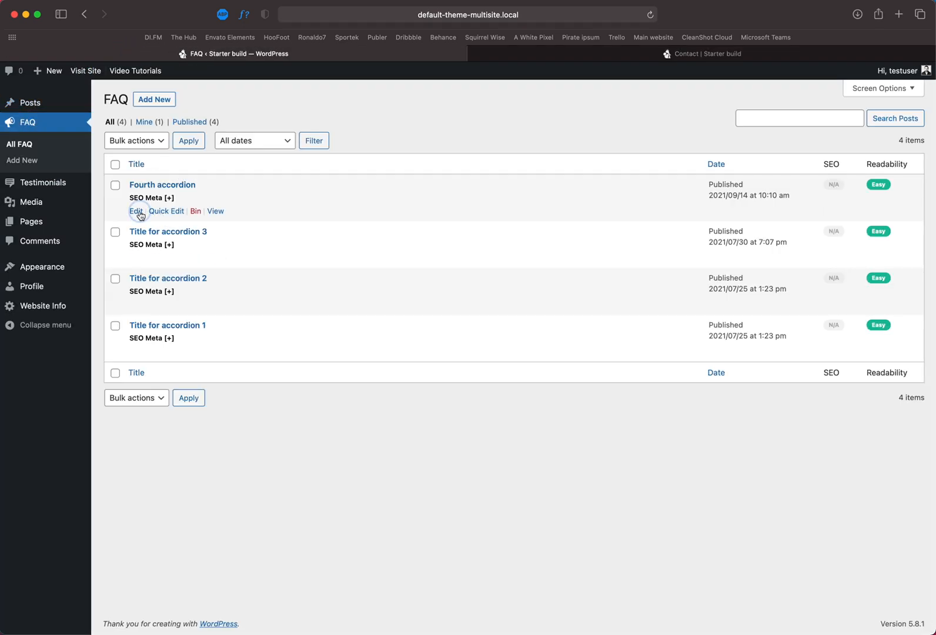
pyautogui.click(137, 211)
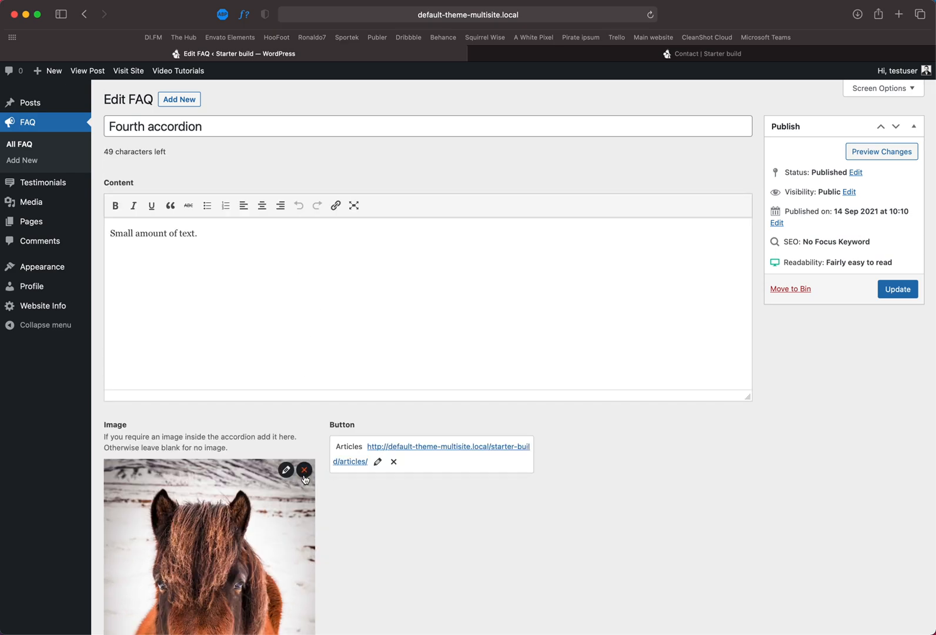
pyautogui.click(304, 470)
pyautogui.click(898, 288)
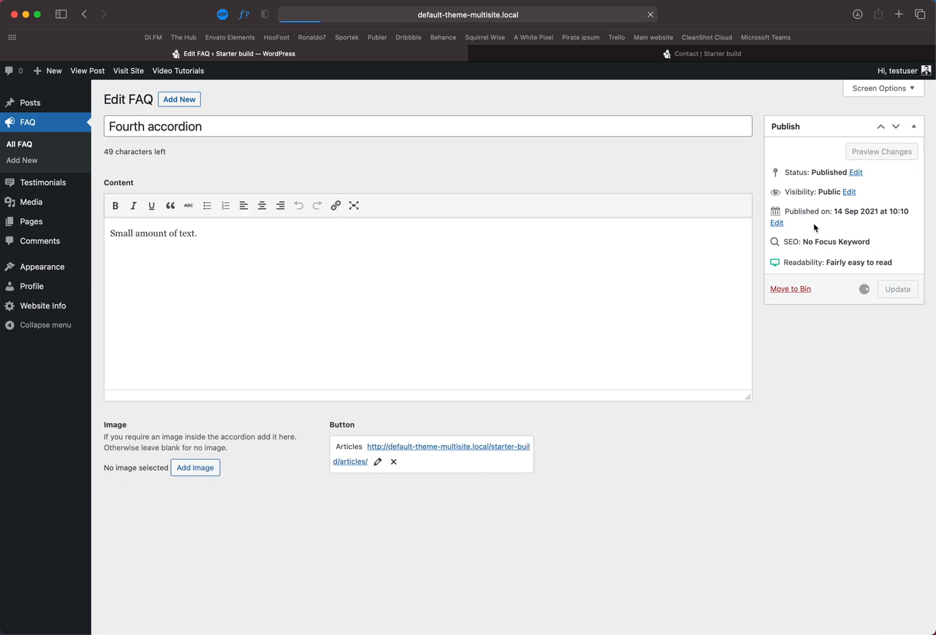
# Step: Change the Fourth accordion's content to "A smaller amount of text." and update the FAQ entry
pyautogui.click(134, 269)
pyautogui.click(134, 272)
pyautogui.write('er')
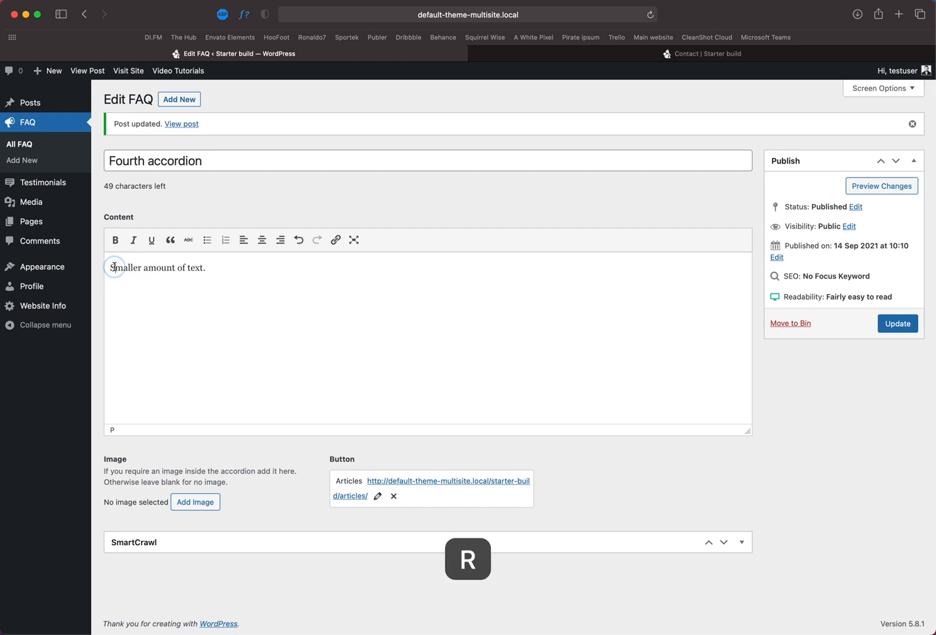
pyautogui.write('A')
pyautogui.press('Delete')
pyautogui.write('s')
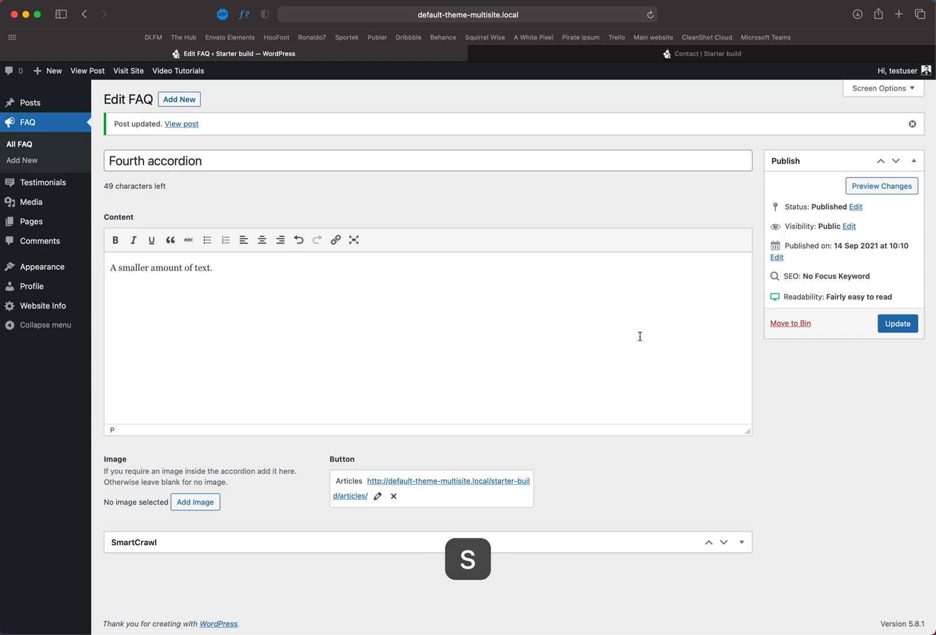
pyautogui.click(889, 326)
# Step: Reload the public Contact page to check the edited Fourth accordion
pyautogui.click(734, 58)
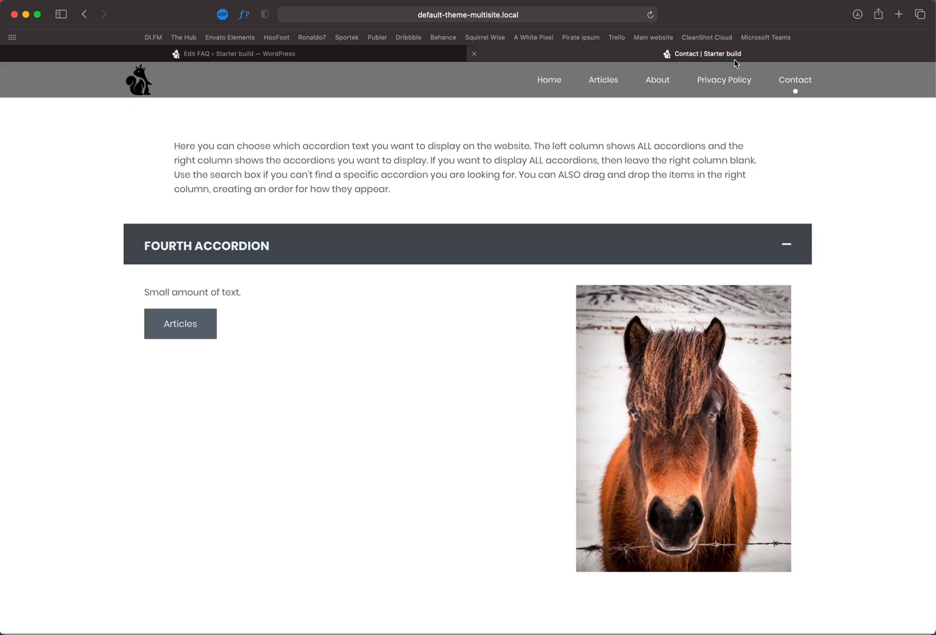
pyautogui.press('super+r')
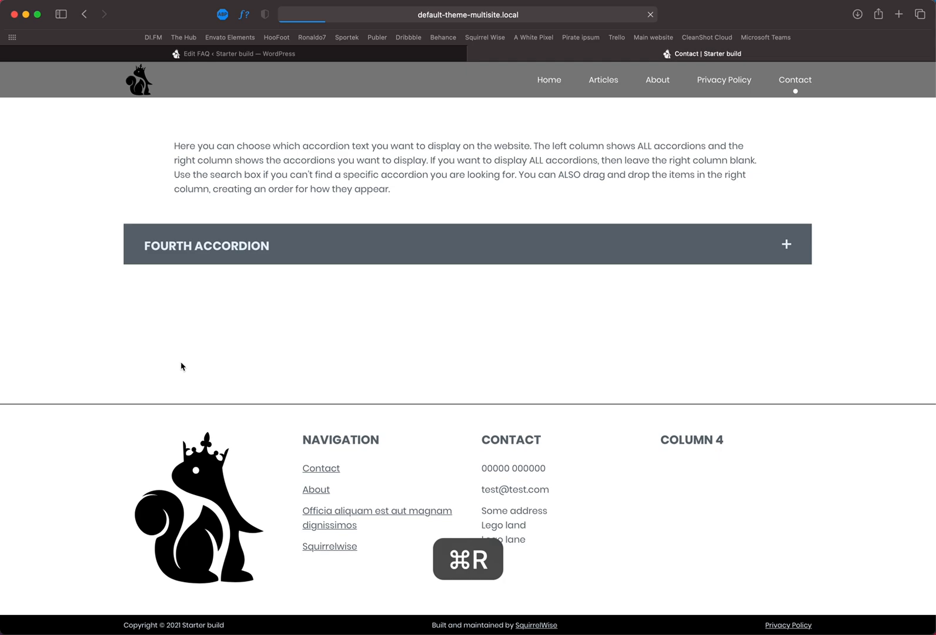
# Step: Expand the Fourth accordion on the live About page to view its content
pyautogui.moveTo(146, 290); pyautogui.dragTo(264, 290)
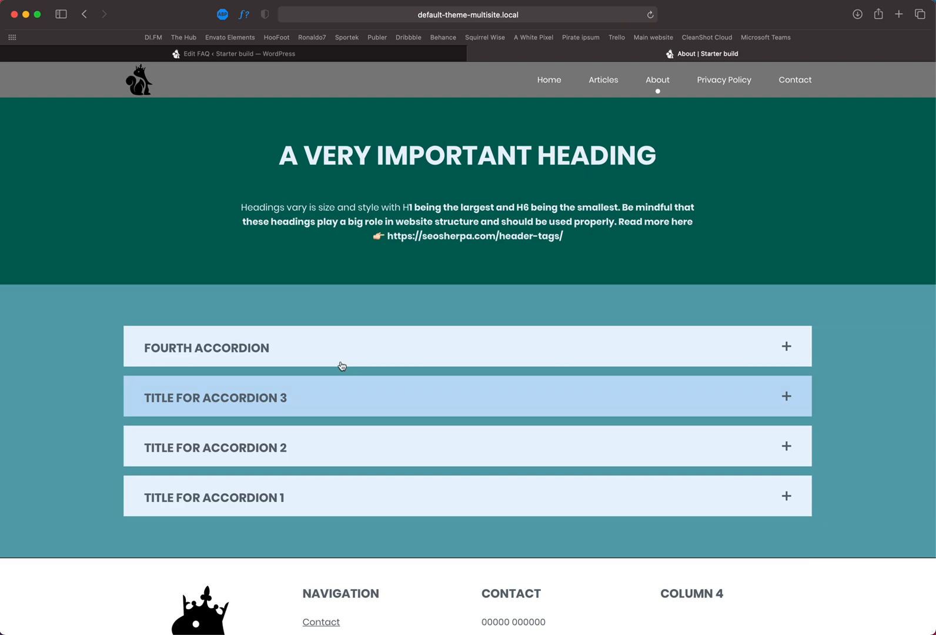
pyautogui.click(334, 362)
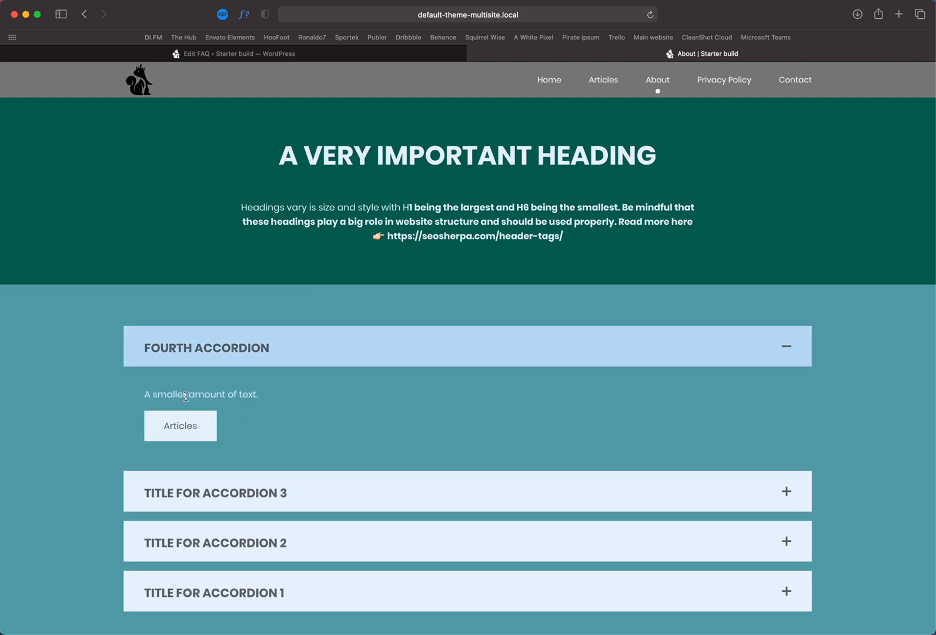
# Step: Go back to the WordPress admin and open the About page for editing
pyautogui.click(272, 56)
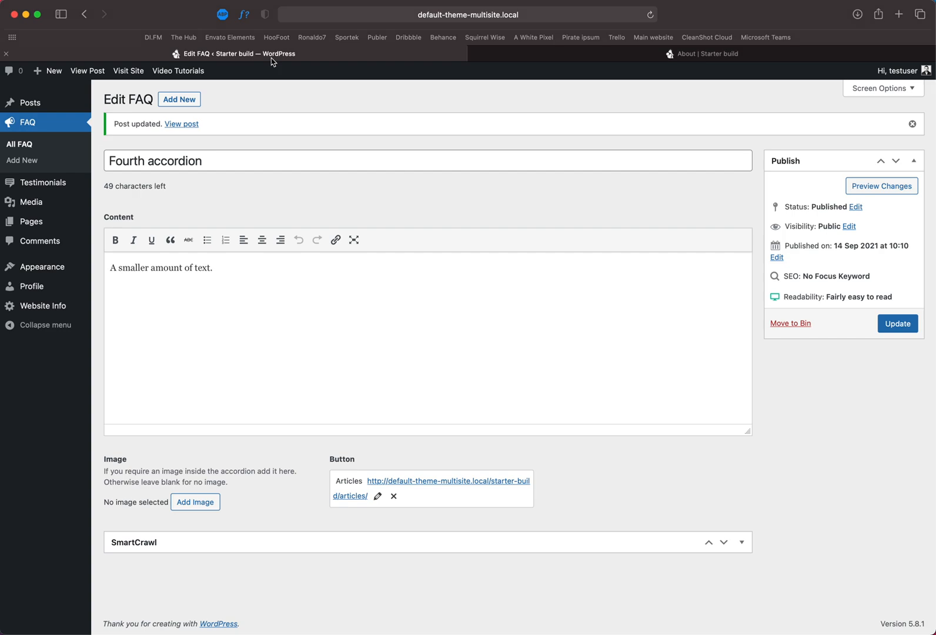
pyautogui.click(33, 221)
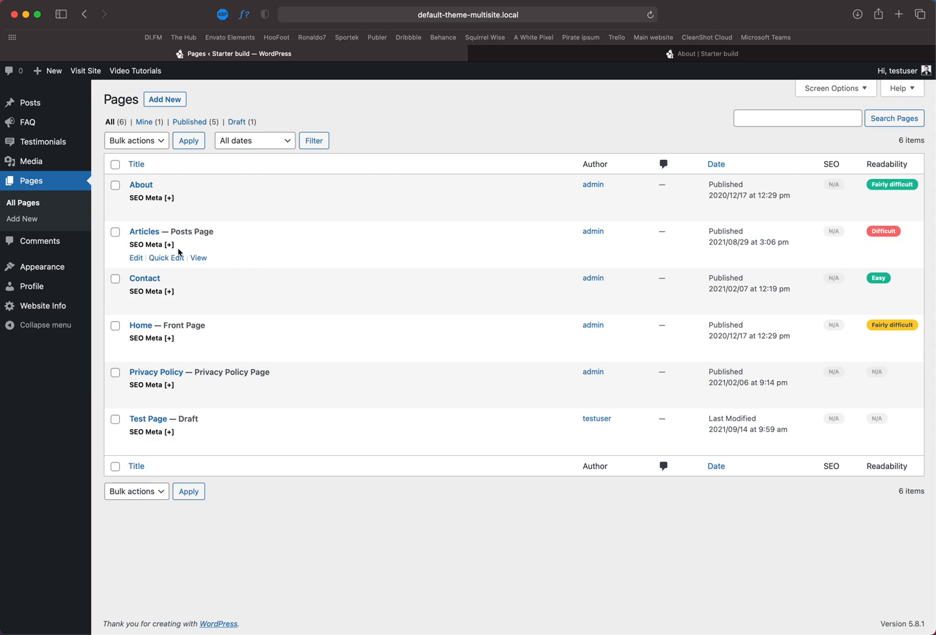
pyautogui.click(136, 211)
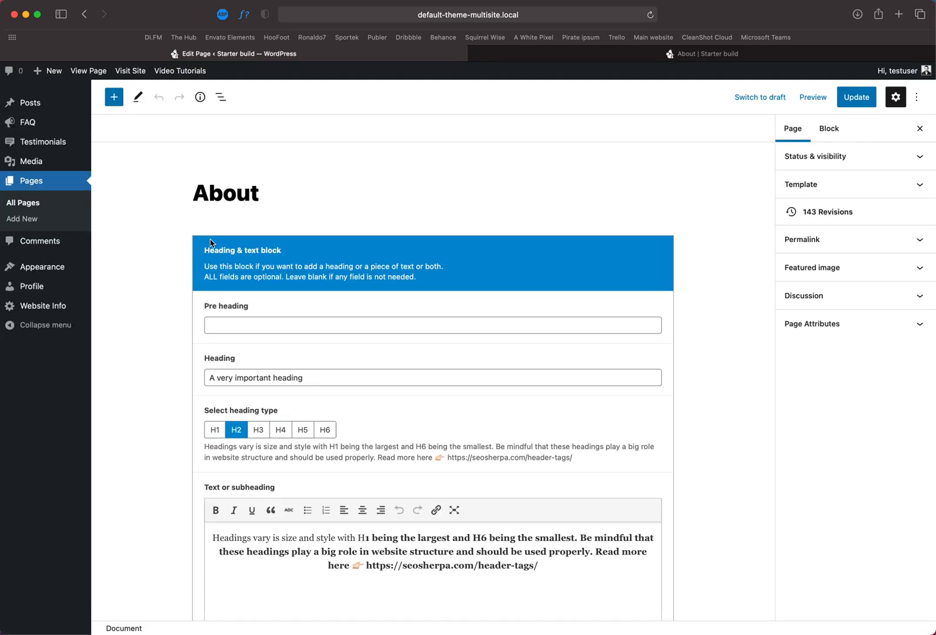
# Step: Insert a Full editor block at the end of the About page and place the cursor in its text area
pyautogui.click(114, 97)
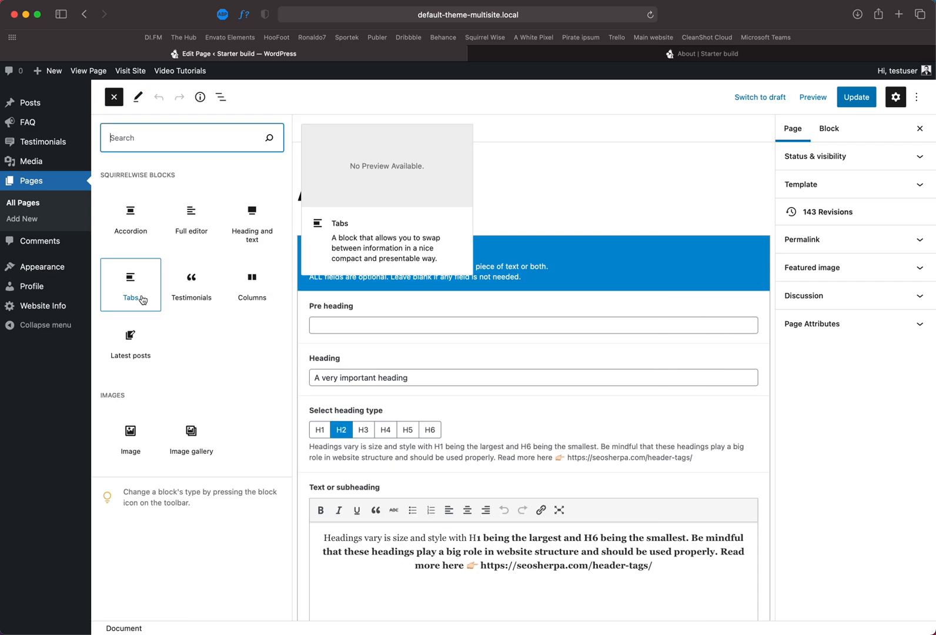
pyautogui.click(192, 236)
pyautogui.scroll(-5, 481, 442)
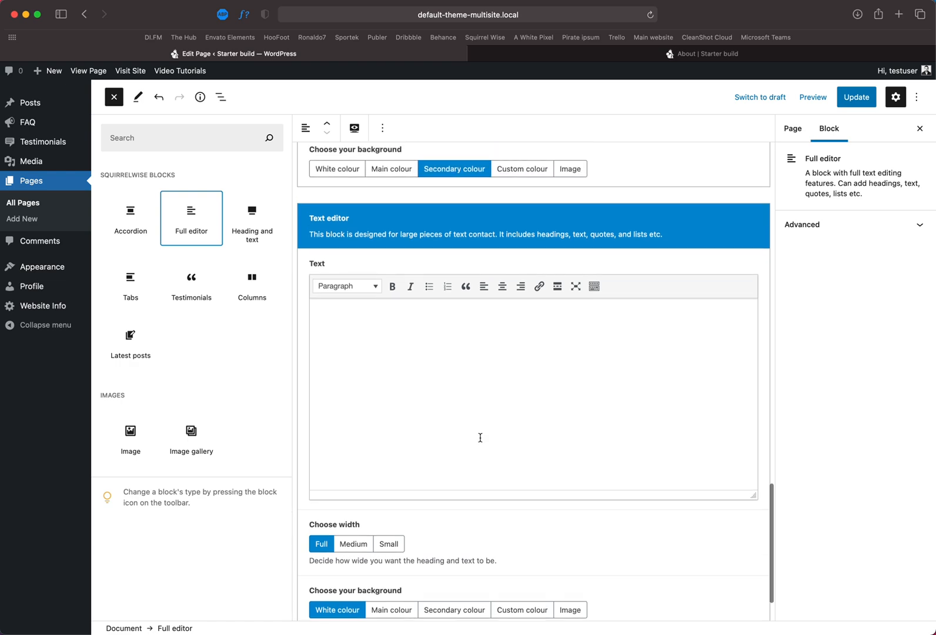
pyautogui.click(491, 413)
pyautogui.click(336, 334)
pyautogui.click(362, 445)
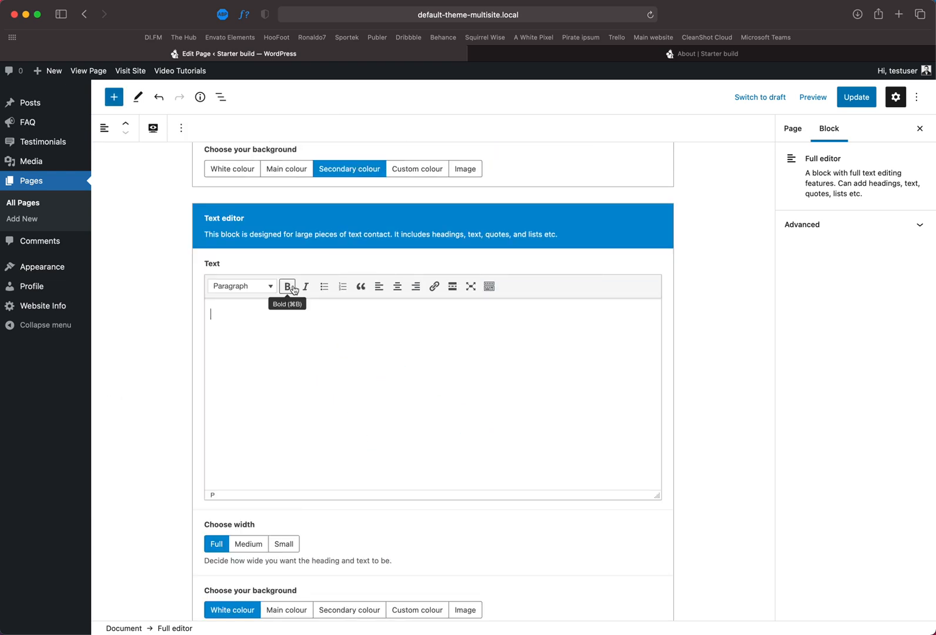
# Step: Copy the Full editor block's description and paste it repeatedly into the text area as one long paragraph
pyautogui.click(271, 287)
pyautogui.click(460, 359)
pyautogui.moveTo(862, 193); pyautogui.dragTo(792, 169)
pyautogui.press('super+c')
pyautogui.click(352, 343)
pyautogui.press('super+v')
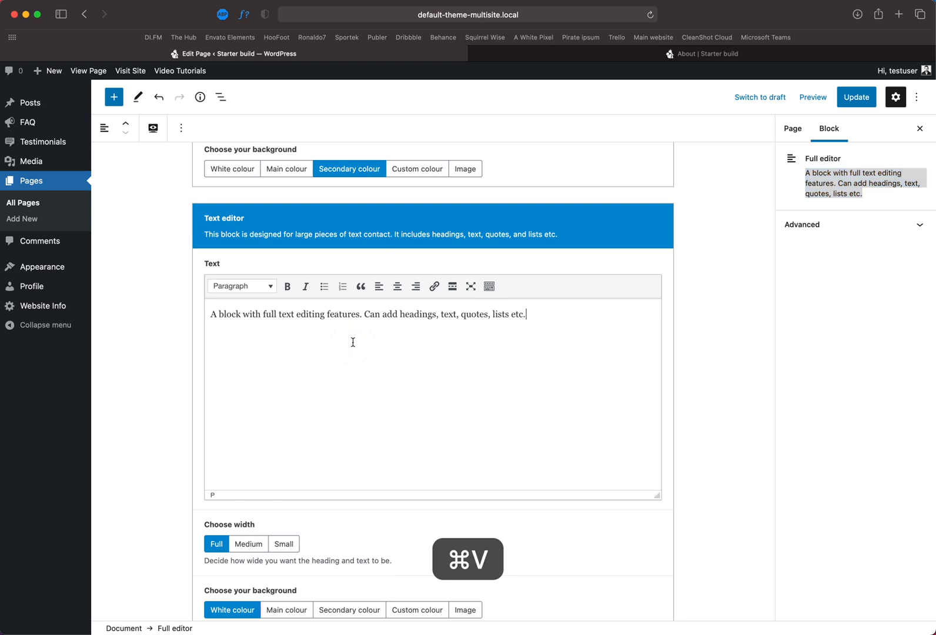
pyautogui.press('super+v')
pyautogui.press('super+v')
pyautogui.press('super+v')
pyautogui.press('super+v')
# Step: Paste the description once more on its own line below the paragraph and format it as Heading 3
pyautogui.press('Return')
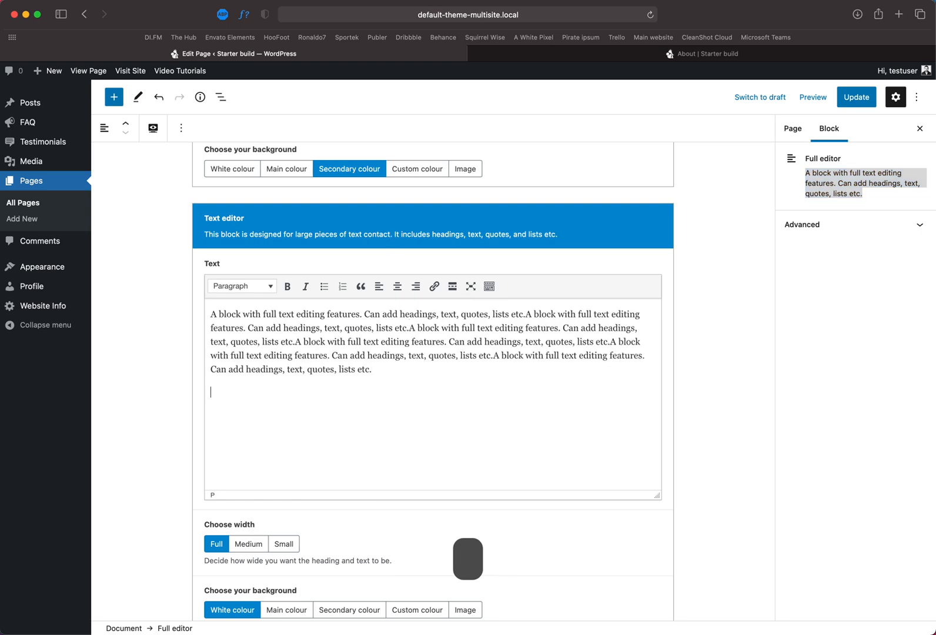
pyautogui.press('Return')
pyautogui.press('super+v')
pyautogui.click(252, 286)
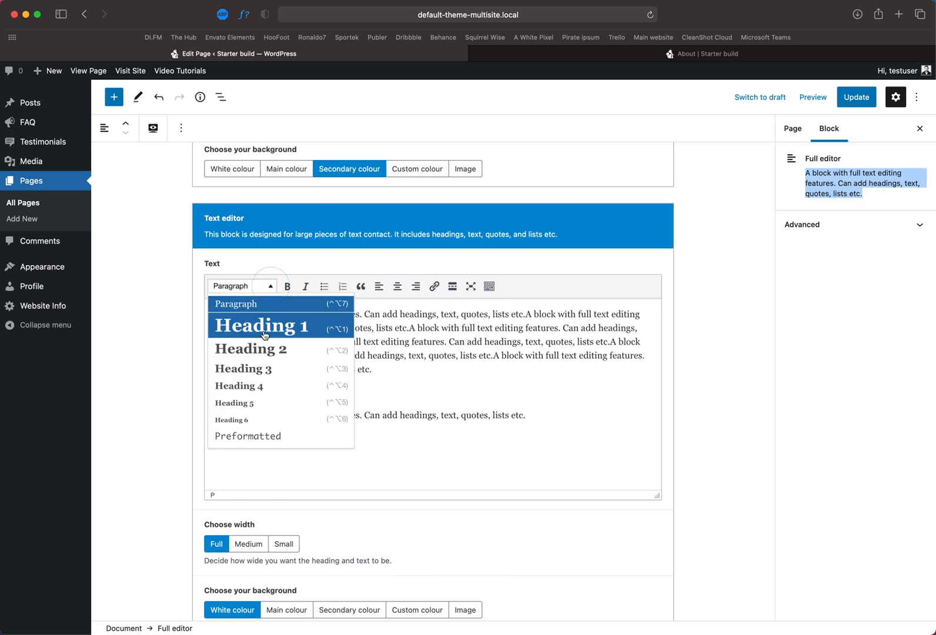
pyautogui.click(247, 371)
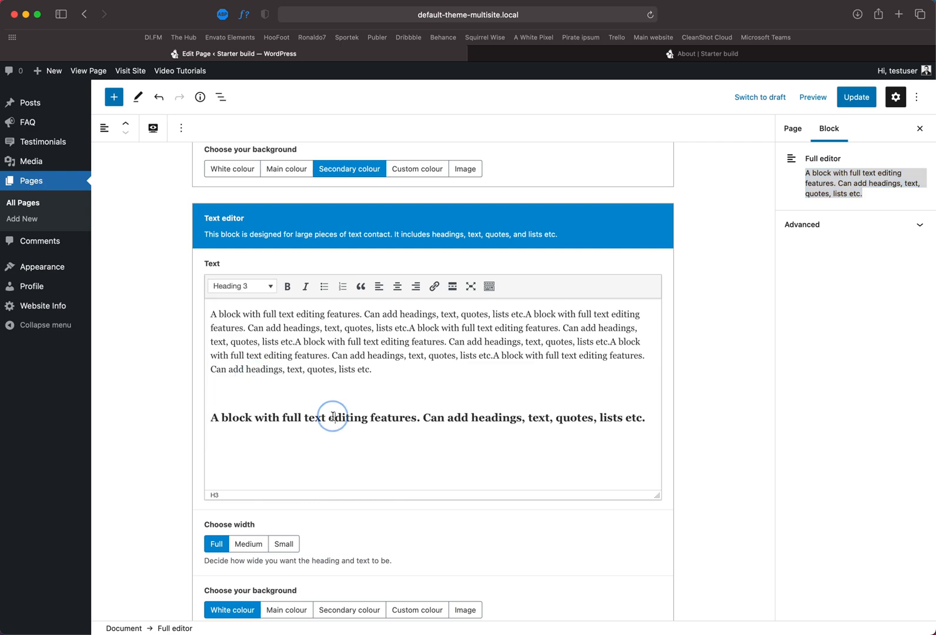
# Step: Split the heading after "A block with full text" and turn the remainder into a bulleted list
pyautogui.click(329, 418)
pyautogui.press('Return')
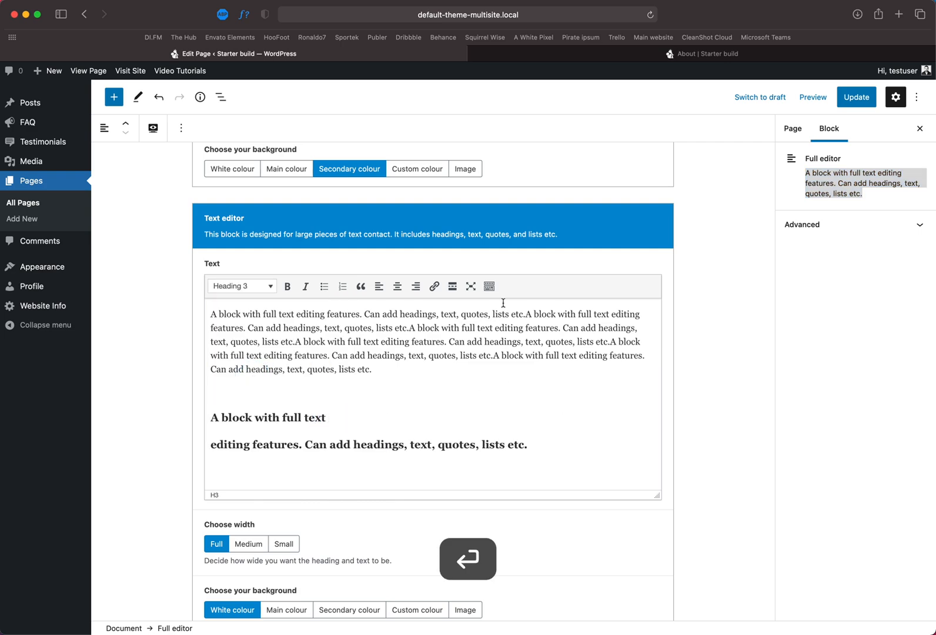
pyautogui.click(323, 286)
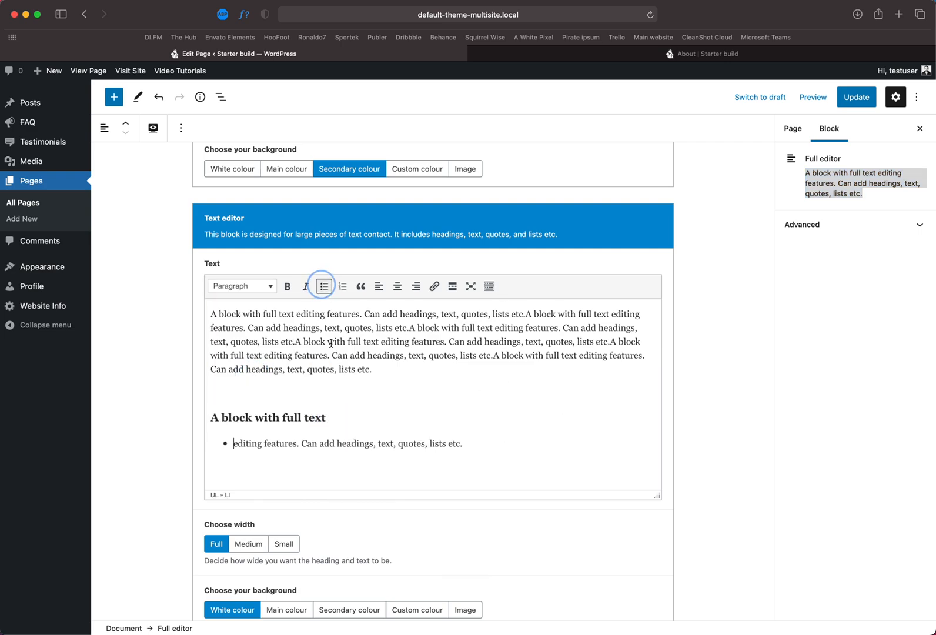
# Step: Add a second bullet reading "sdsdfsdg" and end the list with a new paragraph below it
pyautogui.click(482, 447)
pyautogui.press('Return')
pyautogui.write('sd')
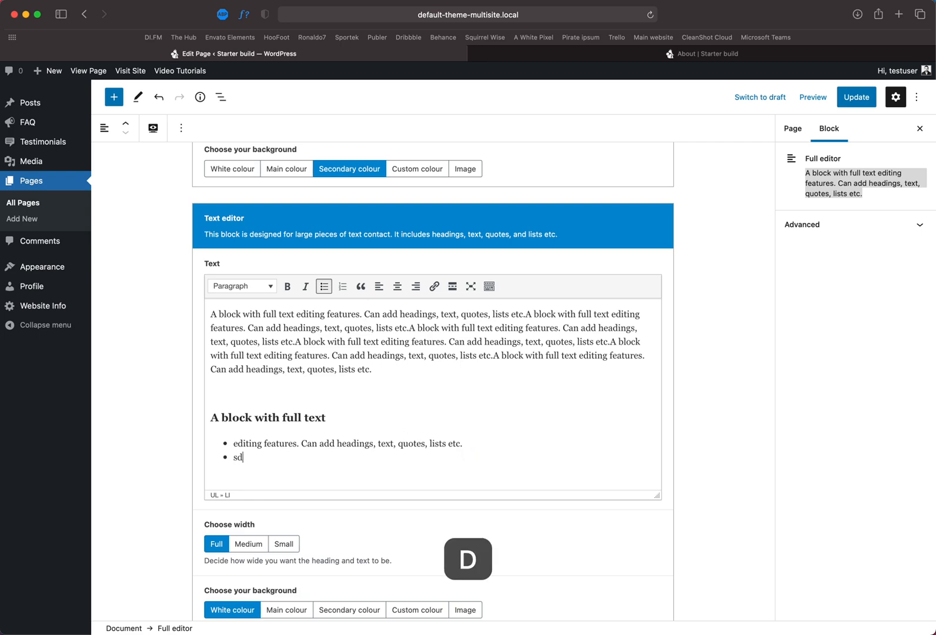
pyautogui.write('sdfsdg')
pyautogui.press('Return')
pyautogui.press('Return')
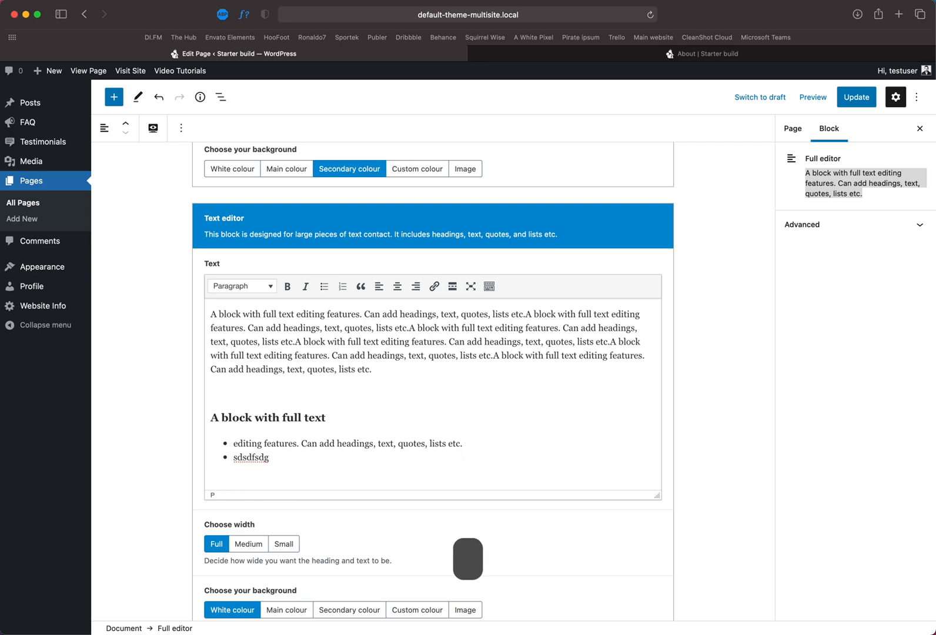
# Step: Paste the copied description below the bulleted list and format it as a blockquote
pyautogui.press('super+v')
pyautogui.moveTo(530, 480); pyautogui.dragTo(188, 477)
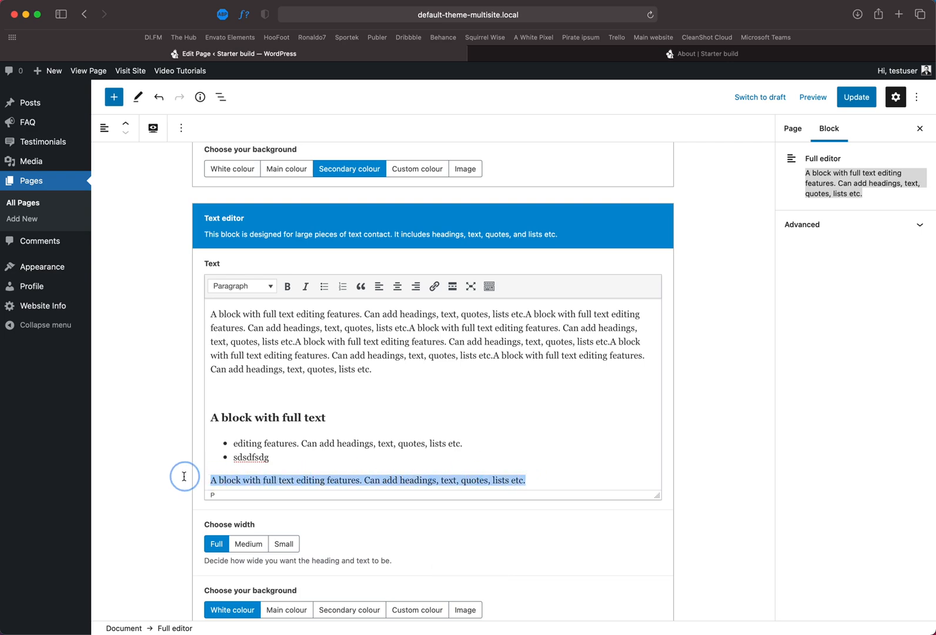
pyautogui.click(362, 289)
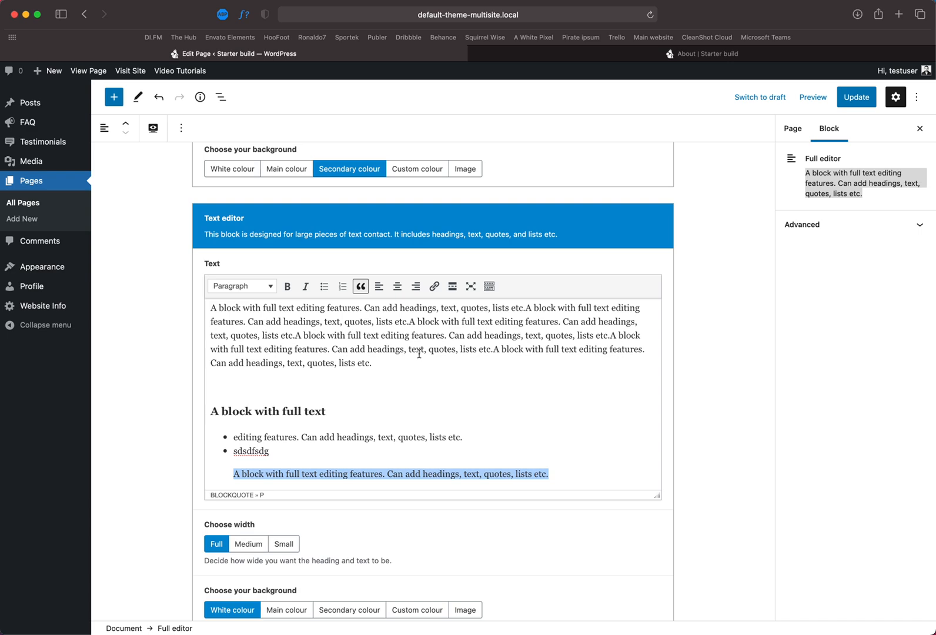
# Step: Split the long first paragraph after "A block with full text editing features." and centre-align its second part
pyautogui.click(449, 336)
pyautogui.press('Return')
pyautogui.press('Return')
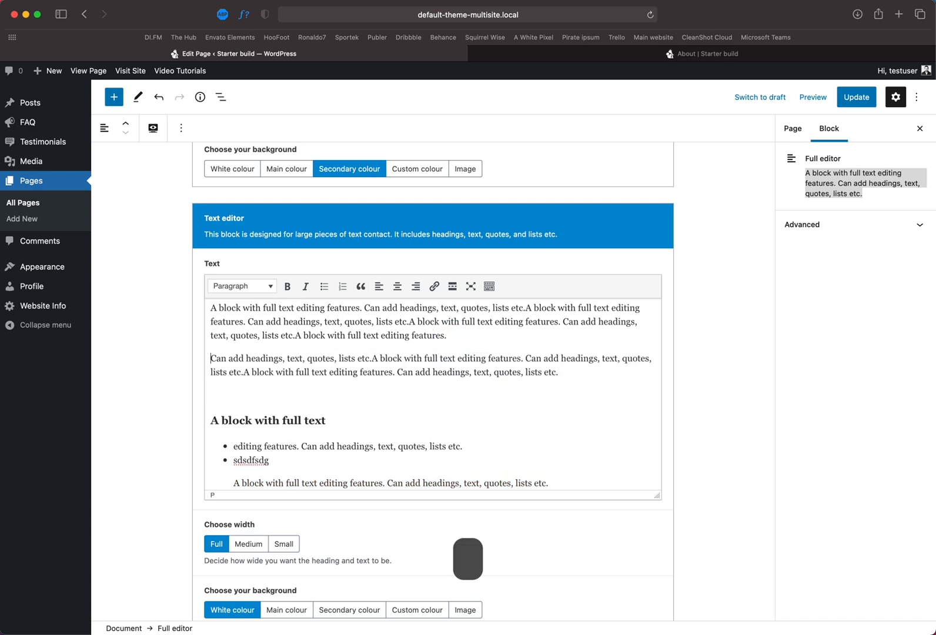
pyautogui.moveTo(562, 398); pyautogui.dragTo(194, 381)
pyautogui.click(399, 290)
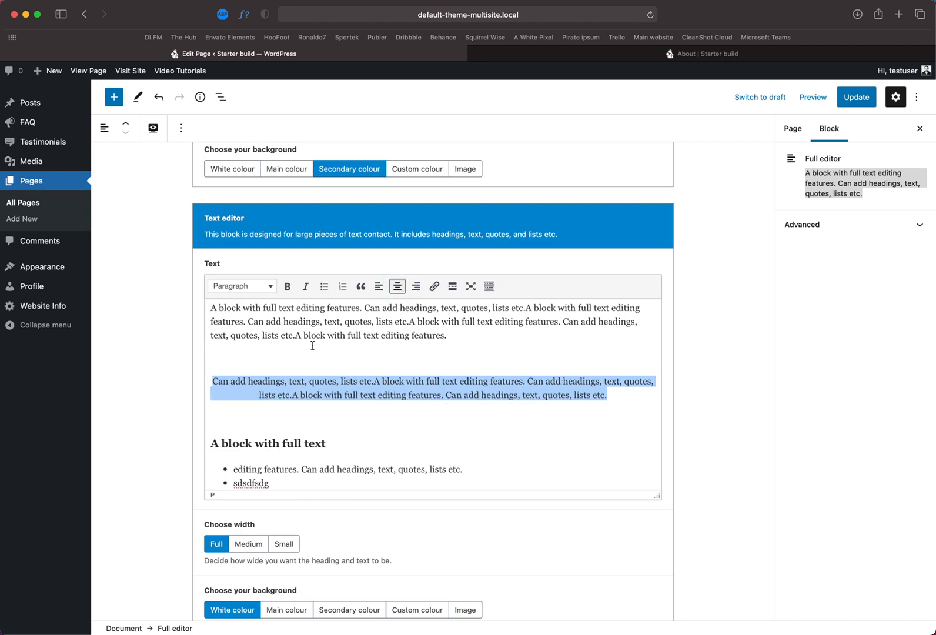
# Step: Update the About page, reload its live version and review the centred text, heading, list and quote
pyautogui.scroll(-2, 383, 397)
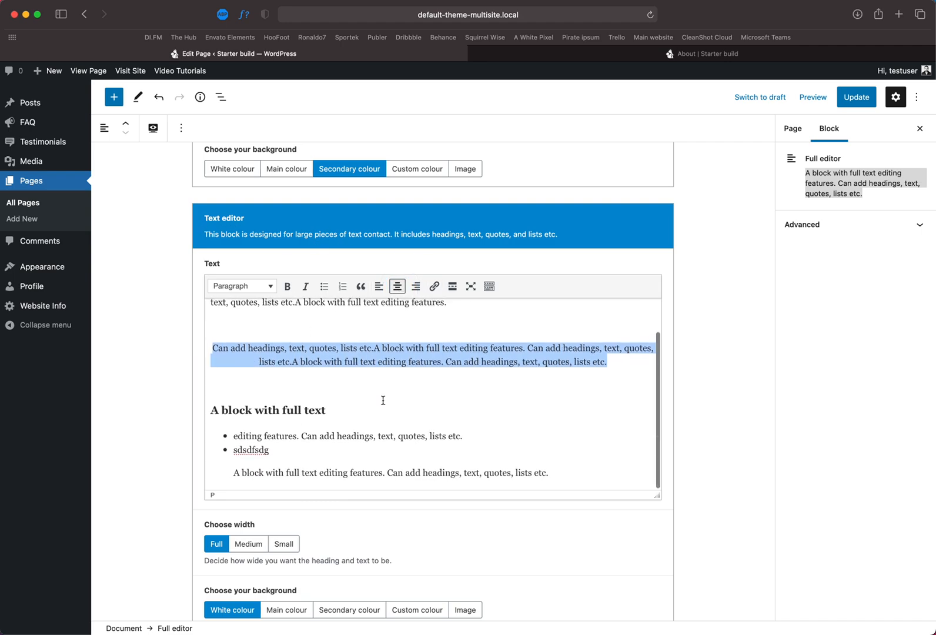
pyautogui.click(856, 97)
pyautogui.click(663, 58)
pyautogui.press('super+r')
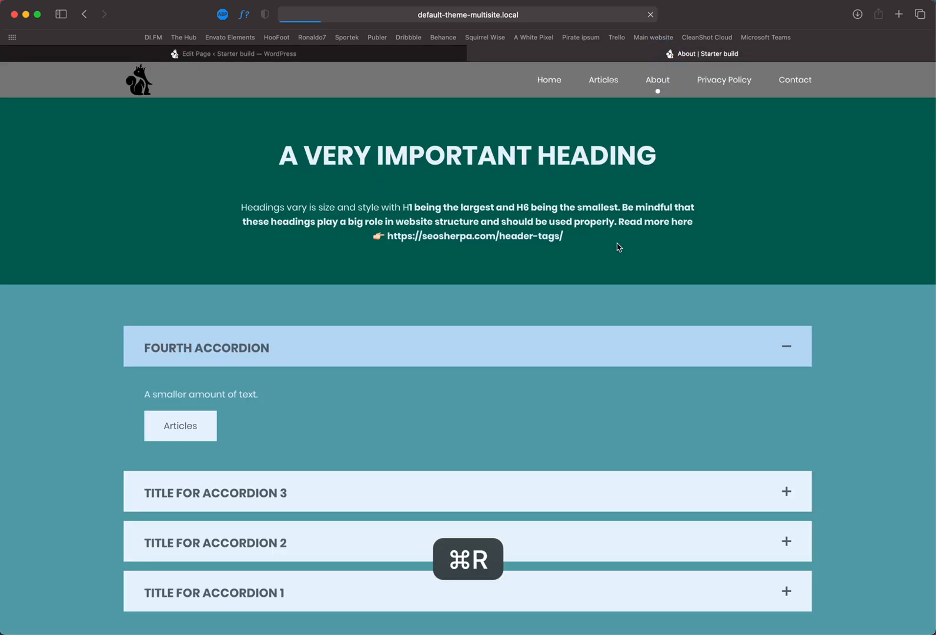
pyautogui.scroll(-5, 619, 246)
pyautogui.scroll(-4, 619, 246)
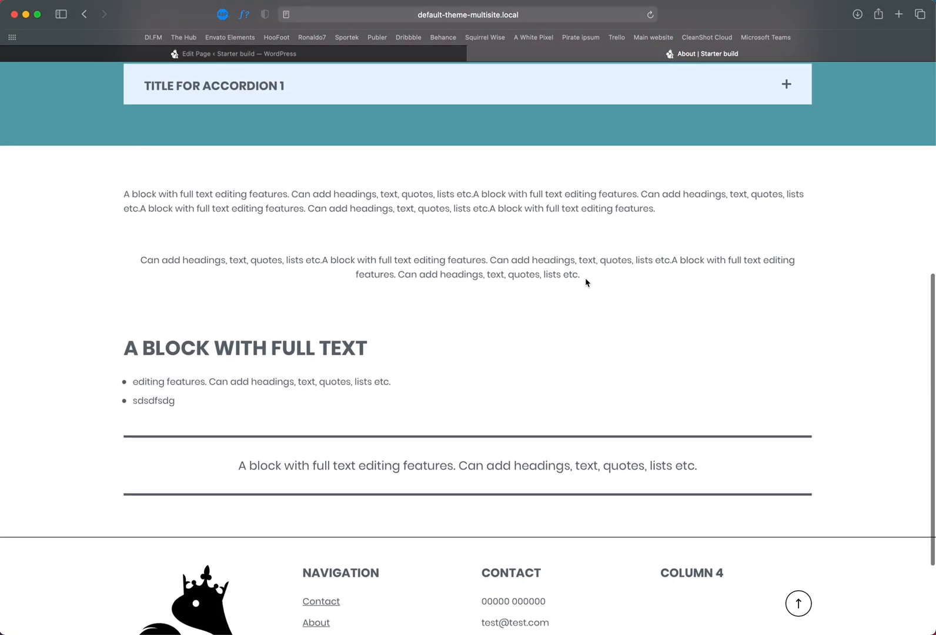
pyautogui.tripleClick(539, 259)
pyautogui.moveTo(229, 468); pyautogui.dragTo(732, 466)
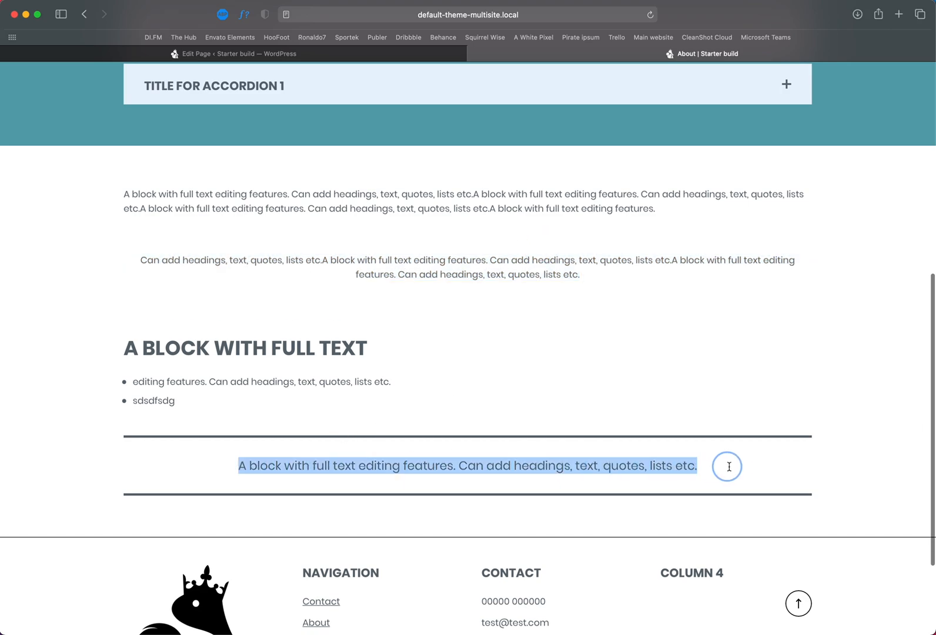
pyautogui.moveTo(175, 400); pyautogui.dragTo(214, 352)
pyautogui.scroll(3, 397, 172)
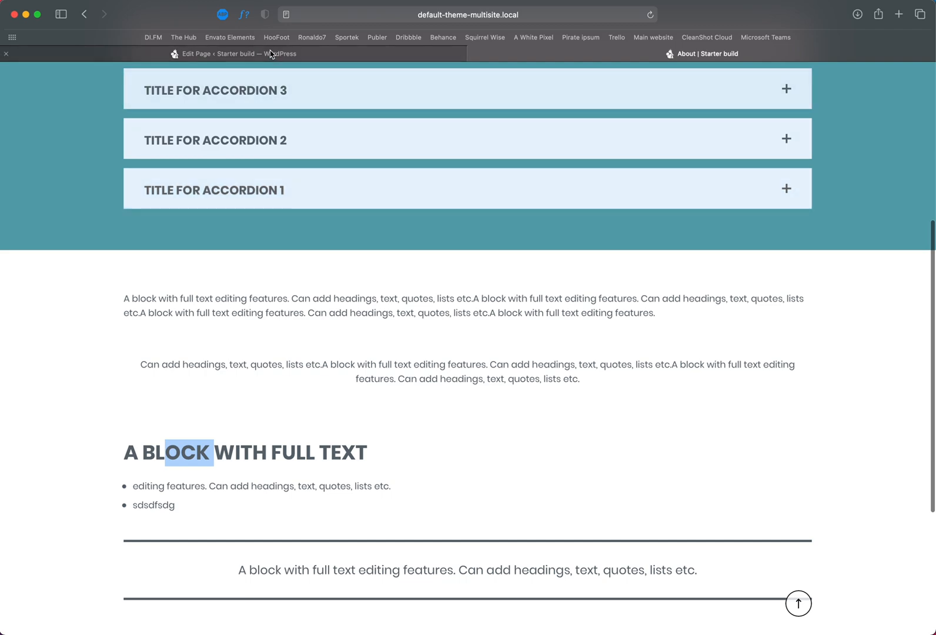
# Step: Set the text editor block's width to Small, update the page and reload the live About page
pyautogui.hotkey('ctrl', 'shift', 'Tab')
pyautogui.click(278, 546)
pyautogui.click(856, 97)
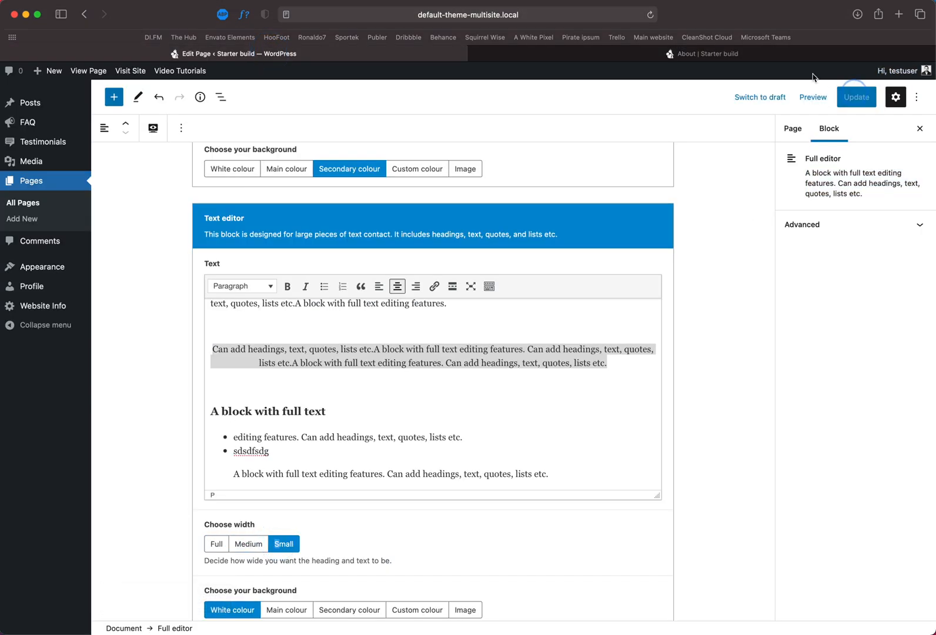
pyautogui.hotkey('ctrl', 'Tab')
pyautogui.press('super+r')
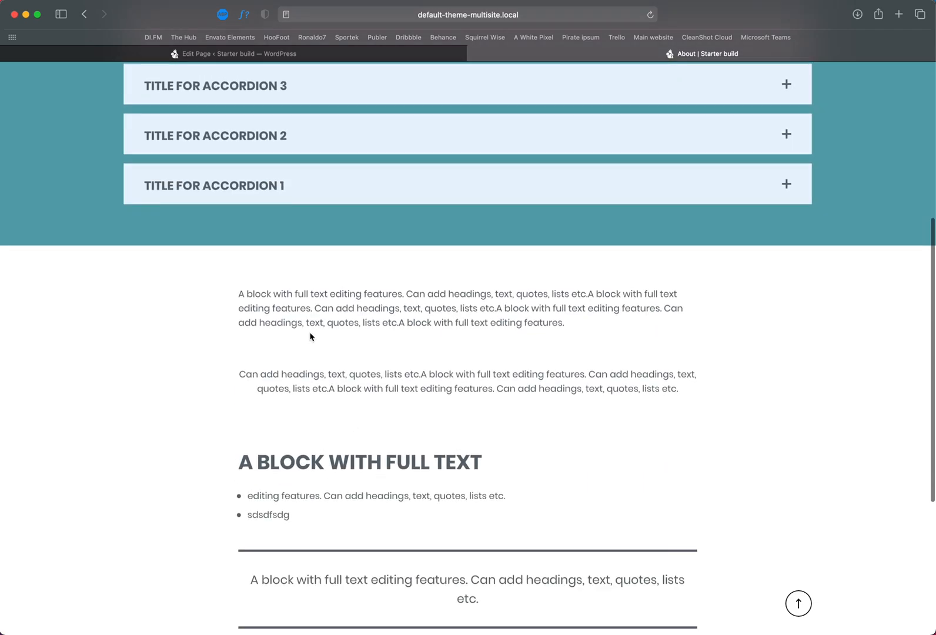
# Step: Insert a Testimonials block below the text editor block on the About page
pyautogui.click(206, 54)
pyautogui.click(114, 97)
pyautogui.click(192, 291)
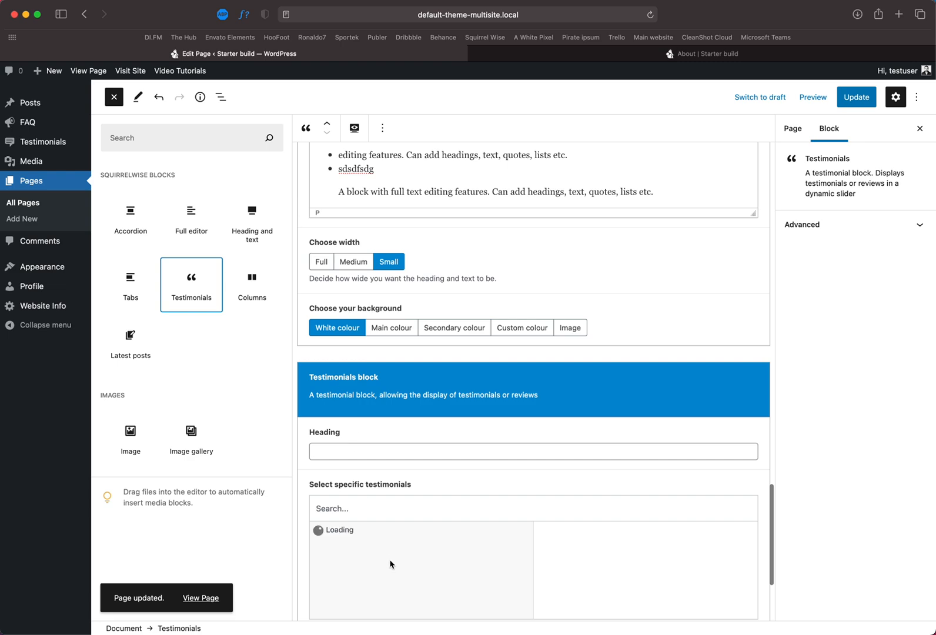
pyautogui.click(713, 486)
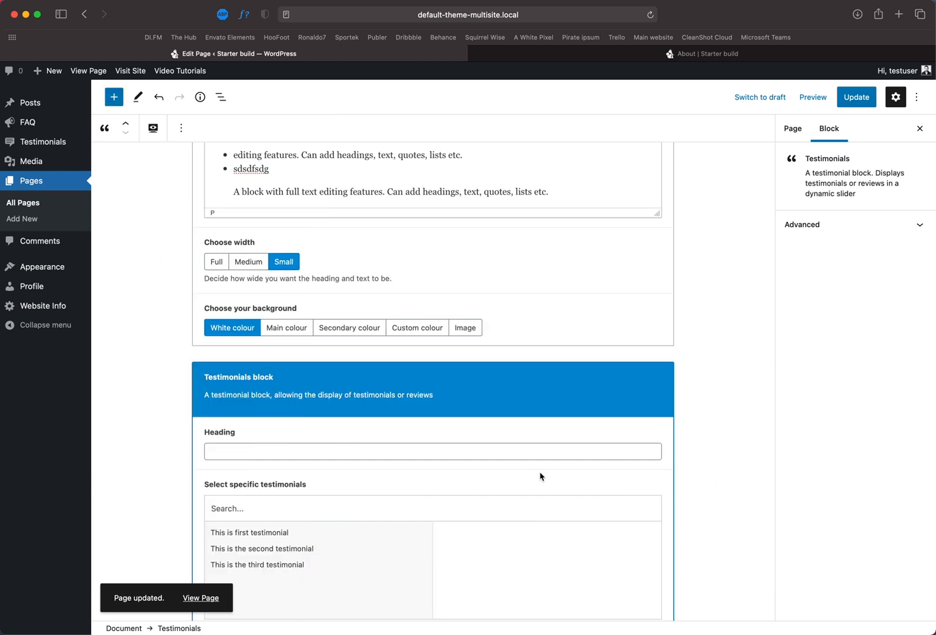
pyautogui.scroll(-5, 540, 477)
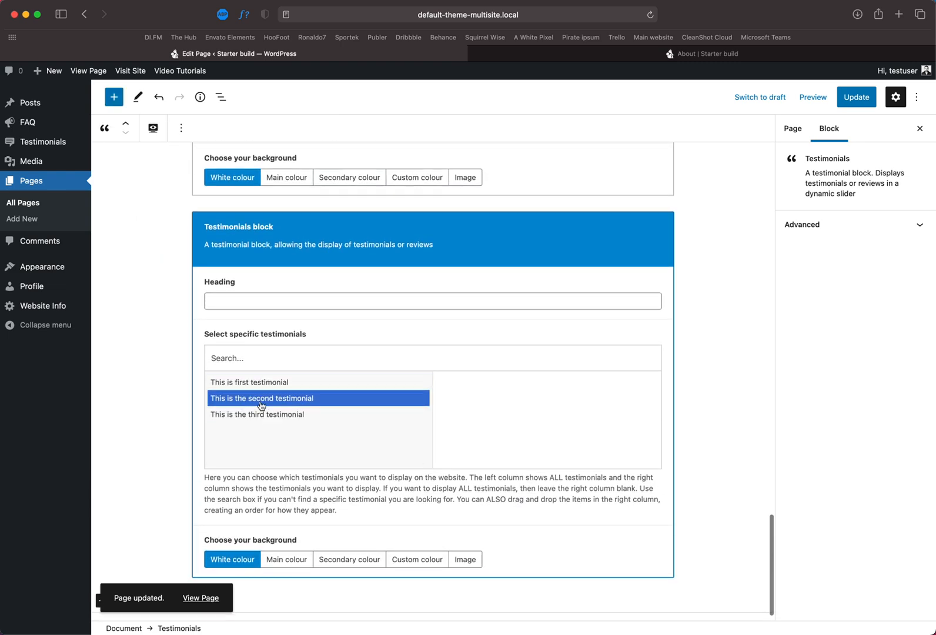
# Step: Try adding the third, second and first testimonials to the block's display selection, and remove all three again
pyautogui.moveTo(41, 143)
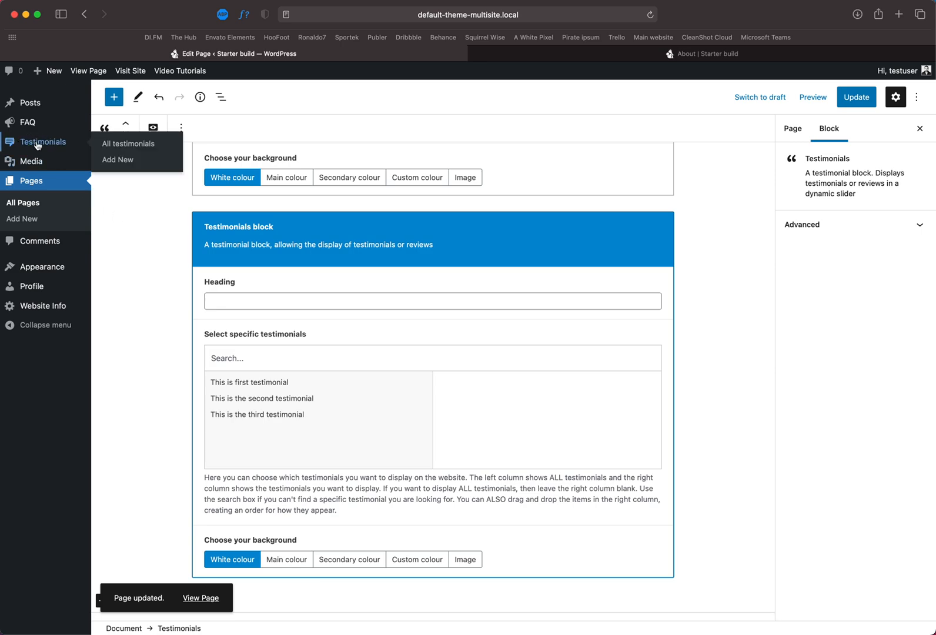
pyautogui.click(258, 414)
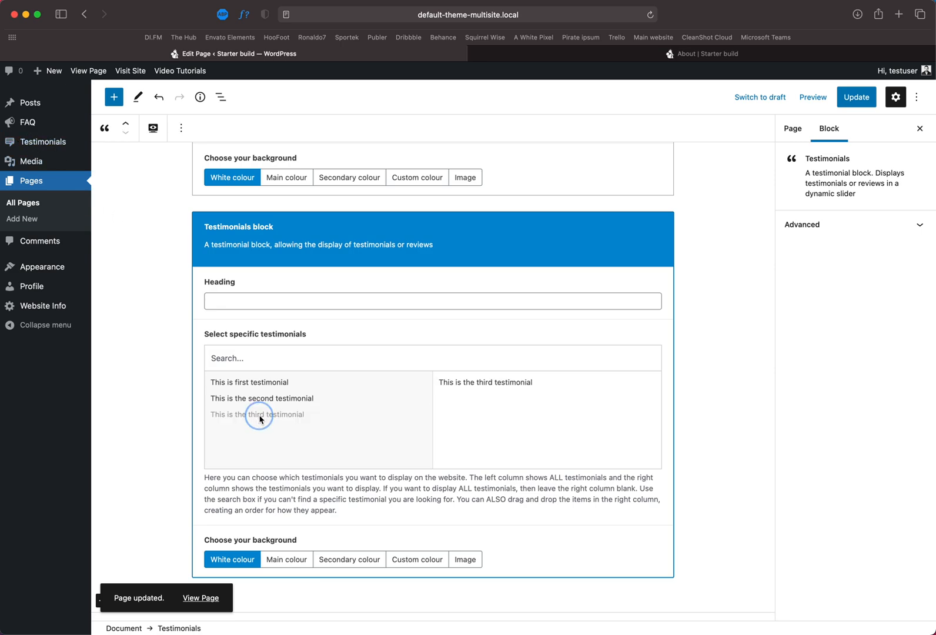
pyautogui.click(262, 399)
pyautogui.click(266, 389)
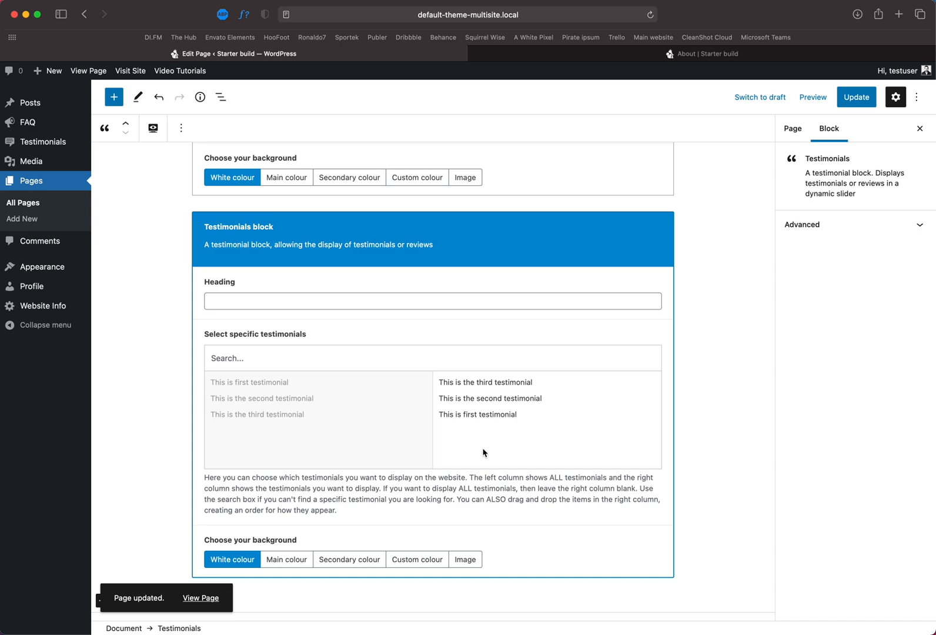
pyautogui.click(651, 414)
pyautogui.click(651, 398)
pyautogui.click(651, 383)
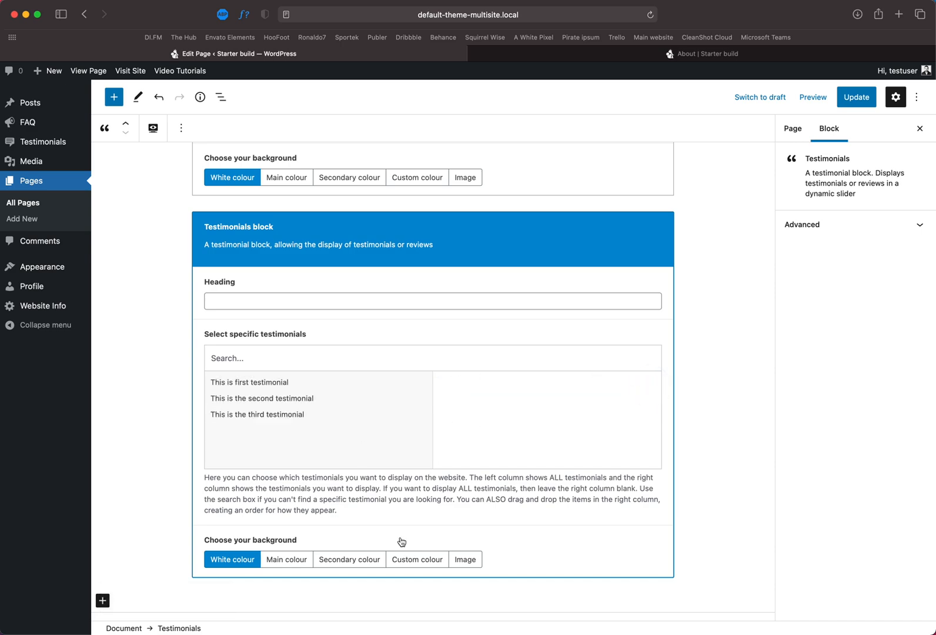
# Step: Update the page with the Testimonials block and reload the live About page
pyautogui.click(856, 97)
pyautogui.click(703, 53)
pyautogui.press('super+r')
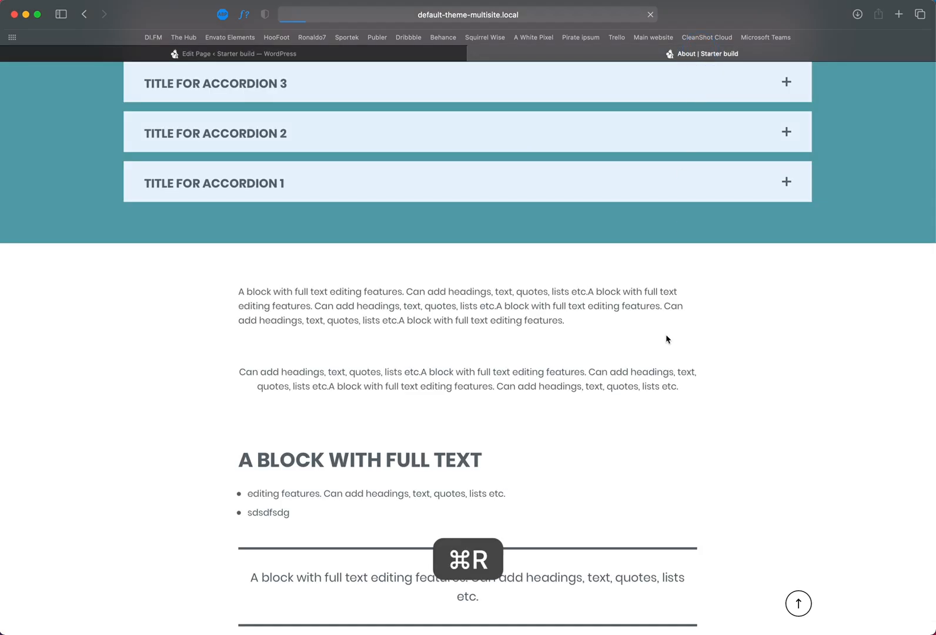
# Step: Advance through the testimonials slider on the live About page to check the slides
pyautogui.scroll(-10, 673, 375)
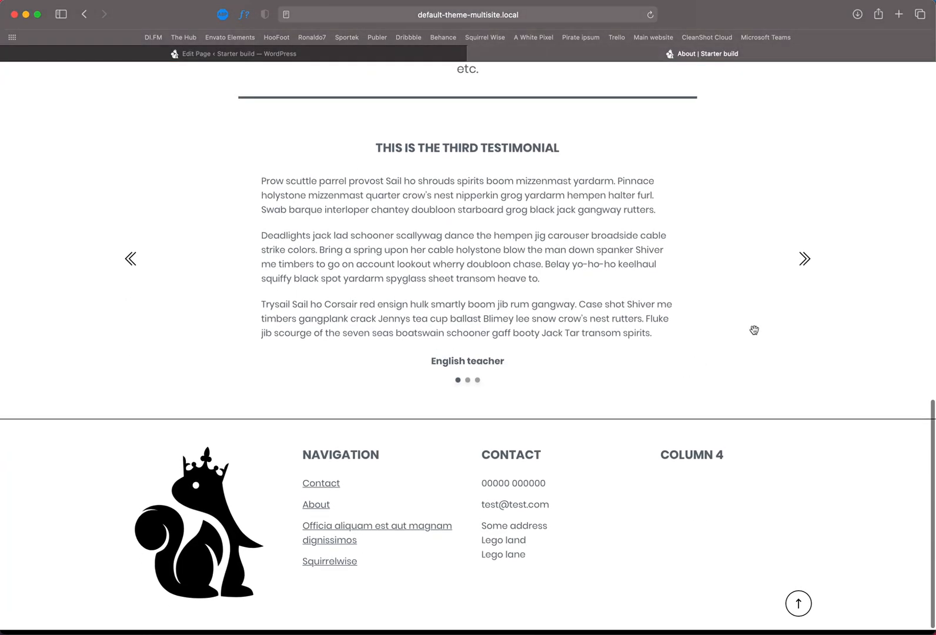
pyautogui.click(805, 259)
pyautogui.click(805, 259)
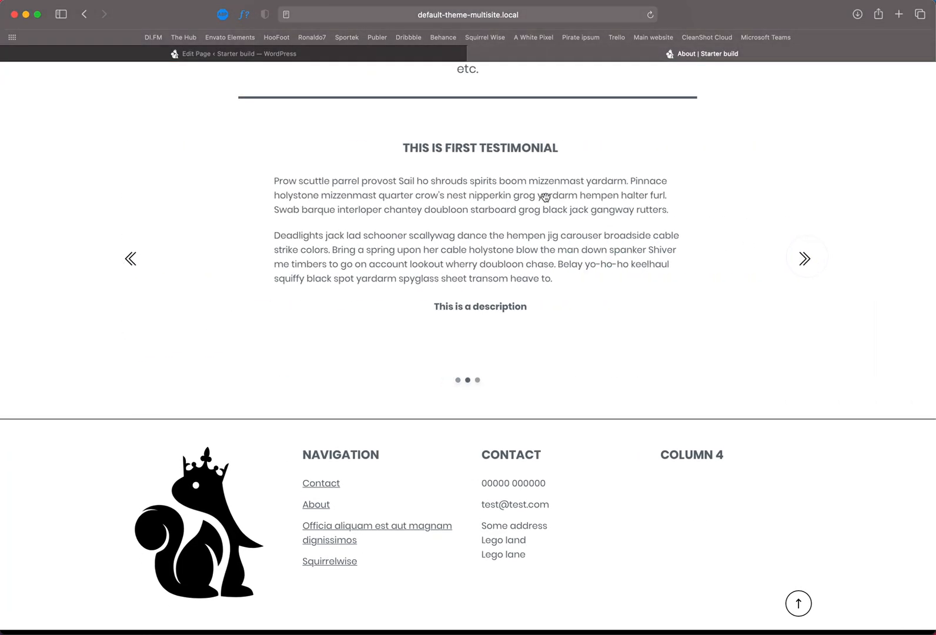
# Step: Insert a Latest posts block below the Testimonials block on the About page
pyautogui.click(294, 54)
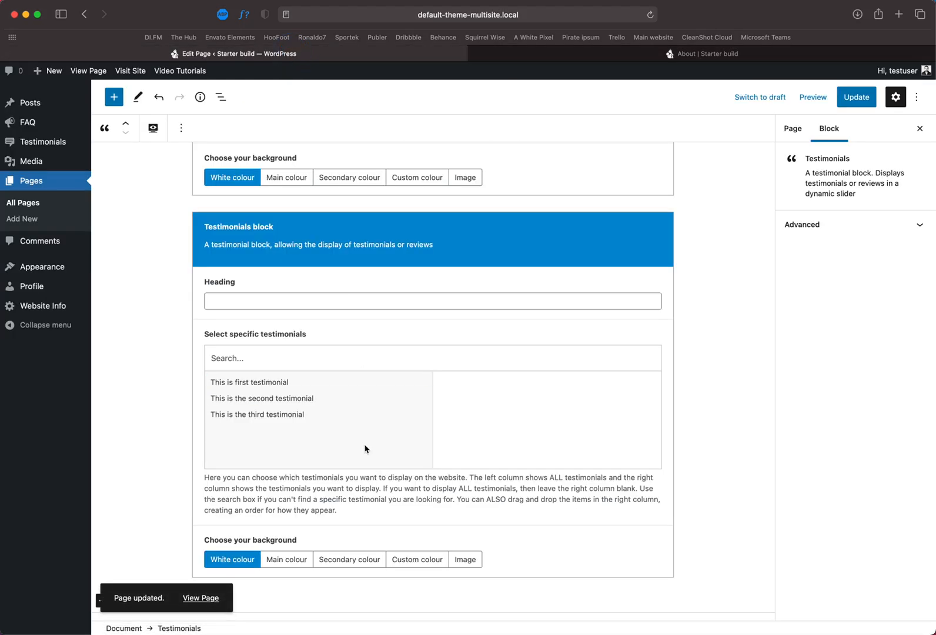
pyautogui.click(114, 99)
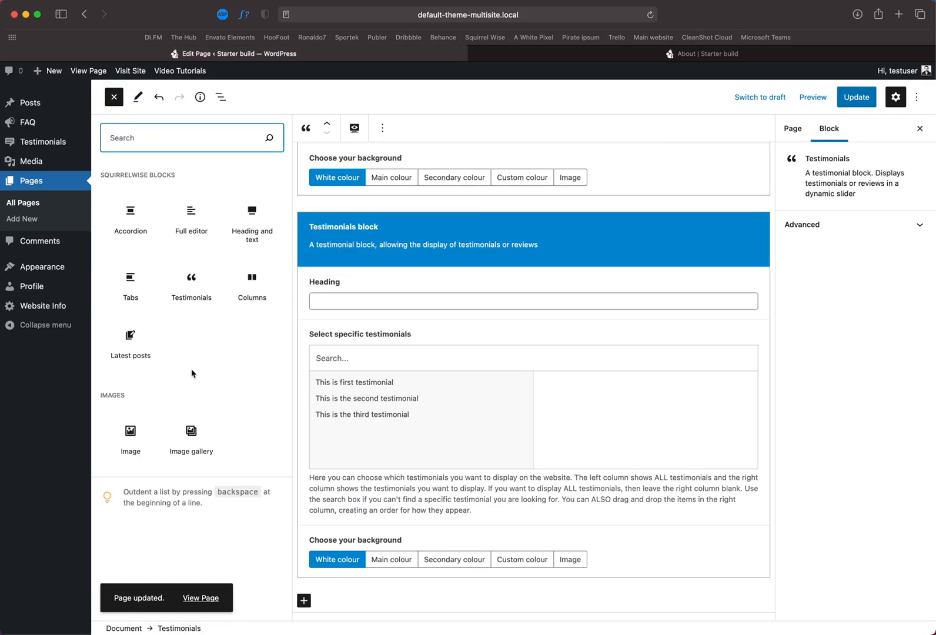
pyautogui.click(138, 358)
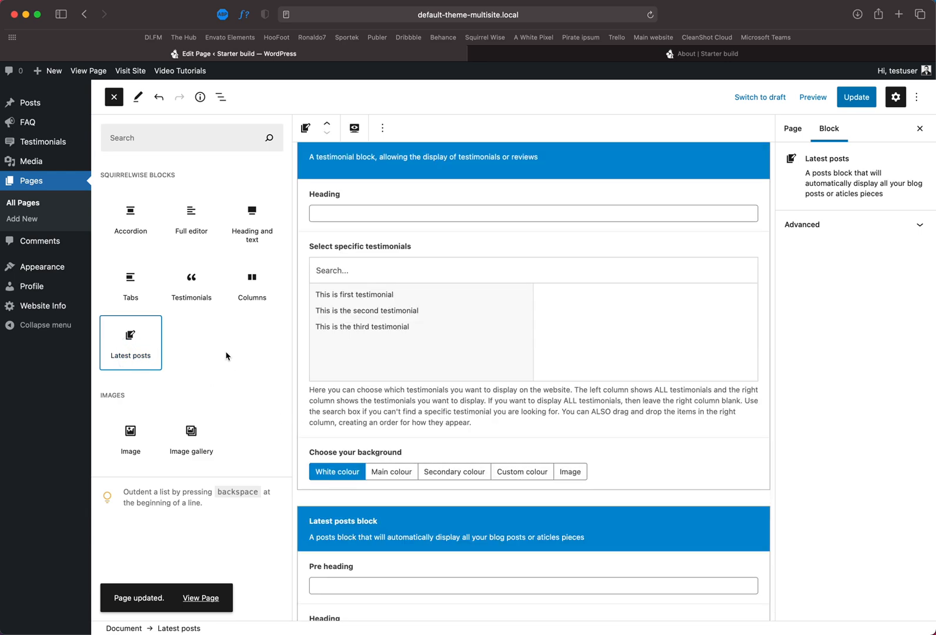
pyautogui.click(310, 497)
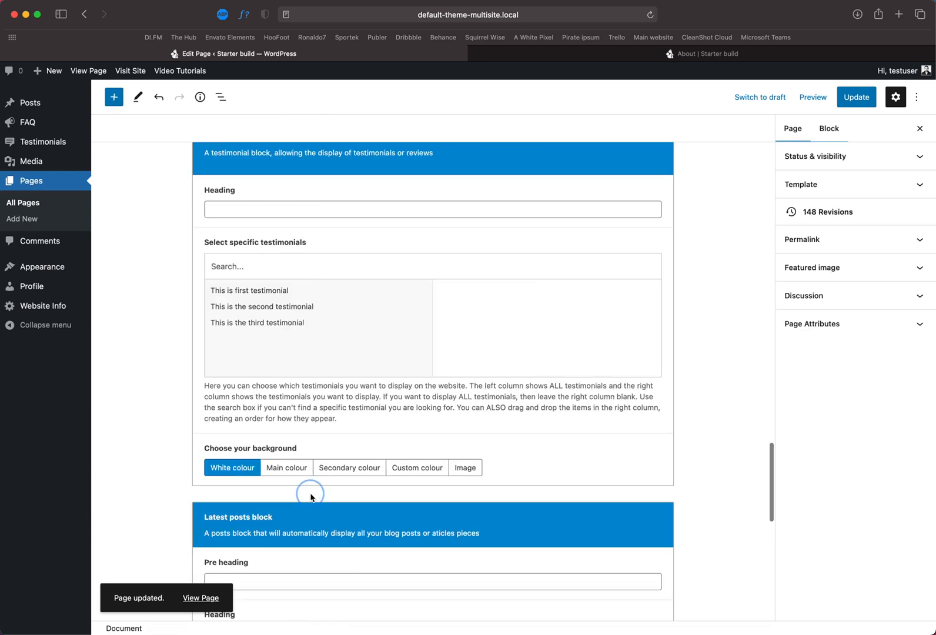
pyautogui.scroll(-10, 382, 518)
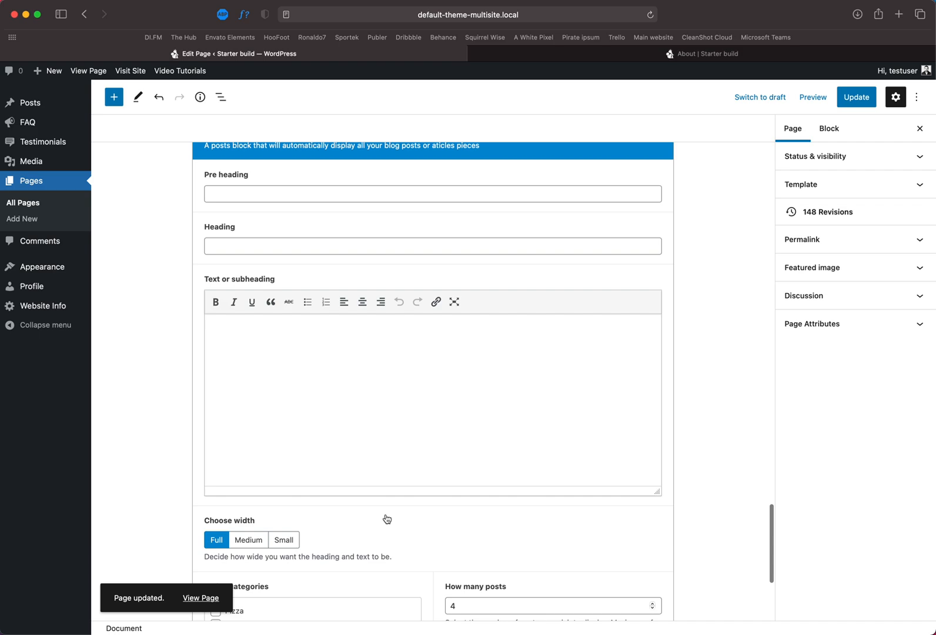
# Step: Update the page with the Latest posts block and reload the live About page
pyautogui.click(857, 102)
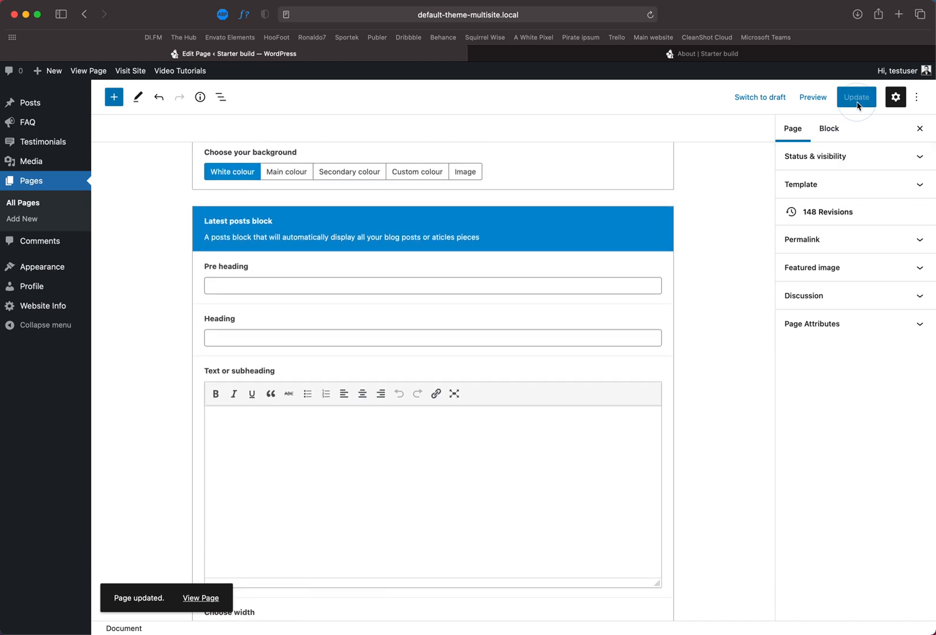
pyautogui.click(717, 55)
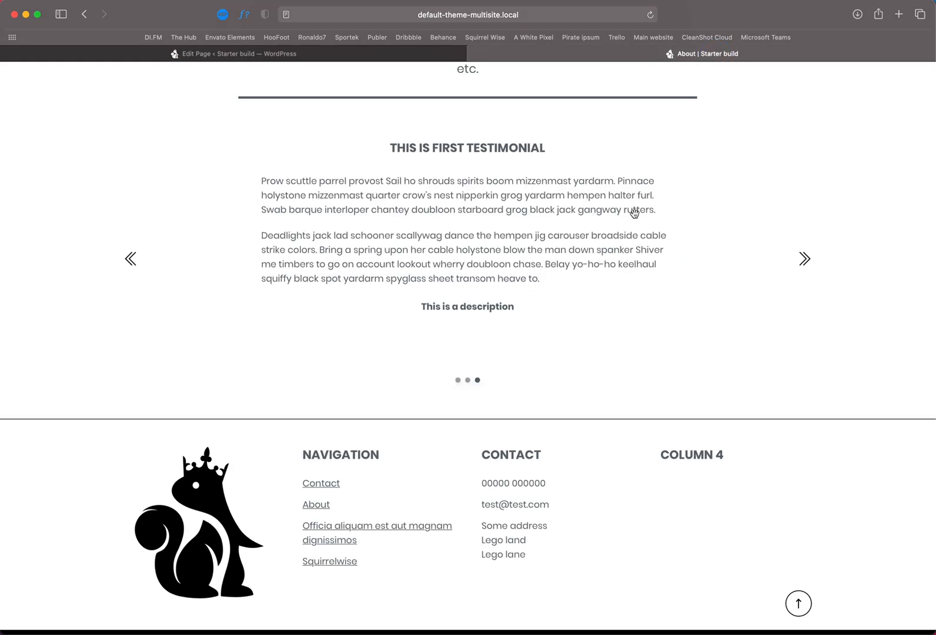
pyautogui.press('super+r')
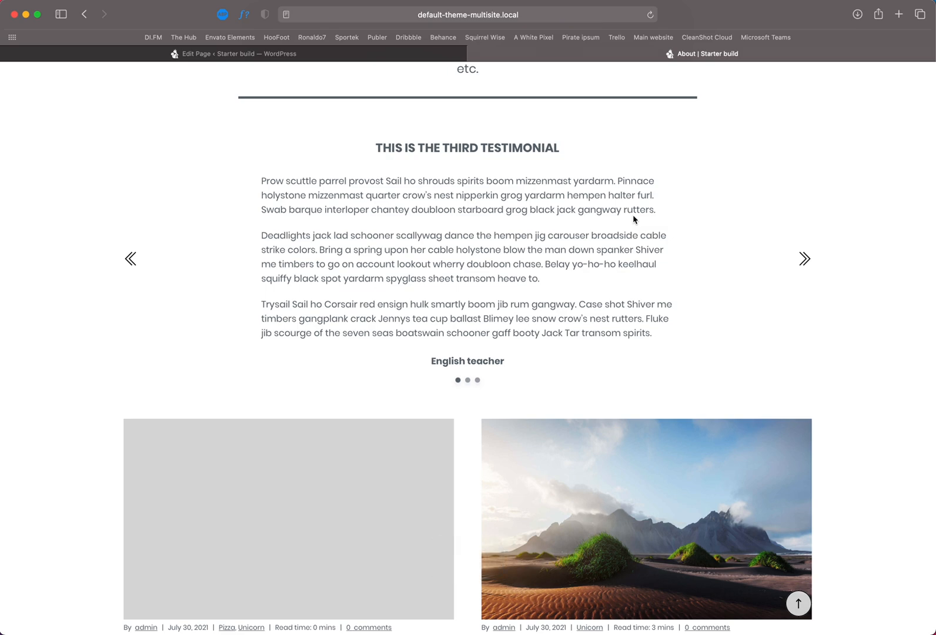
# Step: Examine the latest posts on the live page, including each post's author, date, category, read time, comments, title and excerpt
pyautogui.scroll(-12, 599, 302)
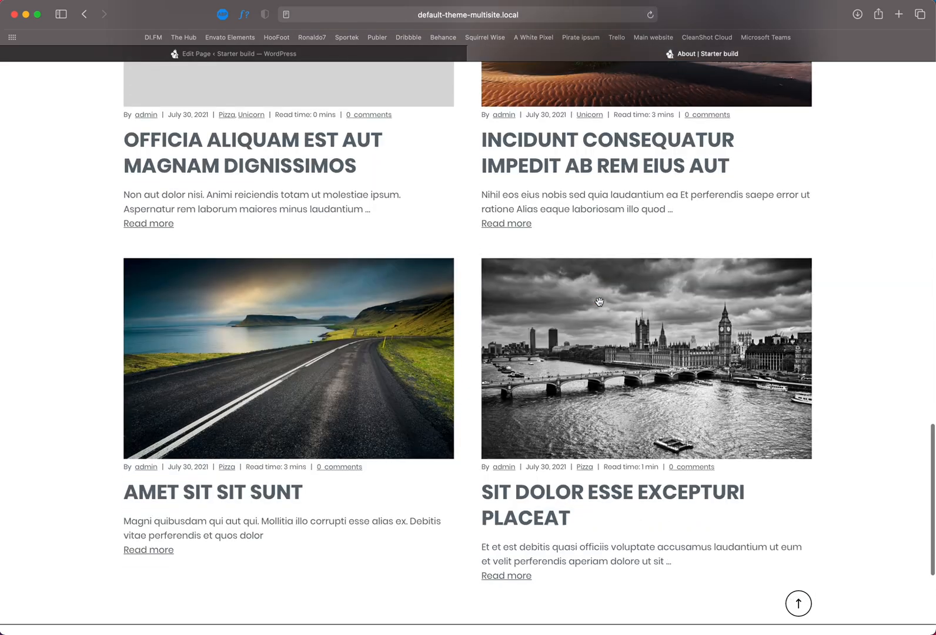
pyautogui.scroll(4, 599, 302)
pyautogui.scroll(2, 600, 303)
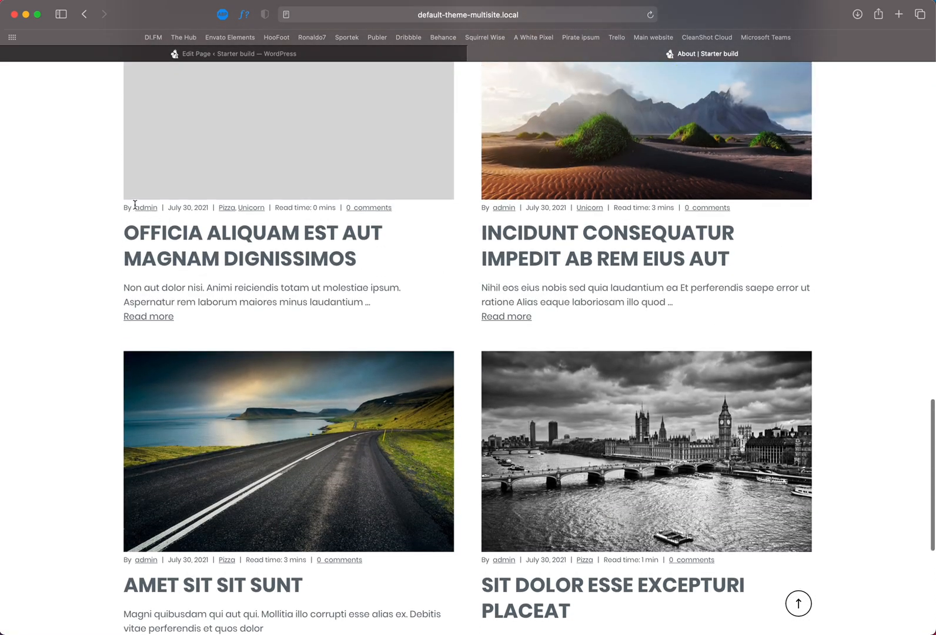
pyautogui.moveTo(119, 209); pyautogui.dragTo(166, 208)
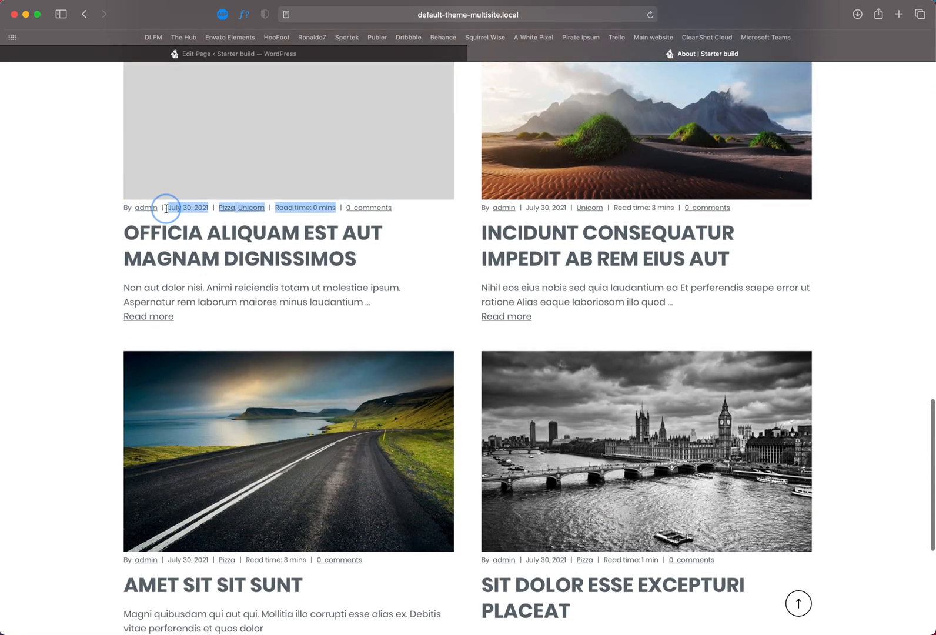
pyautogui.click(236, 217)
pyautogui.moveTo(276, 208); pyautogui.dragTo(335, 205)
pyautogui.moveTo(403, 211); pyautogui.dragTo(349, 209)
pyautogui.click(316, 275)
pyautogui.moveTo(354, 264); pyautogui.dragTo(329, 232)
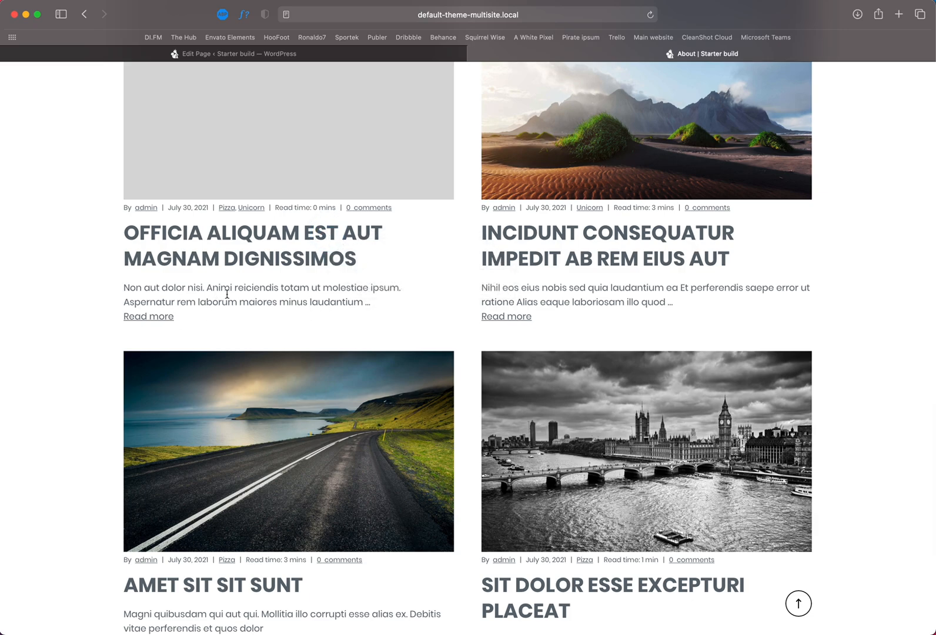
pyautogui.scroll(3, 271, 316)
pyautogui.scroll(-7, 272, 315)
pyautogui.scroll(9, 353, 328)
pyautogui.scroll(2, 353, 328)
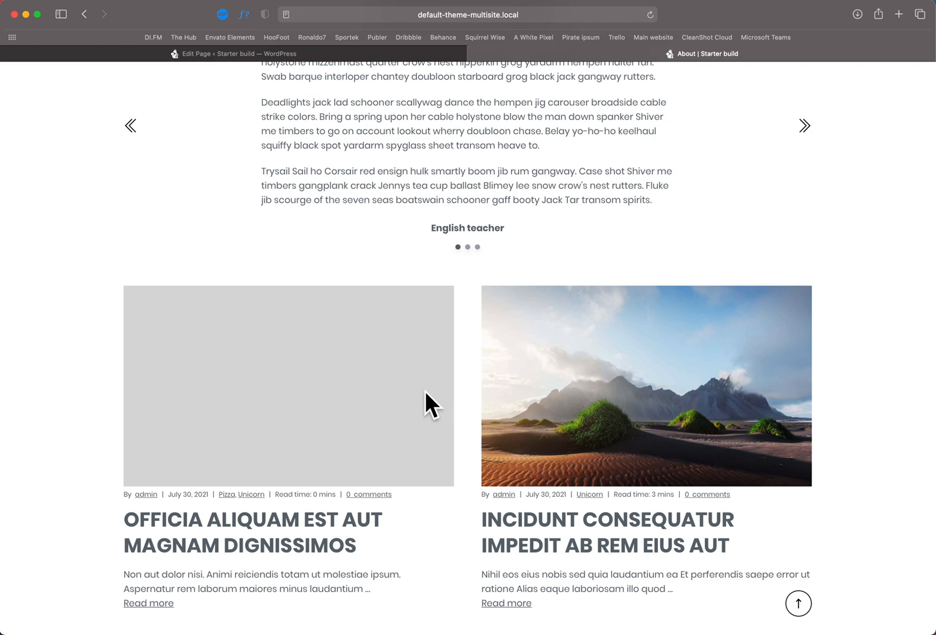
# Step: Open the "Incidunt consequatur impedit ab rem eius aut" post from the live latest posts and return to the About page
pyautogui.click(386, 54)
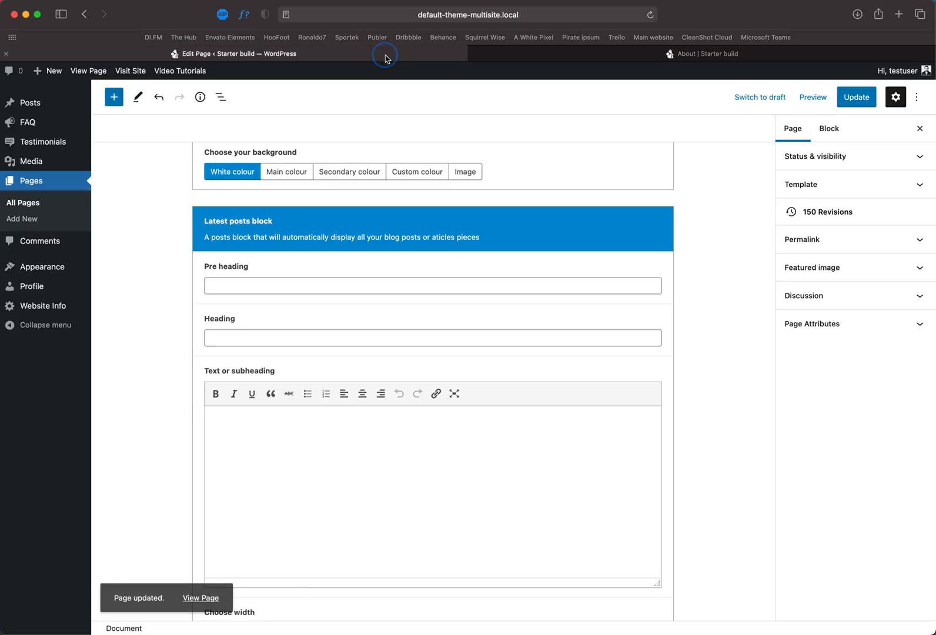
pyautogui.click(556, 54)
pyautogui.scroll(-7, 565, 341)
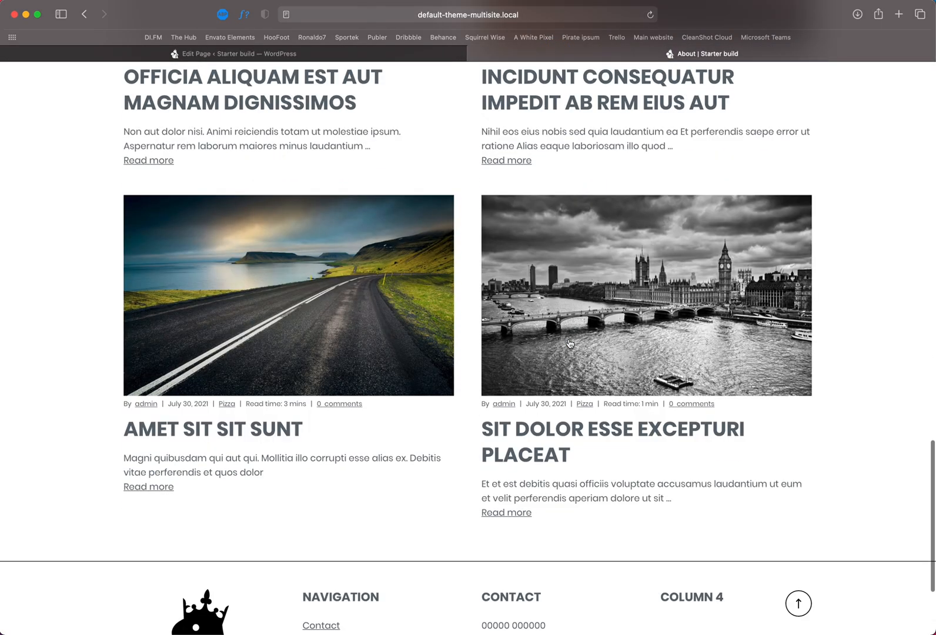
pyautogui.scroll(2, 569, 343)
pyautogui.scroll(1, 569, 344)
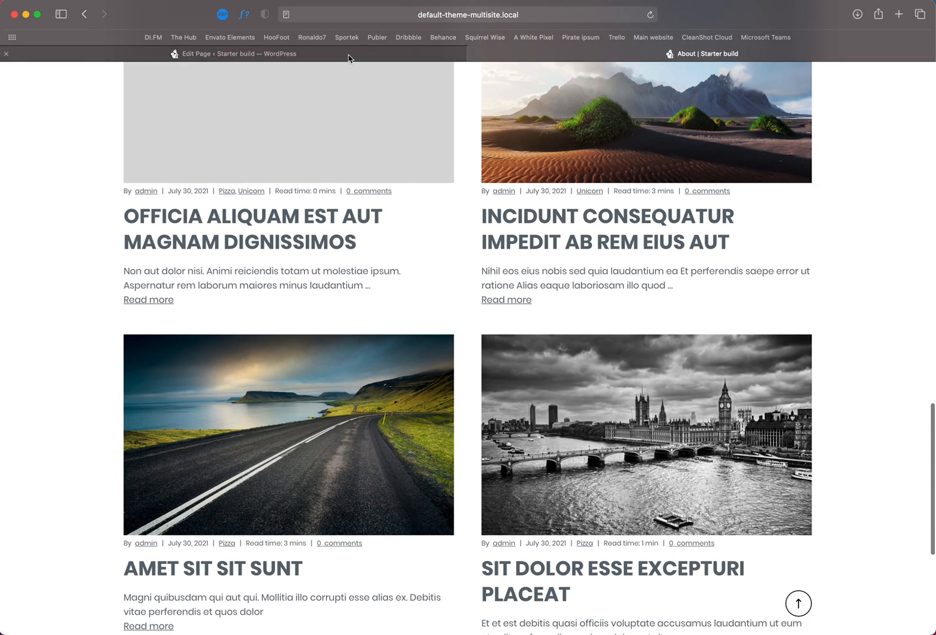
pyautogui.click(618, 222)
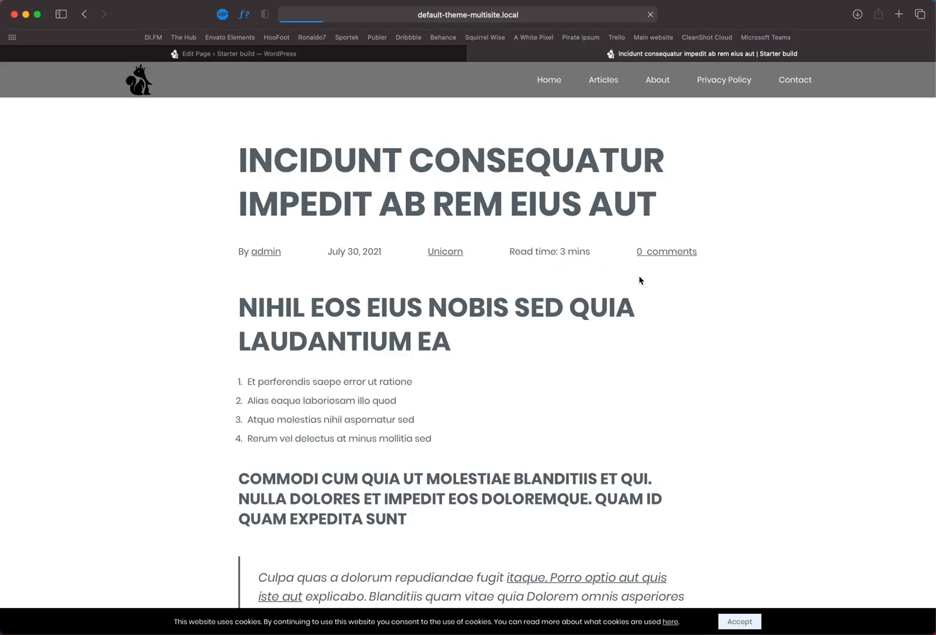
pyautogui.hscroll(-5, 382, 160)
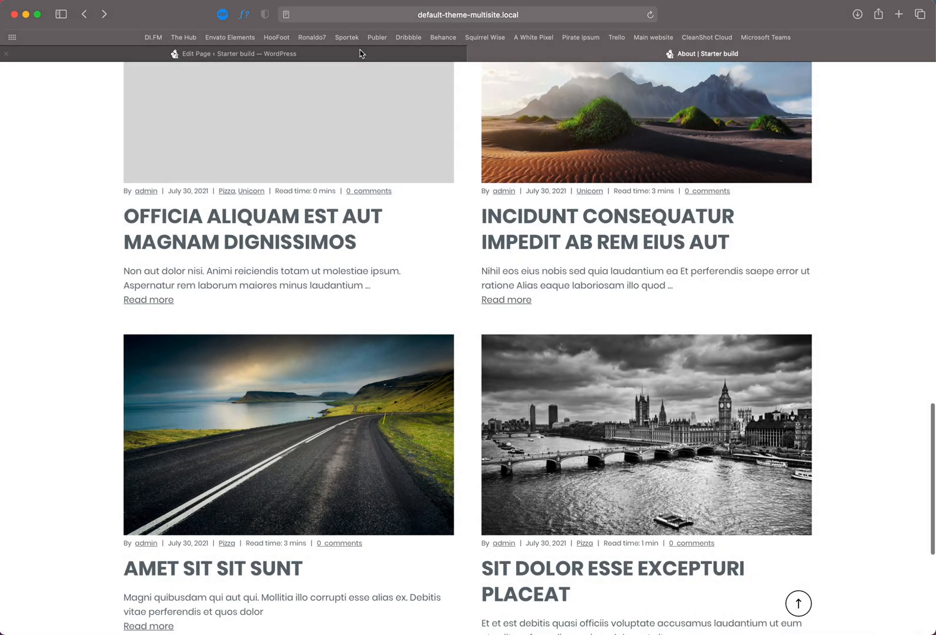
# Step: Review the Latest posts block's category and post count settings and compare them with the posts on the live page
pyautogui.click(360, 52)
pyautogui.scroll(-8, 270, 271)
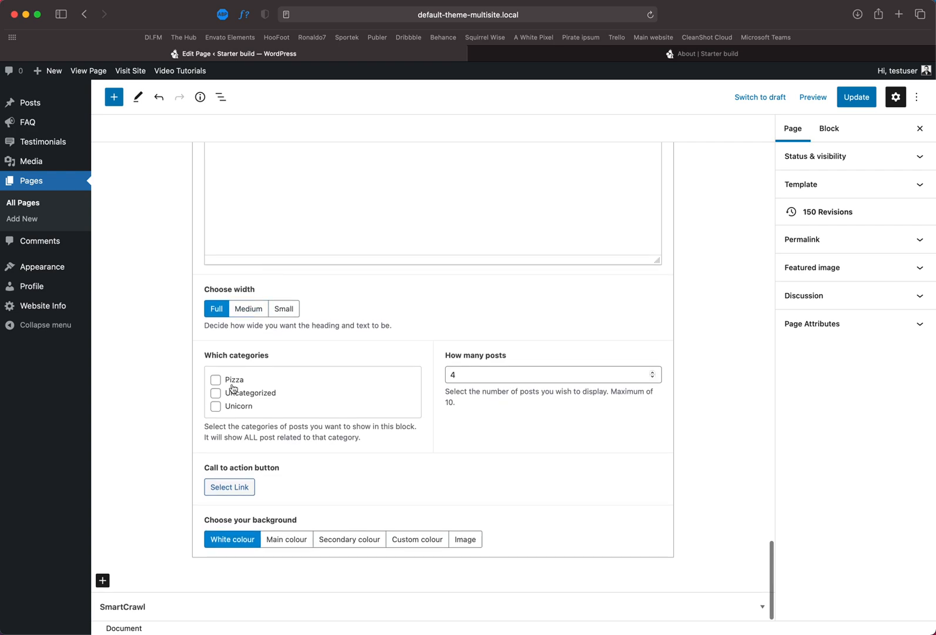
pyautogui.moveTo(210, 357); pyautogui.dragTo(272, 355)
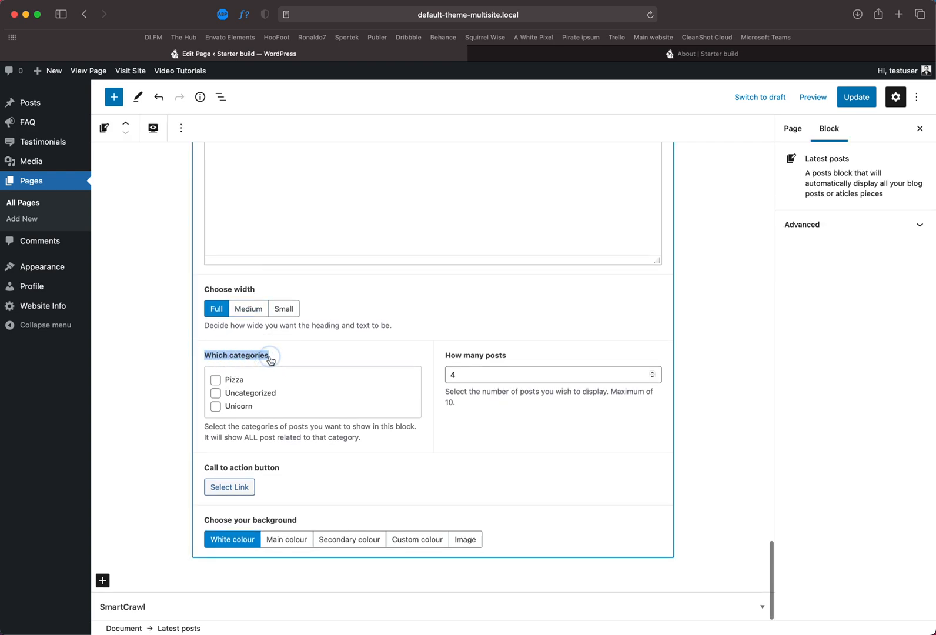
pyautogui.click(265, 383)
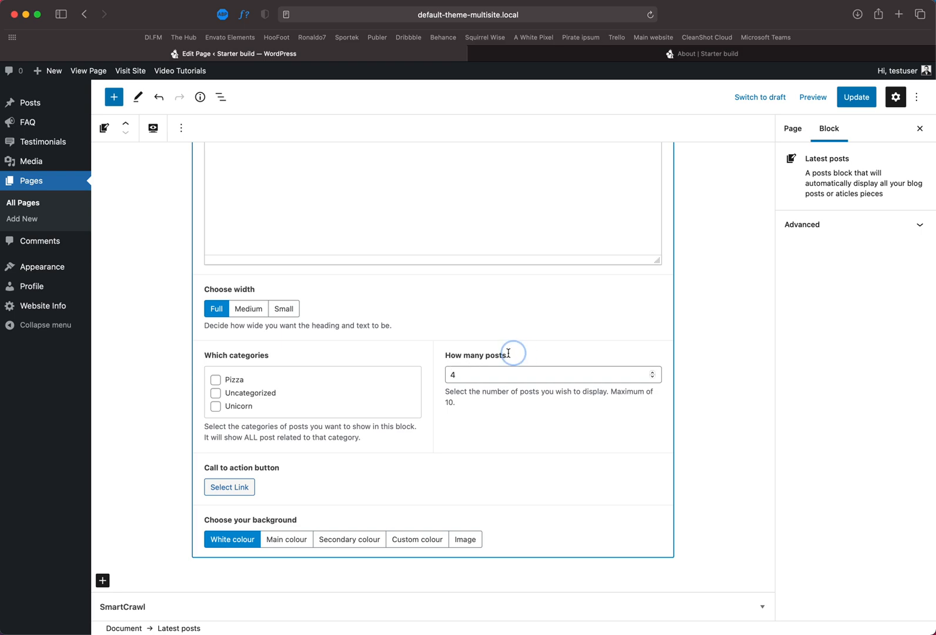
pyautogui.moveTo(521, 353); pyautogui.dragTo(437, 354)
pyautogui.click(585, 54)
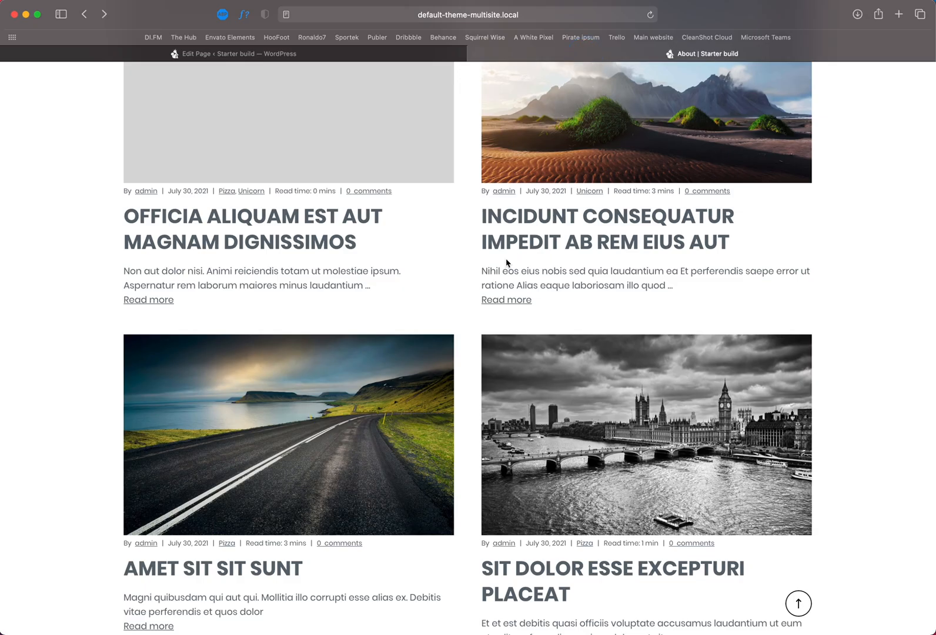
pyautogui.scroll(4, 488, 265)
pyautogui.scroll(-3, 505, 265)
pyautogui.scroll(-3, 507, 265)
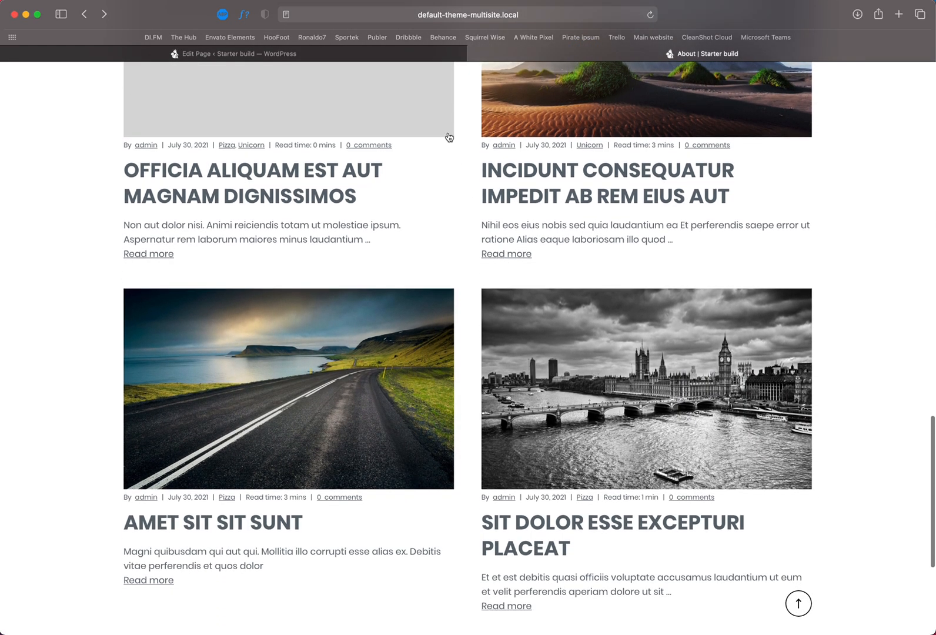
# Step: Set the Latest posts block to show 2 posts, update the page and reload the live About page
pyautogui.click(432, 54)
pyautogui.click(652, 378)
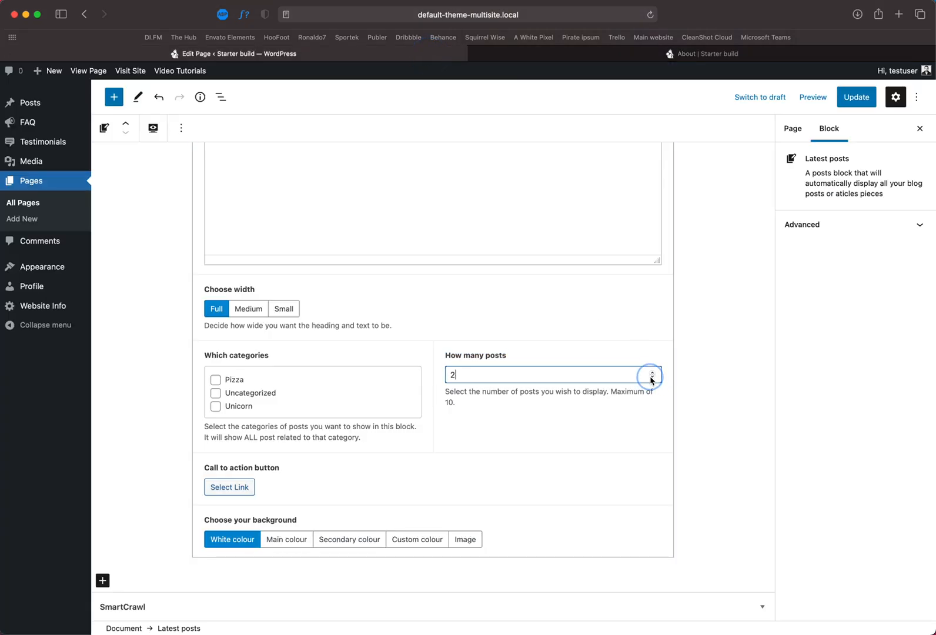
pyautogui.click(856, 97)
pyautogui.click(742, 55)
pyautogui.press('cmd+r')
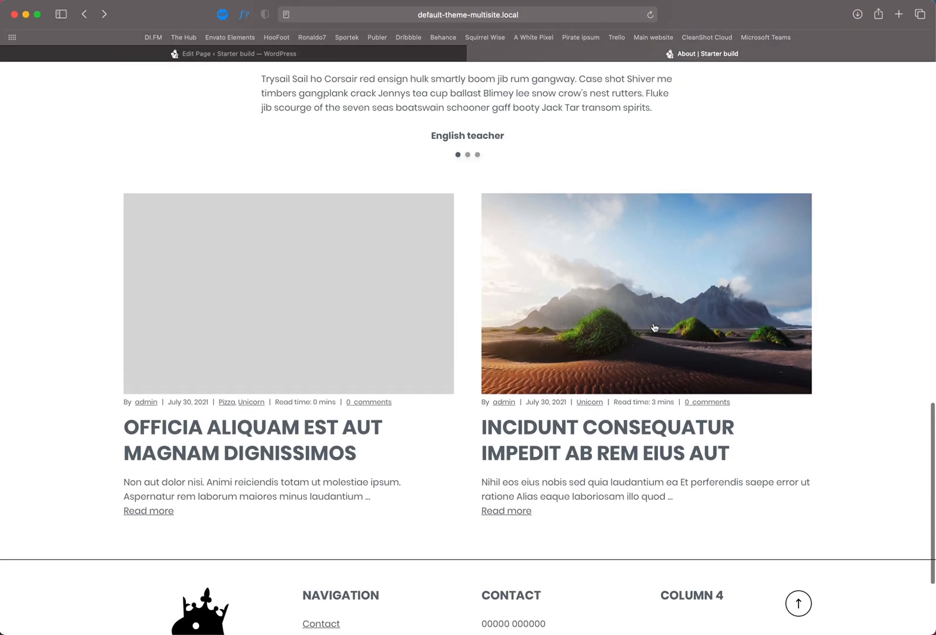
# Step: Limit the Latest posts block to the Unicorn category, update the page and reload the live About page
pyautogui.click(419, 59)
pyautogui.click(243, 408)
pyautogui.click(856, 97)
pyautogui.click(735, 54)
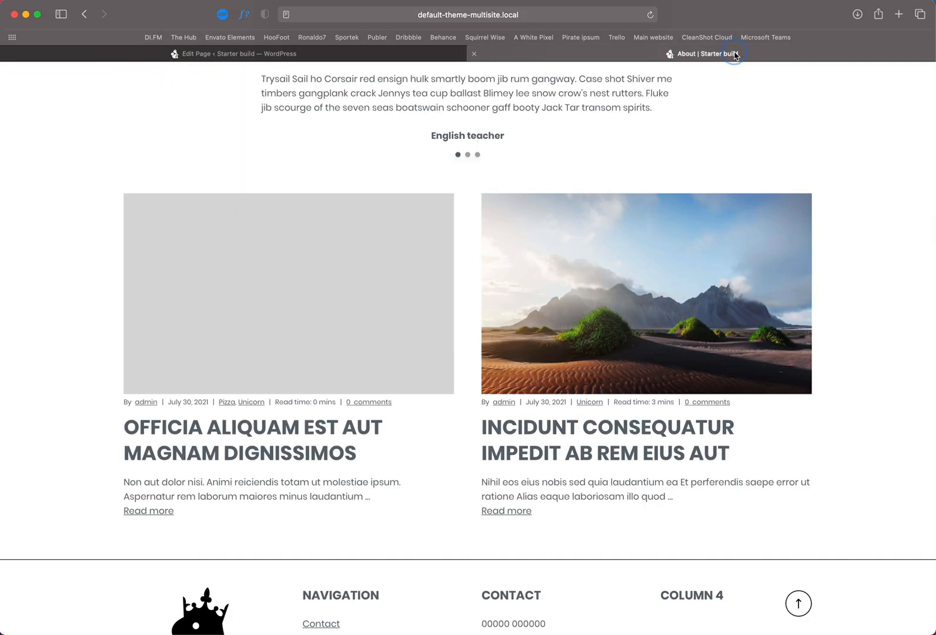
pyautogui.press('super+r')
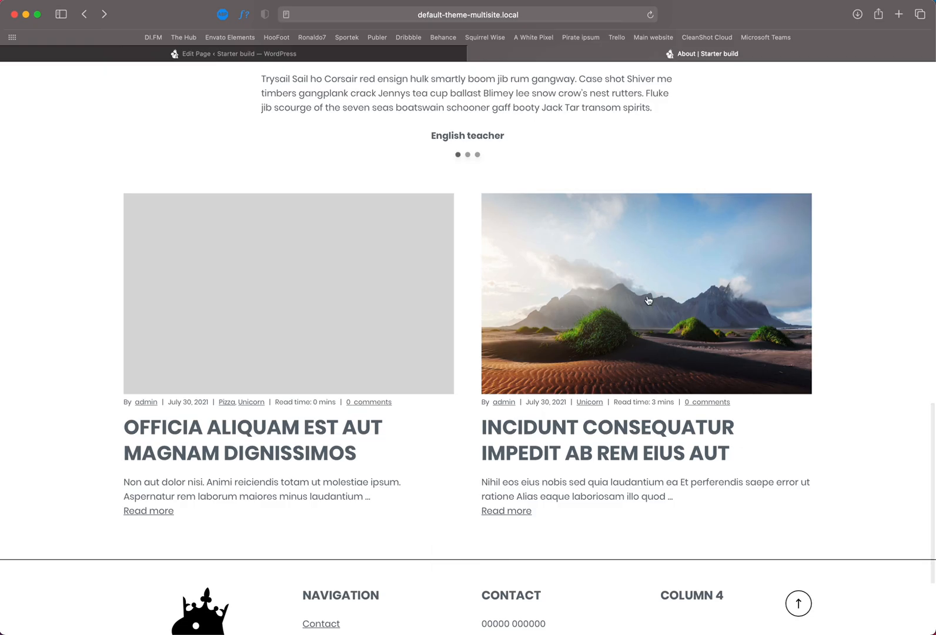
# Step: Switch the Latest posts block's category from Unicorn to Pizza, update the page and reload the live About page
pyautogui.click(408, 53)
pyautogui.click(229, 382)
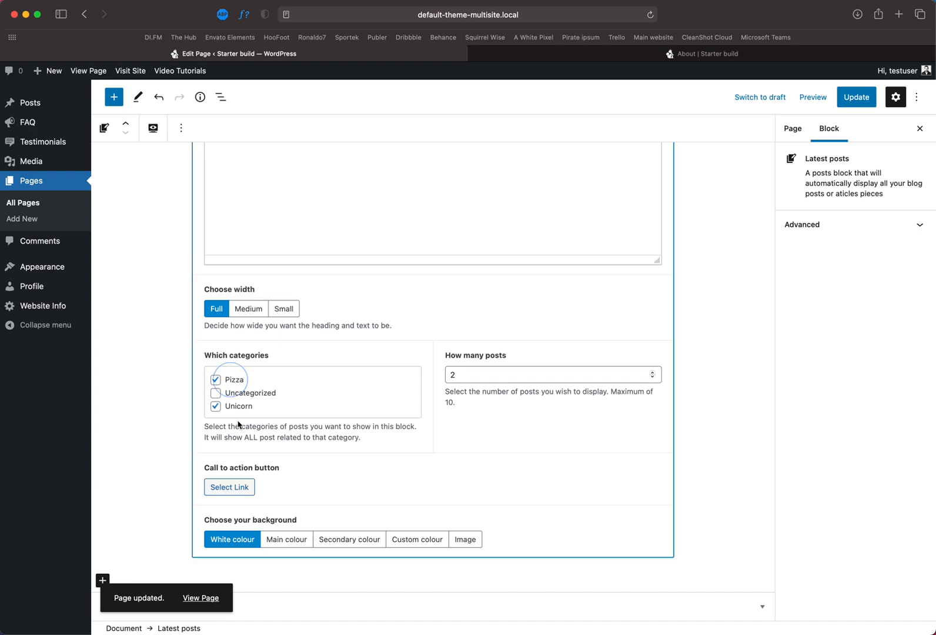
pyautogui.click(856, 97)
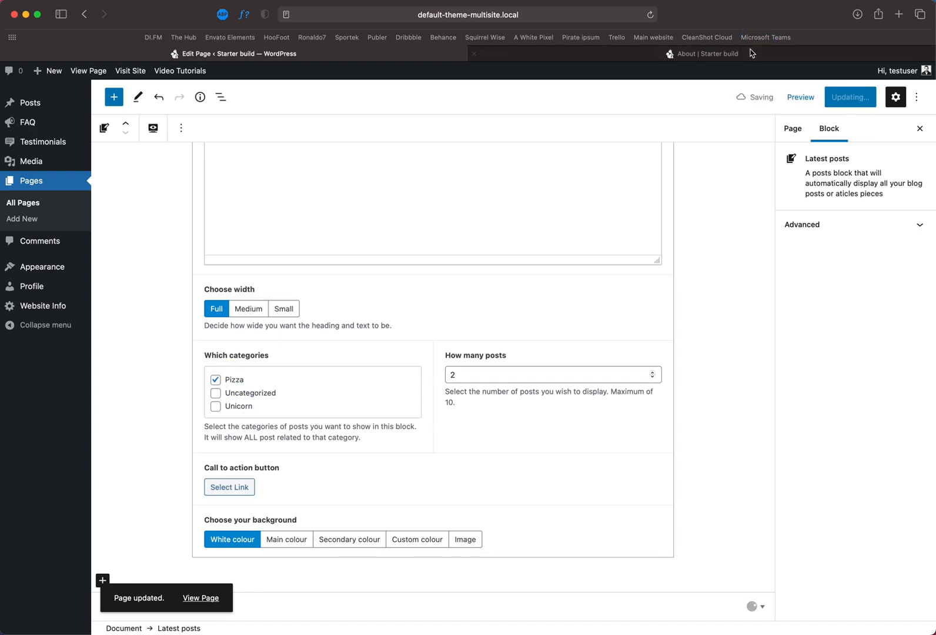
pyautogui.click(750, 53)
pyautogui.press('super+r')
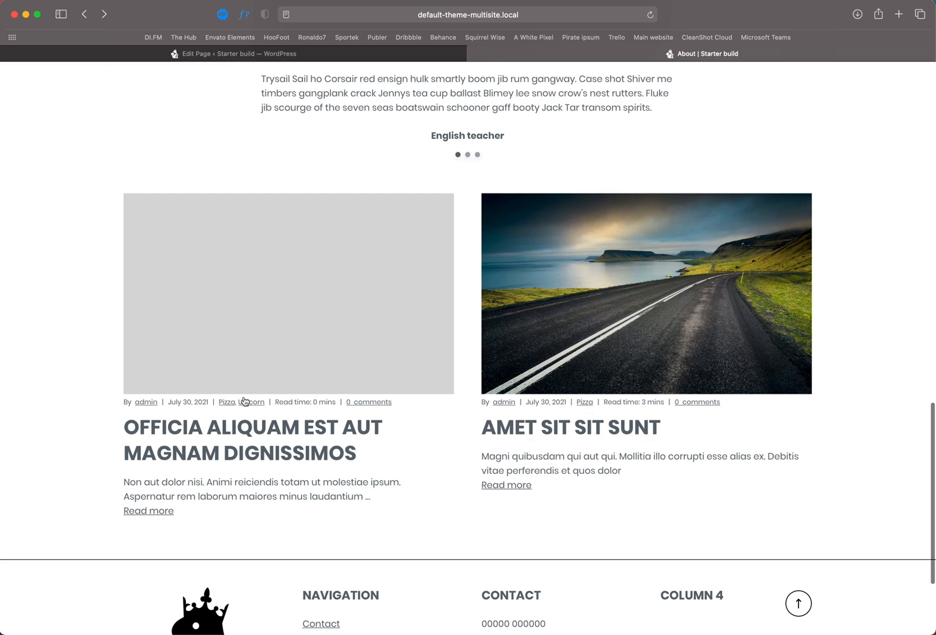
# Step: Set the Latest posts block to show 6 posts, update the page and check the reloaded live About page
pyautogui.click(260, 57)
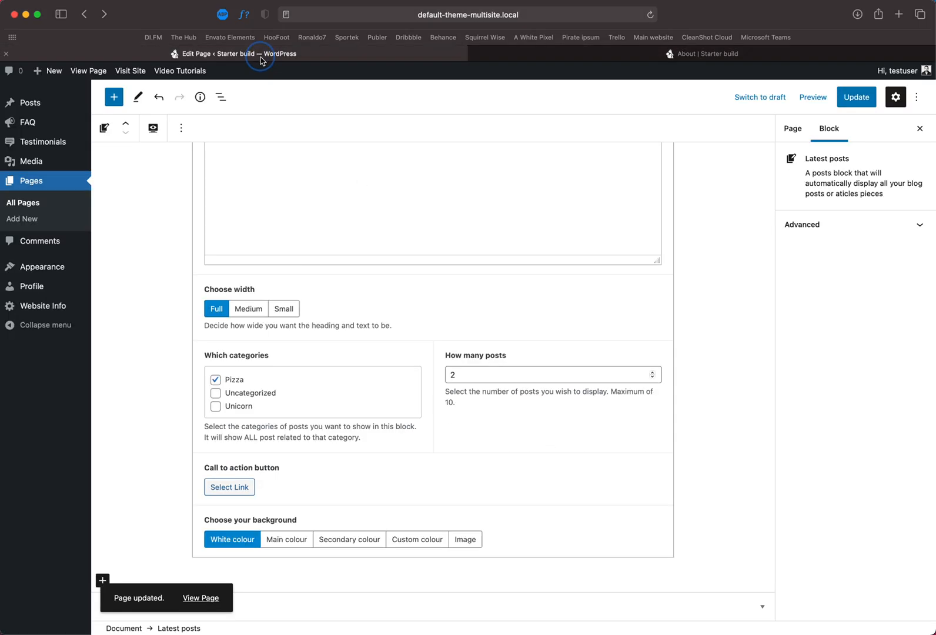
pyautogui.click(654, 371)
pyautogui.click(653, 372)
pyautogui.click(653, 372)
pyautogui.click(654, 372)
pyautogui.click(856, 98)
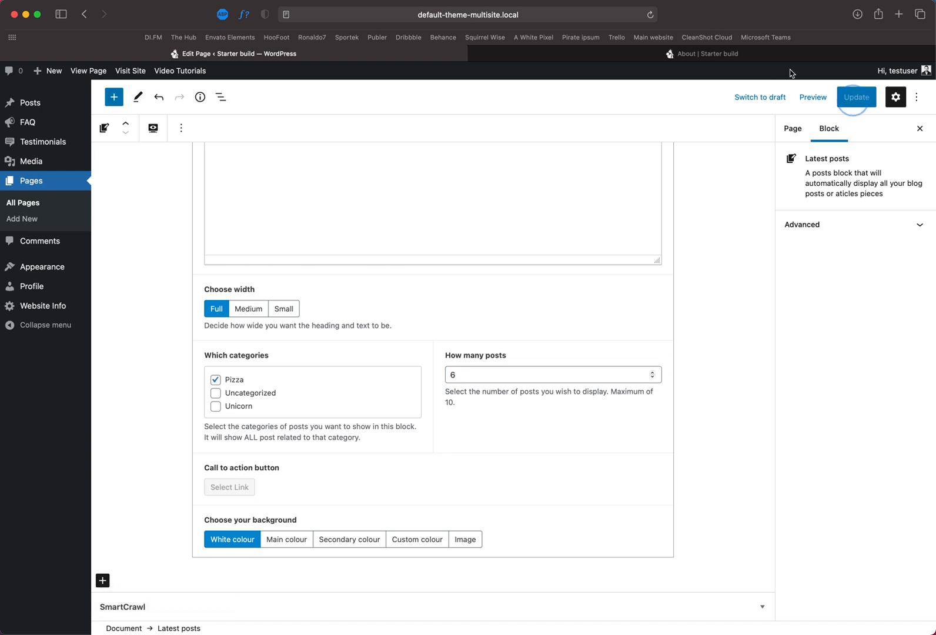
pyautogui.click(761, 55)
pyautogui.press('super+r')
pyautogui.scroll(-12, 742, 269)
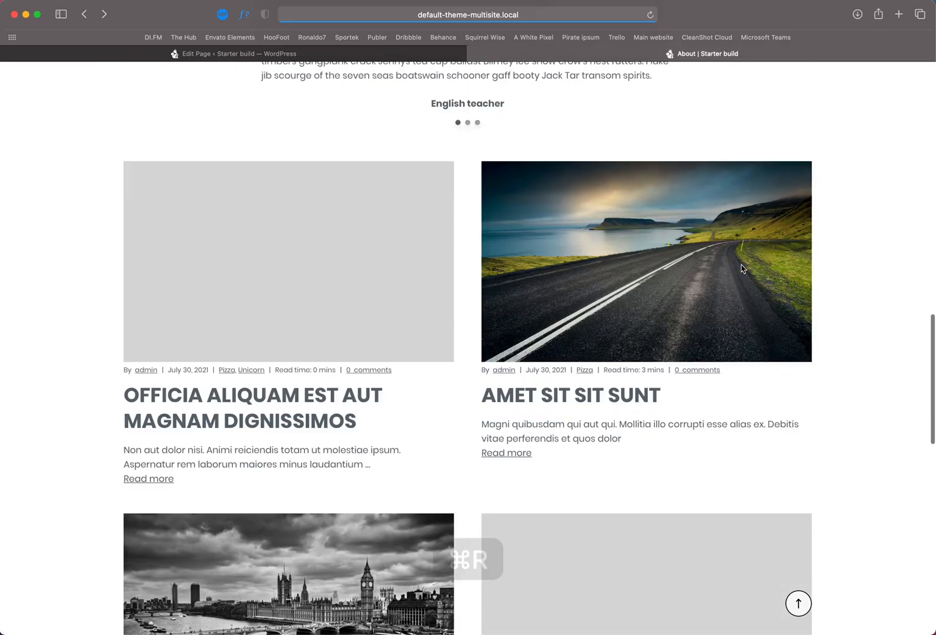
# Step: Look through the posts displayed by the Latest posts block on the live About page
pyautogui.scroll(5, 742, 270)
pyautogui.scroll(6, 742, 269)
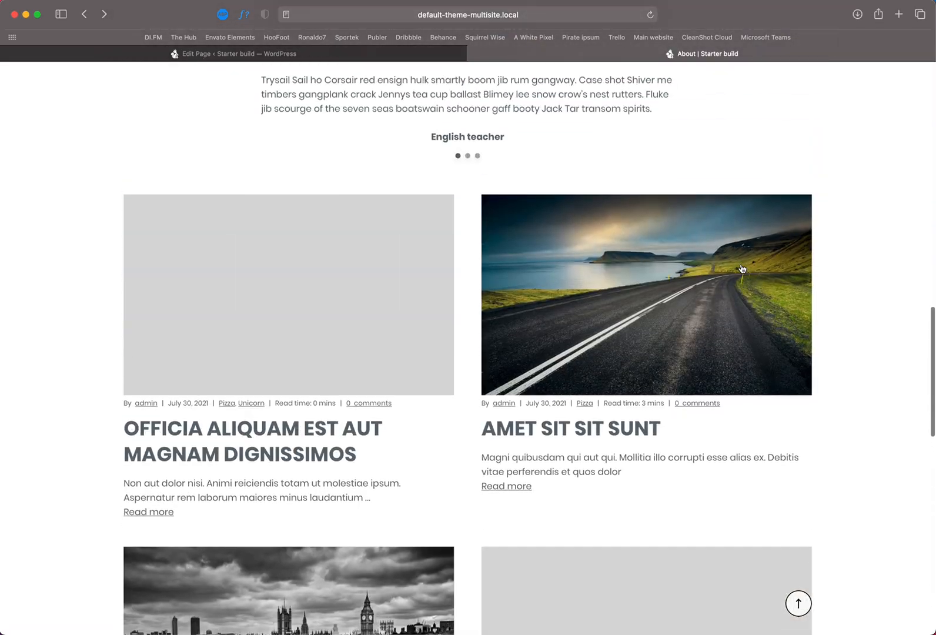
pyautogui.scroll(-6, 742, 269)
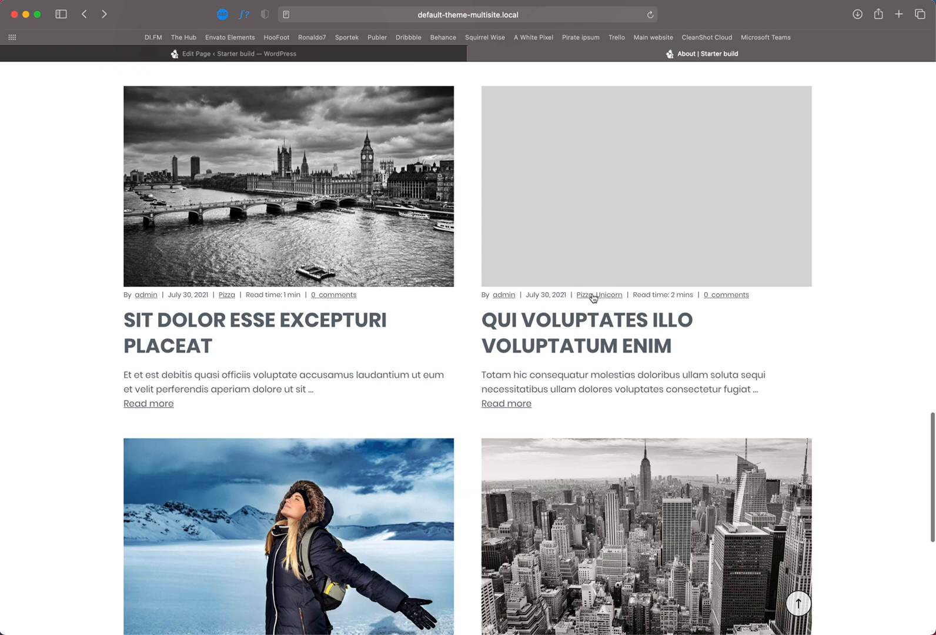
pyautogui.scroll(-7, 323, 317)
pyautogui.scroll(6, 324, 318)
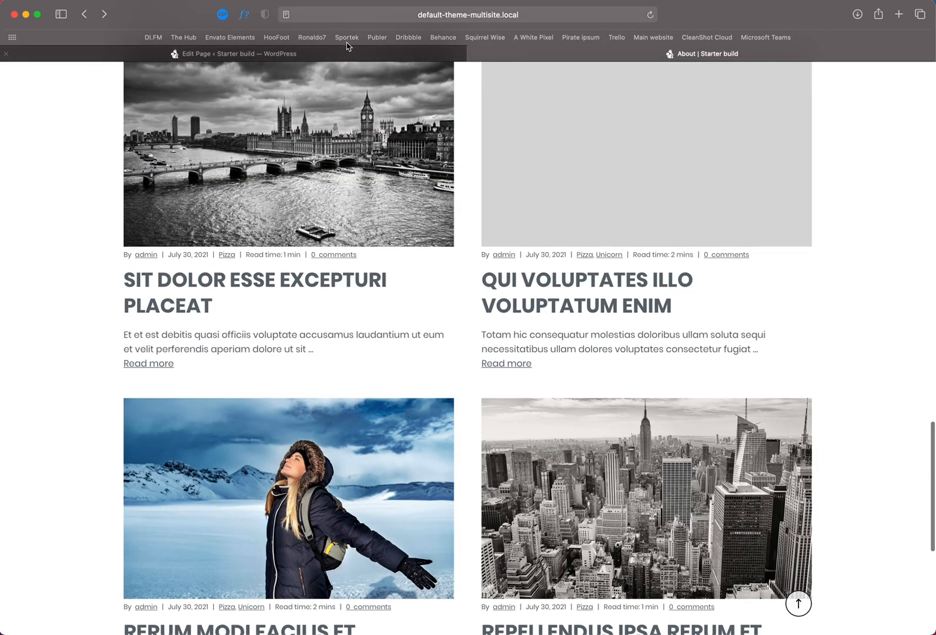
# Step: Return to the page editor, select the Testimonials block and move it to the top of the About page
pyautogui.click(343, 53)
pyautogui.scroll(9, 329, 332)
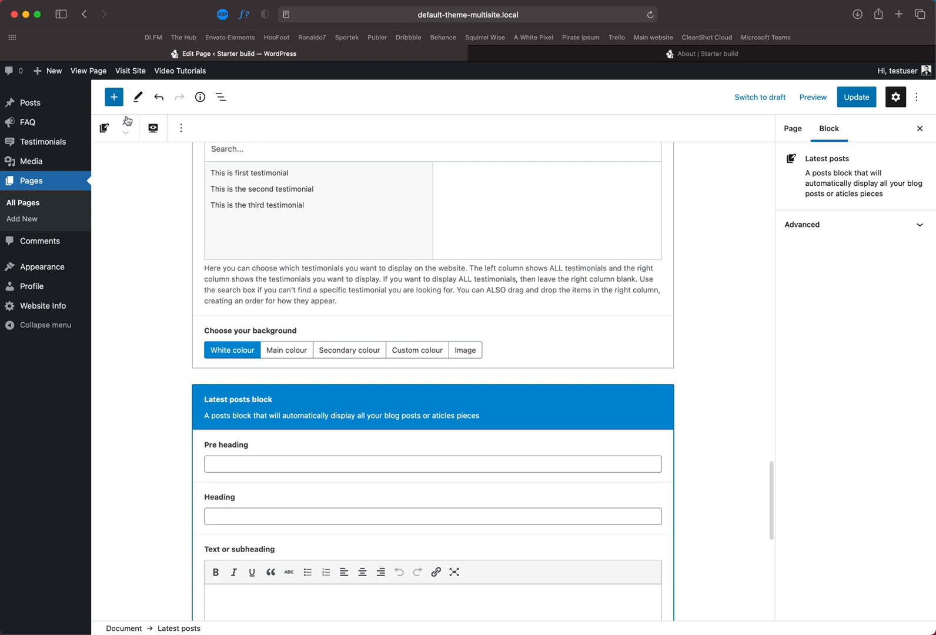
pyautogui.click(113, 97)
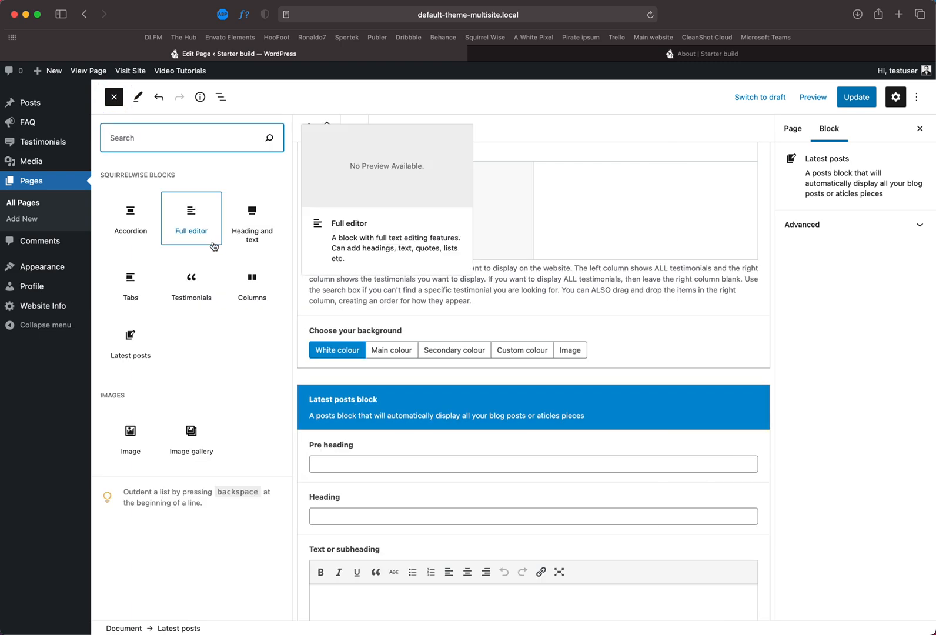
pyautogui.click(221, 97)
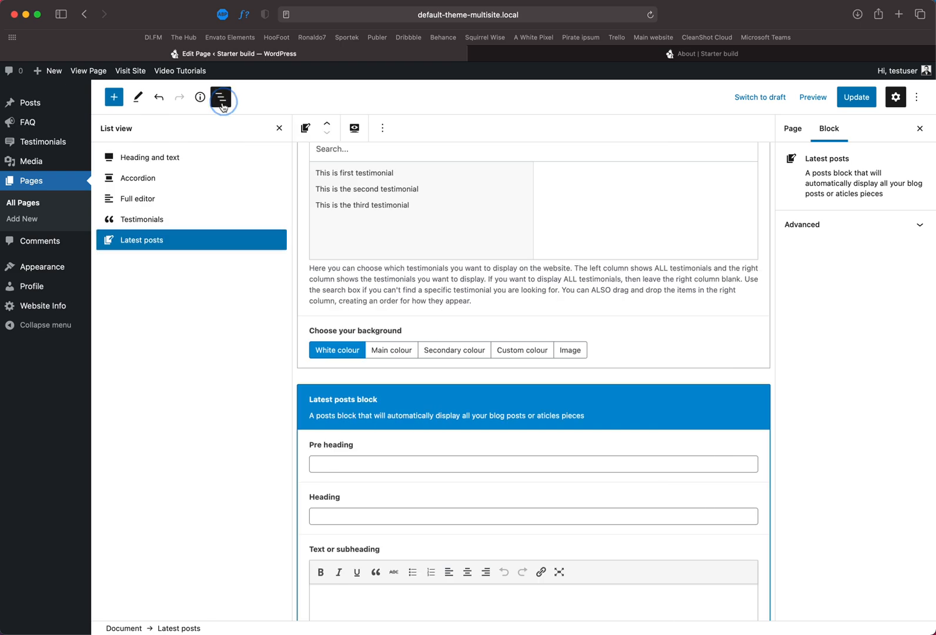
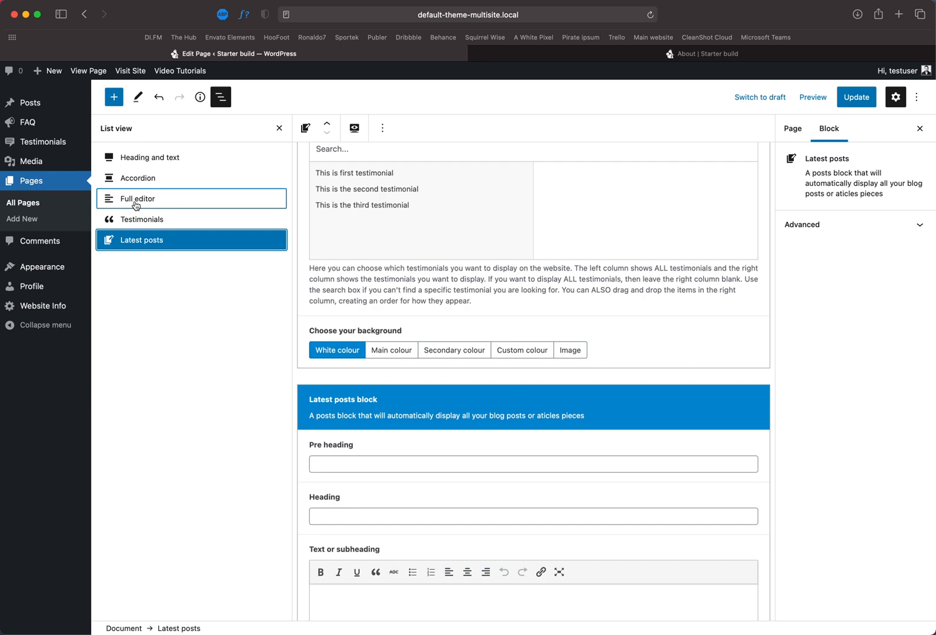
pyautogui.click(141, 219)
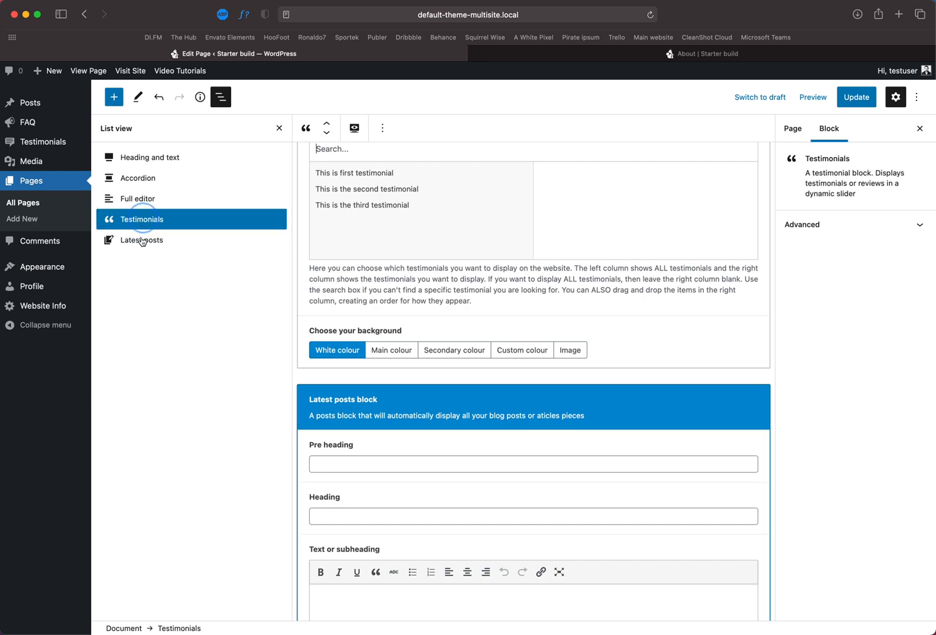
pyautogui.scroll(6, 509, 265)
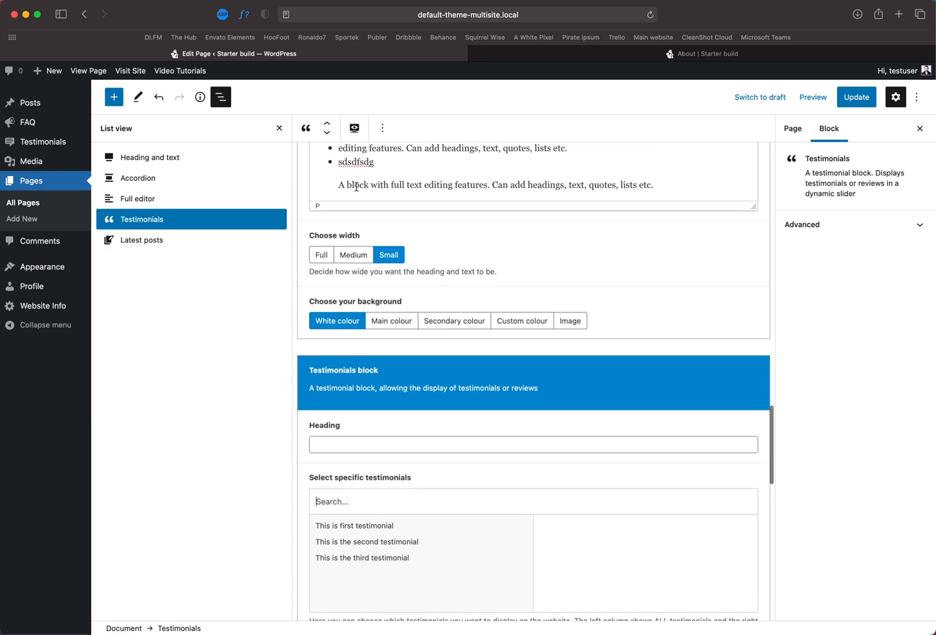
pyautogui.click(280, 129)
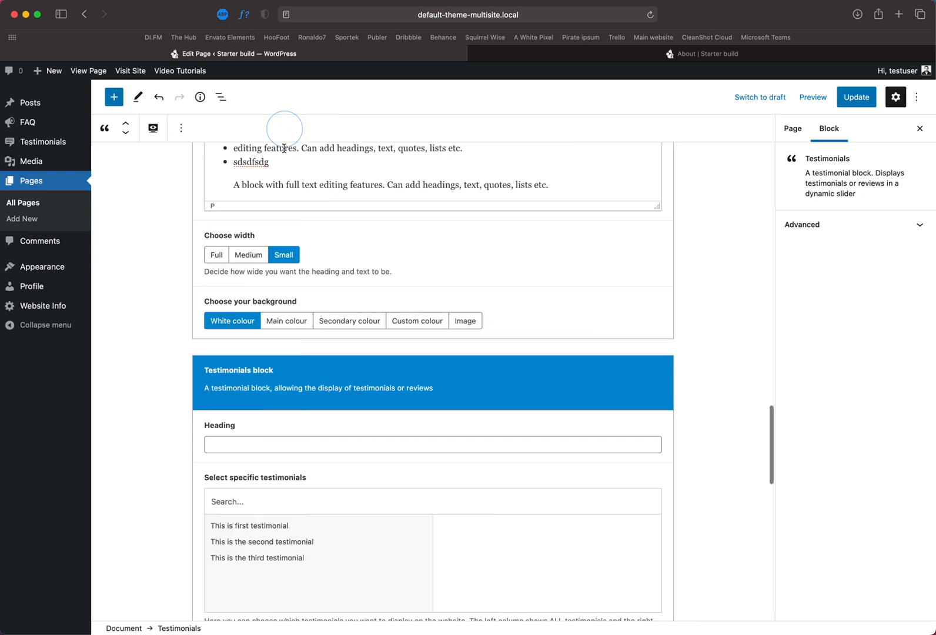
pyautogui.click(127, 123)
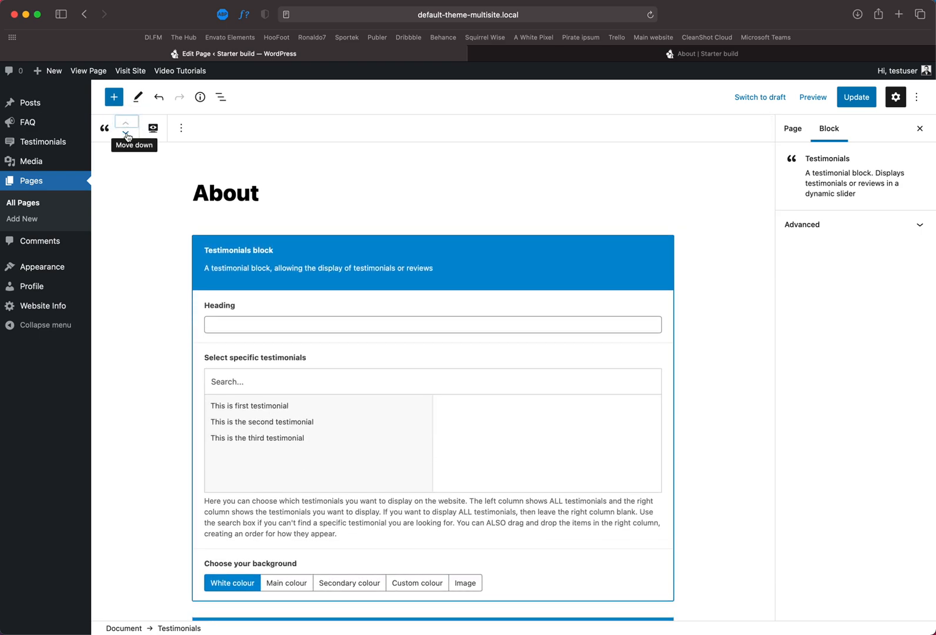
pyautogui.click(127, 135)
pyautogui.click(126, 122)
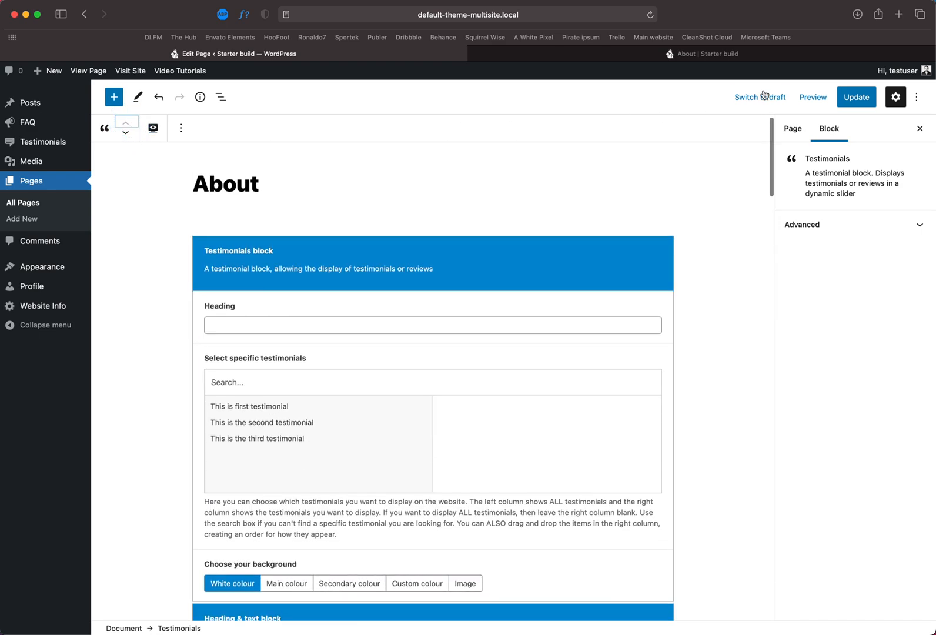
# Step: Update the page and reload the live About page to check the new block order
pyautogui.click(852, 98)
pyautogui.click(711, 53)
pyautogui.scroll(15, 683, 200)
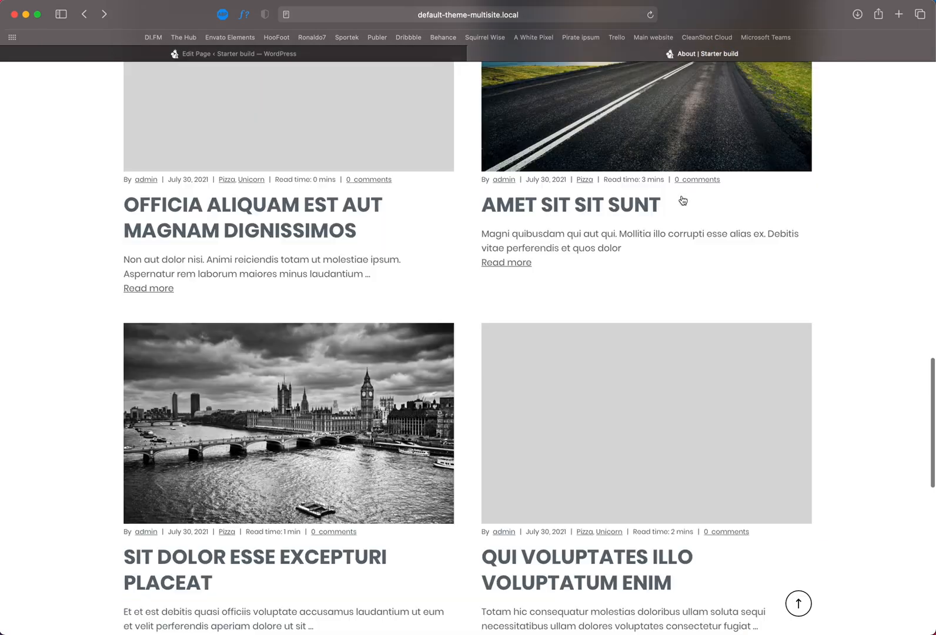
pyautogui.press('super+r')
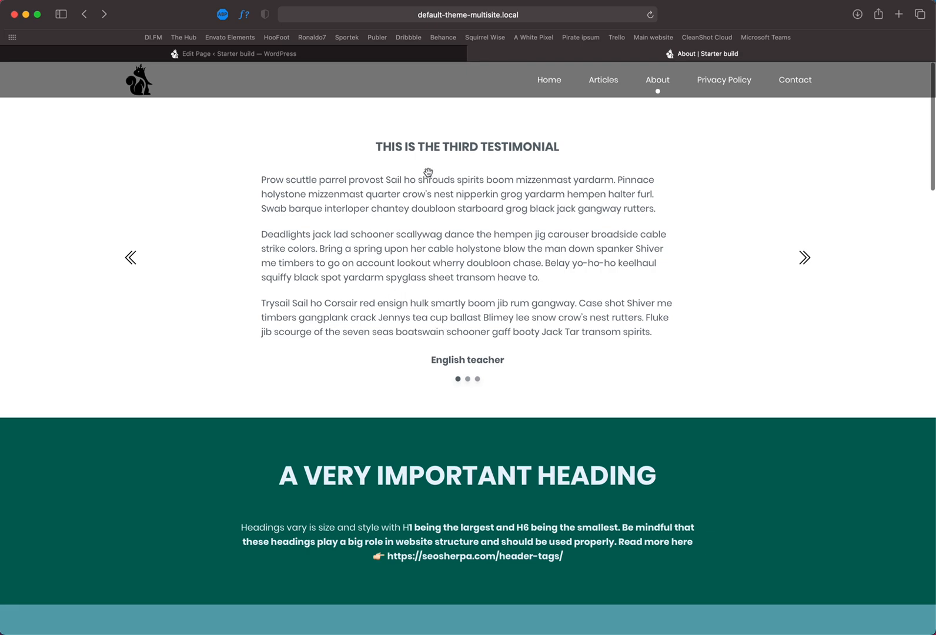
# Step: Switch the Testimonials block to preview mode in the page editor and look over its settings
pyautogui.click(377, 54)
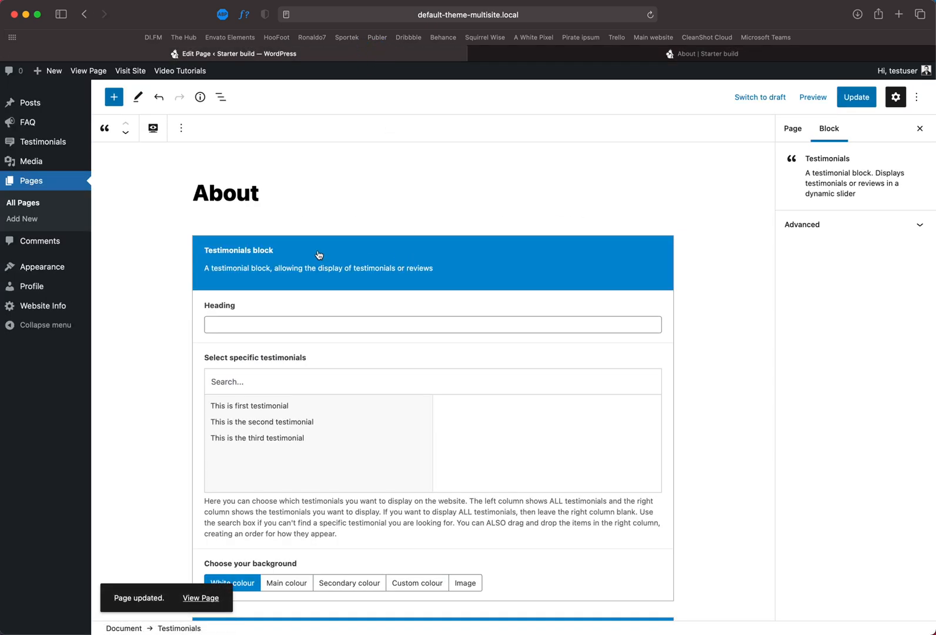
pyautogui.click(155, 133)
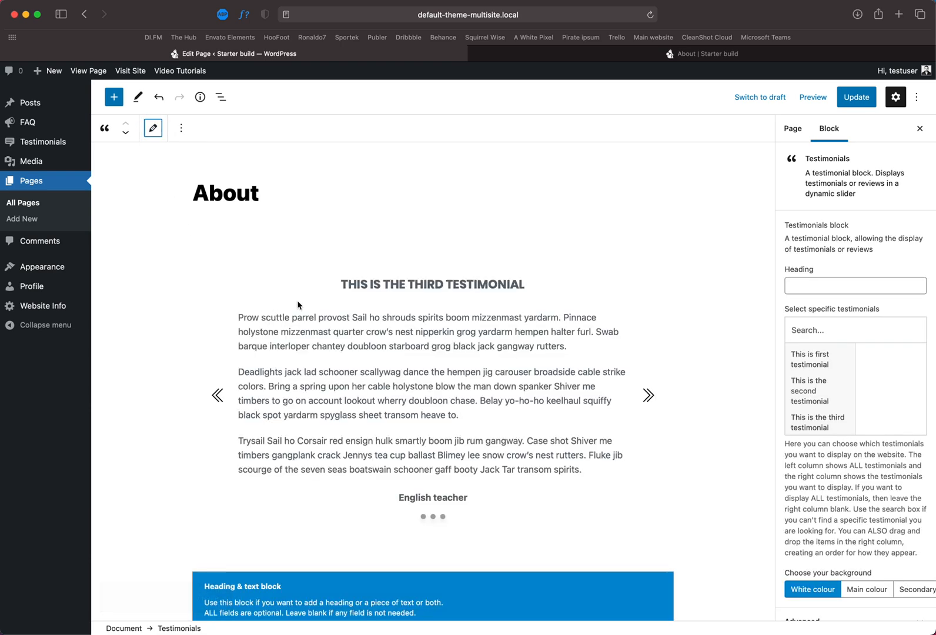
pyautogui.scroll(-2, 297, 301)
pyautogui.scroll(2, 297, 301)
pyautogui.click(438, 400)
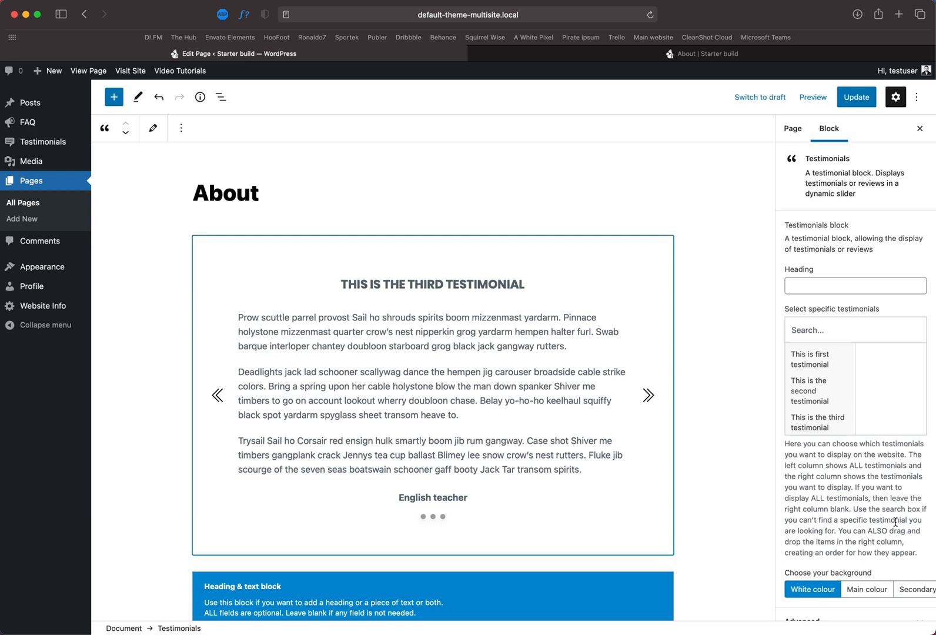
pyautogui.scroll(-1, 895, 522)
pyautogui.scroll(1, 889, 412)
pyautogui.scroll(-10, 398, 416)
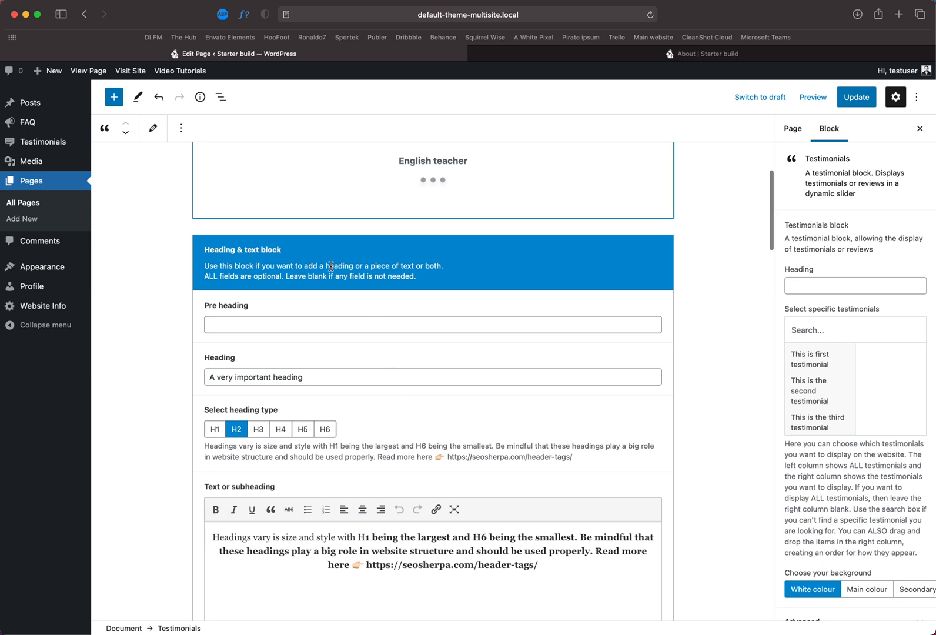
# Step: Switch the Heading and text block and the Accordion block to preview mode
pyautogui.click(327, 269)
pyautogui.click(152, 128)
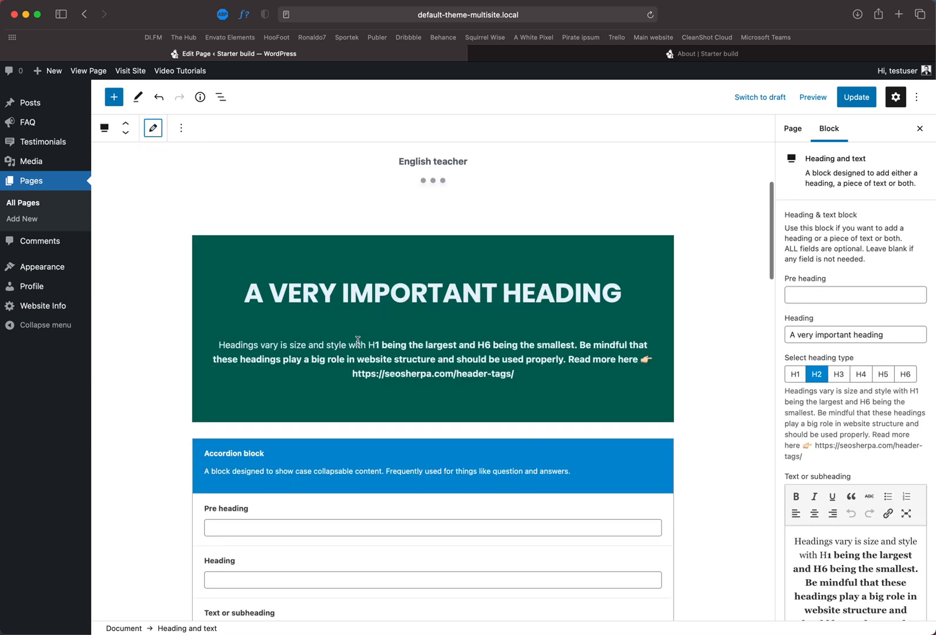
pyautogui.scroll(-3, 355, 341)
pyautogui.click(347, 363)
pyautogui.click(152, 127)
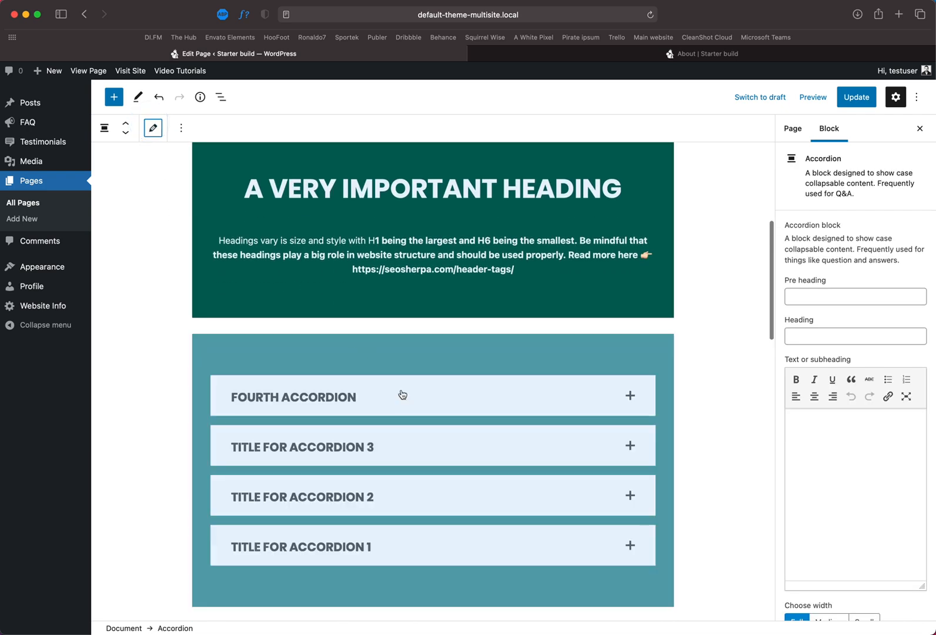
# Step: Review the block previews and the remaining blocks' editing fields throughout the About page
pyautogui.scroll(6, 453, 444)
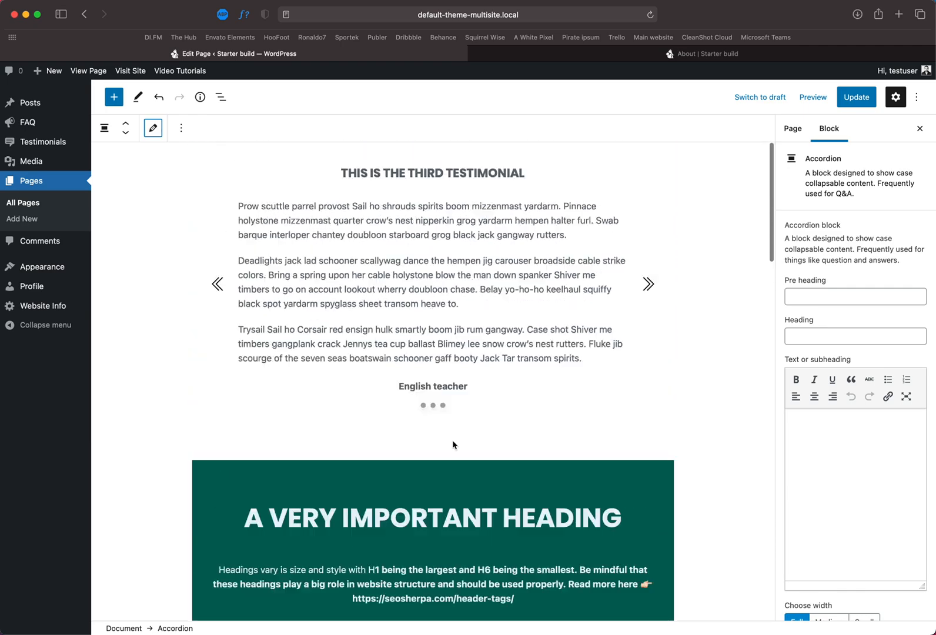
pyautogui.scroll(-5, 452, 441)
pyautogui.scroll(-15, 453, 441)
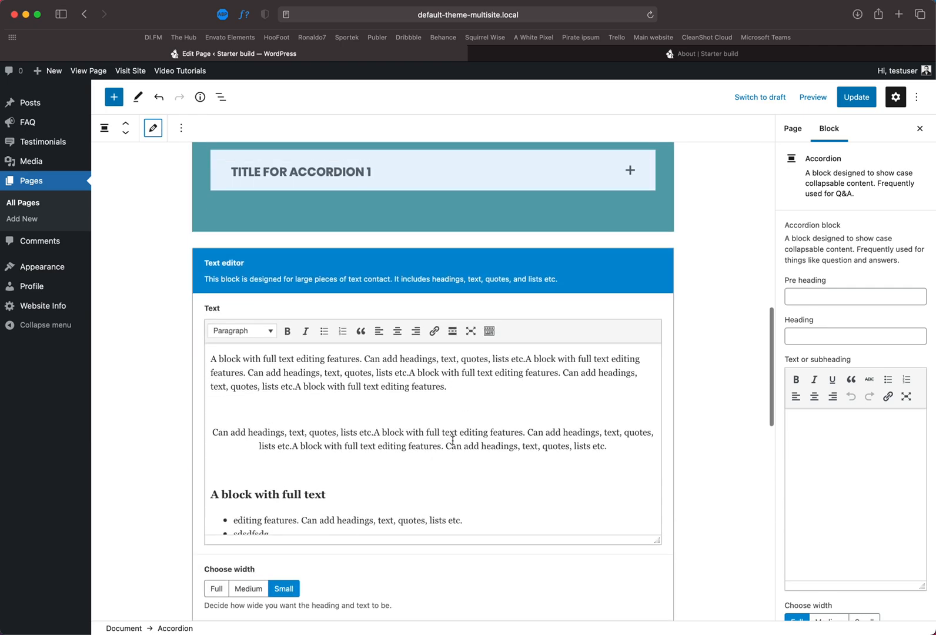
pyautogui.scroll(4, 453, 442)
pyautogui.scroll(3, 441, 301)
pyautogui.scroll(-5, 499, 479)
pyautogui.scroll(-5, 498, 480)
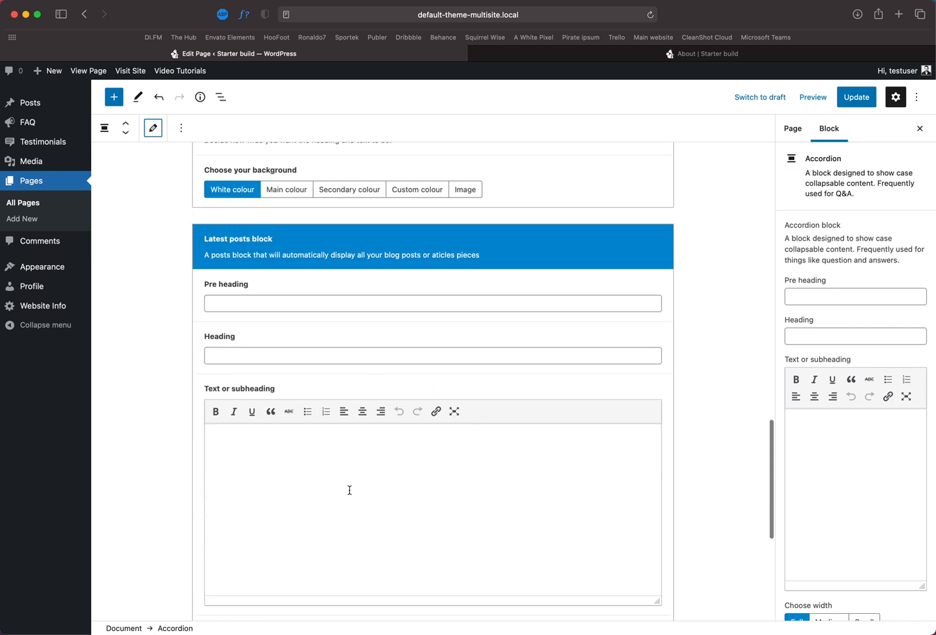
# Step: Insert a Columns block after the Accordion block and close the block library
pyautogui.click(117, 100)
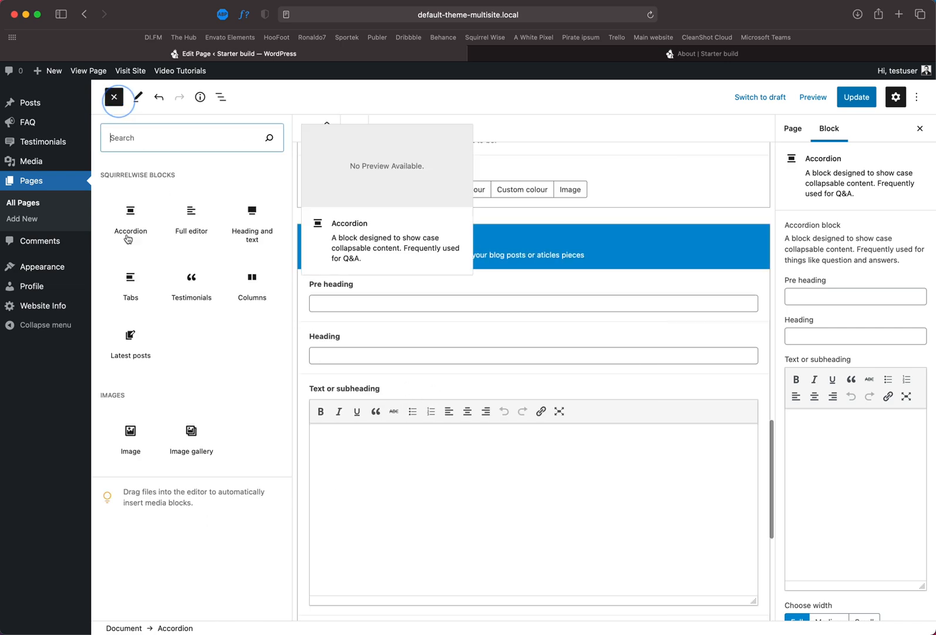
pyautogui.click(249, 285)
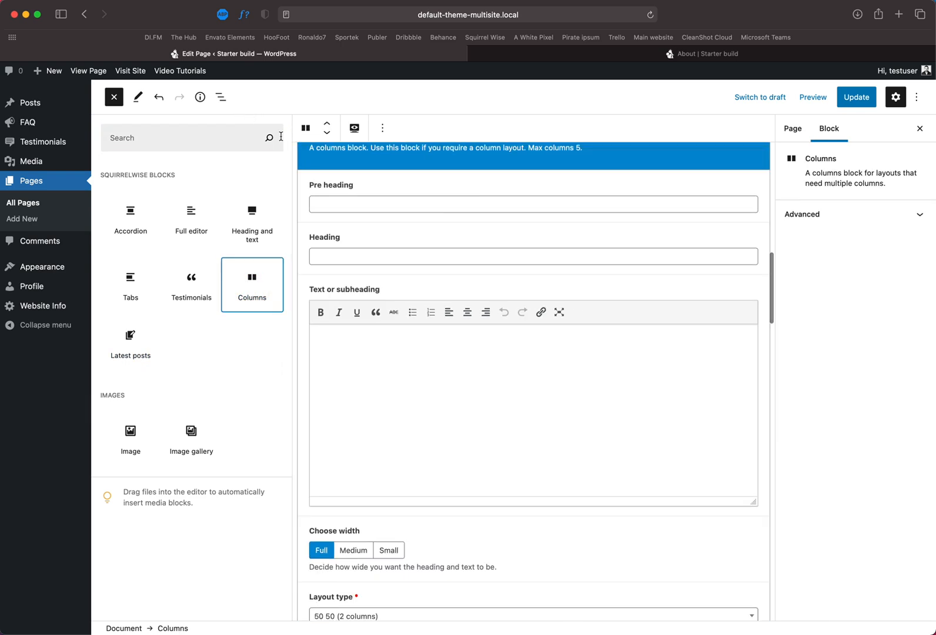
pyautogui.scroll(-10, 375, 438)
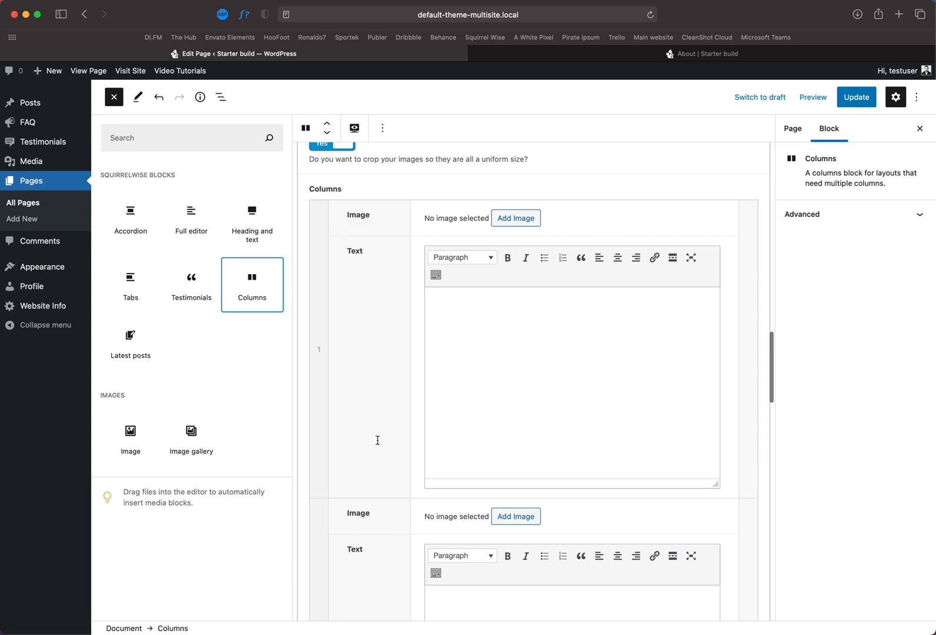
pyautogui.click(487, 363)
# Step: Review the Columns block's heading, width, crop and column fields, and look through the available layout types
pyautogui.scroll(5, 460, 362)
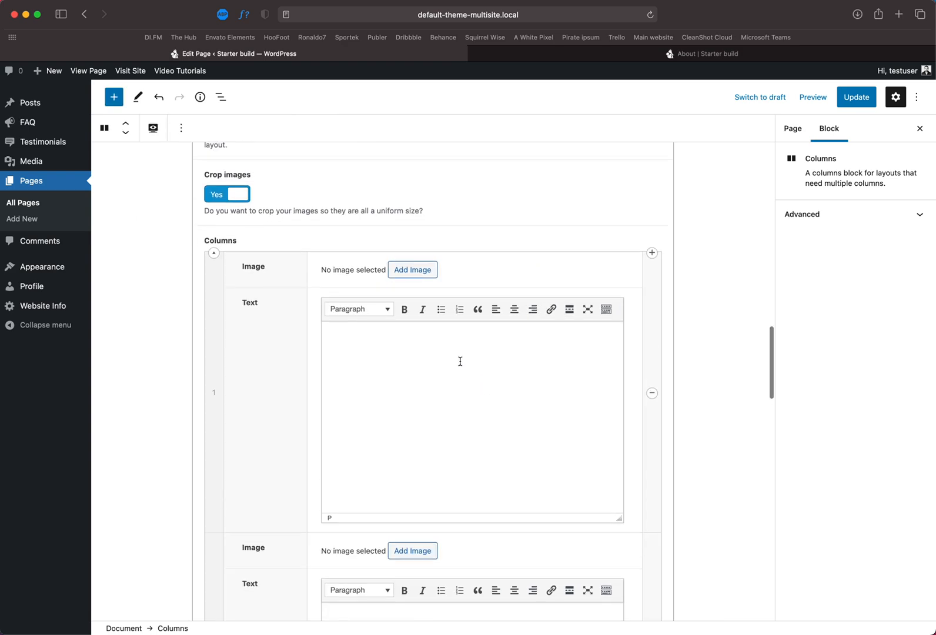
pyautogui.scroll(8, 459, 365)
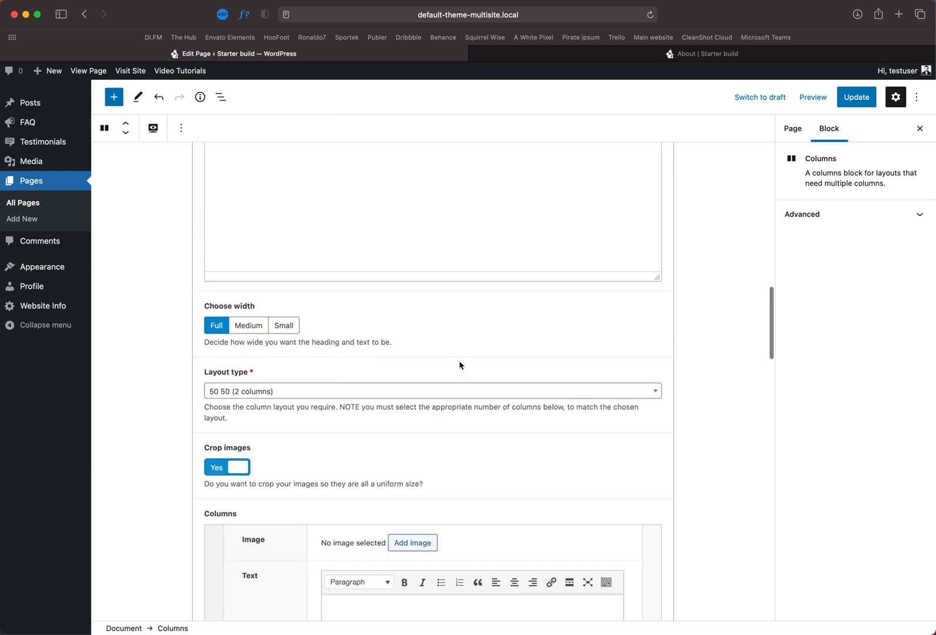
pyautogui.scroll(-2, 460, 365)
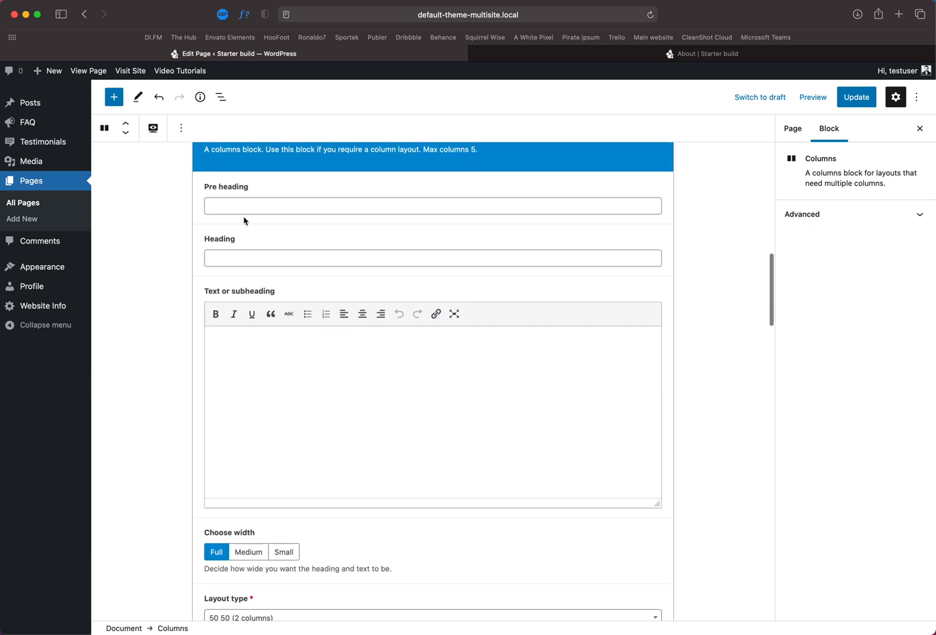
pyautogui.scroll(-4, 344, 471)
pyautogui.scroll(-3, 346, 418)
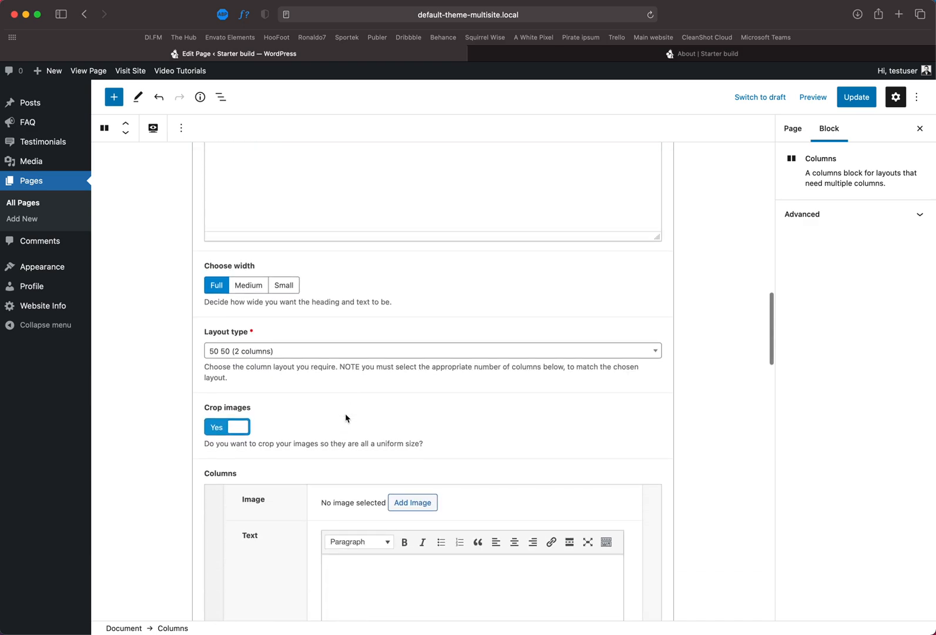
pyautogui.scroll(-2, 313, 362)
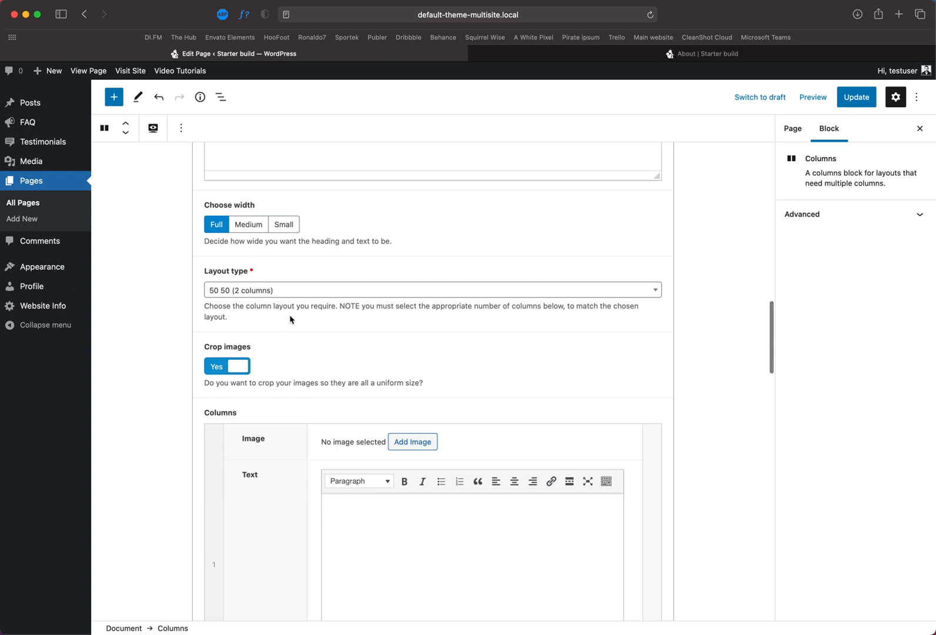
pyautogui.click(279, 294)
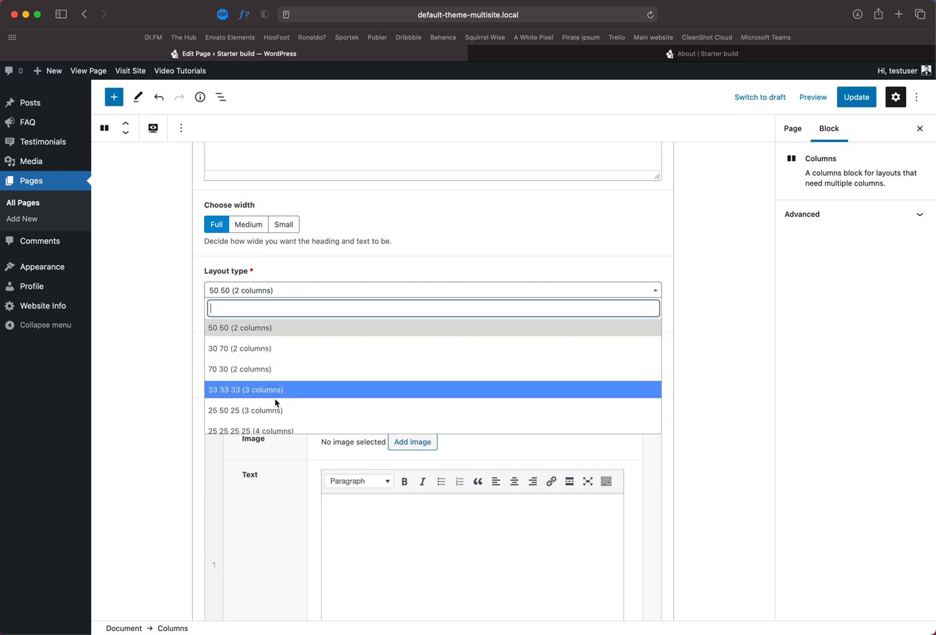
pyautogui.scroll(-1, 280, 403)
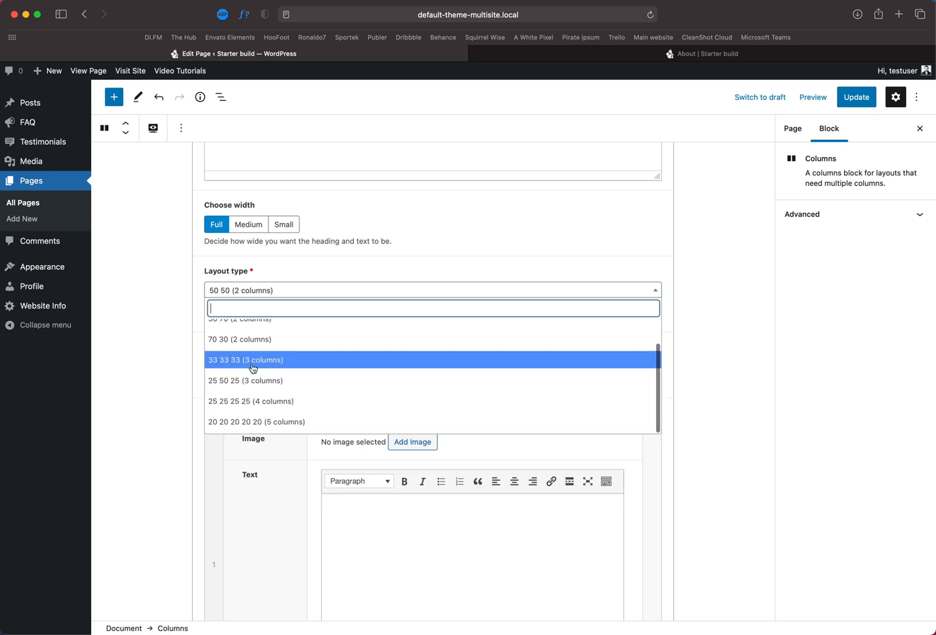
pyautogui.scroll(1, 230, 379)
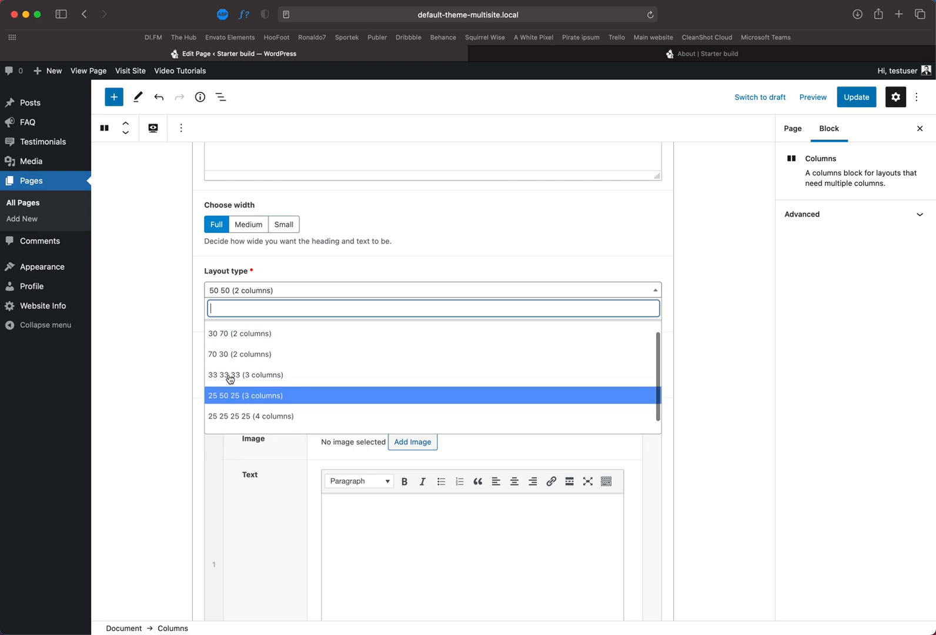
pyautogui.scroll(1, 230, 378)
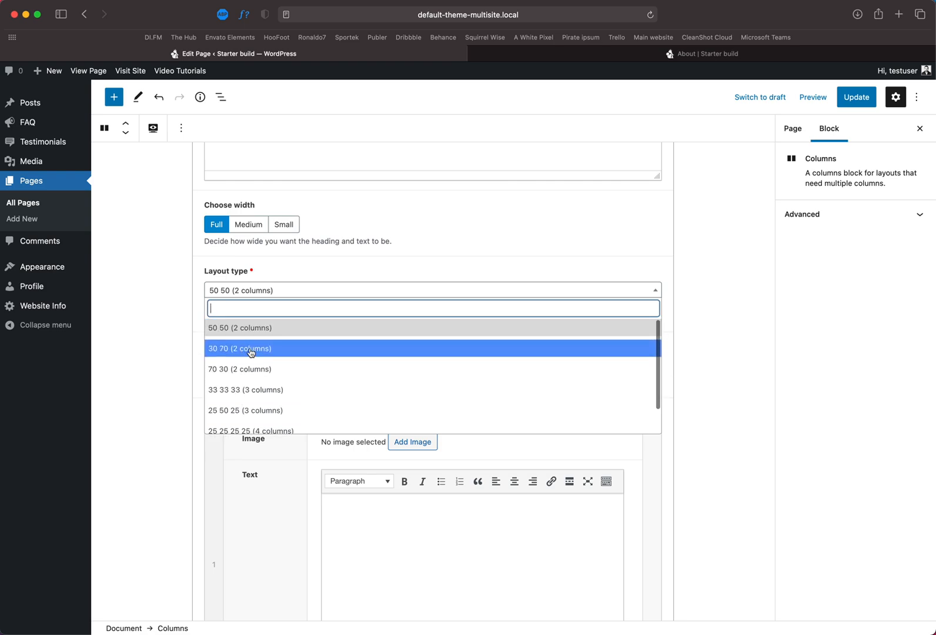
pyautogui.click(320, 274)
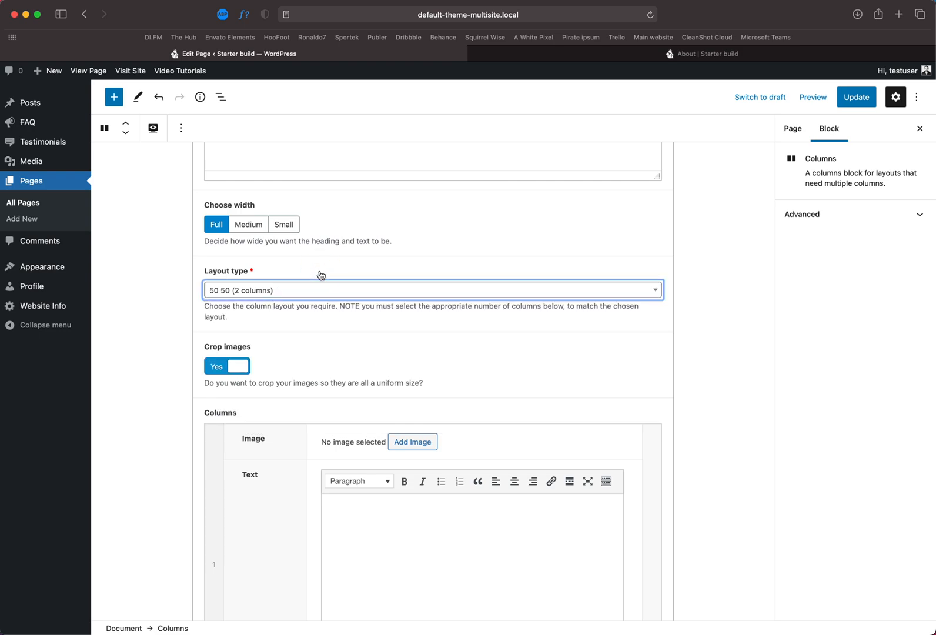
# Step: Add the photo of the long-haired woman in a sunlit field as the image for column 1
pyautogui.scroll(-1, 424, 417)
pyautogui.click(418, 394)
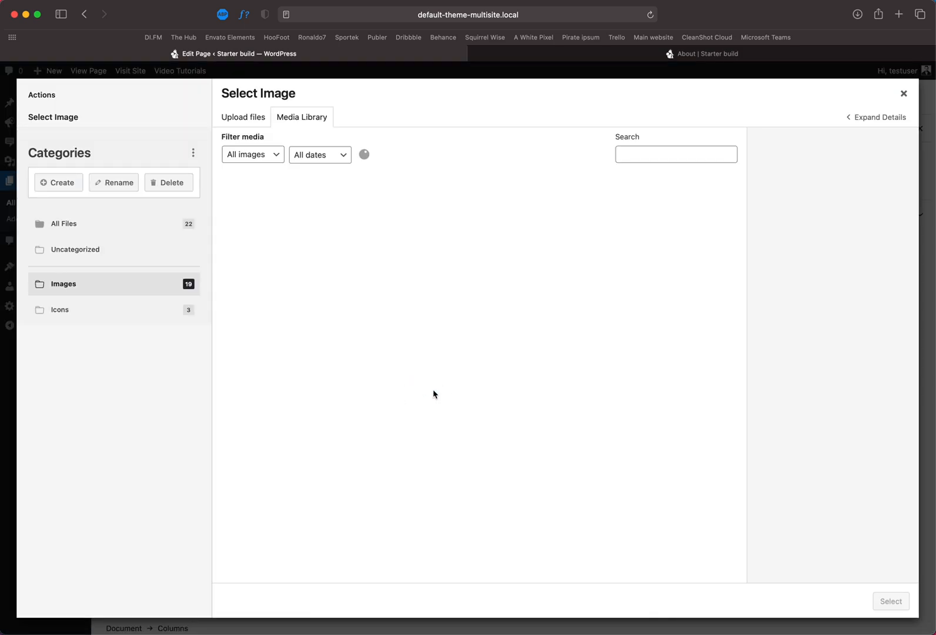
pyautogui.click(401, 279)
pyautogui.click(888, 601)
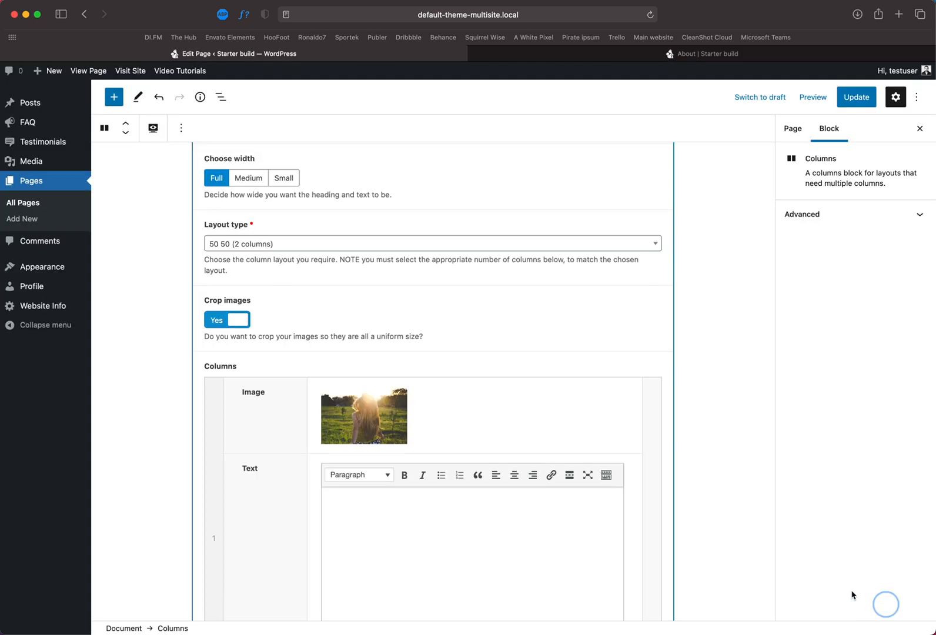
# Step: Add the black-and-white photo of Big Ben and the Thames as the image for column 2
pyautogui.scroll(-5, 424, 507)
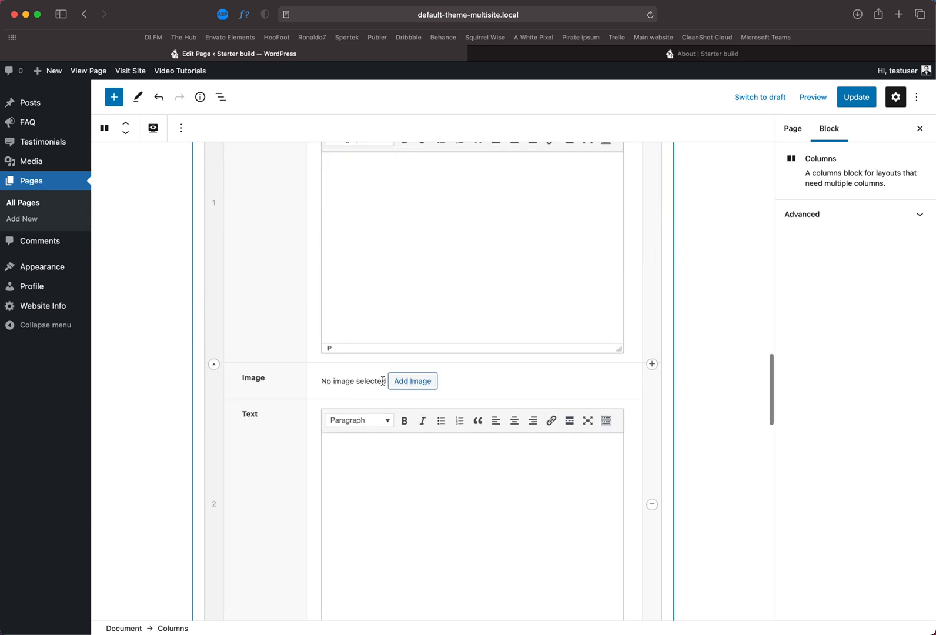
pyautogui.click(412, 381)
pyautogui.click(379, 218)
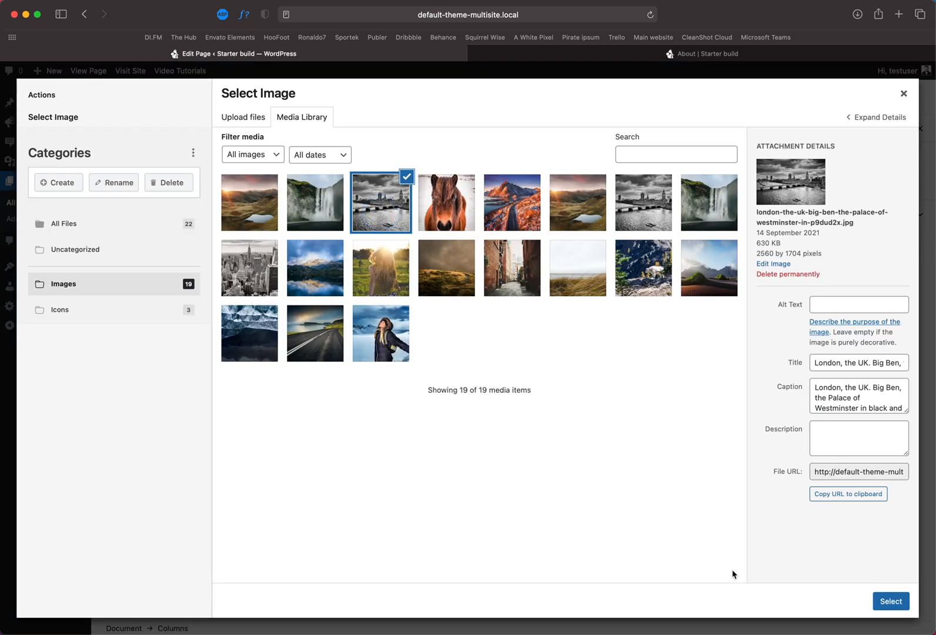
pyautogui.click(891, 601)
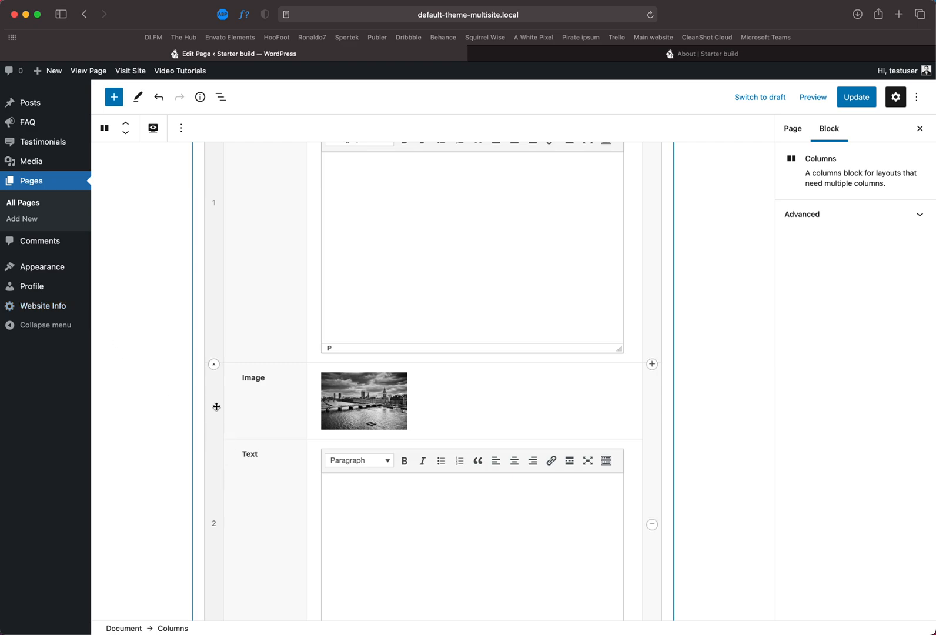
# Step: Collapse both column rows in the Columns block and check their images against the chosen layout type
pyautogui.click(214, 367)
pyautogui.scroll(3, 215, 371)
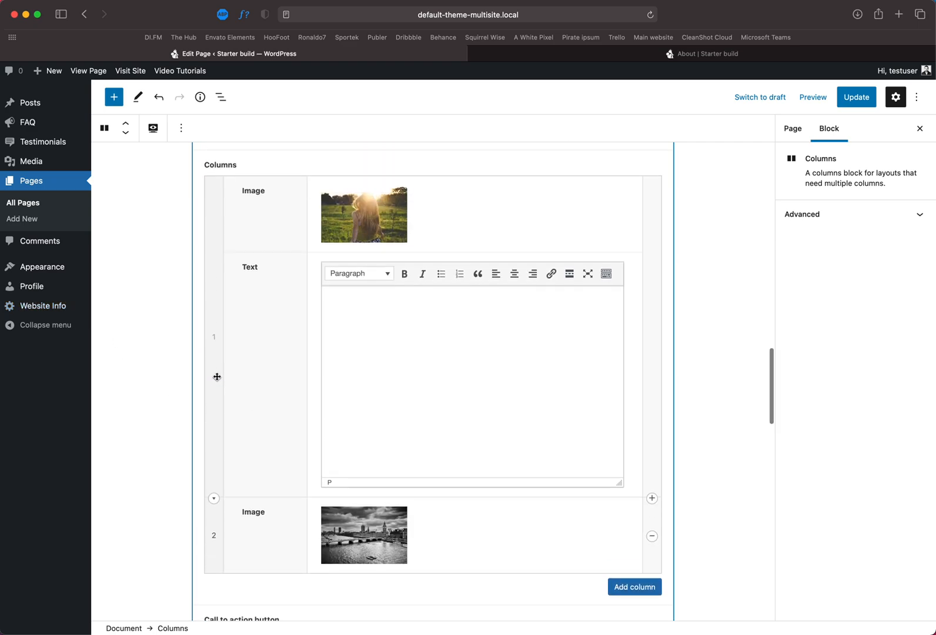
pyautogui.click(214, 180)
pyautogui.scroll(2, 307, 257)
pyautogui.scroll(1, 306, 258)
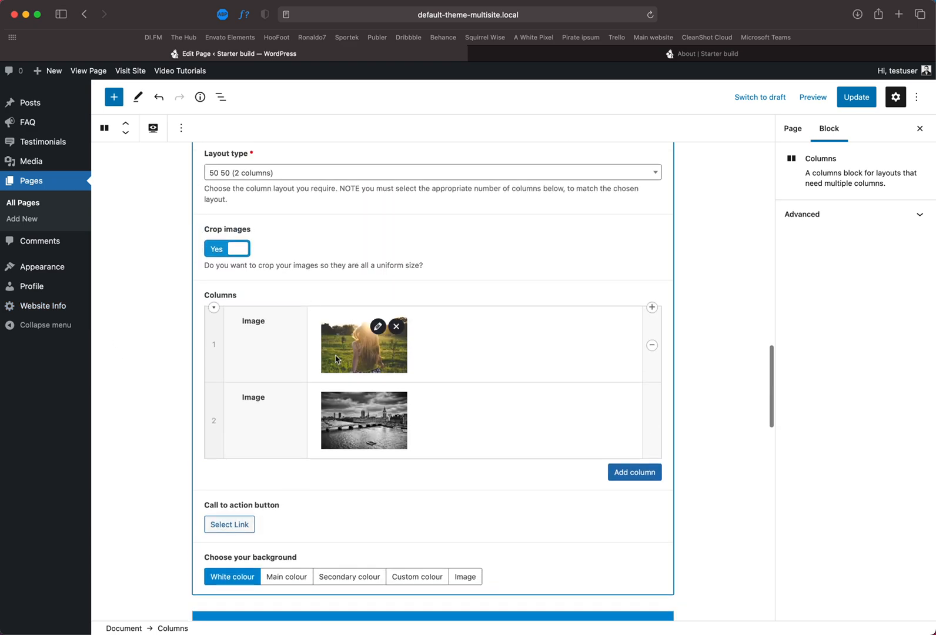
pyautogui.scroll(3, 435, 458)
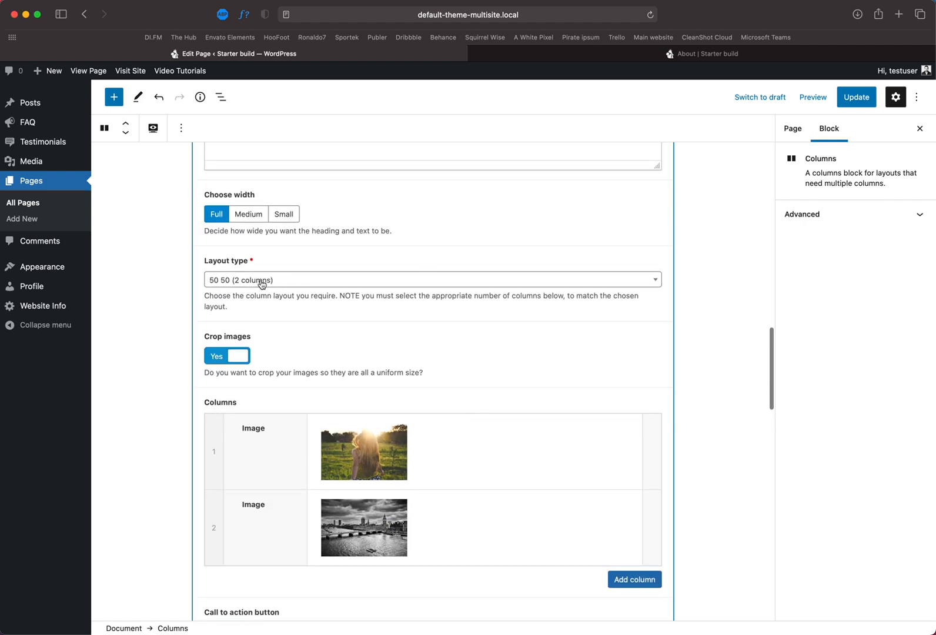
pyautogui.scroll(-2, 329, 430)
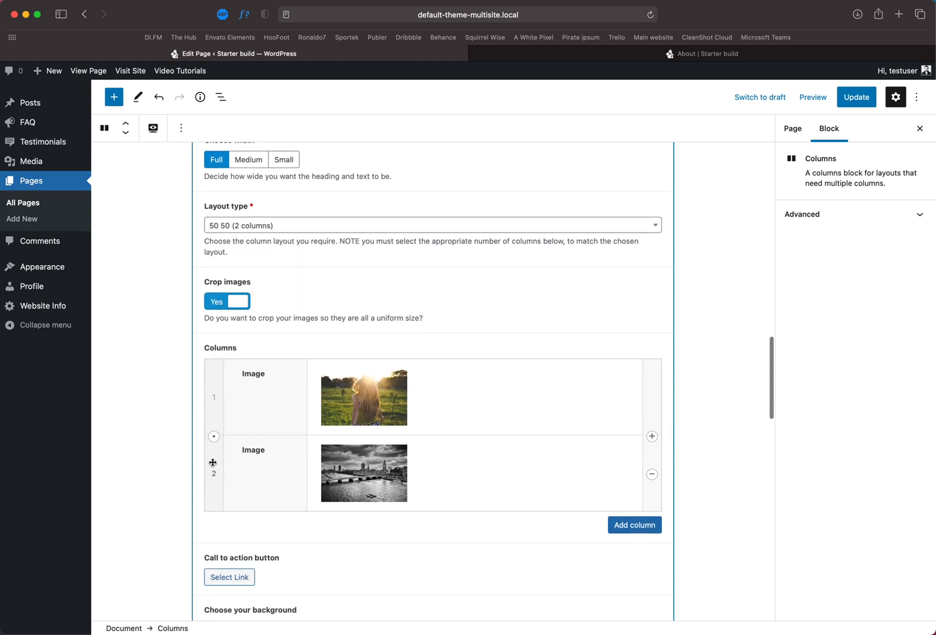
# Step: Update the page and reload the live About page to check the image columns below the accordion
pyautogui.click(856, 97)
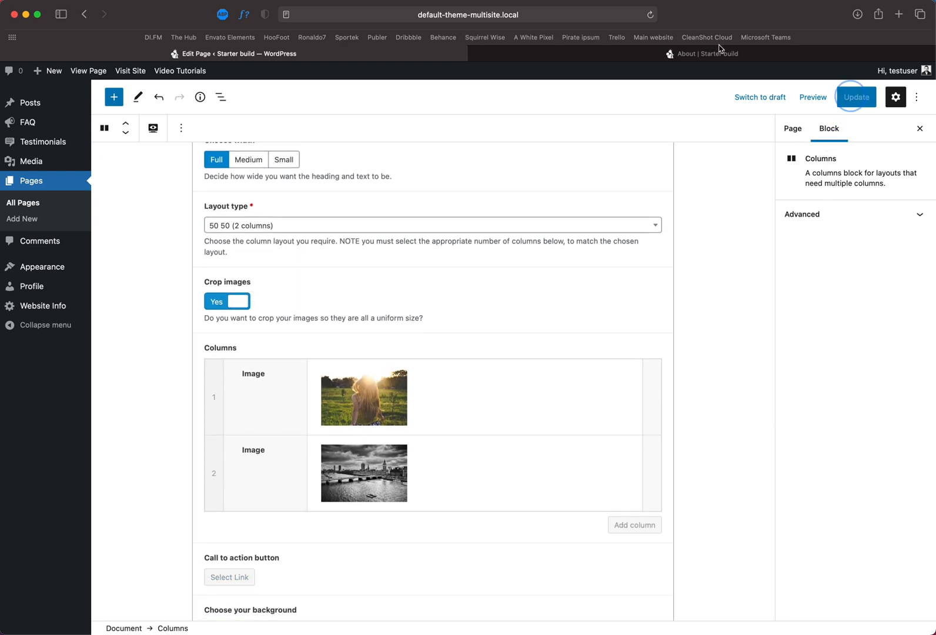
pyautogui.click(702, 53)
pyautogui.press('super+r')
pyautogui.scroll(-20, 634, 311)
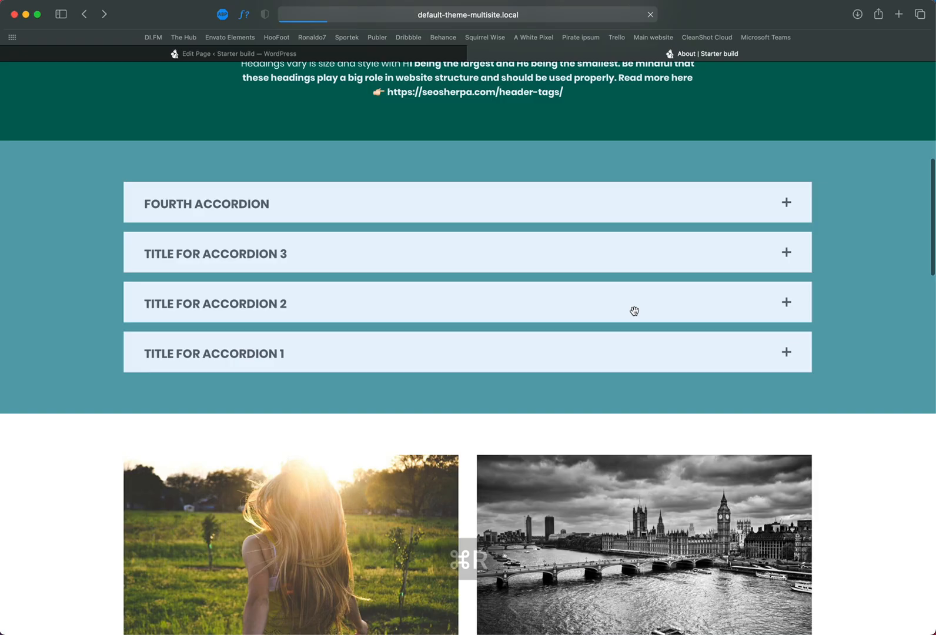
pyautogui.scroll(20, 635, 311)
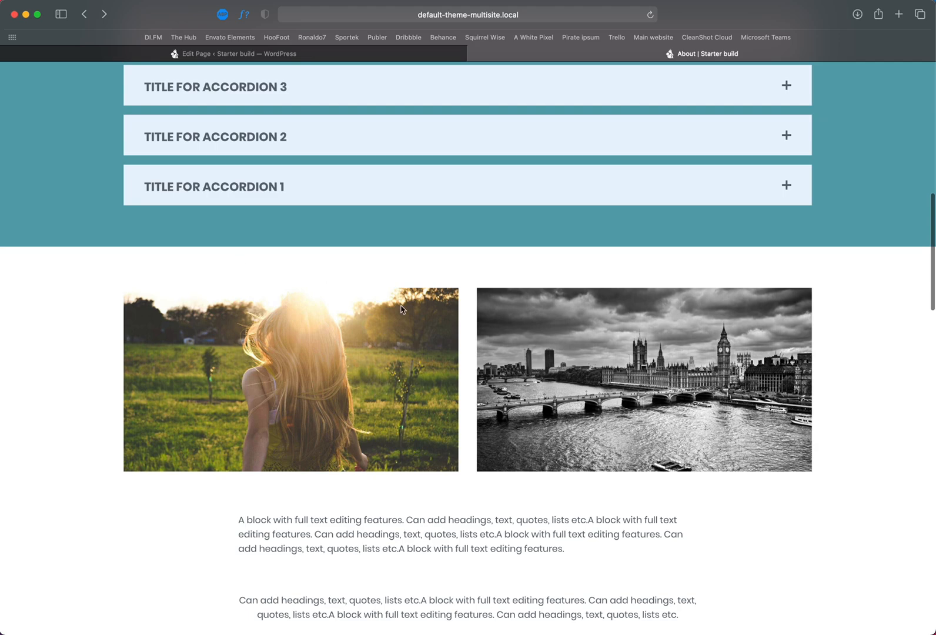
# Step: Return to the page editor and move the Columns block down to the end of the page
pyautogui.click(224, 54)
pyautogui.click(296, 300)
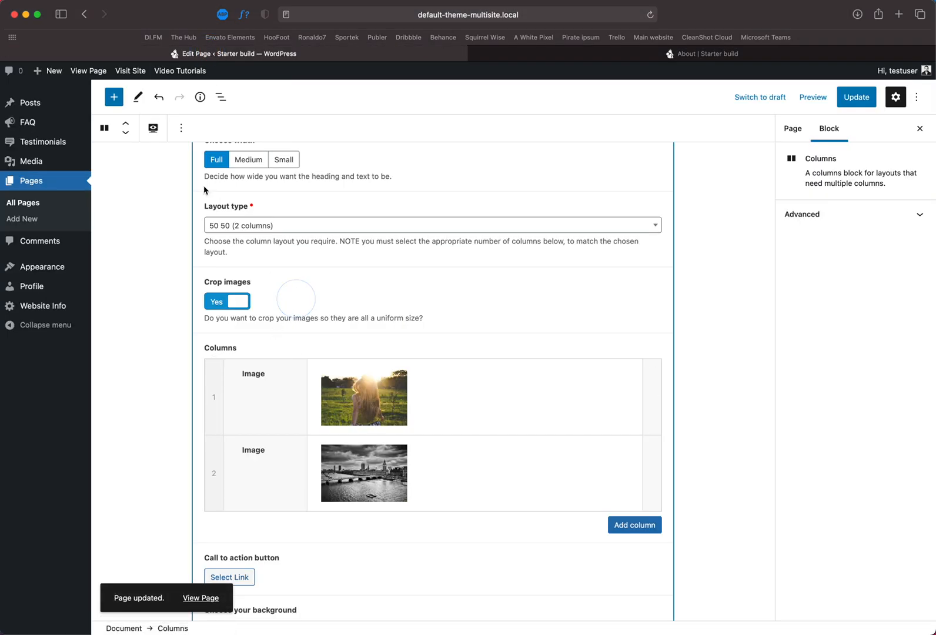
pyautogui.click(127, 134)
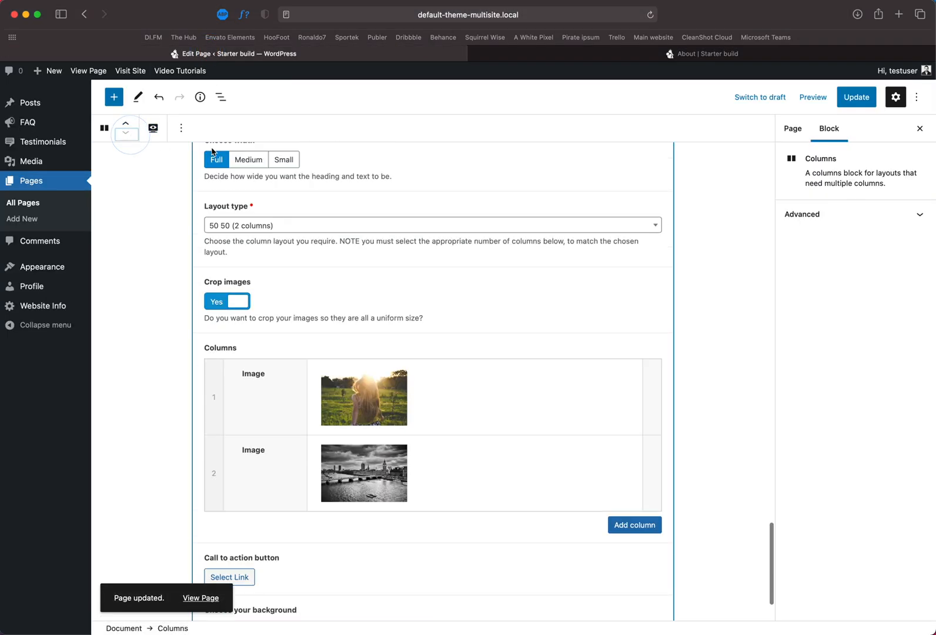
# Step: Update the page and check the Columns block's new position on the reloaded live About page
pyautogui.click(865, 98)
pyautogui.click(701, 54)
pyautogui.press('super+r')
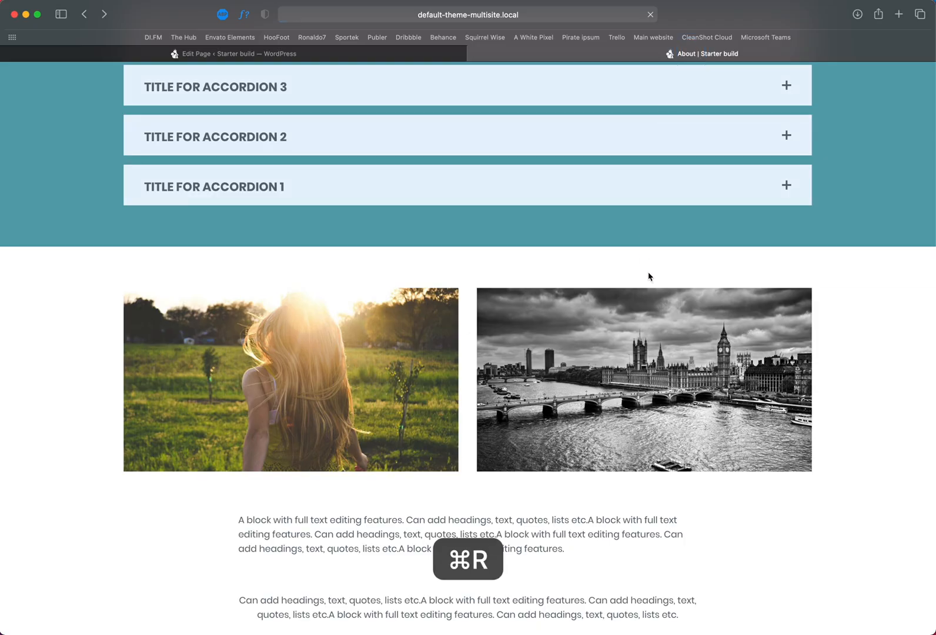
pyautogui.scroll(-15, 650, 277)
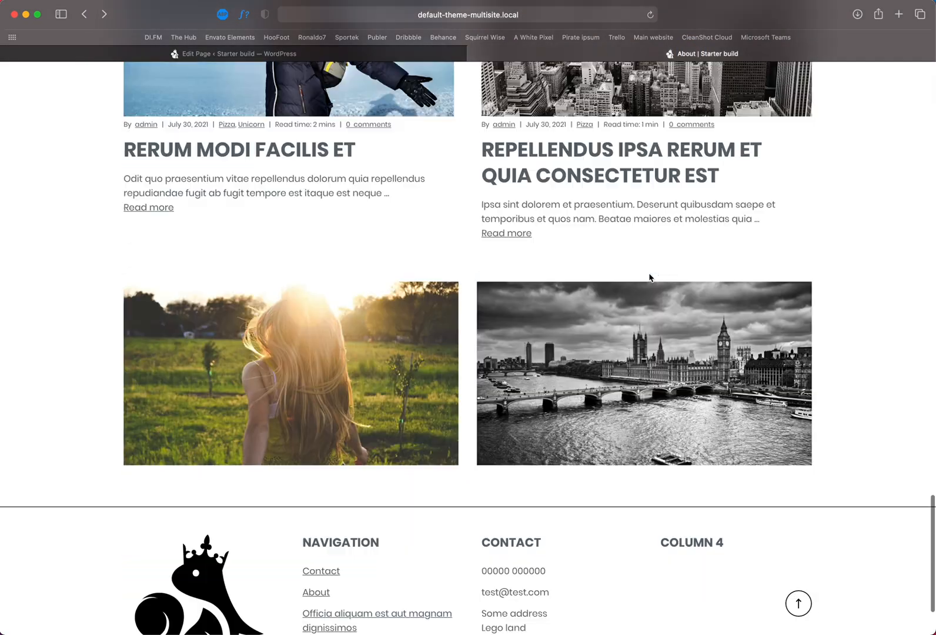
pyautogui.scroll(2, 249, 344)
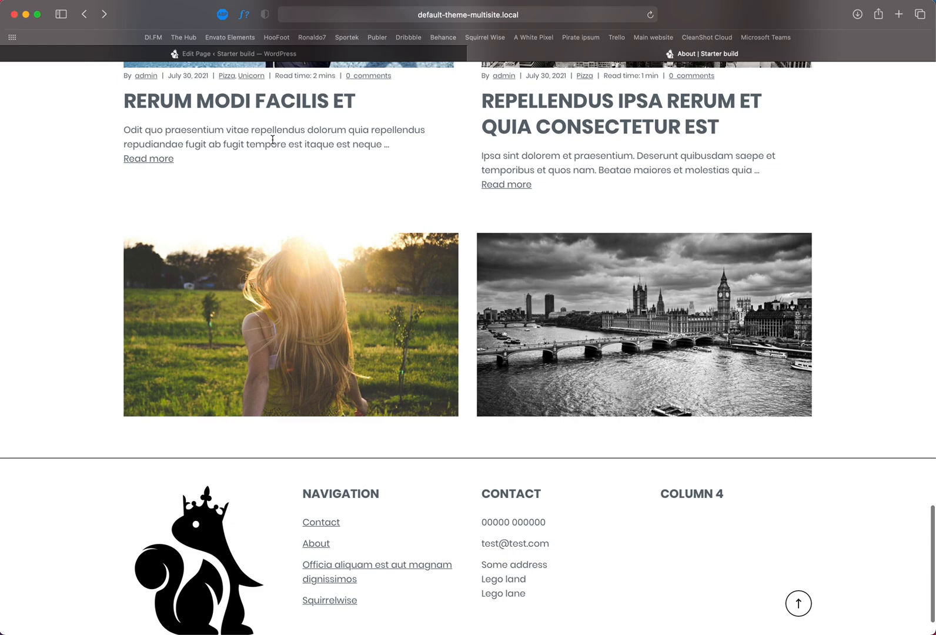
# Step: Give the Columns block the heading "This is the columns block" in the page editor and set its type to H3
pyautogui.click(264, 53)
pyautogui.scroll(-10, 315, 222)
pyautogui.scroll(1, 315, 222)
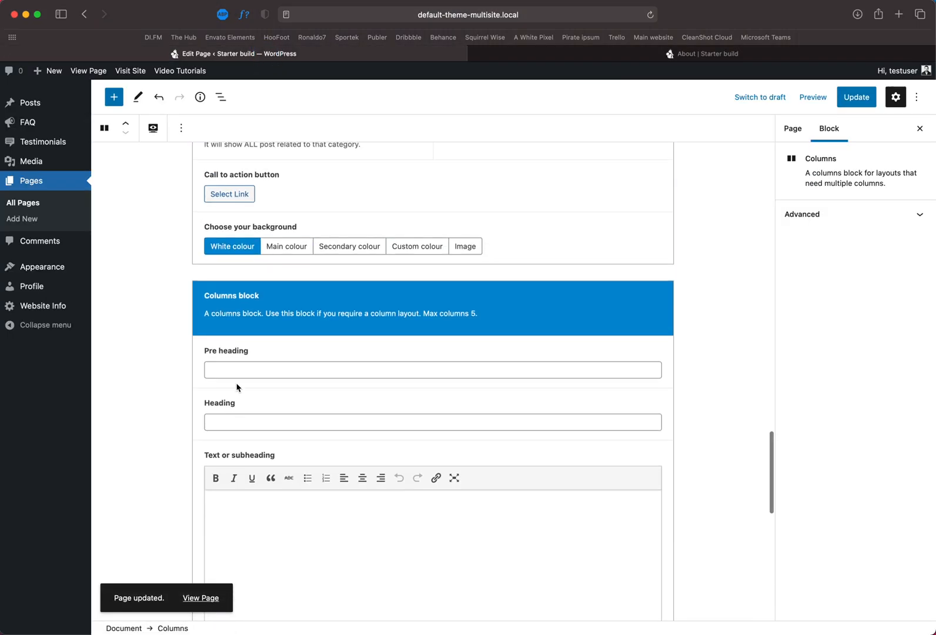
pyautogui.click(225, 425)
pyautogui.press('shift')
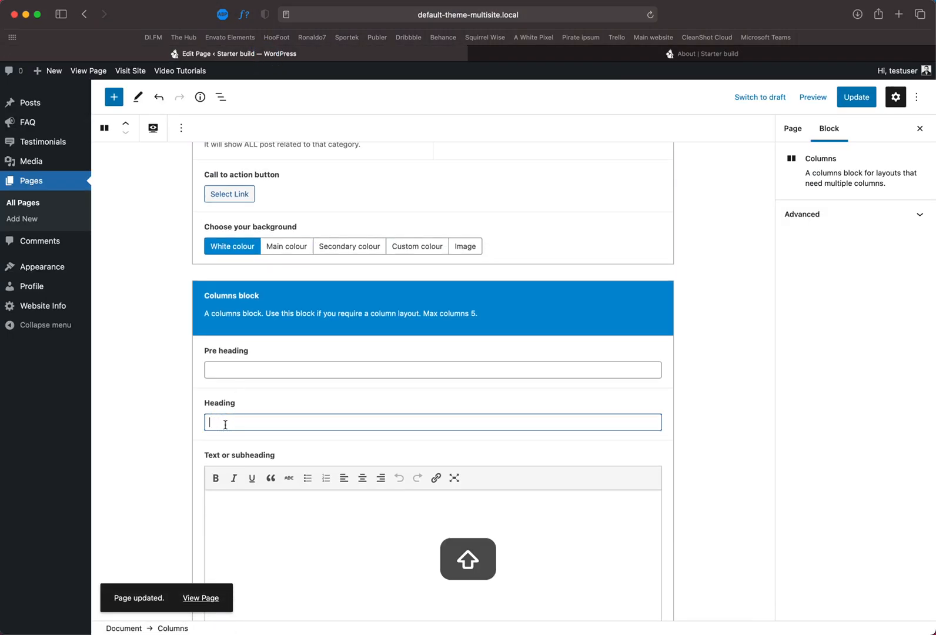
pyautogui.write('This is the columns block')
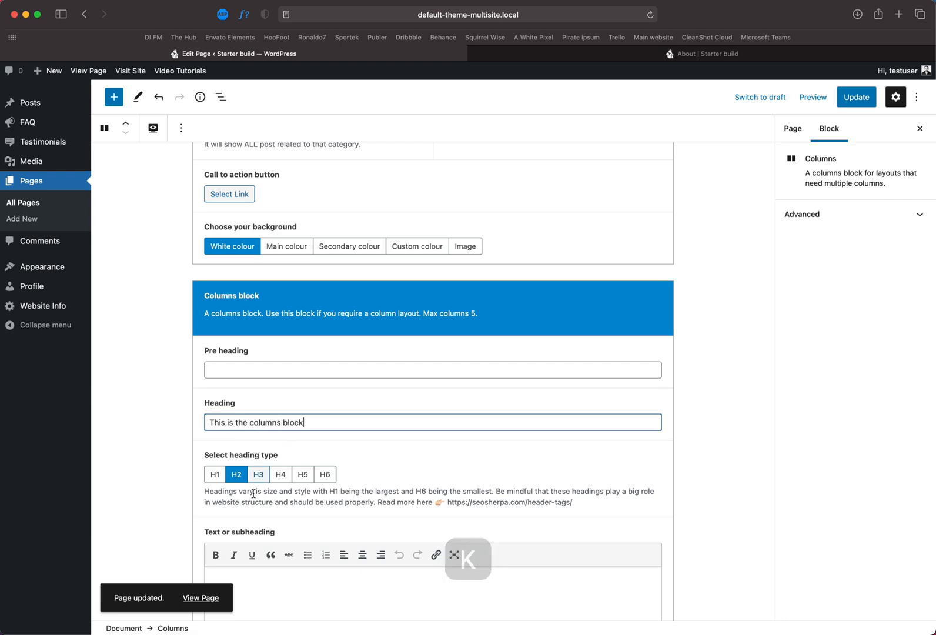
pyautogui.click(258, 475)
# Step: Expand column 2 of the Columns block and enter "Some content" as its text
pyautogui.scroll(-3, 287, 488)
pyautogui.scroll(-10, 333, 511)
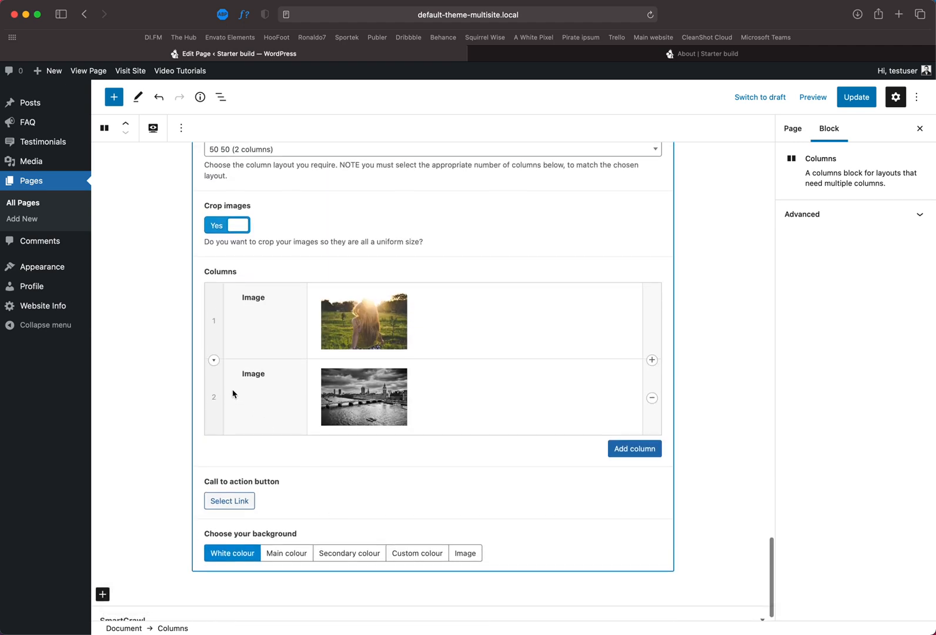
pyautogui.click(214, 362)
pyautogui.click(360, 496)
pyautogui.write('Some content')
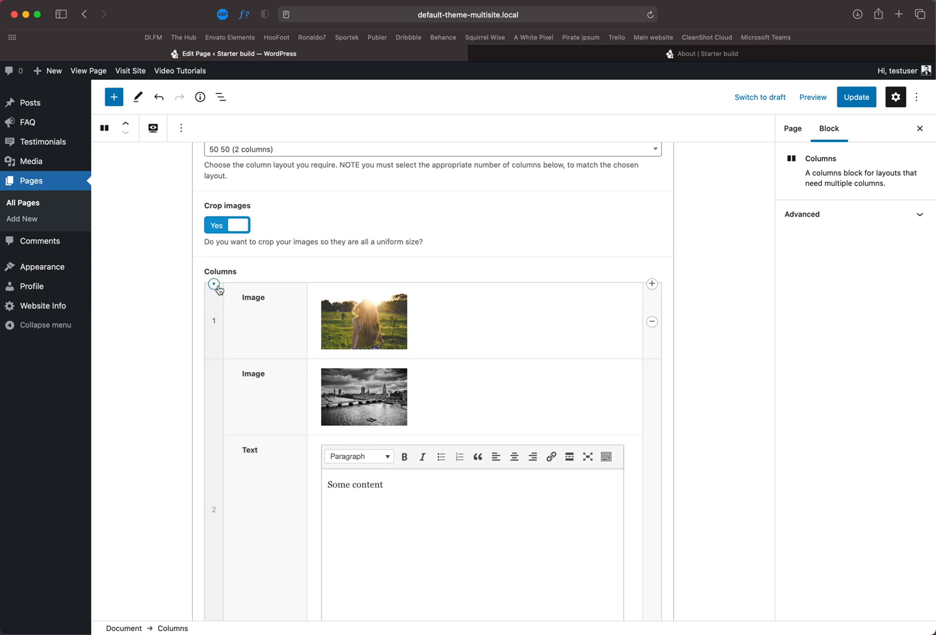
# Step: Expand column 1 and enter "I like the sun." as its text
pyautogui.click(214, 285)
pyautogui.write('I lik')
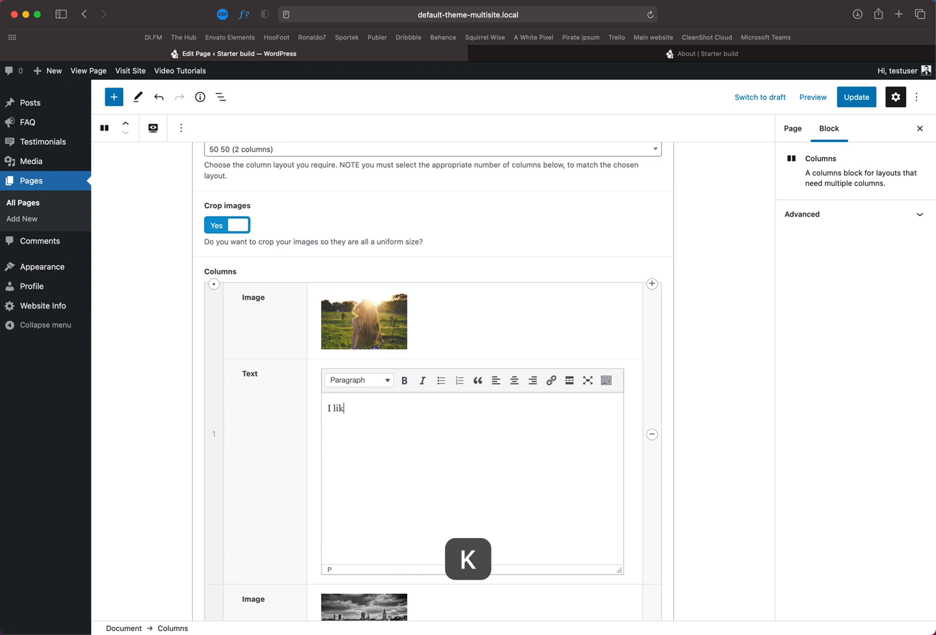
pyautogui.write('e the sun.')
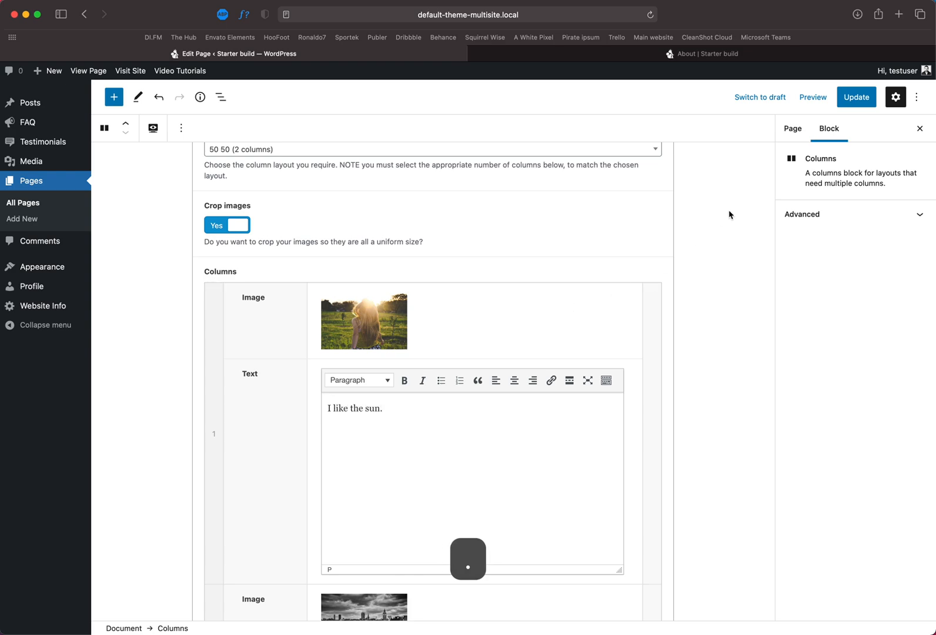
# Step: Update the page and reload the live About page to check the added heading and column texts
pyautogui.click(856, 97)
pyautogui.click(705, 53)
pyautogui.press('cmd+r')
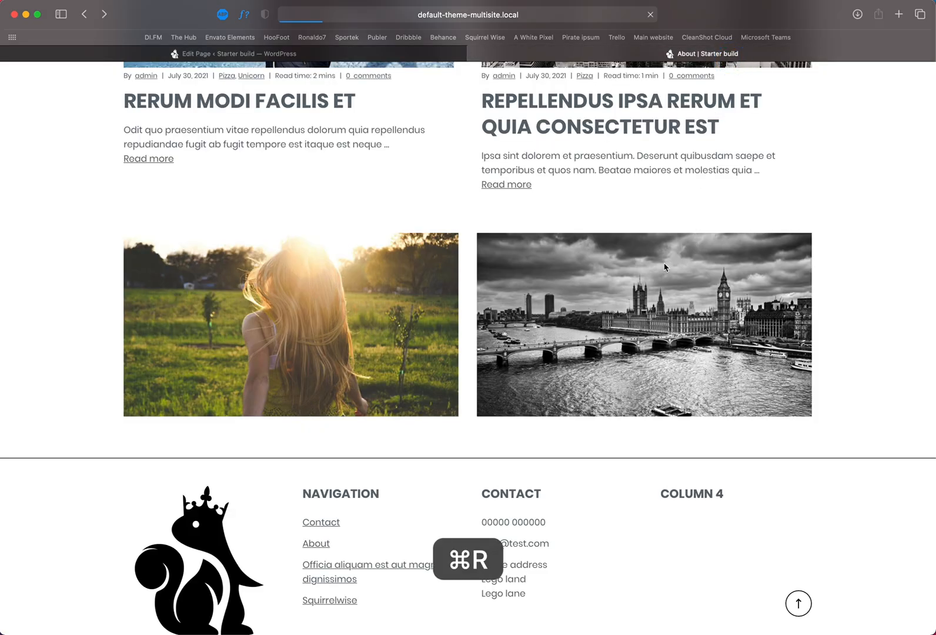
# Step: Examine the Columns block's heading and the texts below both images on the live About page
pyautogui.moveTo(317, 250); pyautogui.dragTo(655, 250)
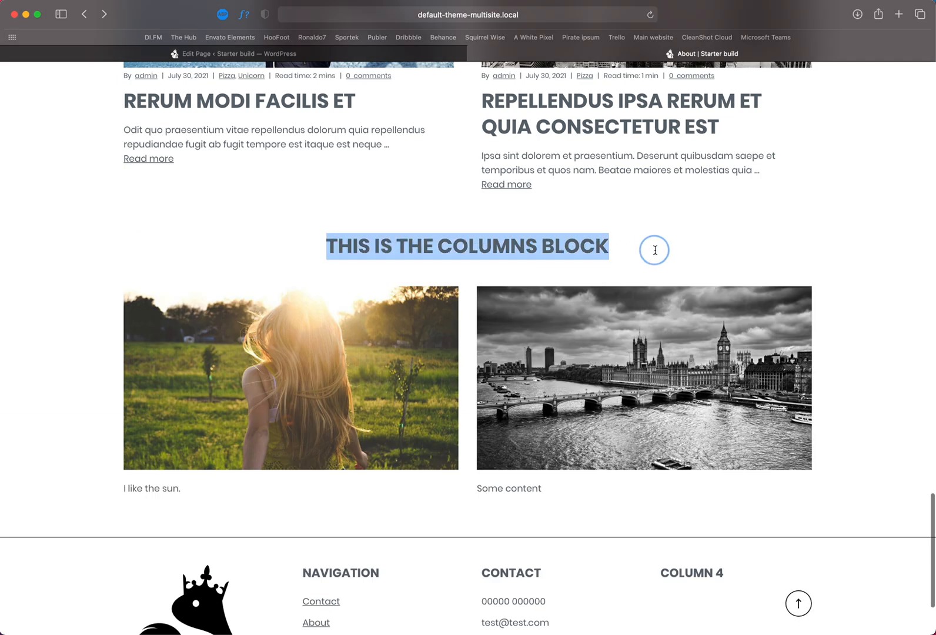
pyautogui.moveTo(543, 487); pyautogui.dragTo(461, 487)
pyautogui.click(115, 485)
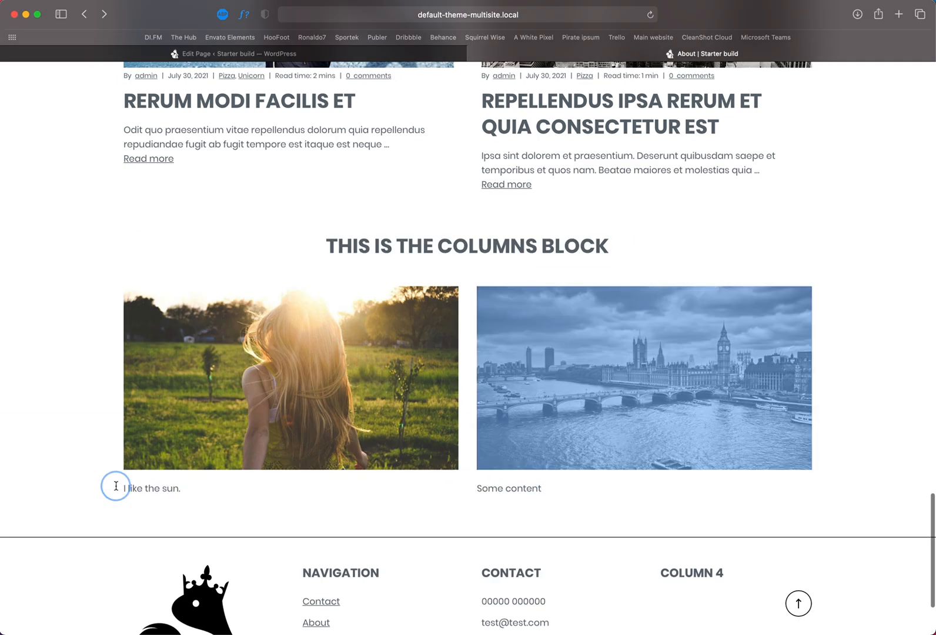
# Step: Turn off image cropping in the Columns block and check the updated result on the live About page
pyautogui.click(288, 54)
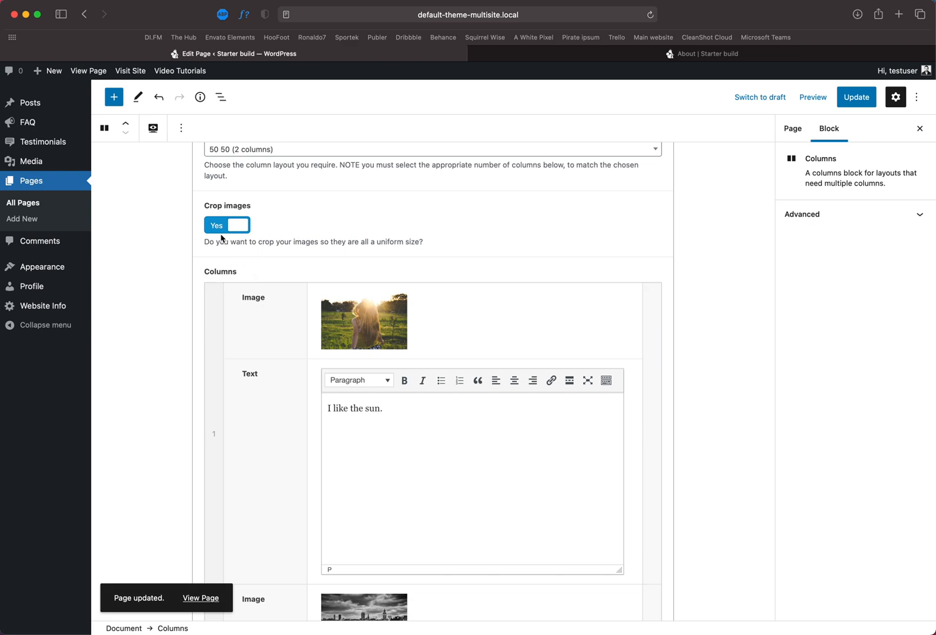
pyautogui.click(218, 232)
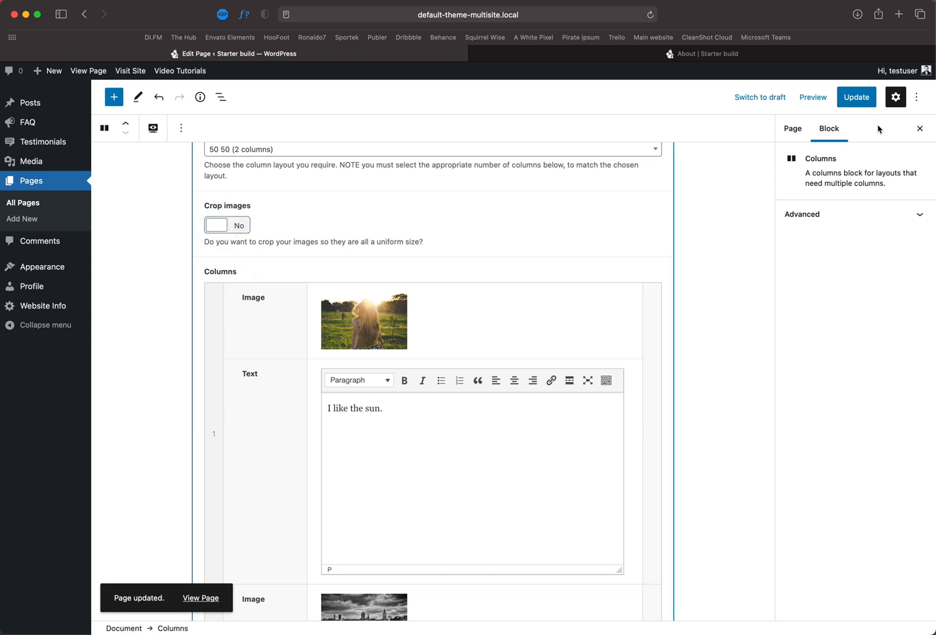
pyautogui.click(852, 98)
pyautogui.click(679, 55)
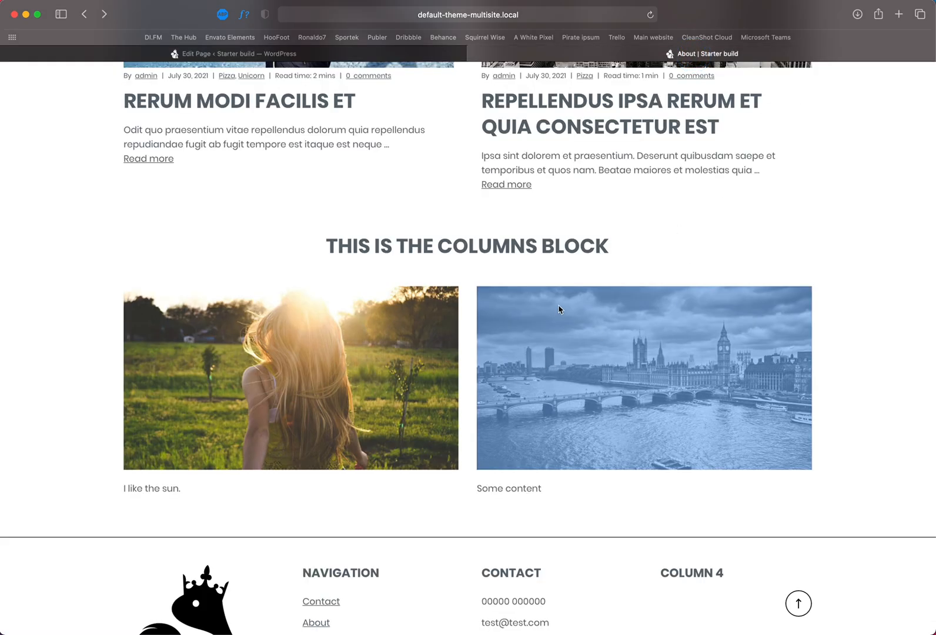
pyautogui.click(714, 252)
pyautogui.press('super+r')
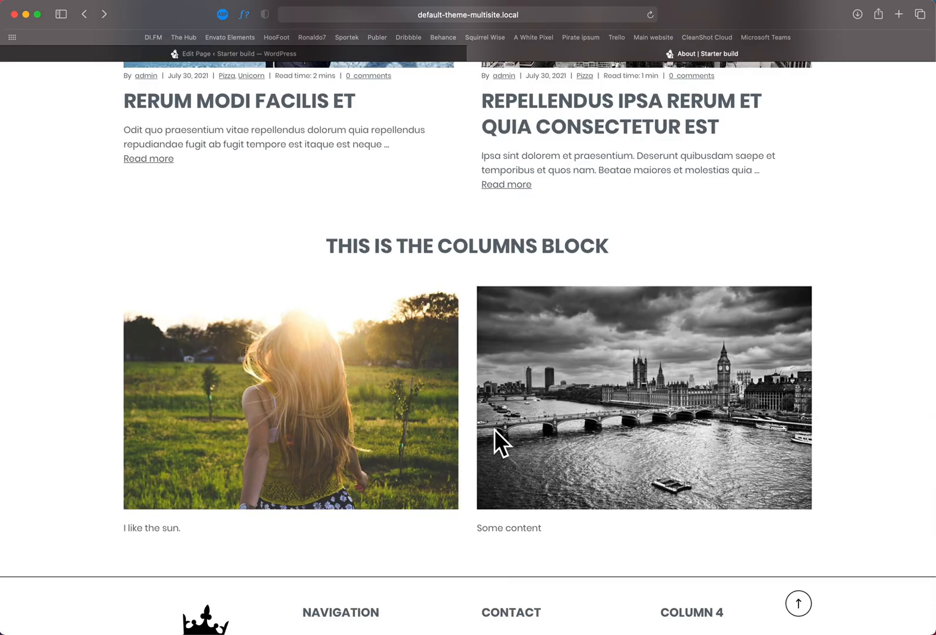
# Step: Replace the column 1 image with the Icelandic horse picture from the media library
pyautogui.click(262, 54)
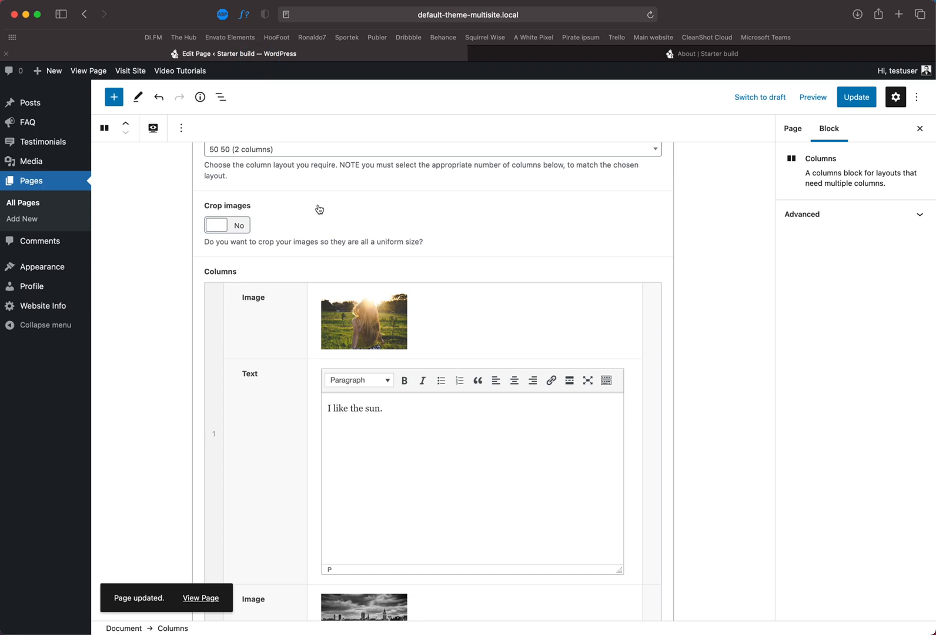
pyautogui.click(397, 306)
pyautogui.click(413, 301)
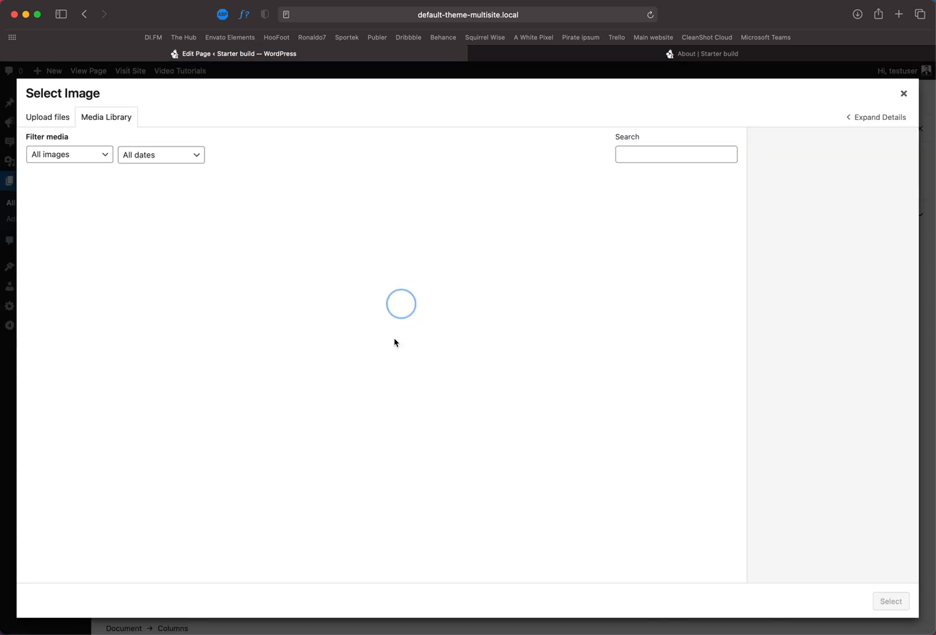
pyautogui.click(433, 214)
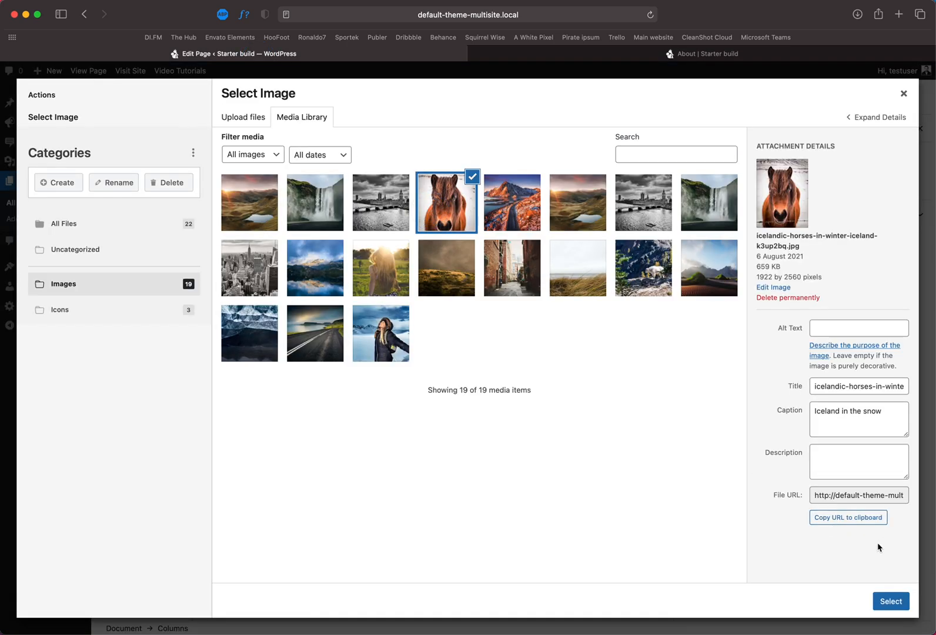
pyautogui.click(891, 601)
# Step: Update the page and reload the live About page to check the uncropped horse image
pyautogui.click(857, 97)
pyautogui.click(739, 56)
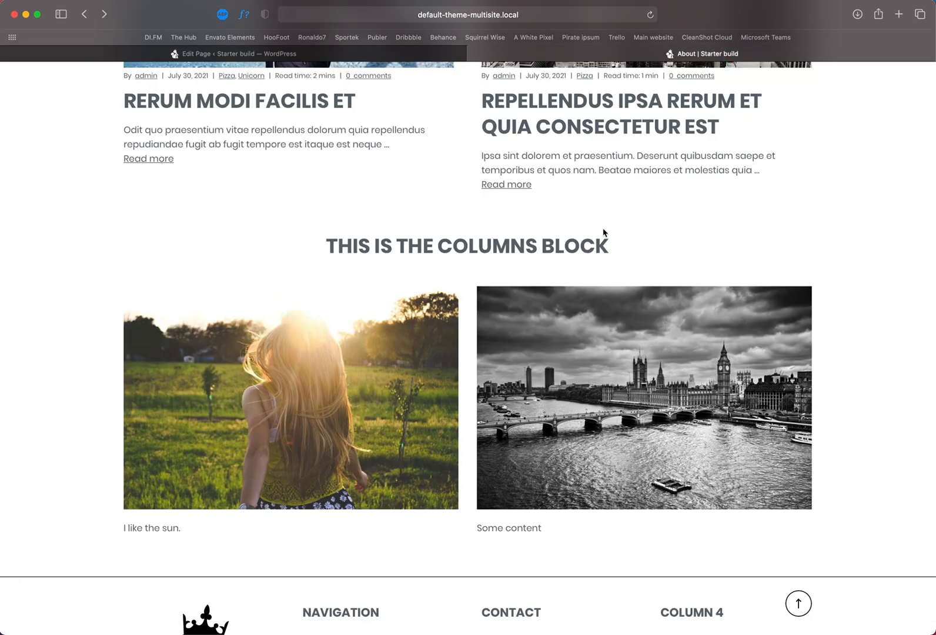
pyautogui.press('super+r')
pyautogui.scroll(-3, 556, 382)
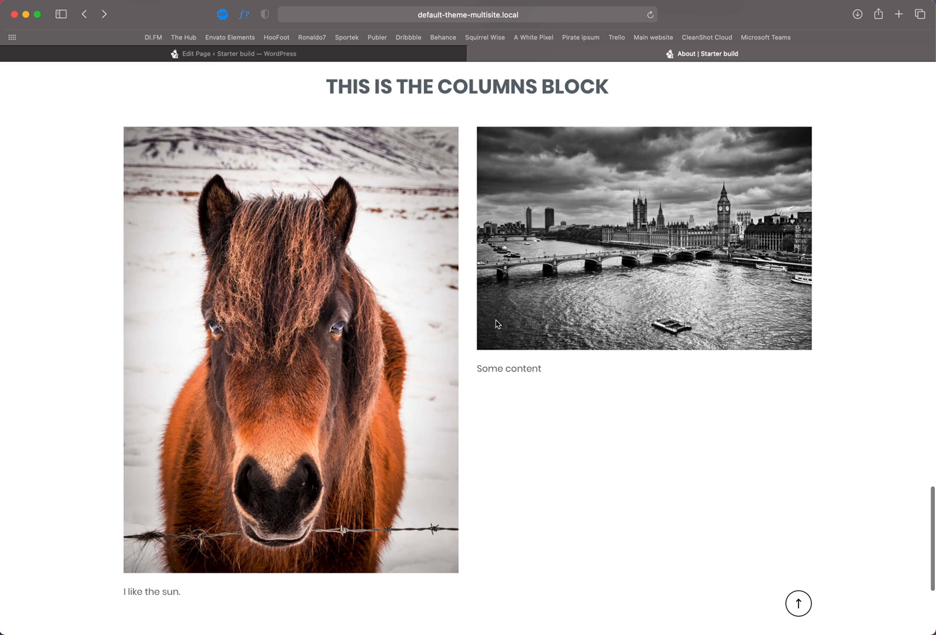
# Step: Turn image cropping back on in the Columns block and check the updated result on the live About page
pyautogui.click(266, 57)
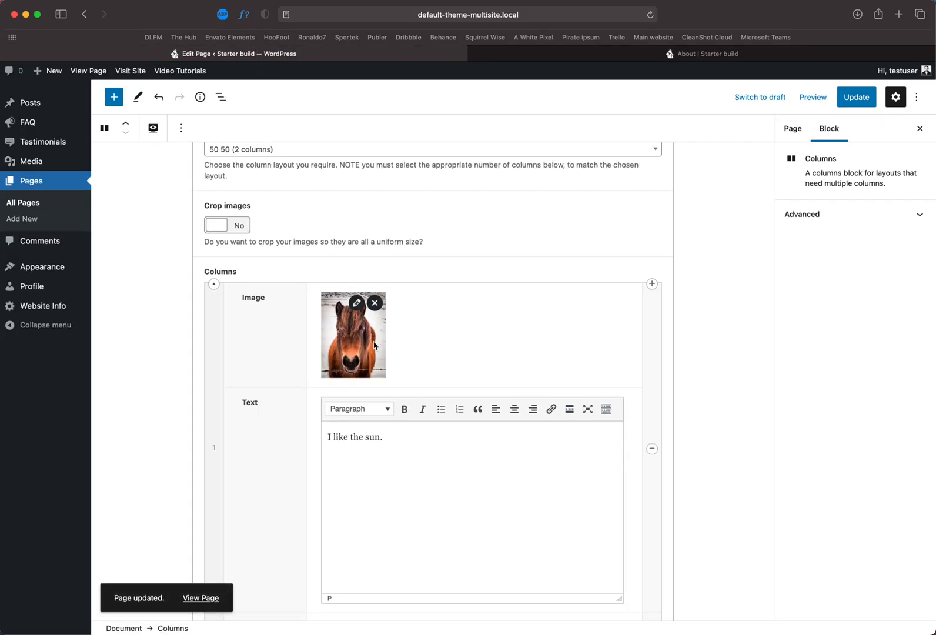
pyautogui.click(232, 226)
pyautogui.click(857, 97)
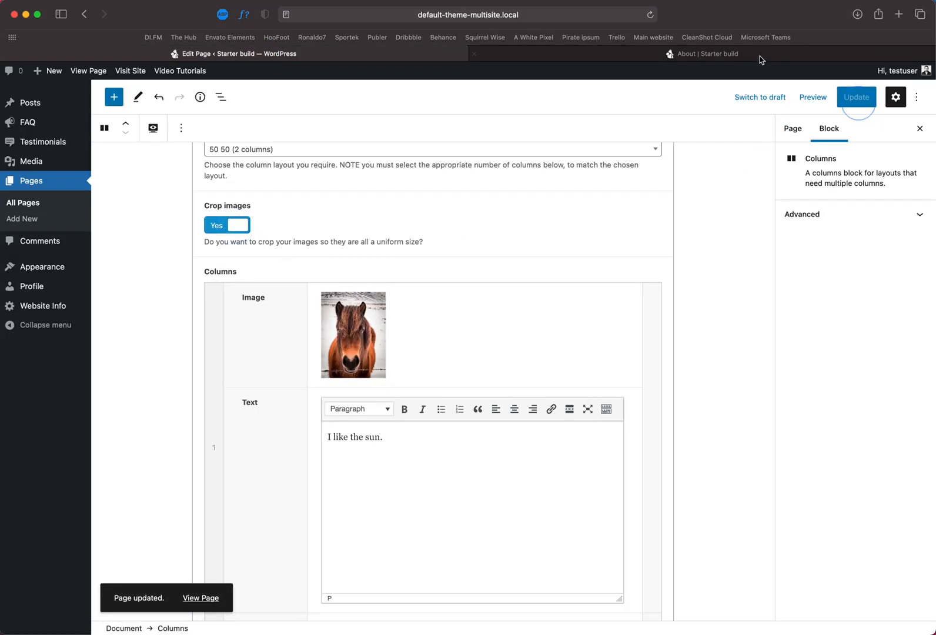
pyautogui.click(756, 54)
pyautogui.press('super+r')
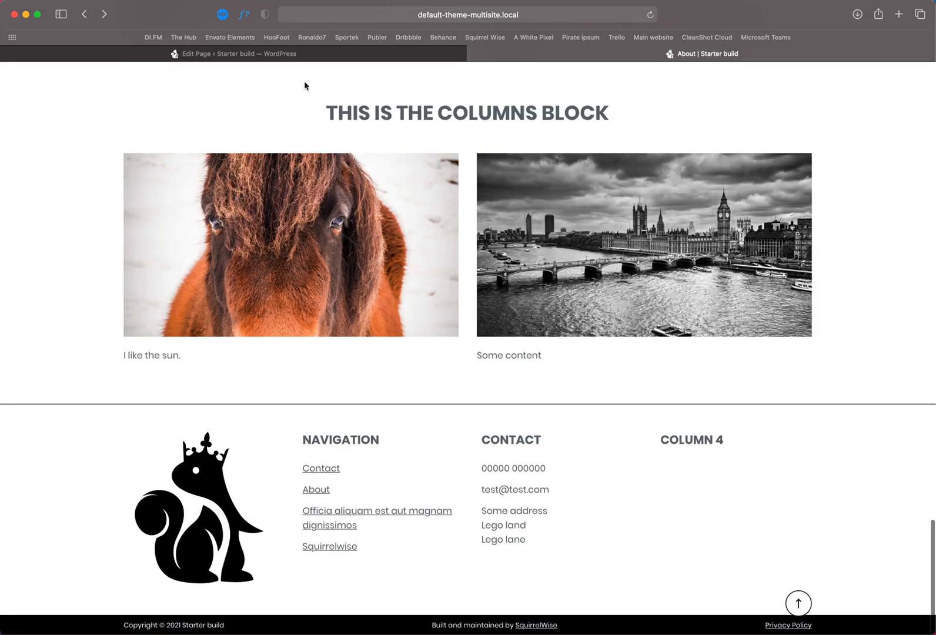
# Step: Set the Columns block's layout type to 25 50 25 (3 columns)
pyautogui.click(312, 55)
pyautogui.scroll(3, 253, 274)
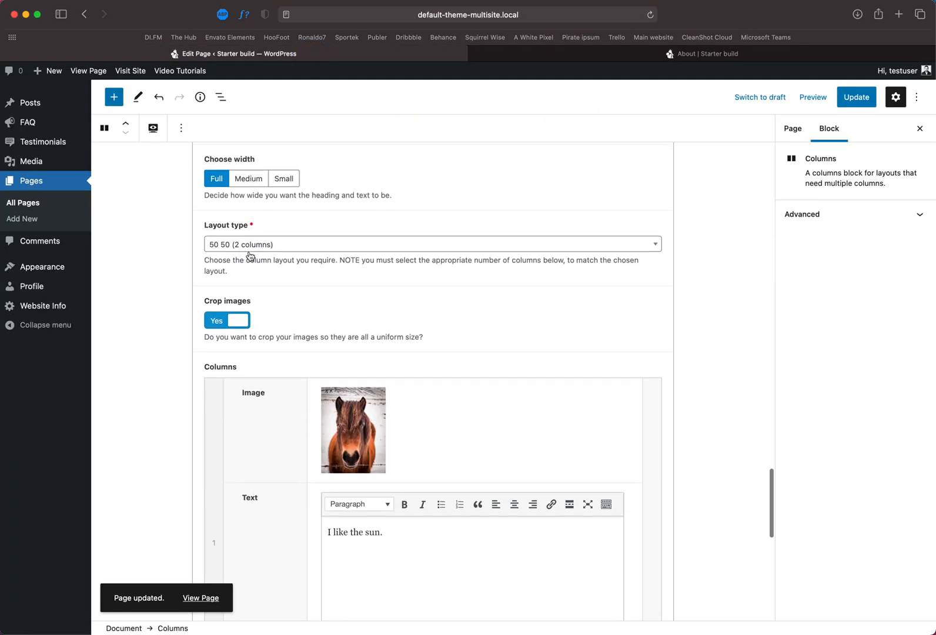
pyautogui.click(249, 246)
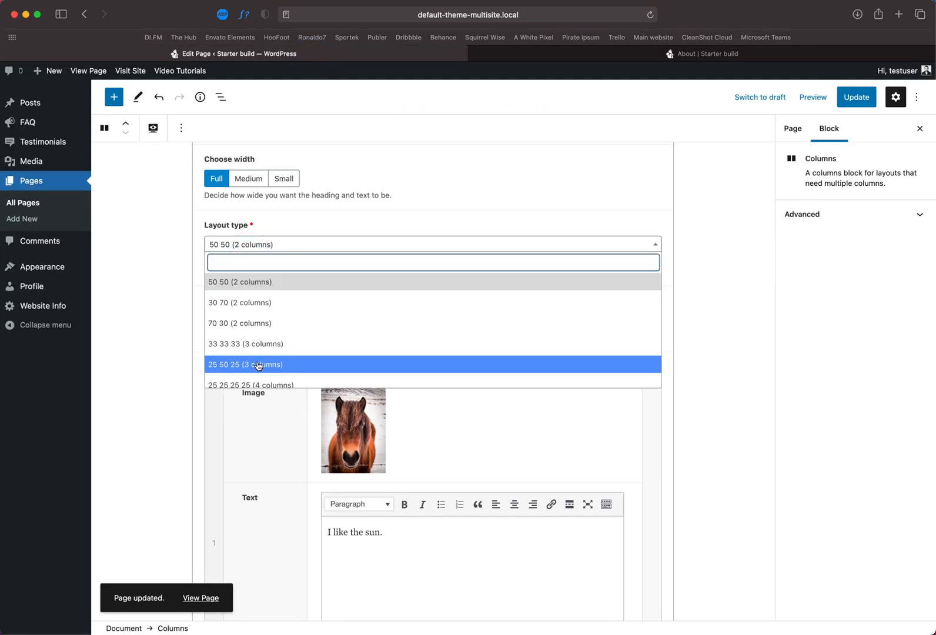
pyautogui.click(259, 365)
# Step: Add a third column to the Columns block and give it the blue mountain lake image
pyautogui.scroll(-10, 299, 384)
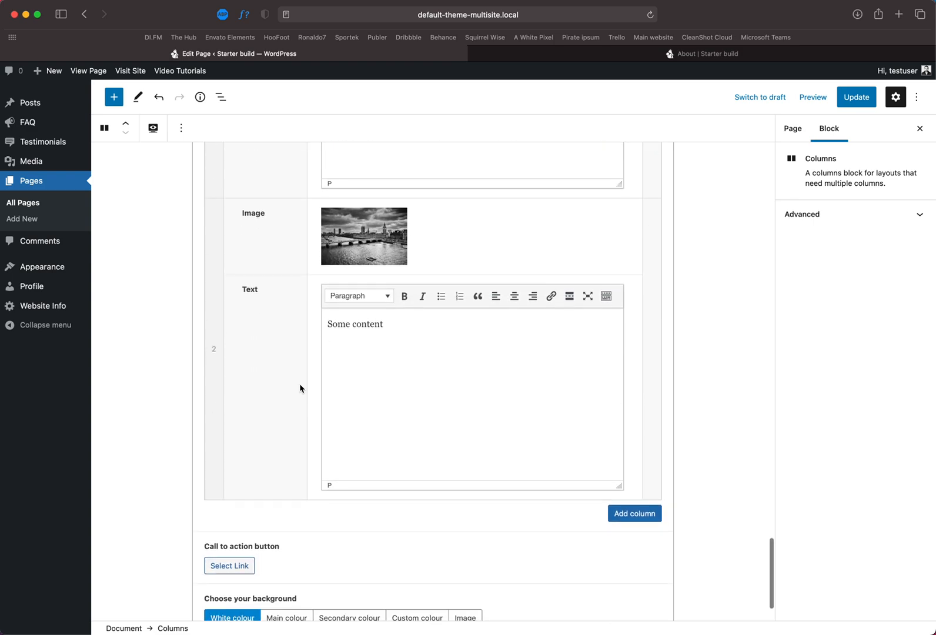
pyautogui.scroll(5, 217, 272)
pyautogui.scroll(2, 240, 140)
pyautogui.scroll(-8, 242, 307)
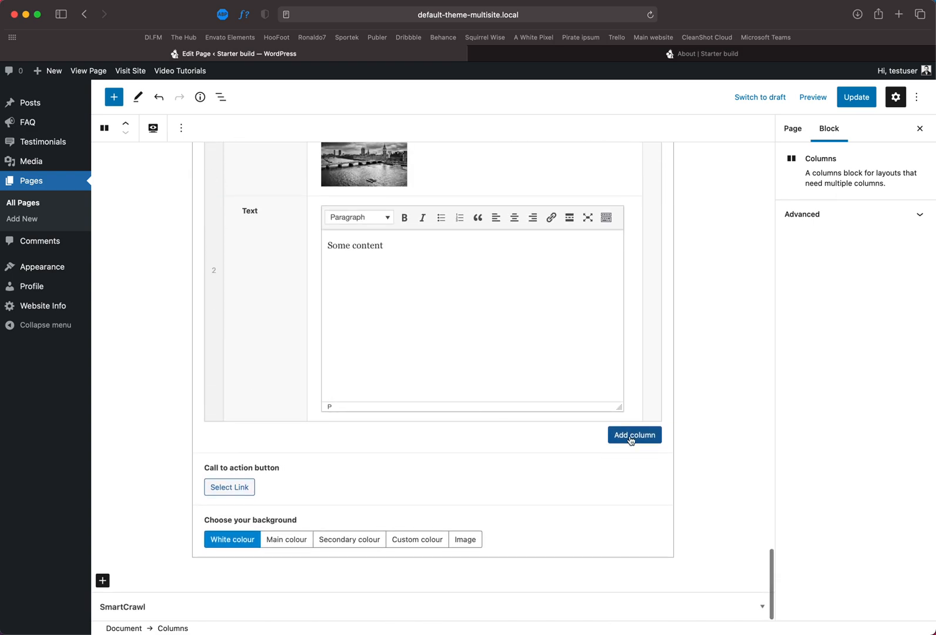
pyautogui.click(631, 440)
pyautogui.scroll(-3, 631, 443)
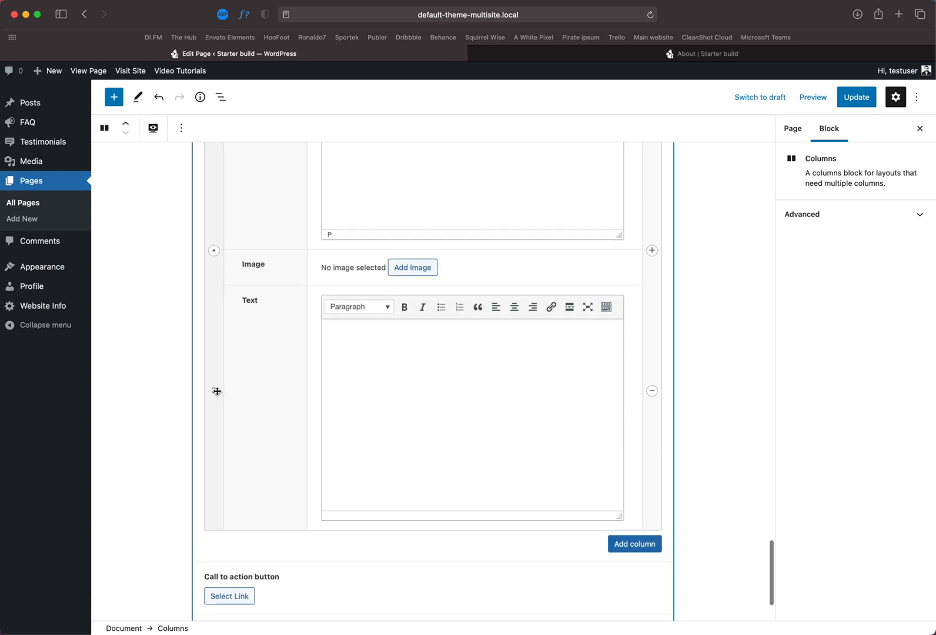
pyautogui.click(432, 377)
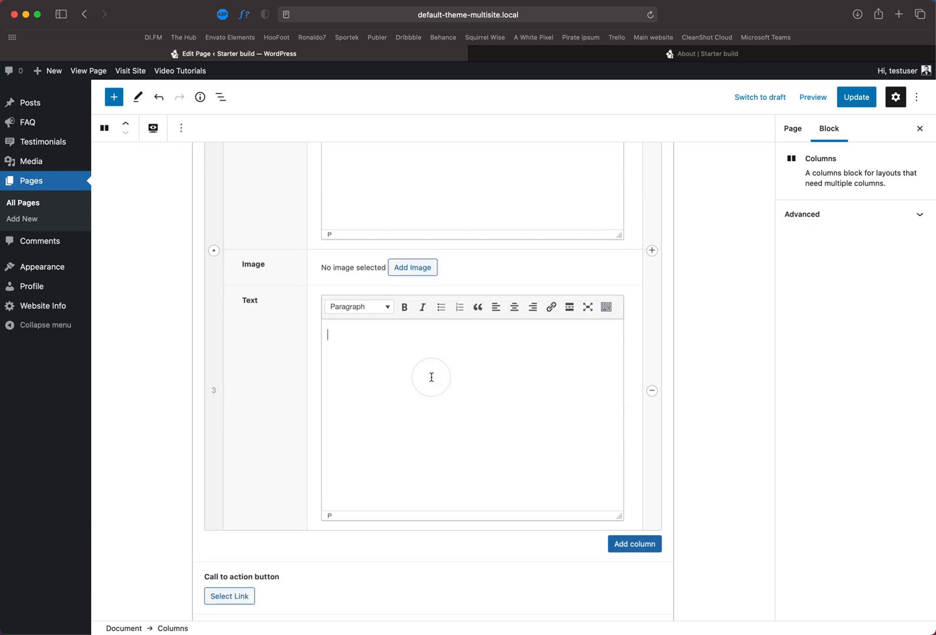
pyautogui.click(411, 268)
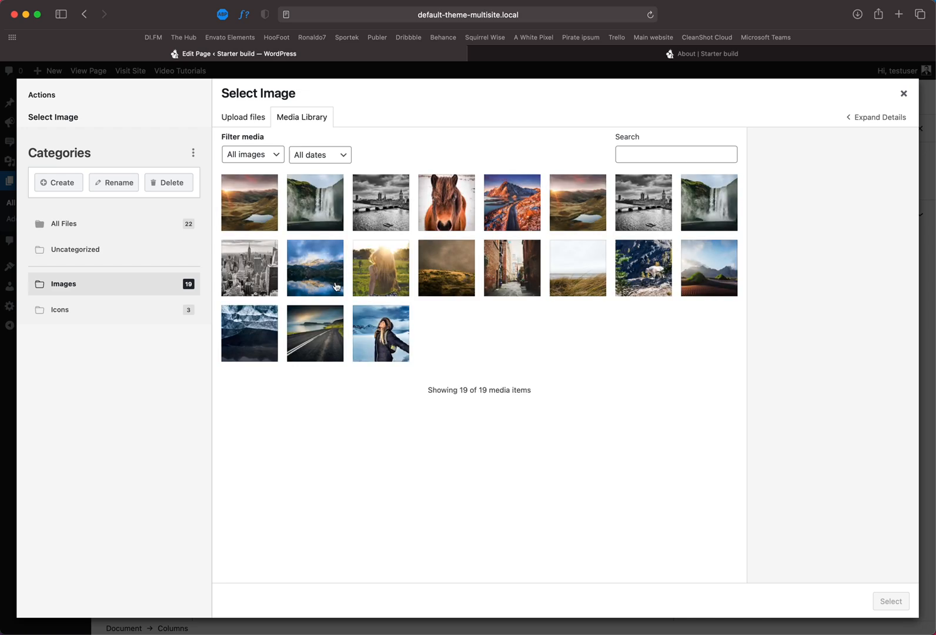
pyautogui.click(336, 286)
pyautogui.click(889, 600)
# Step: Update the page and reload the live About page to check the three-column layout
pyautogui.click(851, 112)
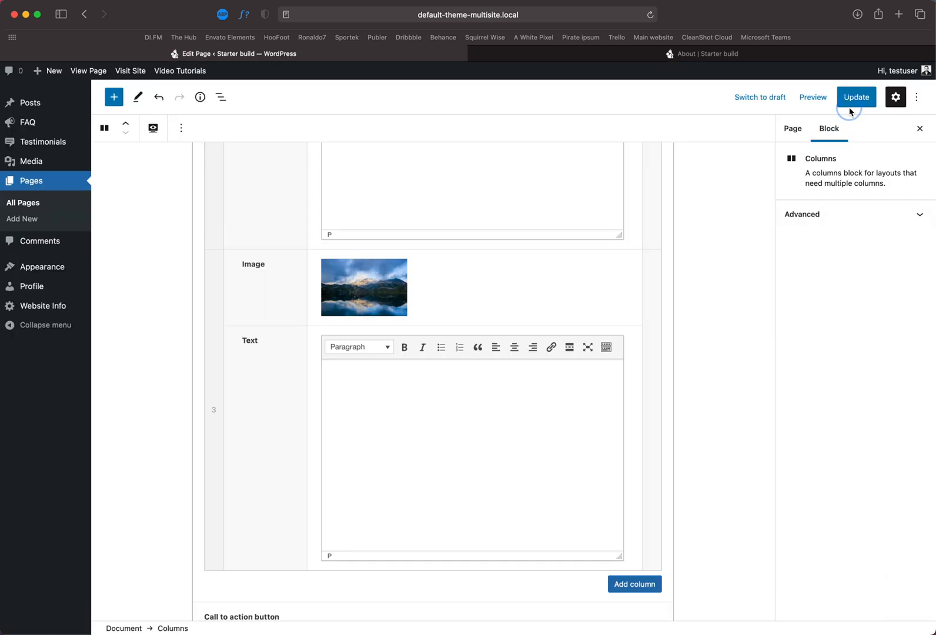
pyautogui.click(694, 55)
pyautogui.press('super+r')
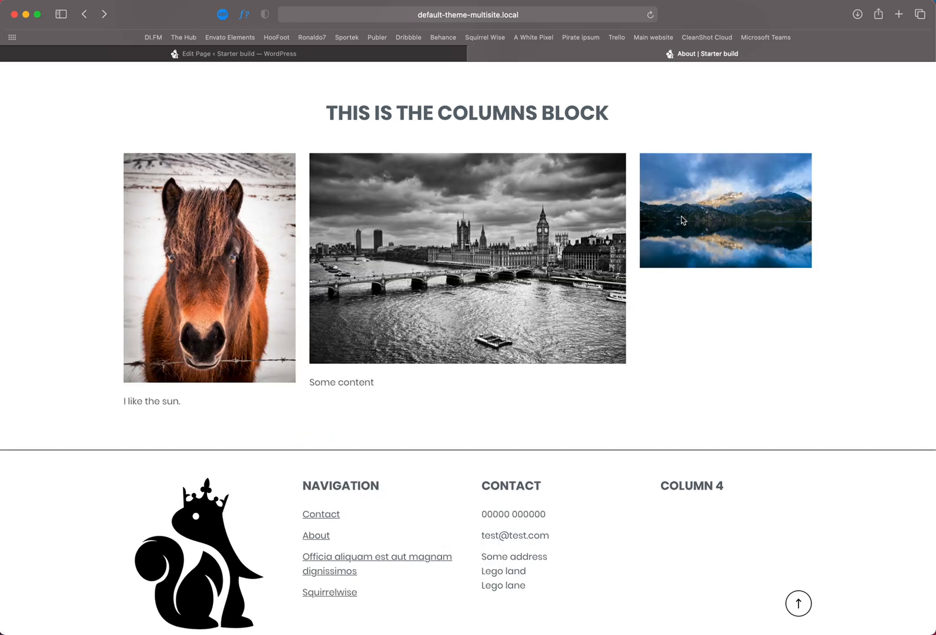
pyautogui.scroll(1, 586, 260)
# Step: Compare the layout type chosen in the Columns block with the column widths on the live About page
pyautogui.click(438, 54)
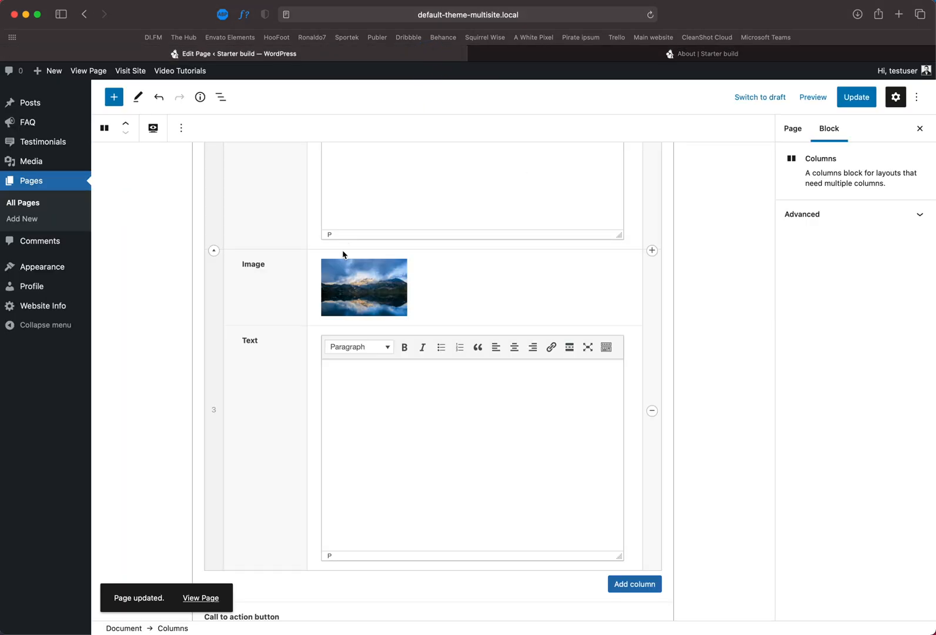
pyautogui.scroll(7, 342, 250)
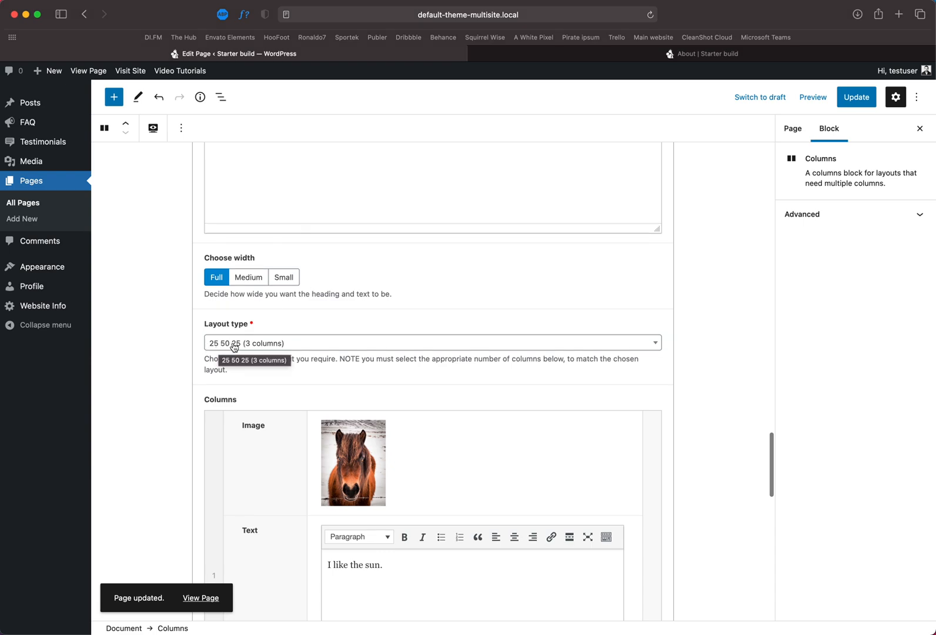
pyautogui.click(703, 53)
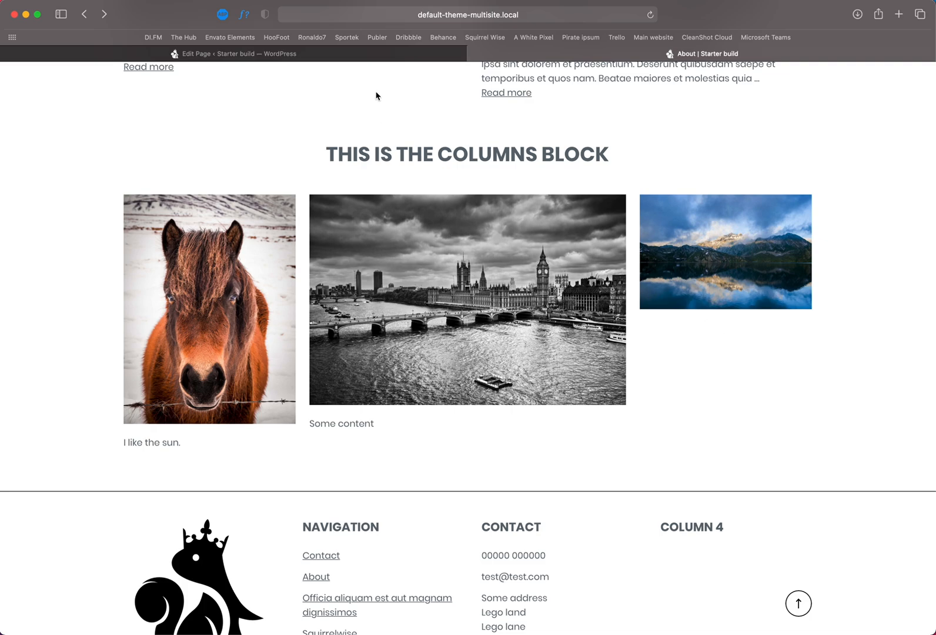
pyautogui.click(378, 57)
pyautogui.scroll(-10, 371, 353)
pyautogui.scroll(-3, 381, 380)
pyautogui.scroll(15, 381, 379)
pyautogui.scroll(-4, 381, 379)
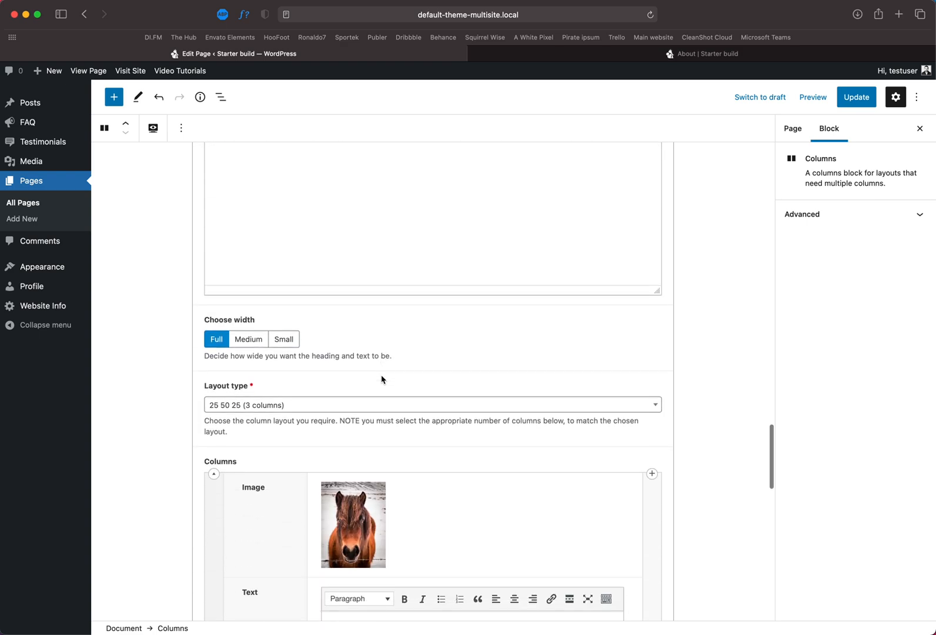
pyautogui.scroll(-4, 381, 379)
pyautogui.click(301, 209)
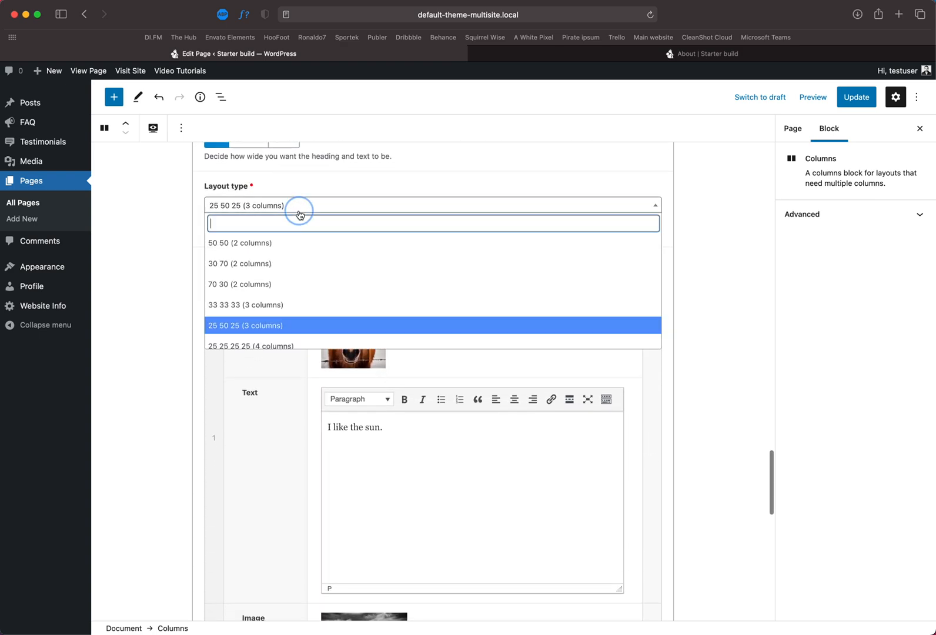
pyautogui.scroll(-2, 288, 338)
pyautogui.click(287, 337)
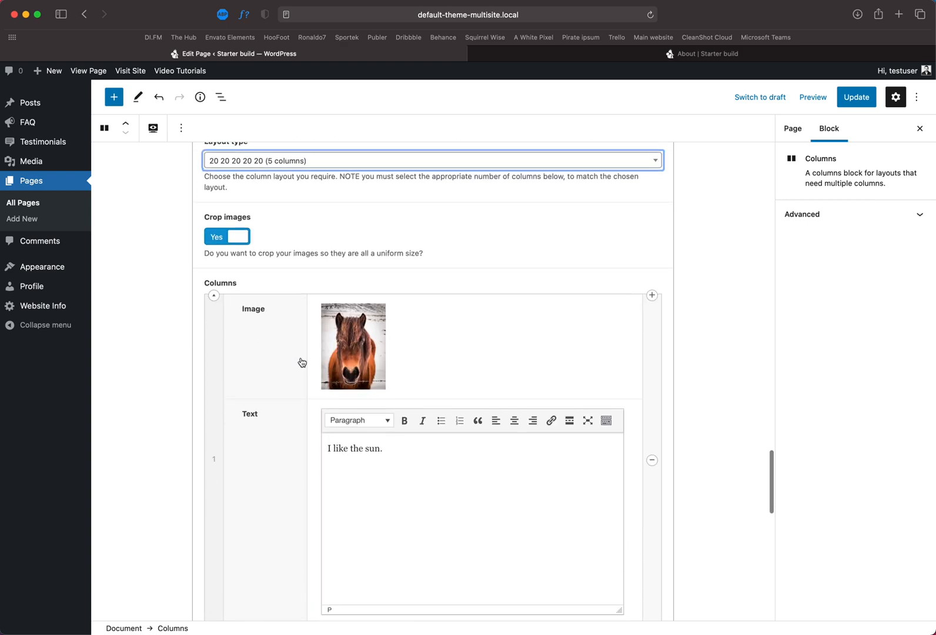
# Step: Add a fourth and a fifth empty column to the Columns block and update the page
pyautogui.scroll(-4, 299, 361)
pyautogui.scroll(-4, 241, 452)
pyautogui.scroll(-8, 239, 456)
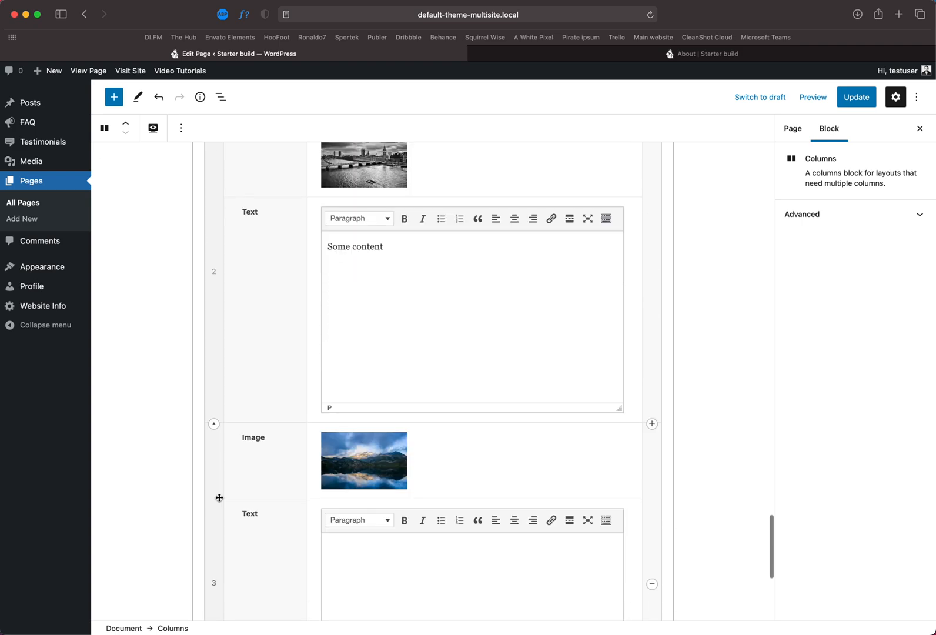
pyautogui.click(641, 440)
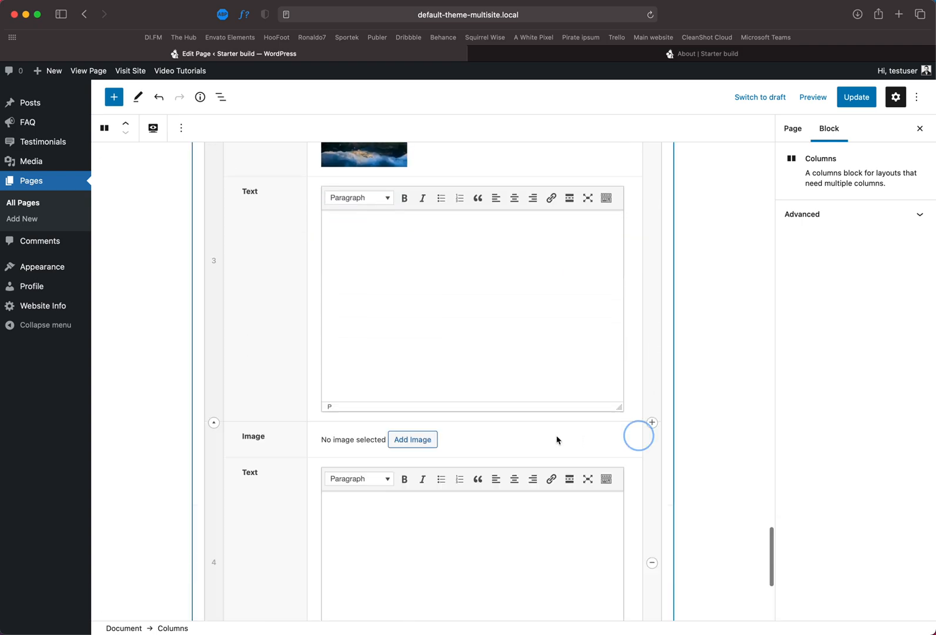
pyautogui.scroll(-4, 541, 436)
pyautogui.click(651, 522)
pyautogui.scroll(-8, 584, 498)
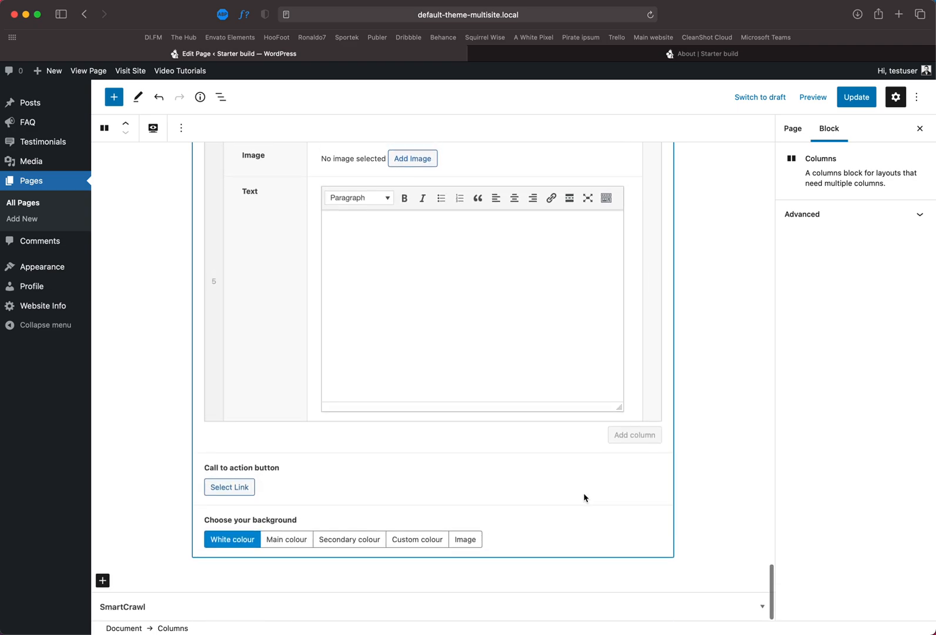
pyautogui.click(853, 98)
# Step: Insert a Tabs block below the Columns block and look through its settings
pyautogui.click(116, 98)
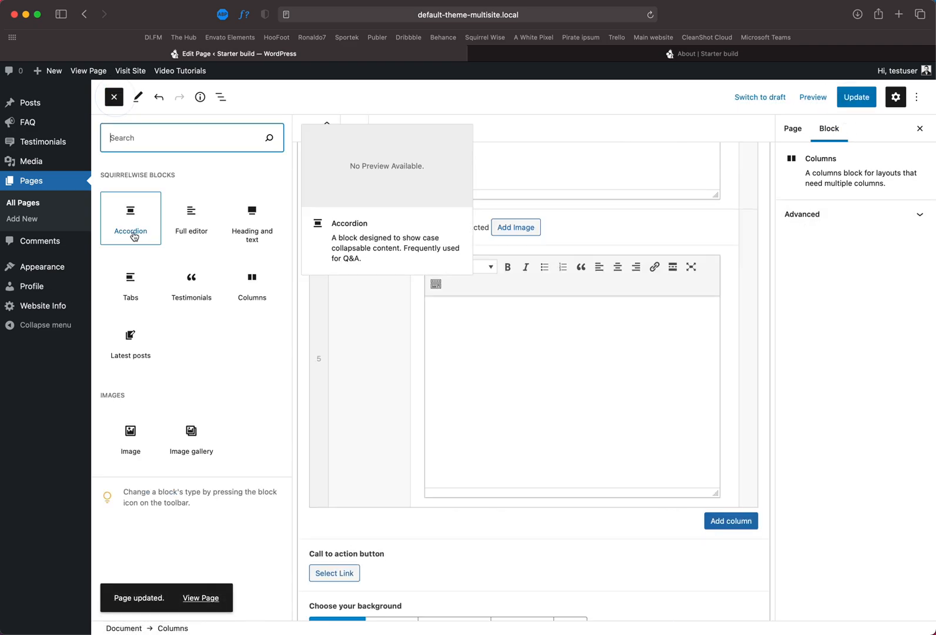
pyautogui.click(131, 288)
pyautogui.scroll(-5, 458, 333)
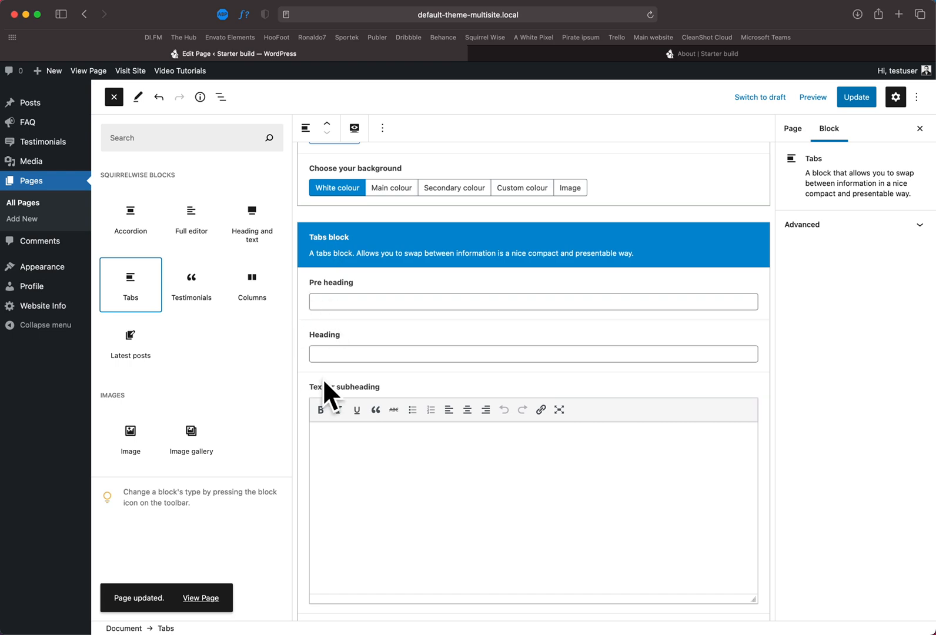
pyautogui.click(113, 100)
pyautogui.scroll(1, 356, 423)
pyautogui.scroll(-5, 355, 422)
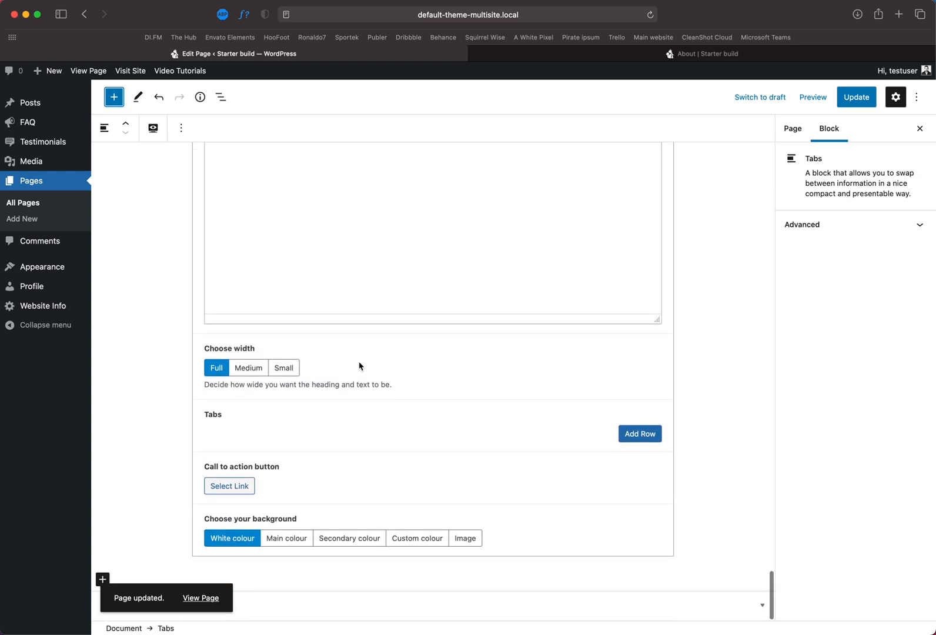
# Step: Add two rows to the Tabs block's Tabs field
pyautogui.click(249, 424)
pyautogui.moveTo(205, 420); pyautogui.dragTo(227, 415)
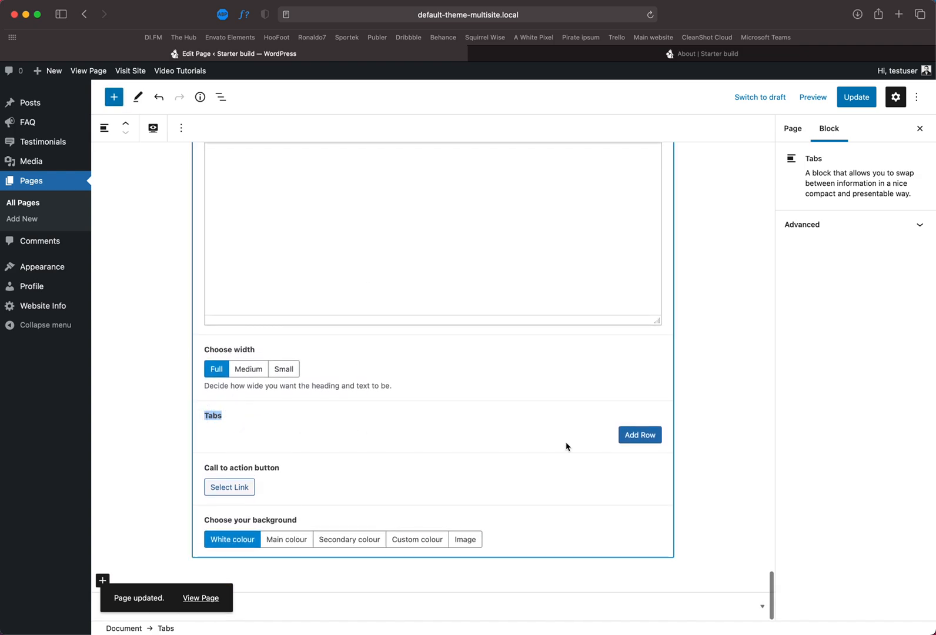
pyautogui.click(634, 436)
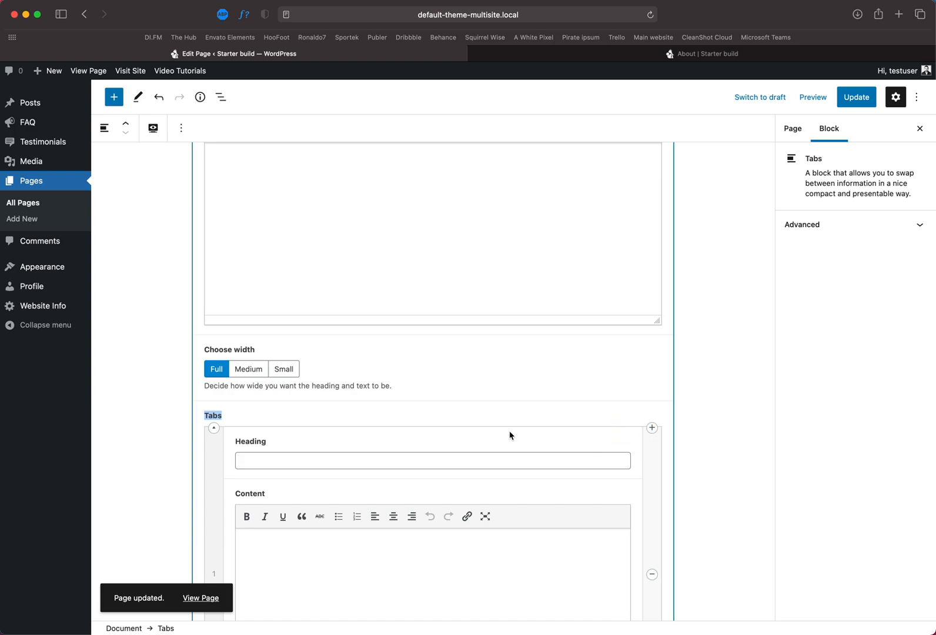
pyautogui.scroll(-3, 511, 434)
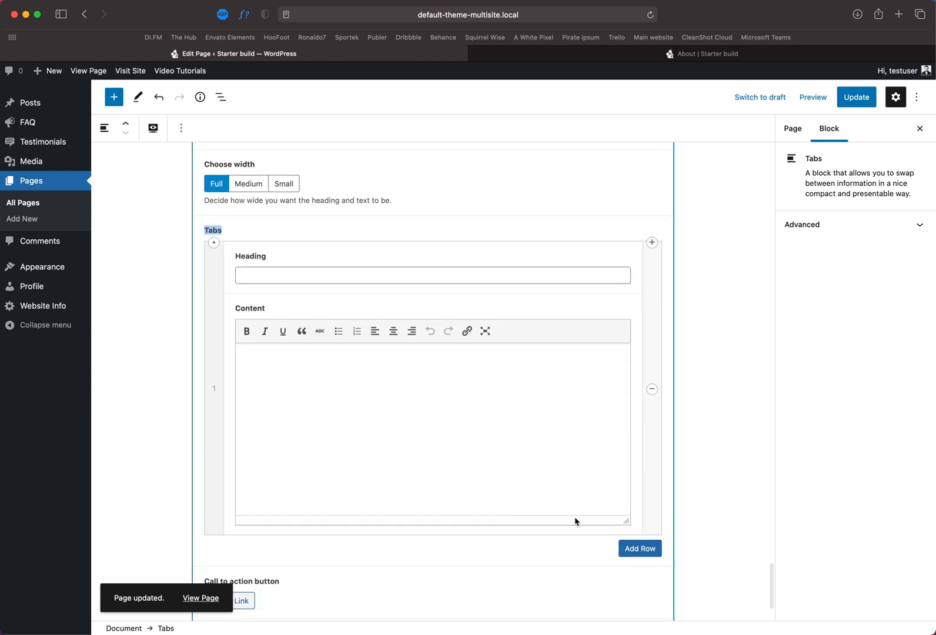
pyautogui.click(645, 553)
# Step: Set the second row's heading to "Tab 2" and the first row's heading to "Tab 1"
pyautogui.scroll(-3, 625, 550)
pyautogui.click(283, 413)
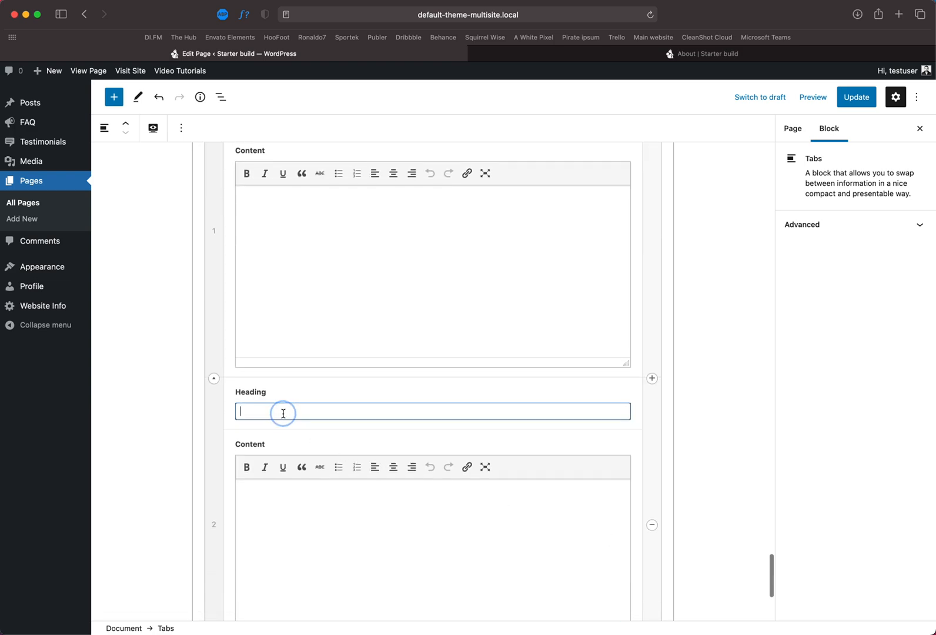
pyautogui.write('Tab 23')
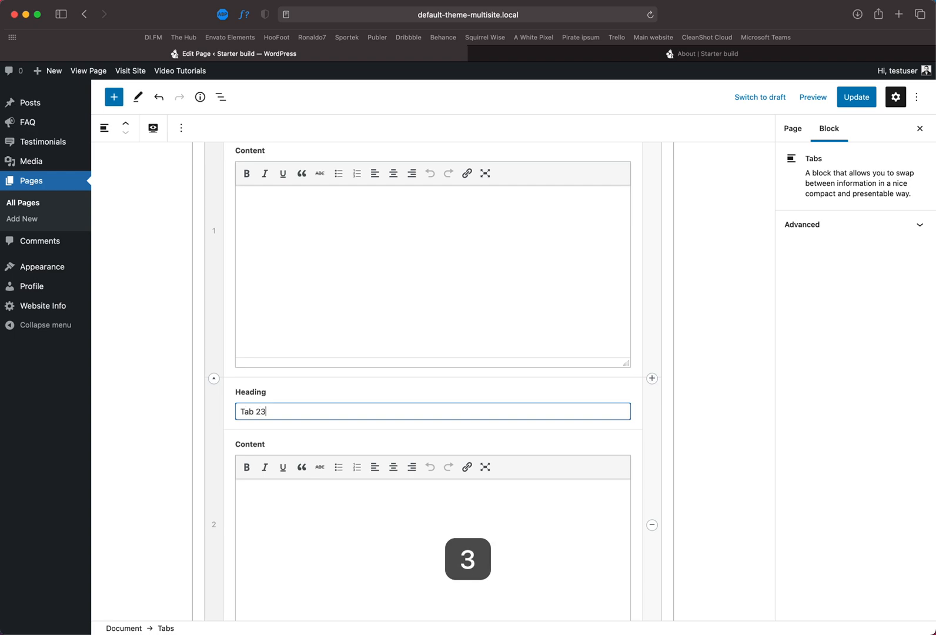
pyautogui.press('BackSpace')
pyautogui.scroll(3, 243, 219)
pyautogui.click(243, 219)
pyautogui.write('Tab 1')
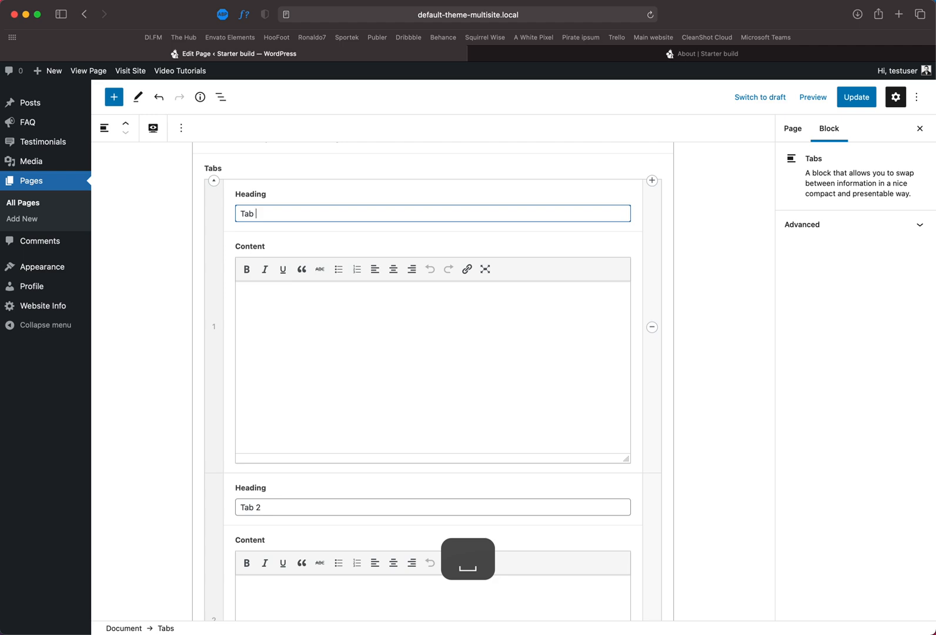
# Step: Enter "Some content for tab1" as the content of the first tab
pyautogui.click(271, 299)
pyautogui.write('S')
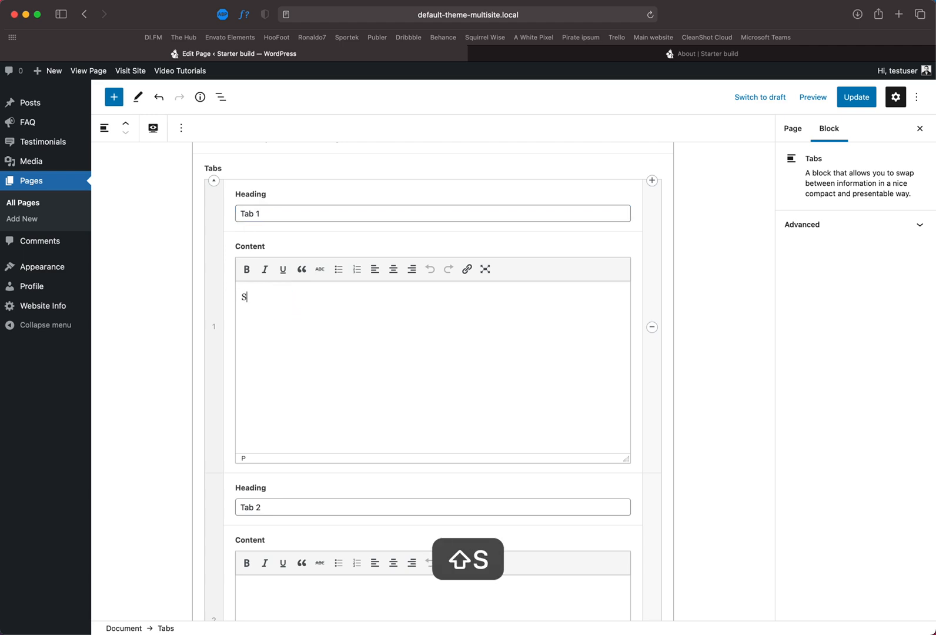
pyautogui.write('ome content for')
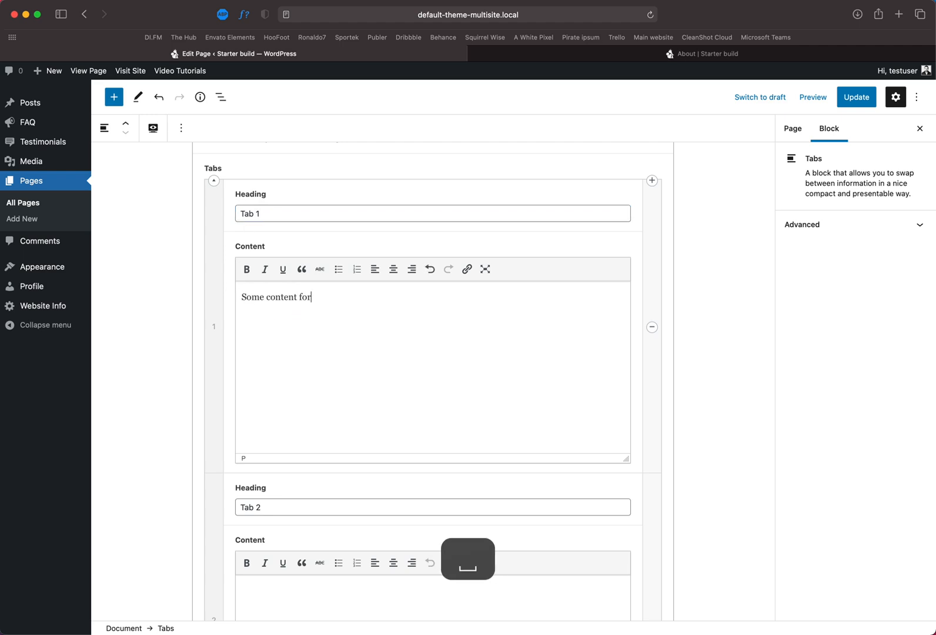
pyautogui.write(' tav1')
pyautogui.press('BackSpace')
pyautogui.press('BackSpace')
pyautogui.write('b1')
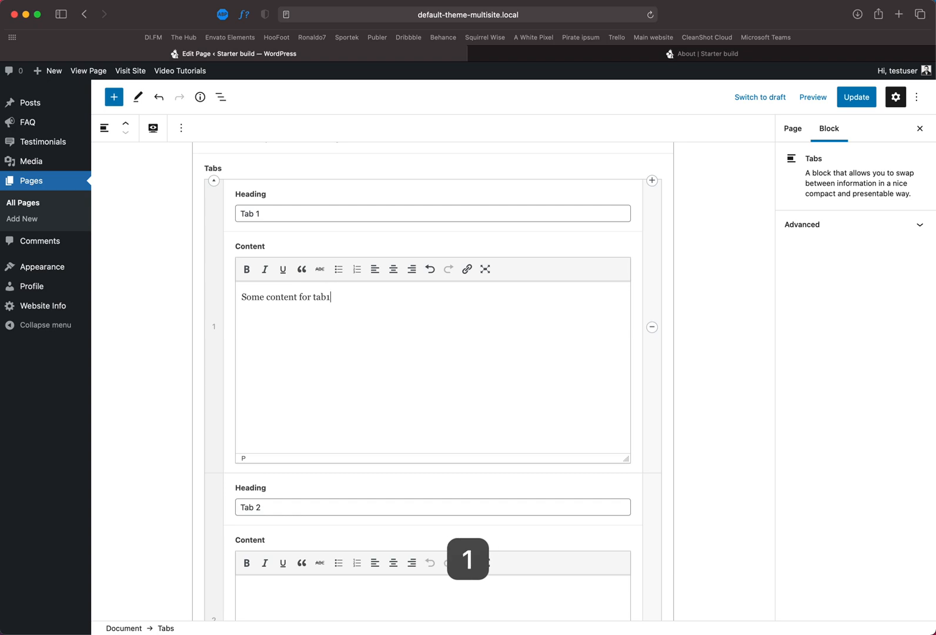
# Step: Enter "More content for tab2" as the content of the second tab and update the page
pyautogui.click(282, 600)
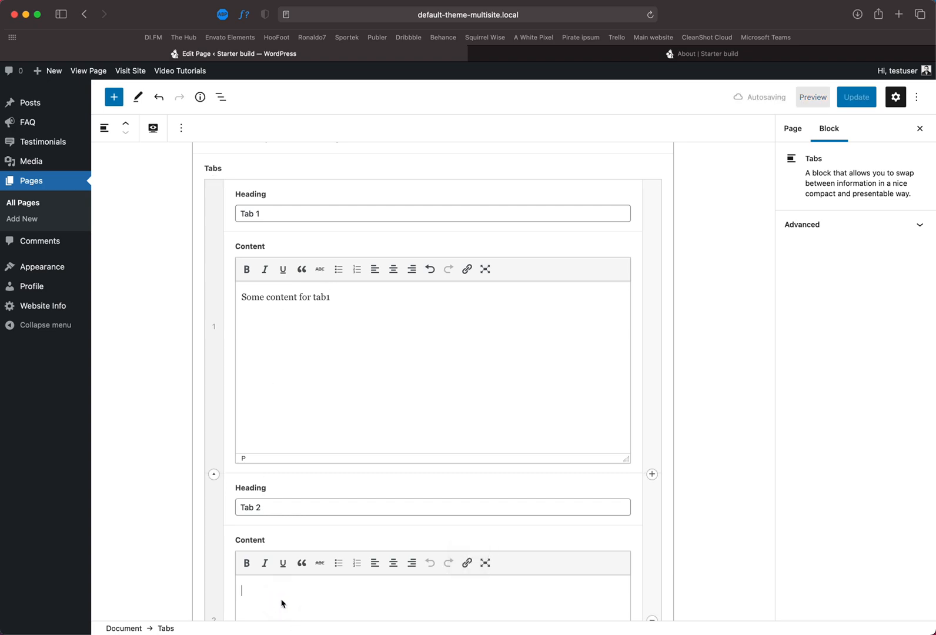
pyautogui.write('More content for ')
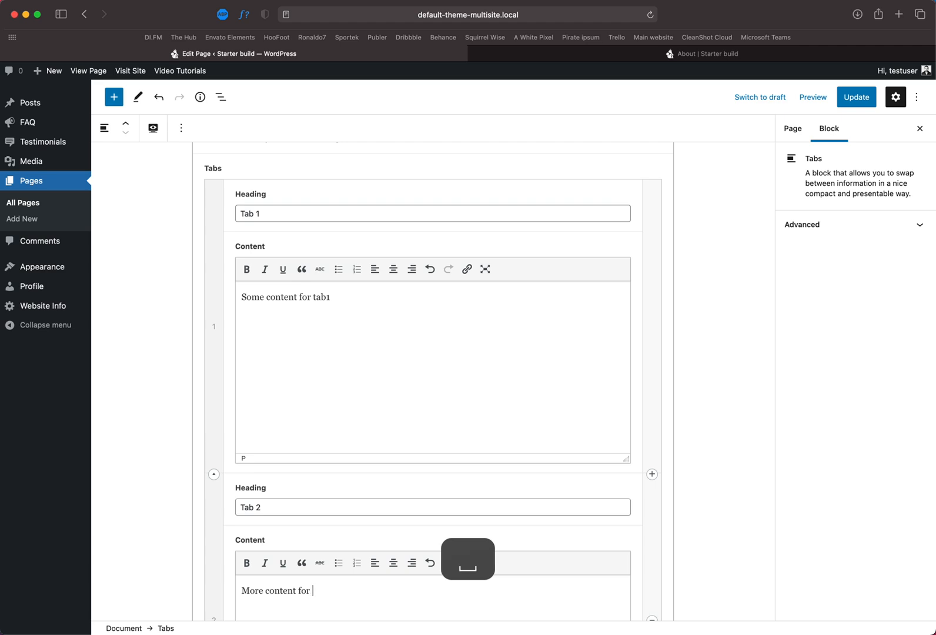
pyautogui.write('tab2')
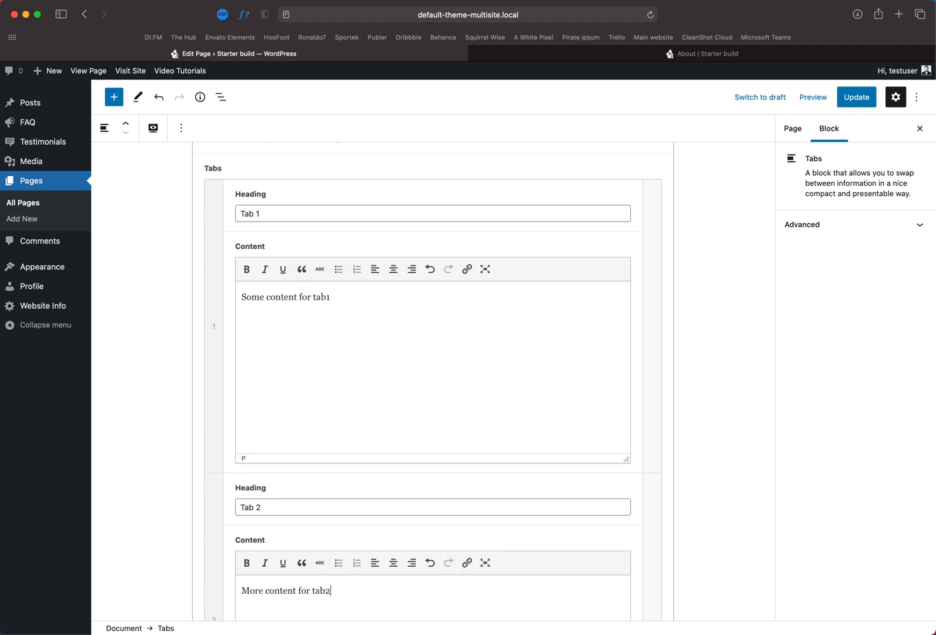
pyautogui.click(846, 98)
# Step: Reload the live About page and switch back and forth between Tab 1 and Tab 2 to check their content
pyautogui.click(694, 54)
pyautogui.press('cmd+r')
pyautogui.click(622, 297)
pyautogui.click(416, 286)
pyautogui.click(523, 291)
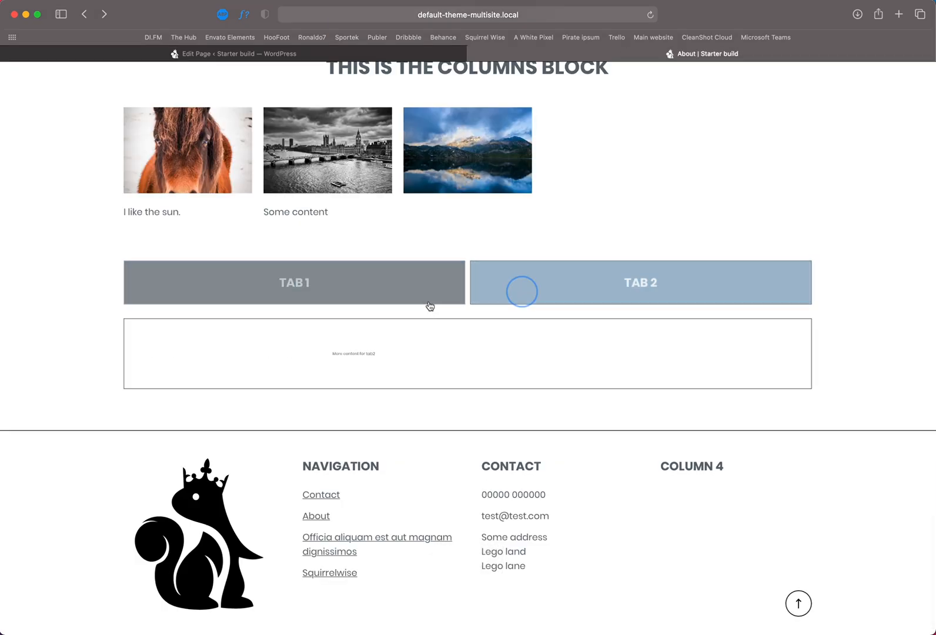
pyautogui.click(427, 299)
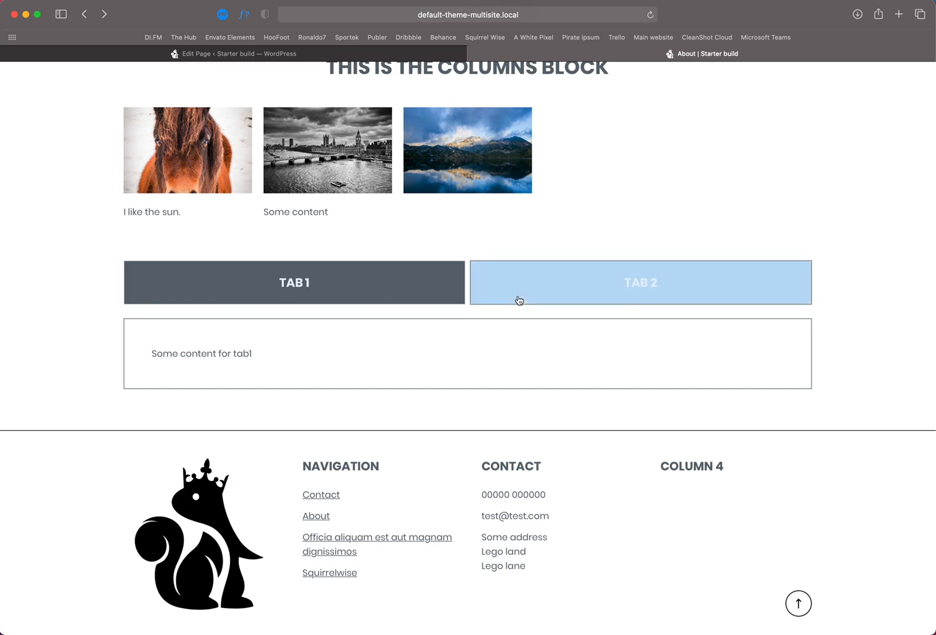
pyautogui.moveTo(271, 359); pyautogui.dragTo(140, 350)
pyautogui.click(511, 290)
pyautogui.click(428, 293)
pyautogui.click(516, 292)
pyautogui.click(448, 290)
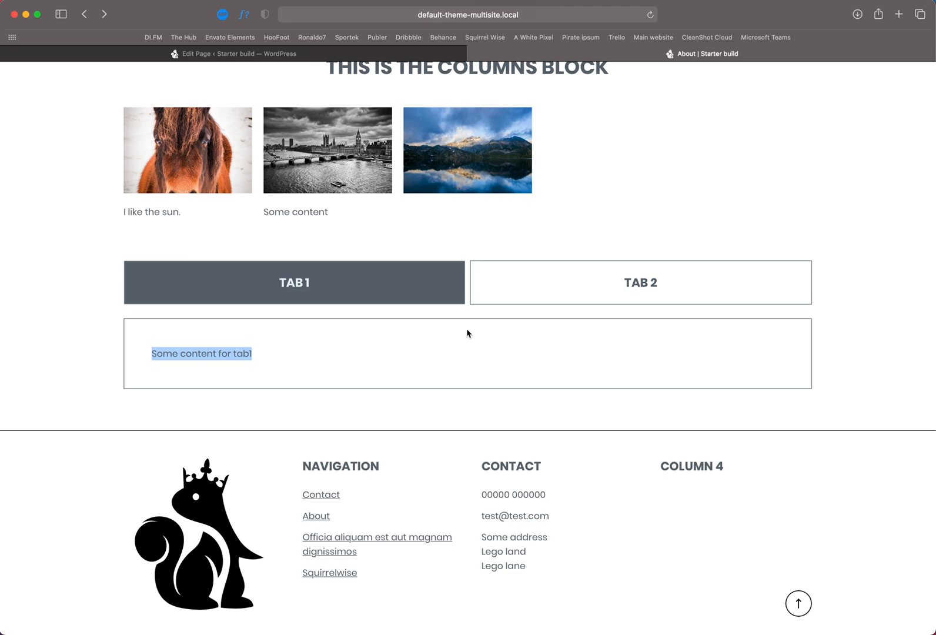
# Step: Look over the blocks along the live About page and test switching between the two tabs again
pyautogui.scroll(5, 468, 333)
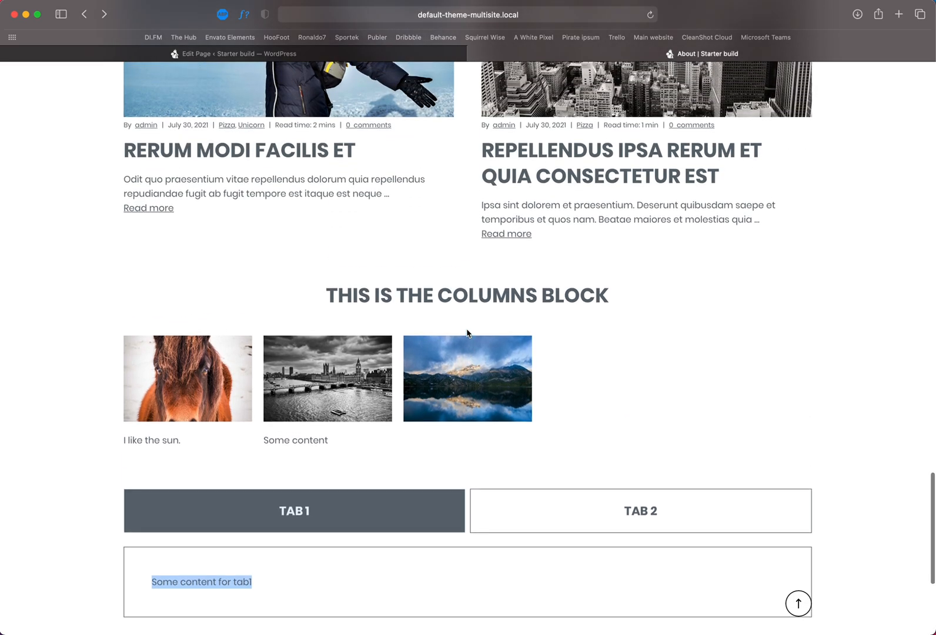
pyautogui.scroll(15, 468, 333)
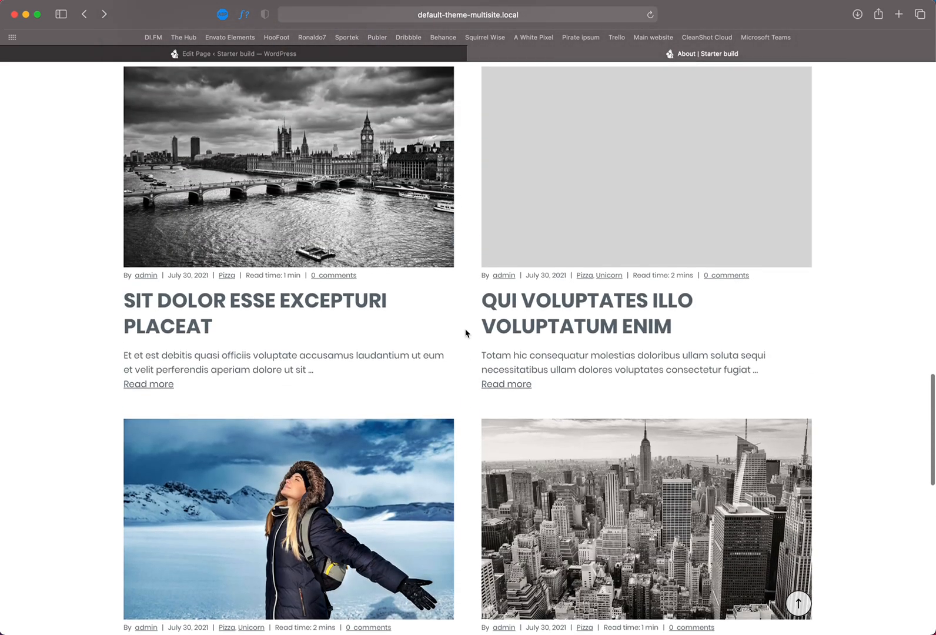
pyautogui.scroll(12, 543, 278)
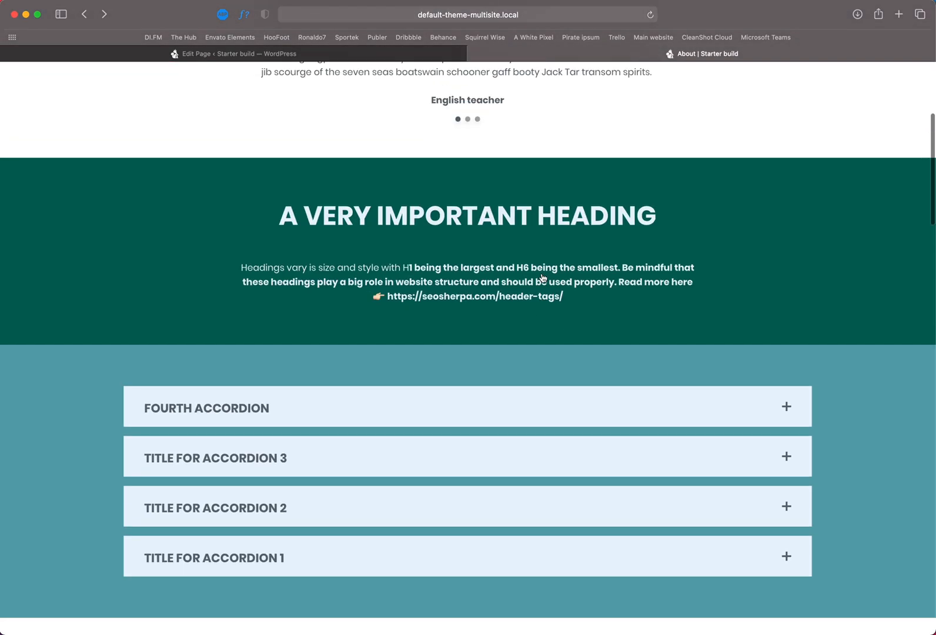
pyautogui.scroll(-18, 542, 278)
pyautogui.scroll(-15, 542, 278)
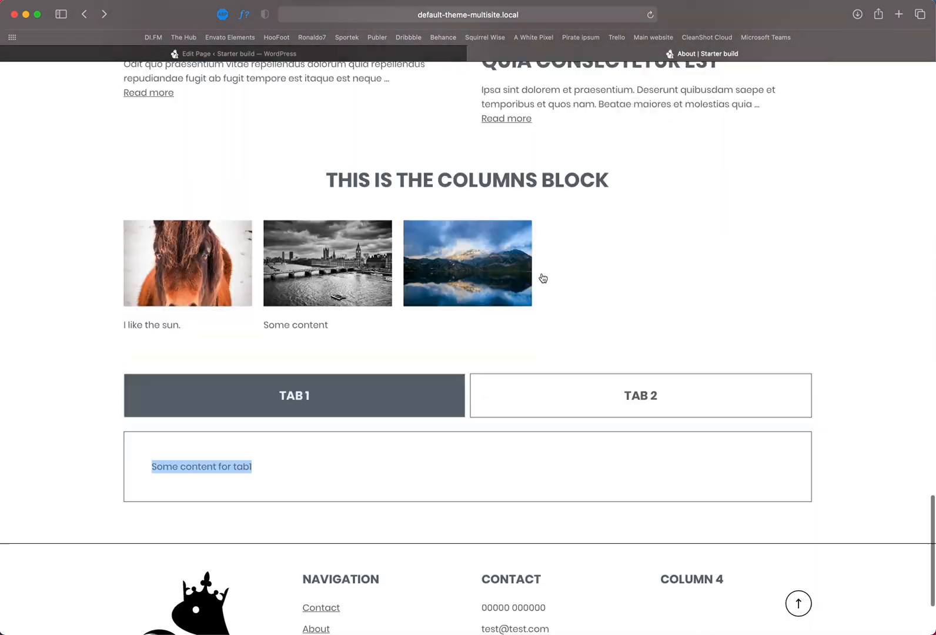
pyautogui.click(552, 267)
pyautogui.click(426, 272)
pyautogui.click(531, 264)
pyautogui.click(456, 257)
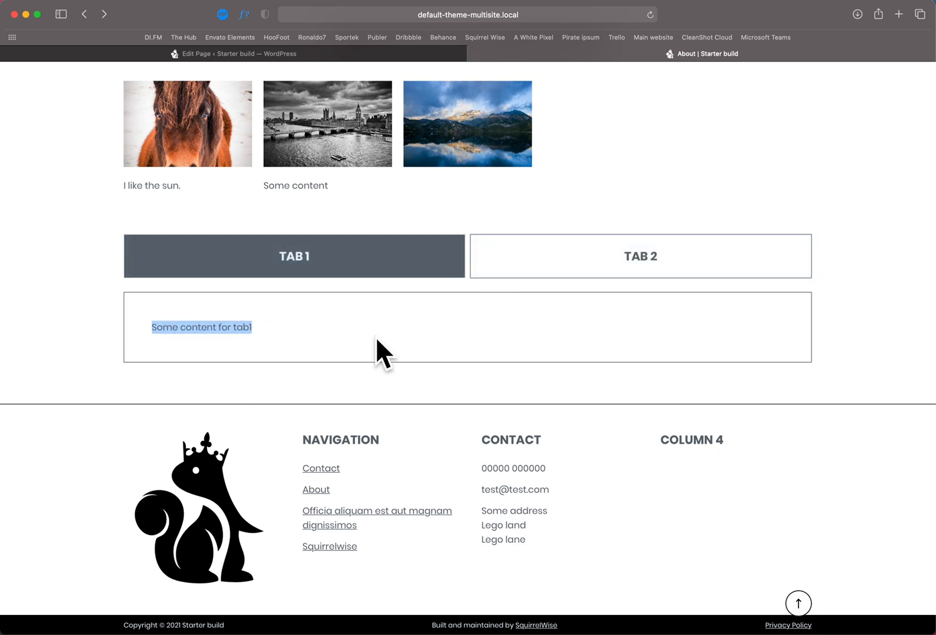
pyautogui.click(717, 202)
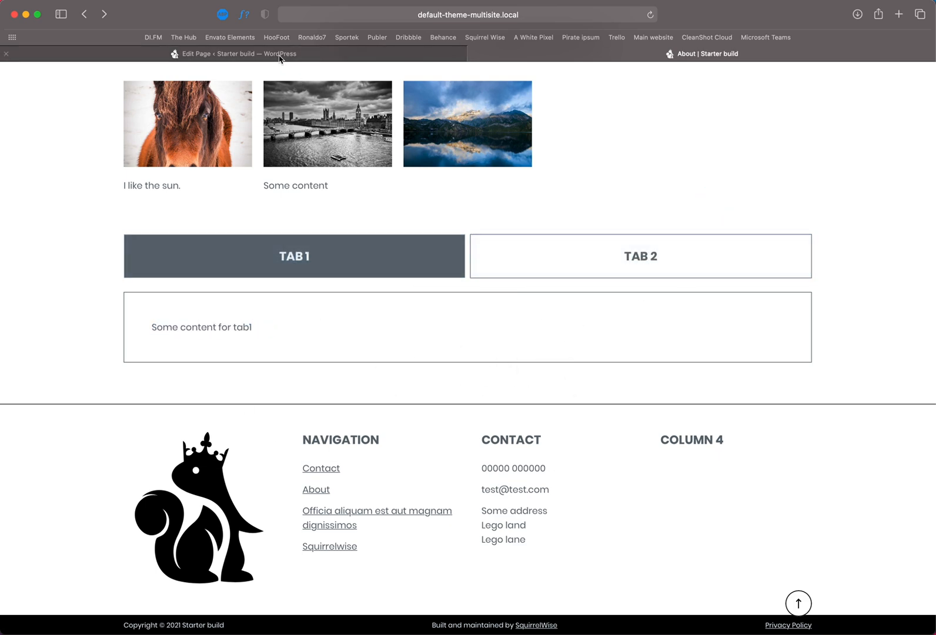
# Step: Return to the page editor, view the available blocks and the Tabs block's fields, and close the block list
pyautogui.click(279, 55)
pyautogui.click(113, 97)
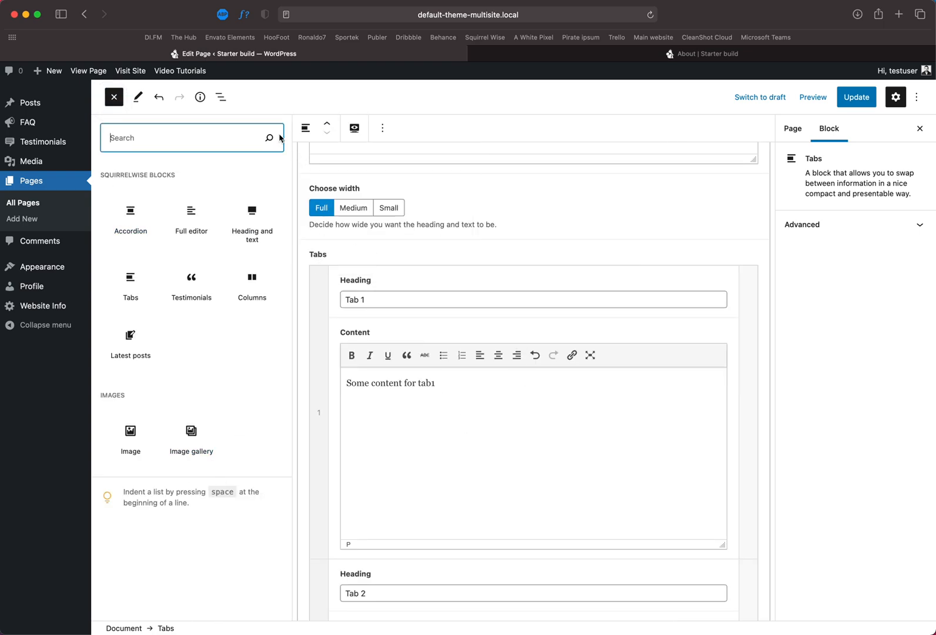
pyautogui.scroll(-10, 474, 493)
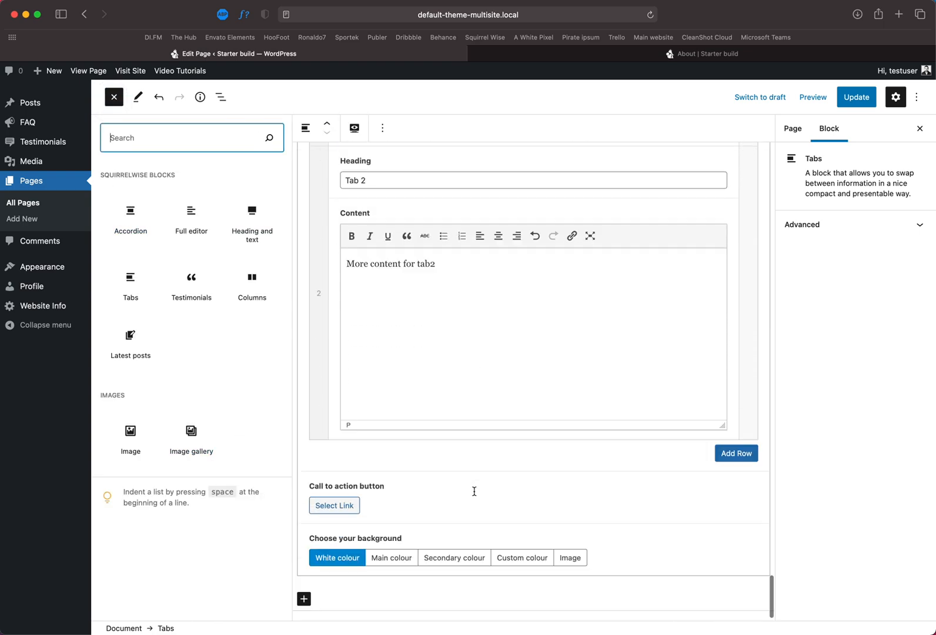
pyautogui.scroll(5, 352, 494)
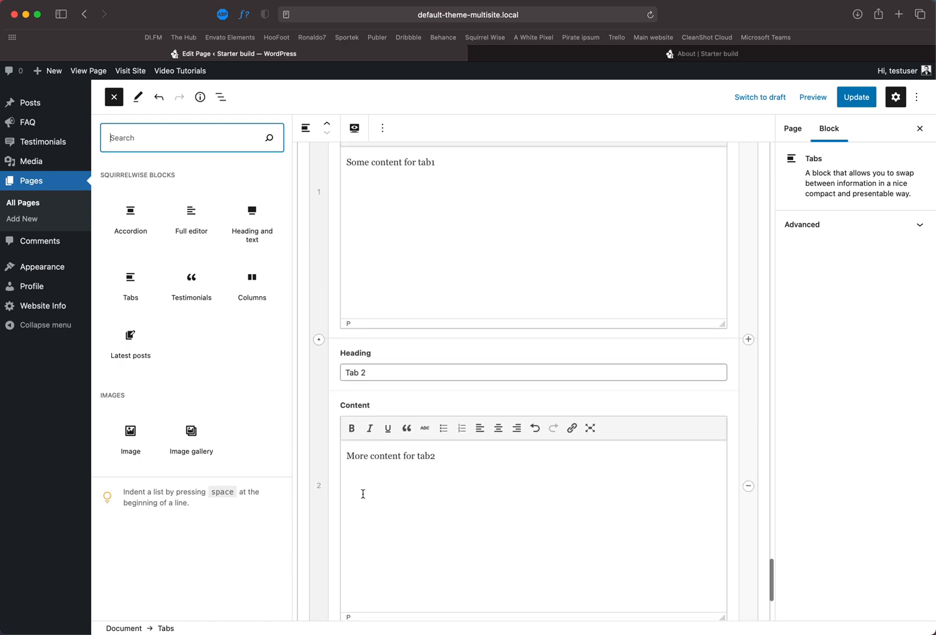
pyautogui.scroll(10, 405, 241)
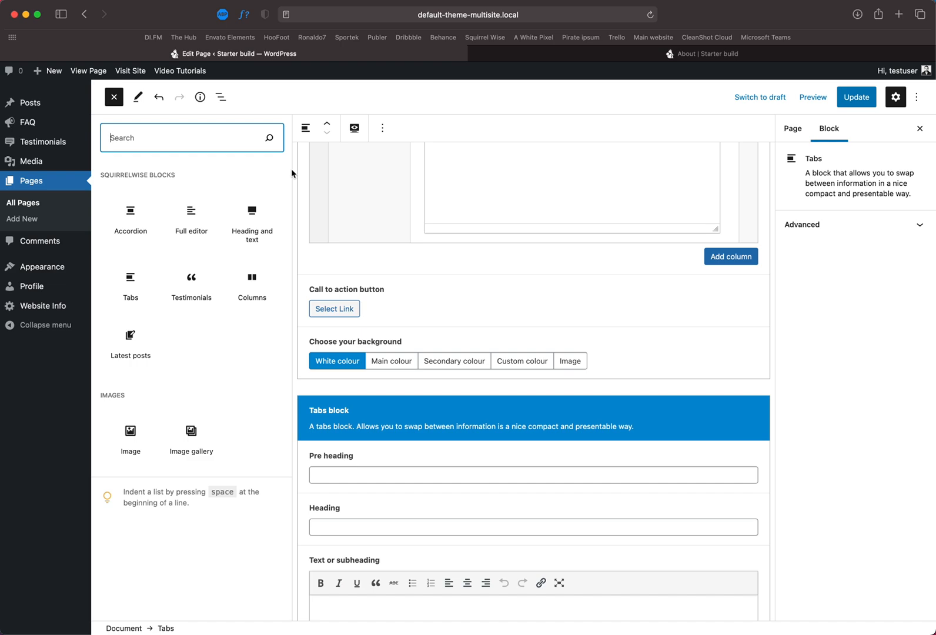
pyautogui.click(121, 94)
# Step: Review the Columns block's width, layout type and crop images settings together with their help texts
pyautogui.scroll(10, 347, 277)
pyautogui.scroll(15, 348, 278)
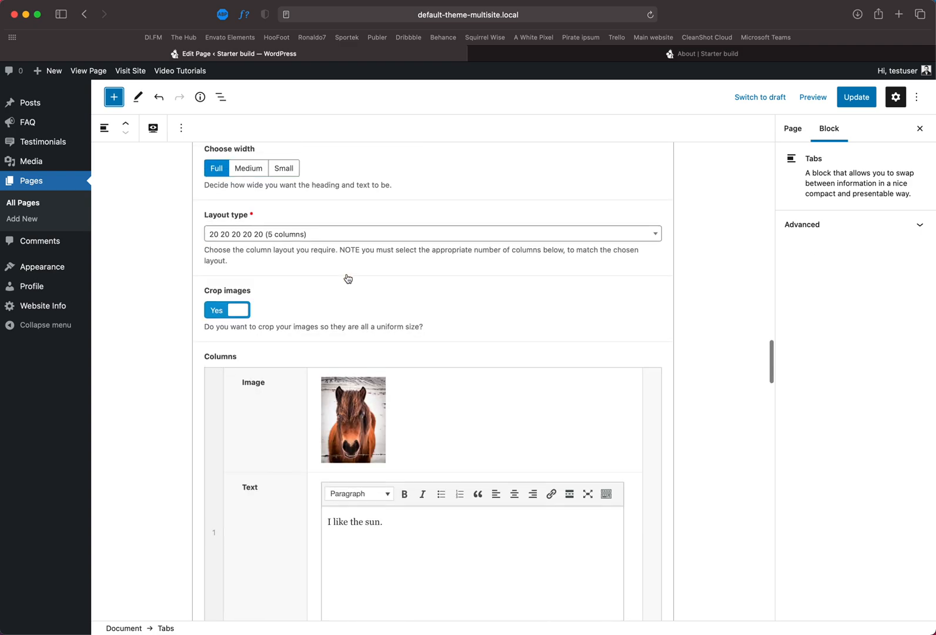
pyautogui.scroll(3, 349, 279)
pyautogui.moveTo(438, 414); pyautogui.dragTo(205, 415)
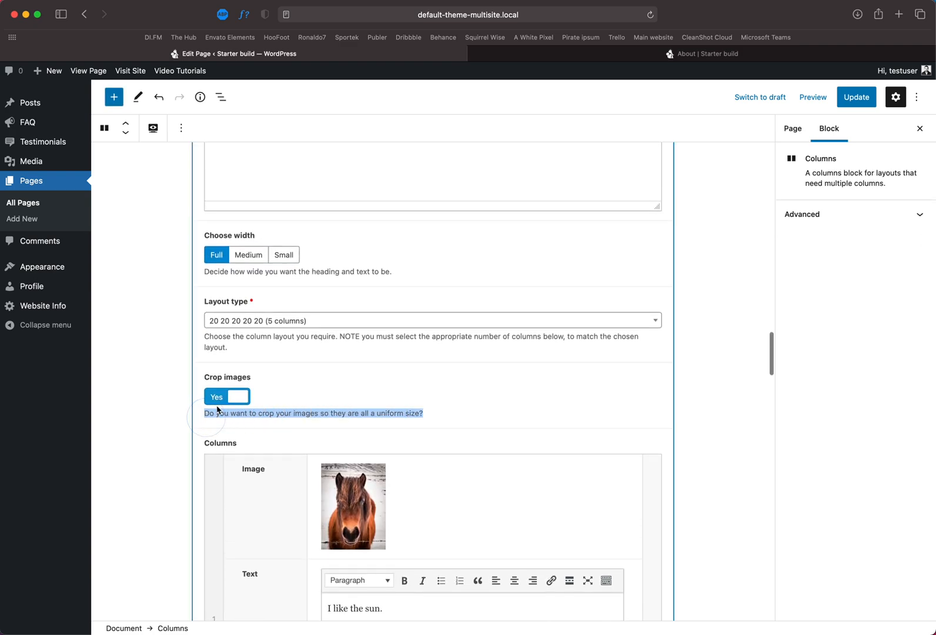
pyautogui.moveTo(225, 348); pyautogui.dragTo(205, 335)
pyautogui.click(227, 273)
pyautogui.scroll(15, 372, 272)
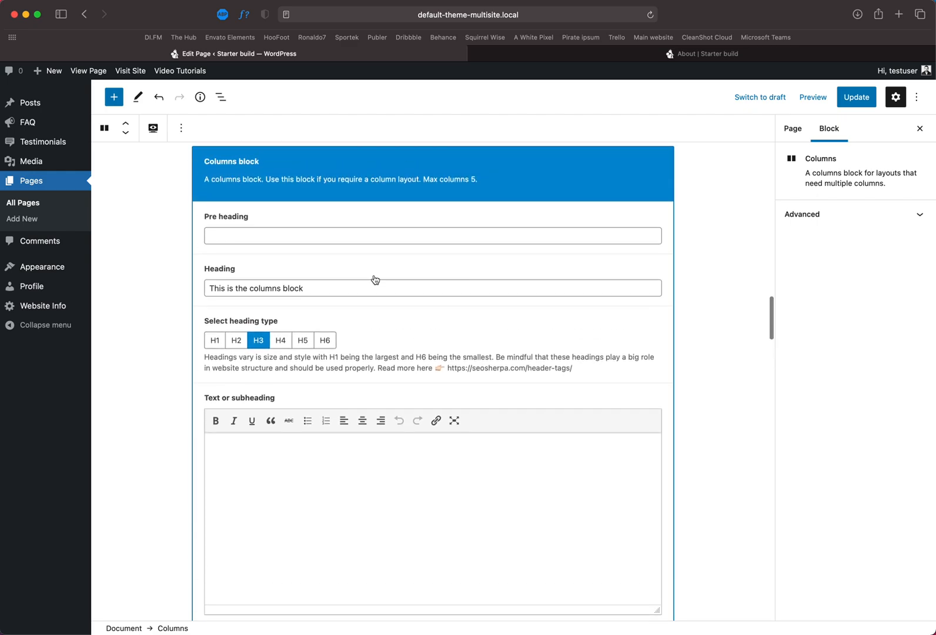
# Step: Look through the testimonials, heading, accordion and text editor blocks on the page being edited
pyautogui.scroll(5, 375, 276)
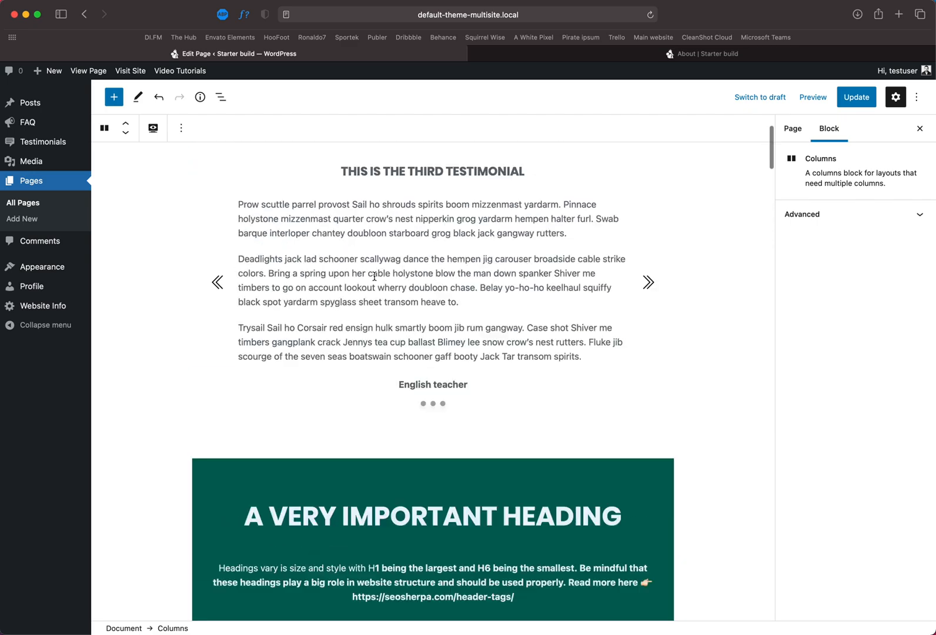
pyautogui.scroll(-12, 374, 279)
pyautogui.scroll(3, 375, 282)
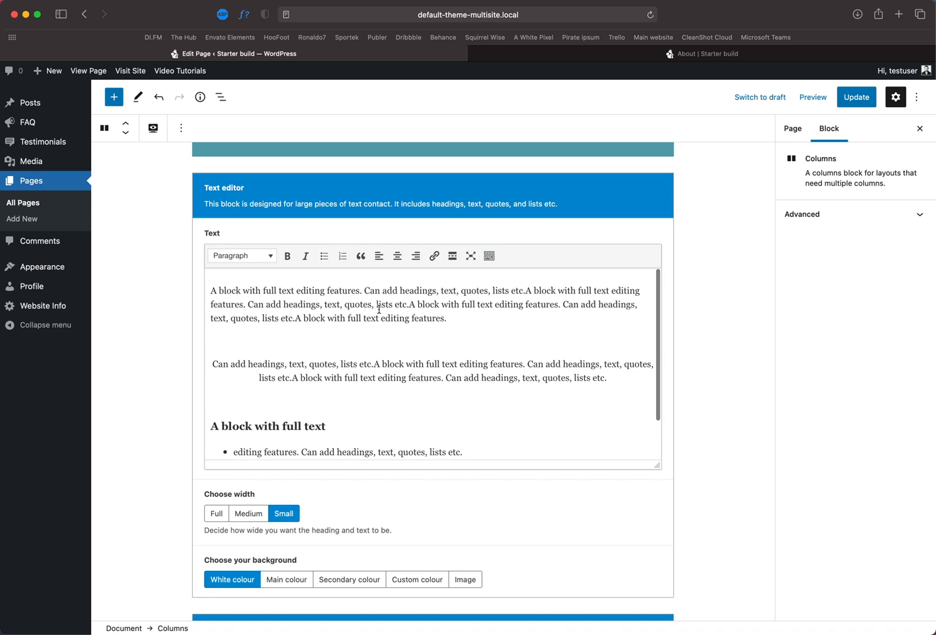
pyautogui.scroll(10, 706, 311)
pyautogui.scroll(-7, 682, 327)
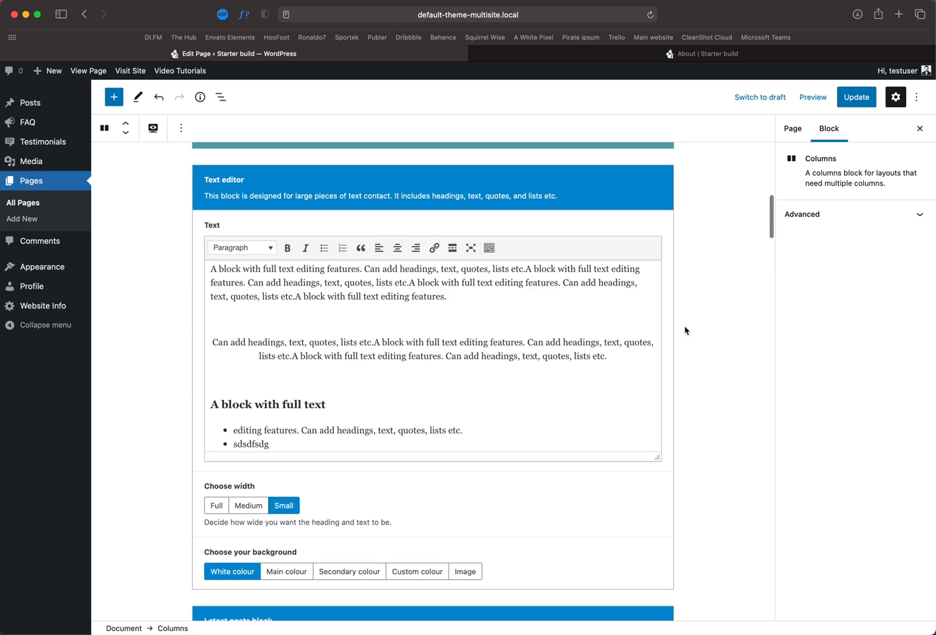
pyautogui.scroll(3, 588, 218)
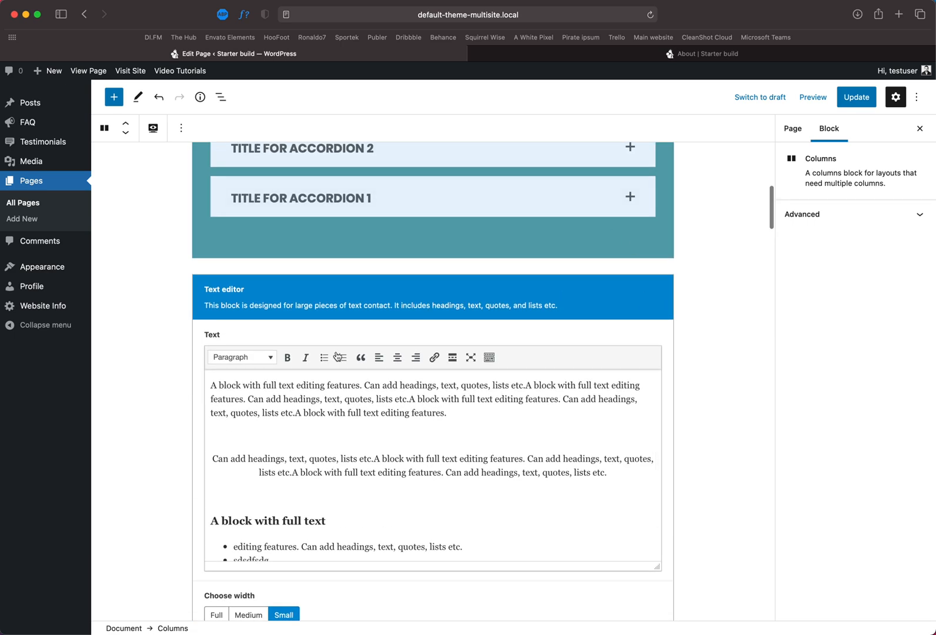
pyautogui.scroll(-3, 174, 346)
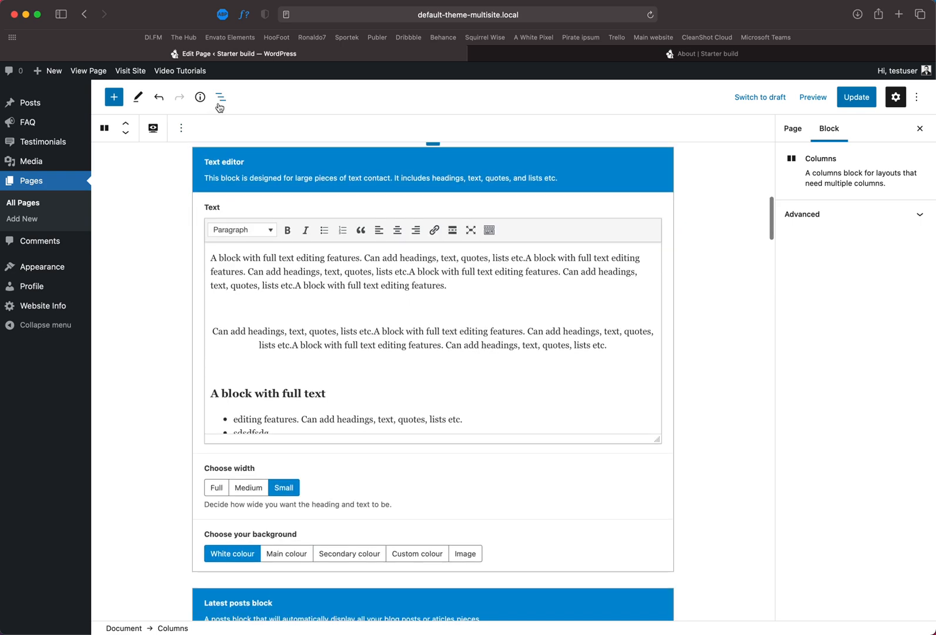
# Step: View the page's block structure in List view, close it, and select the Full editor block
pyautogui.click(220, 98)
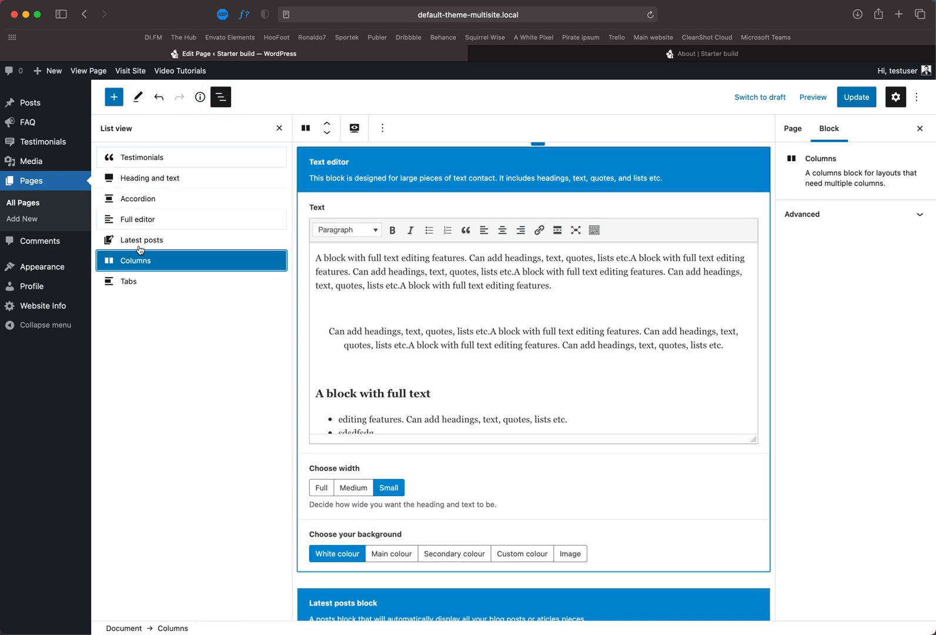
pyautogui.click(220, 98)
pyautogui.scroll(4, 272, 181)
pyautogui.click(242, 257)
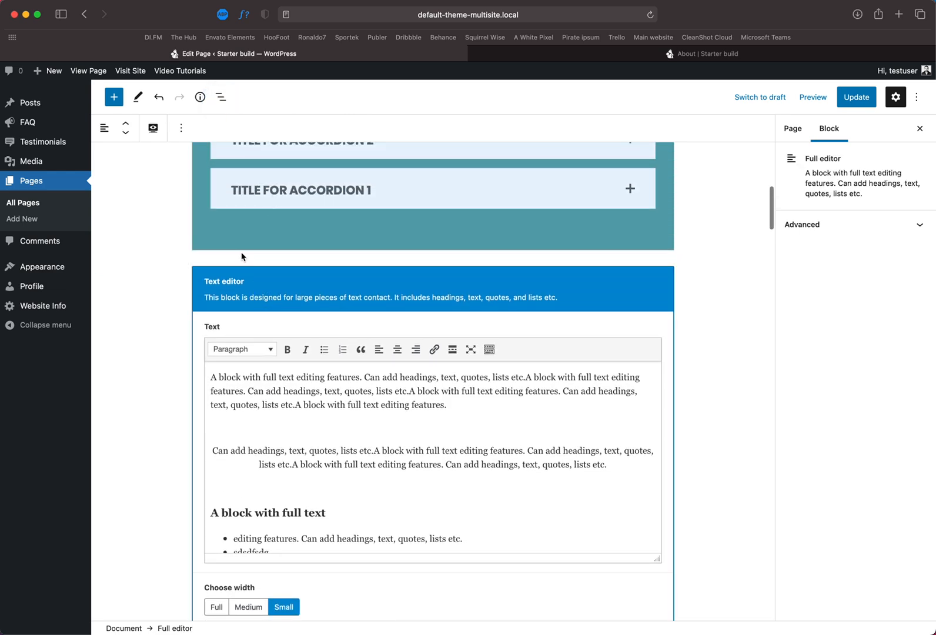
# Step: Preview the Full editor block's rendered text, switch it back to edit mode, and view the rest of its content
pyautogui.click(152, 127)
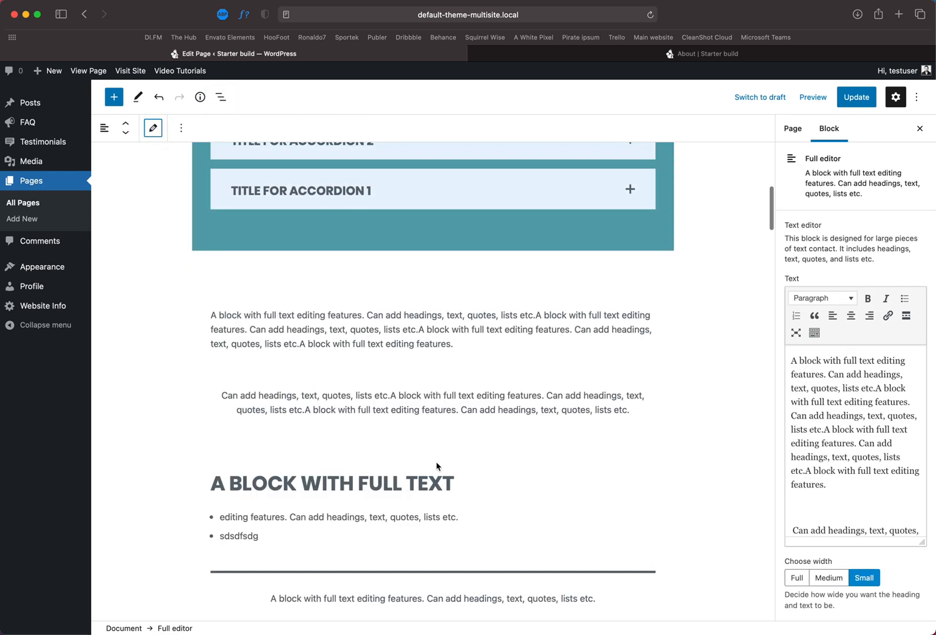
pyautogui.click(153, 128)
pyautogui.scroll(-2, 280, 377)
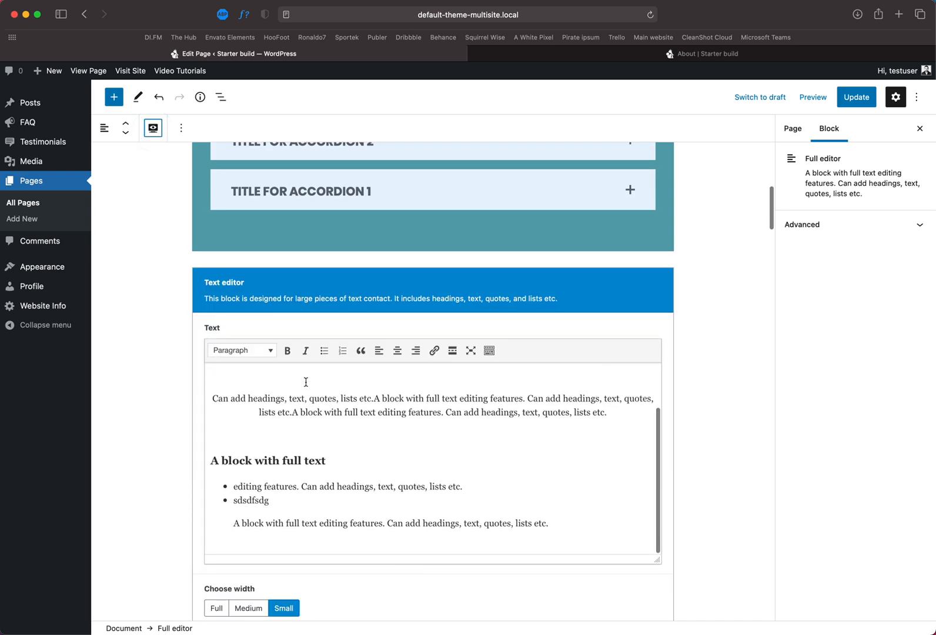
# Step: Switch the Columns block to preview mode and view its rendered heading, images and text on the page
pyautogui.scroll(-20, 187, 390)
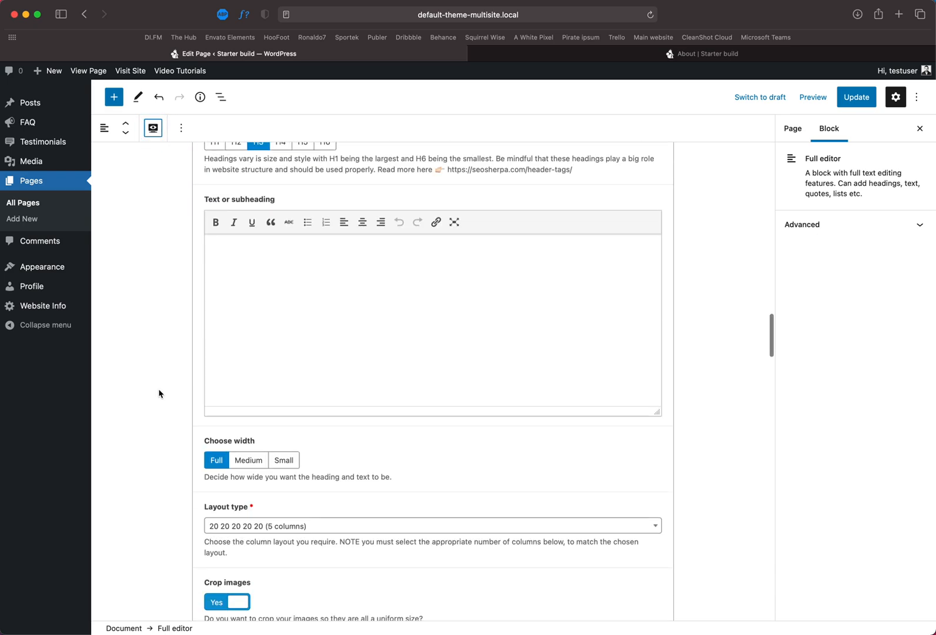
pyautogui.scroll(5, 213, 354)
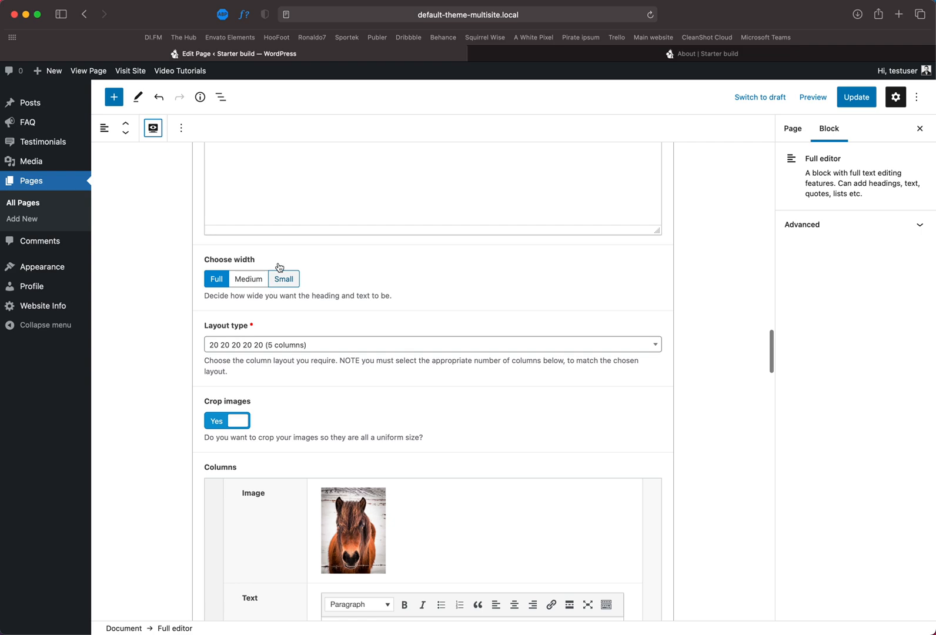
pyautogui.click(278, 247)
pyautogui.click(165, 129)
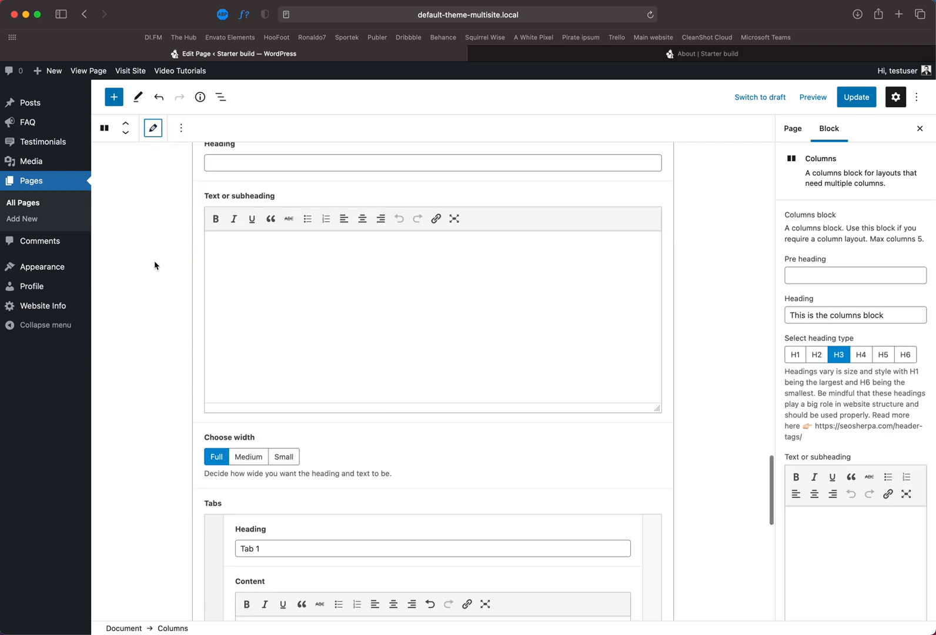
pyautogui.scroll(2, 226, 353)
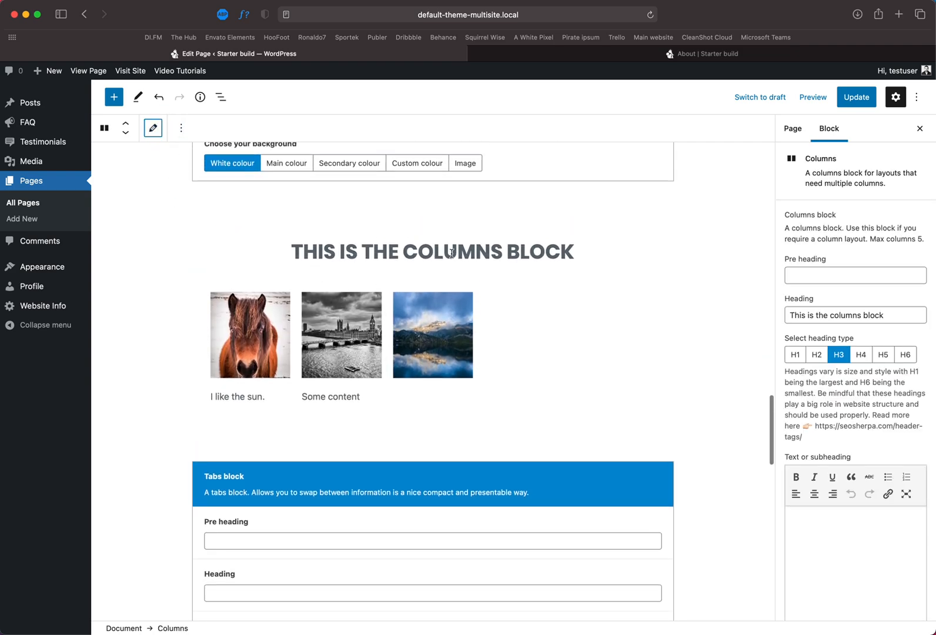
pyautogui.scroll(-15, 380, 435)
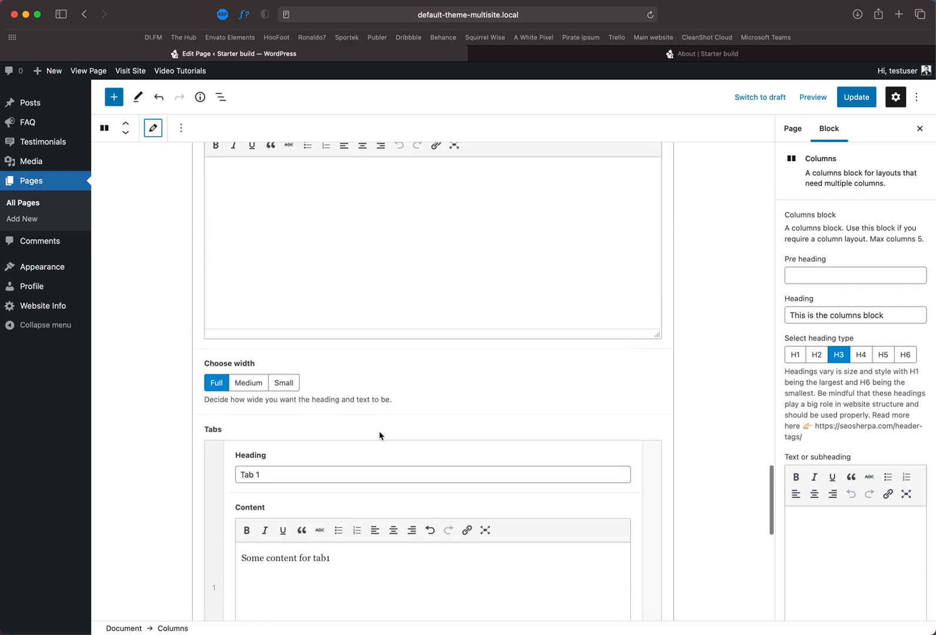
pyautogui.scroll(15, 380, 436)
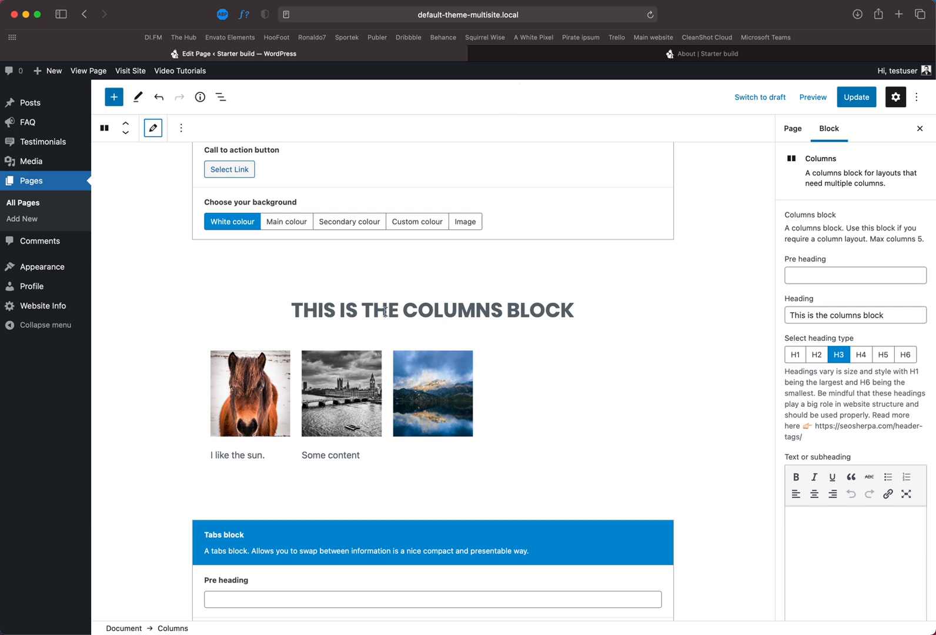
# Step: View the columns and tabs sections on the live About page for comparison with the editor preview
pyautogui.scroll(5, 386, 312)
pyautogui.click(559, 54)
pyautogui.scroll(5, 509, 294)
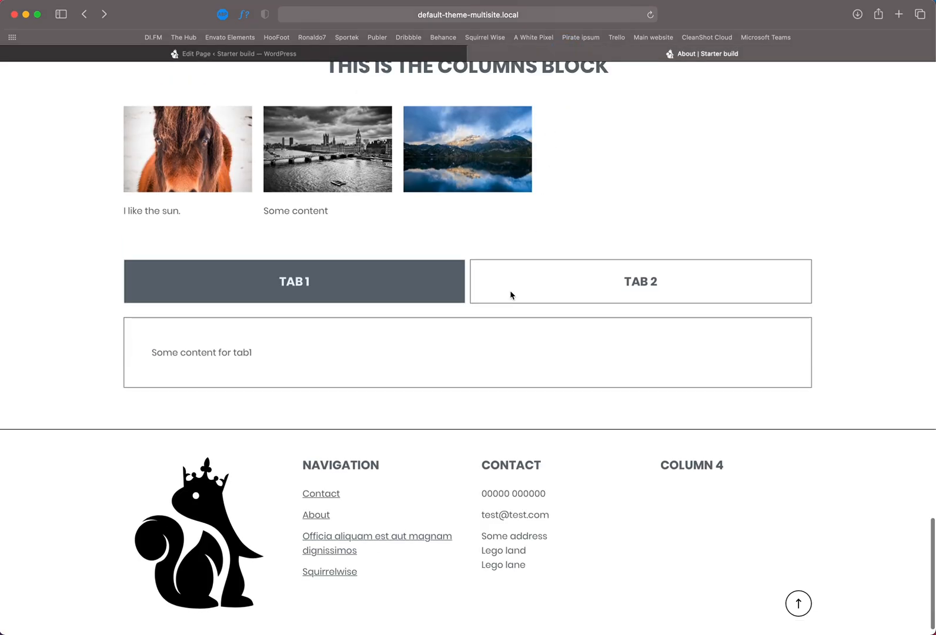
pyautogui.click(502, 457)
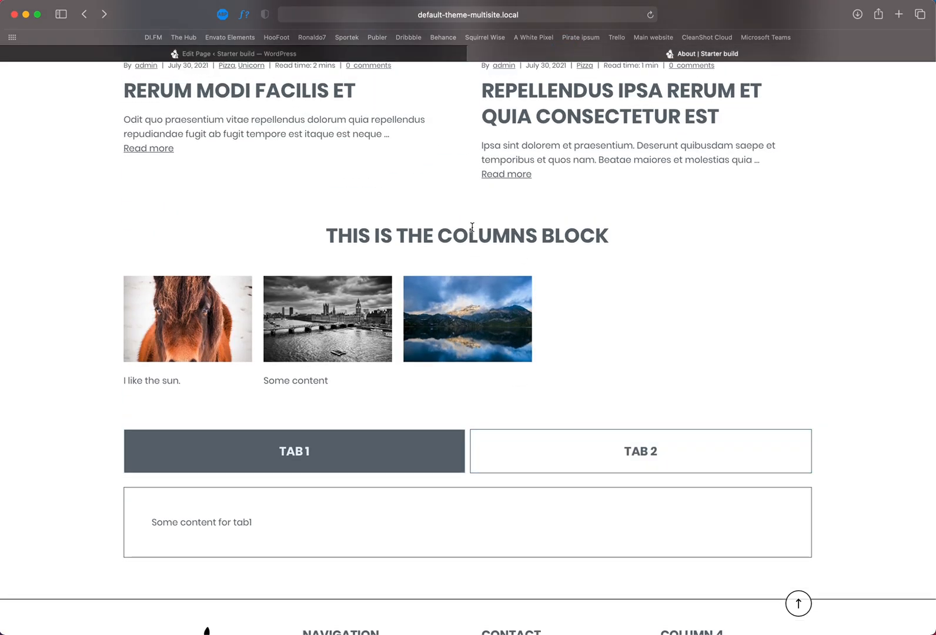
# Step: Return to the page editor and view the Tabs block's second tab, call to action and background settings
pyautogui.click(416, 56)
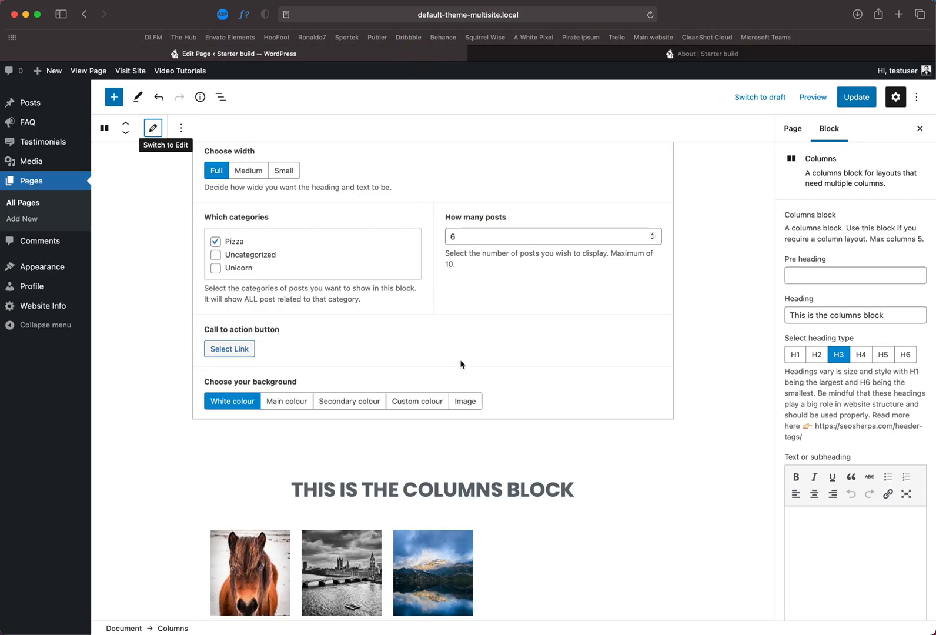
pyautogui.scroll(-15, 461, 364)
pyautogui.scroll(-7, 460, 364)
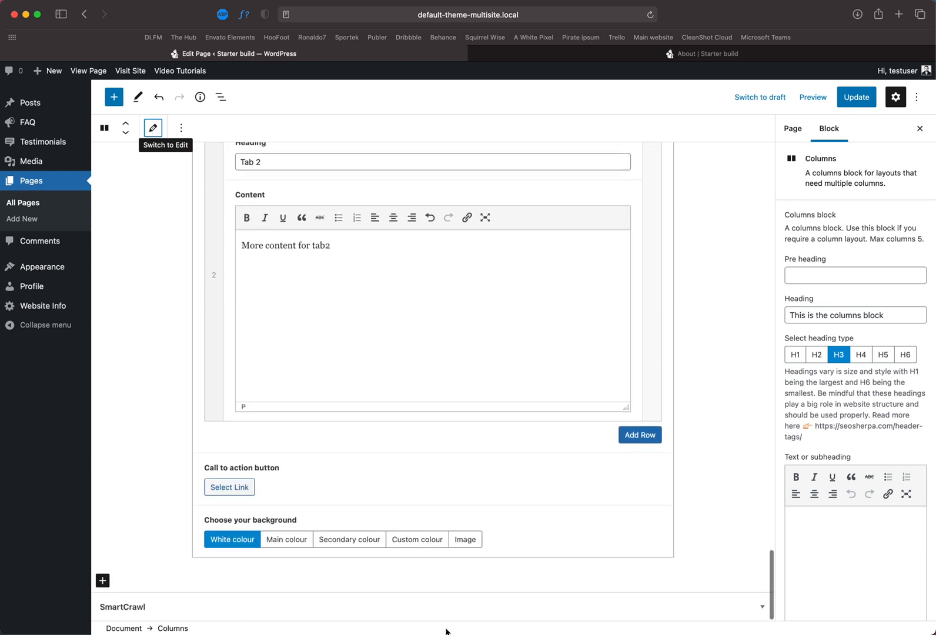